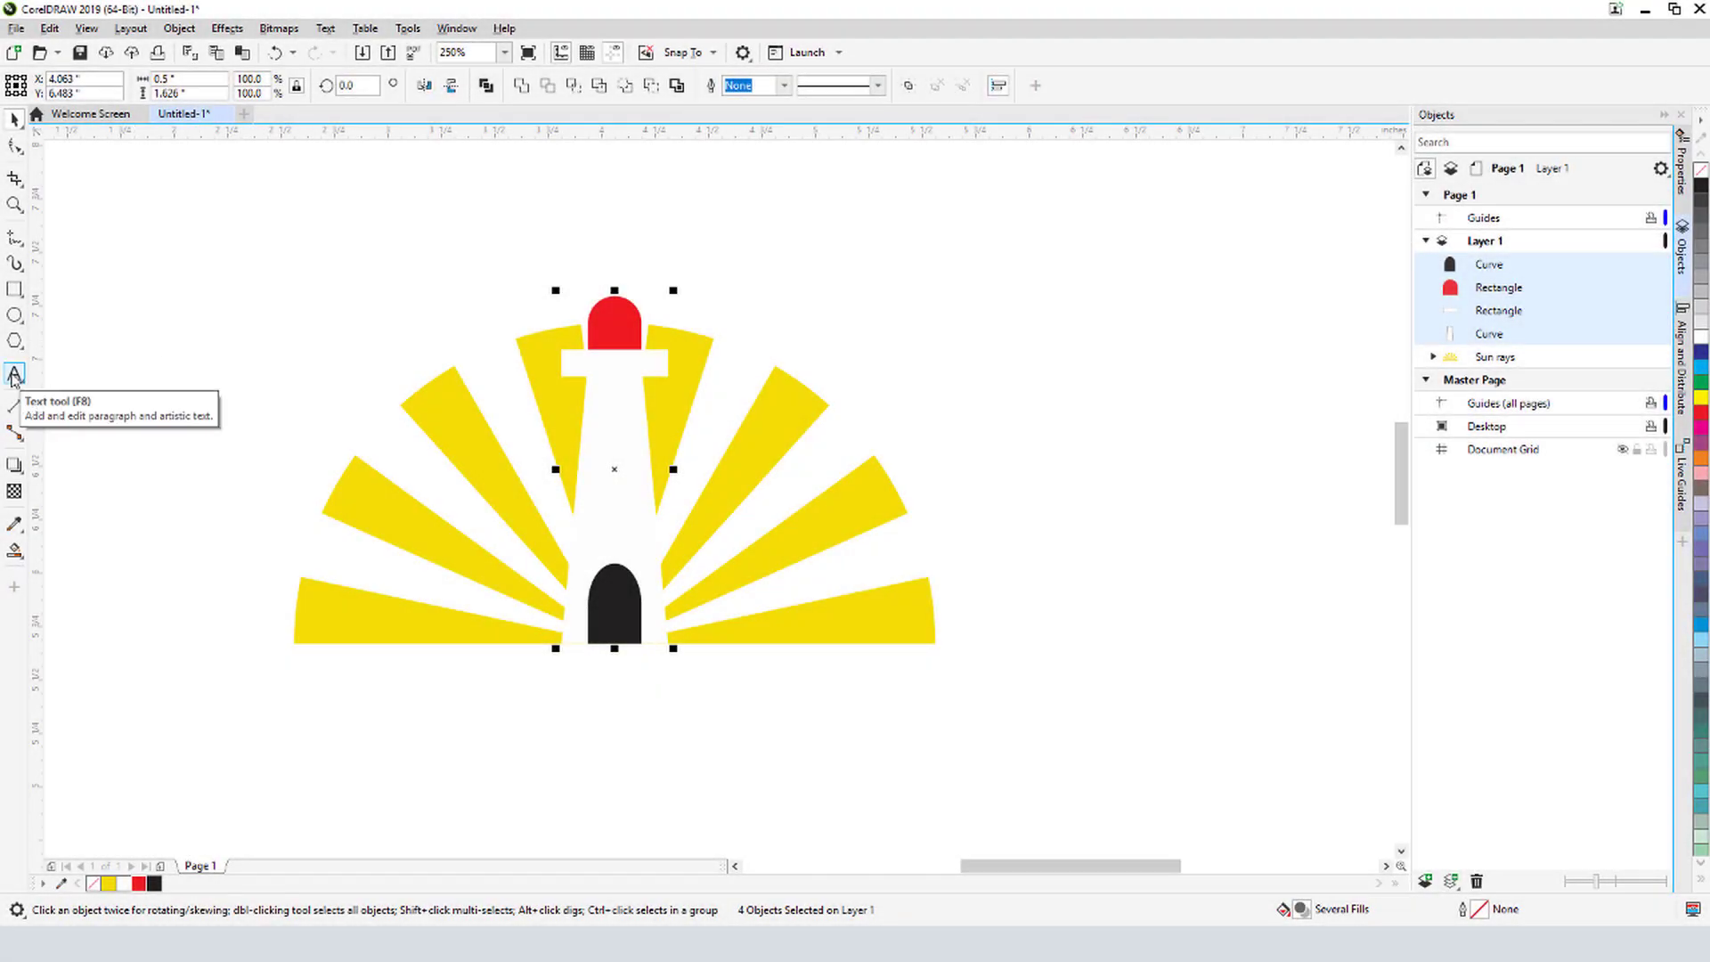
# Type 'Lighthouse Energy' on a new text line below the logo and select it
pyautogui.click(14, 375)
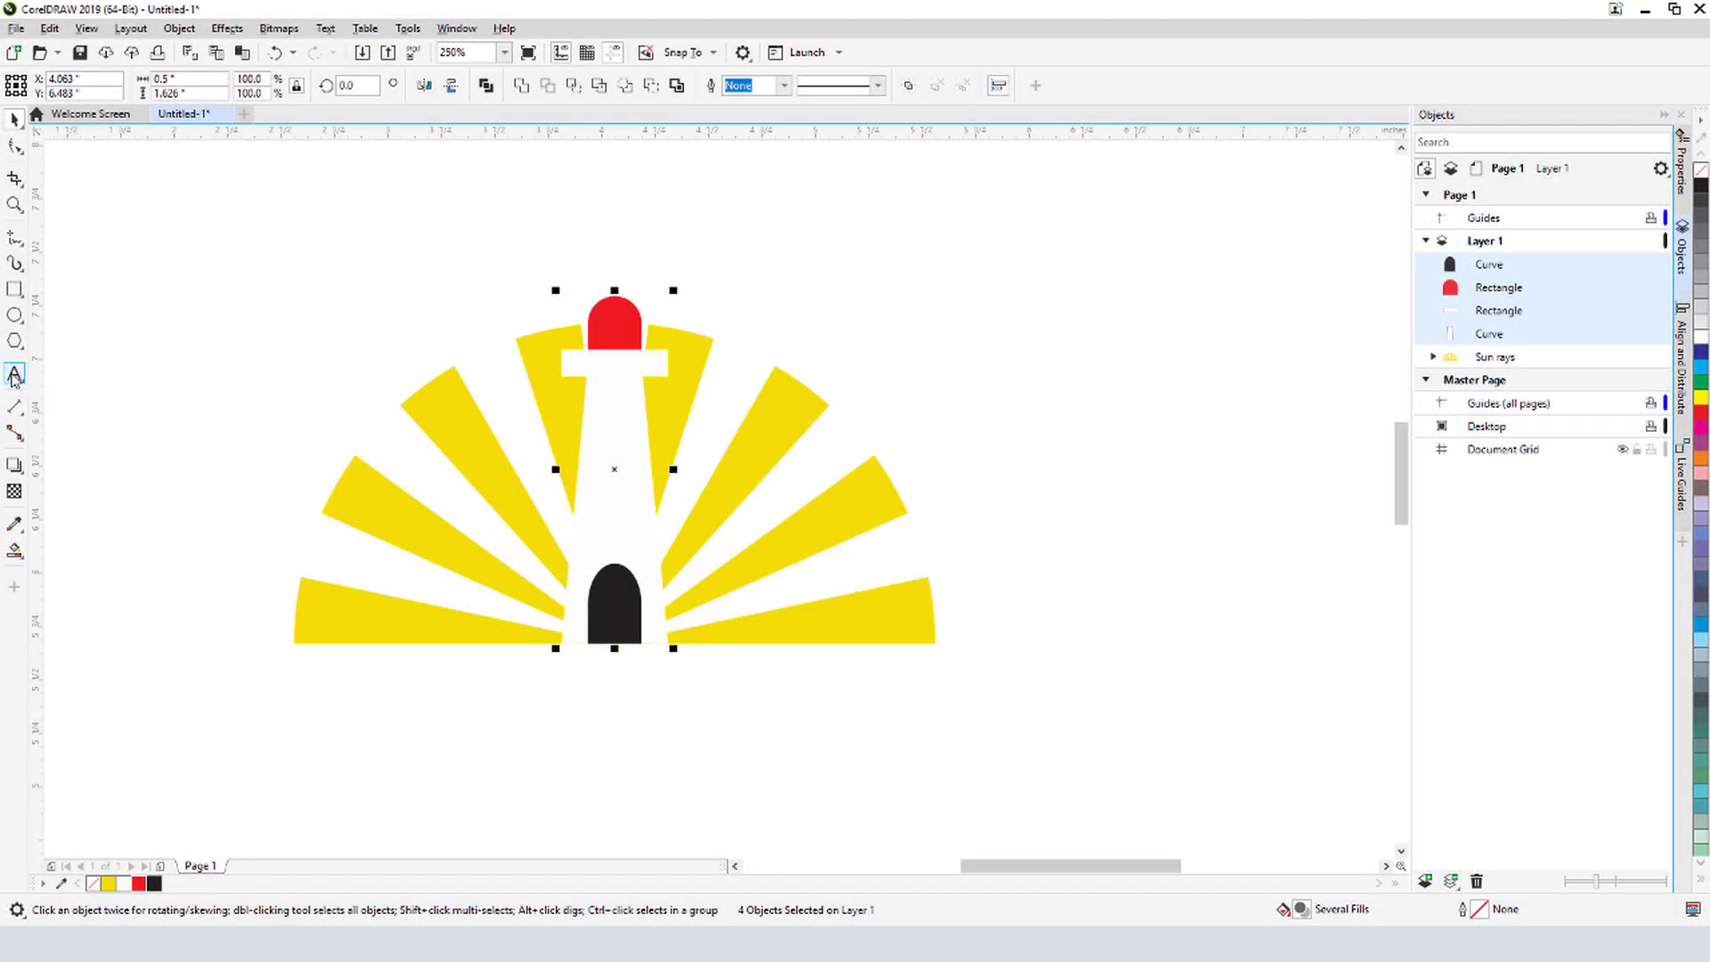
pyautogui.click(301, 736)
pyautogui.write('Lighthous')
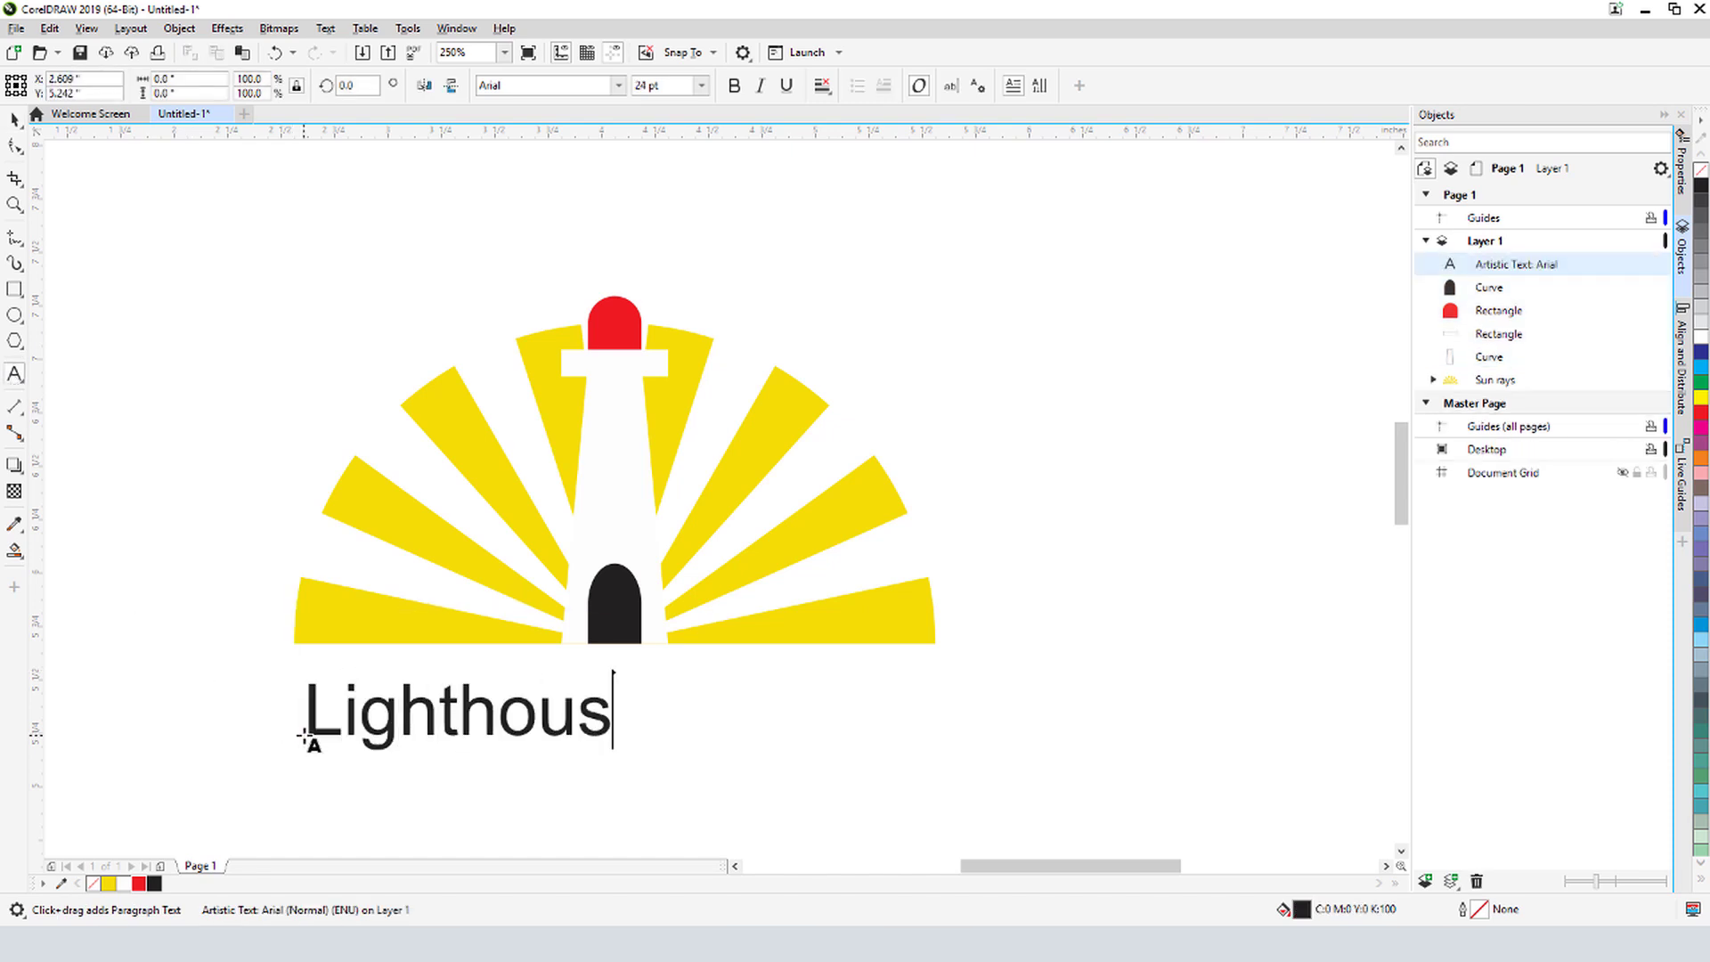
pyautogui.write('e Energy')
pyautogui.hotkey('shift', 'Left')
pyautogui.hotkey('shift', 'Left')
pyautogui.hotkey('shift', 'Left')
pyautogui.hotkey('shift', 'Left')
pyautogui.hotkey('shift', 'Left')
pyautogui.hotkey('shift', 'Left')
pyautogui.hotkey('shift', 'Left')
pyautogui.hotkey('shift', 'Left')
pyautogui.hotkey('shift', 'Left')
pyautogui.hotkey('shift', 'Left')
pyautogui.hotkey('shift', 'Left')
pyautogui.hotkey('shift', 'Left')
pyautogui.hotkey('shift', 'Left')
pyautogui.hotkey('shift', 'Left')
pyautogui.hotkey('shift', 'Left')
pyautogui.hotkey('shift', 'Left')
pyautogui.hotkey('shift', 'Left')
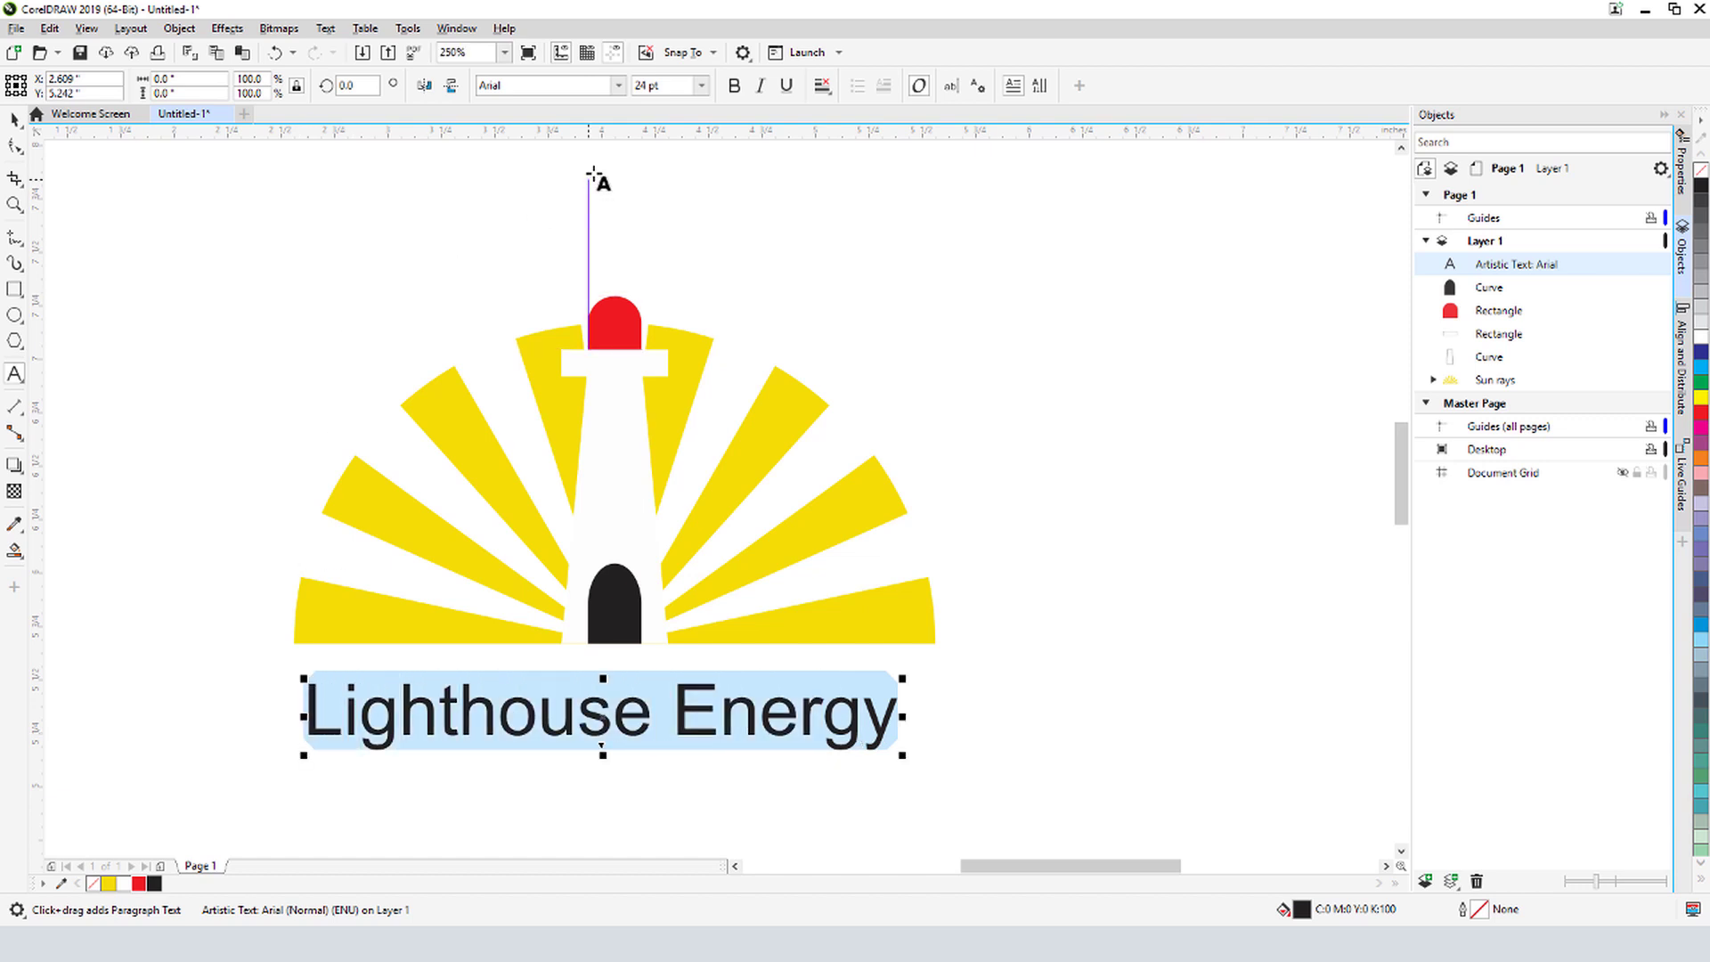
# Make the text red Cooper Black and squeeze it slightly narrower
pyautogui.click(618, 86)
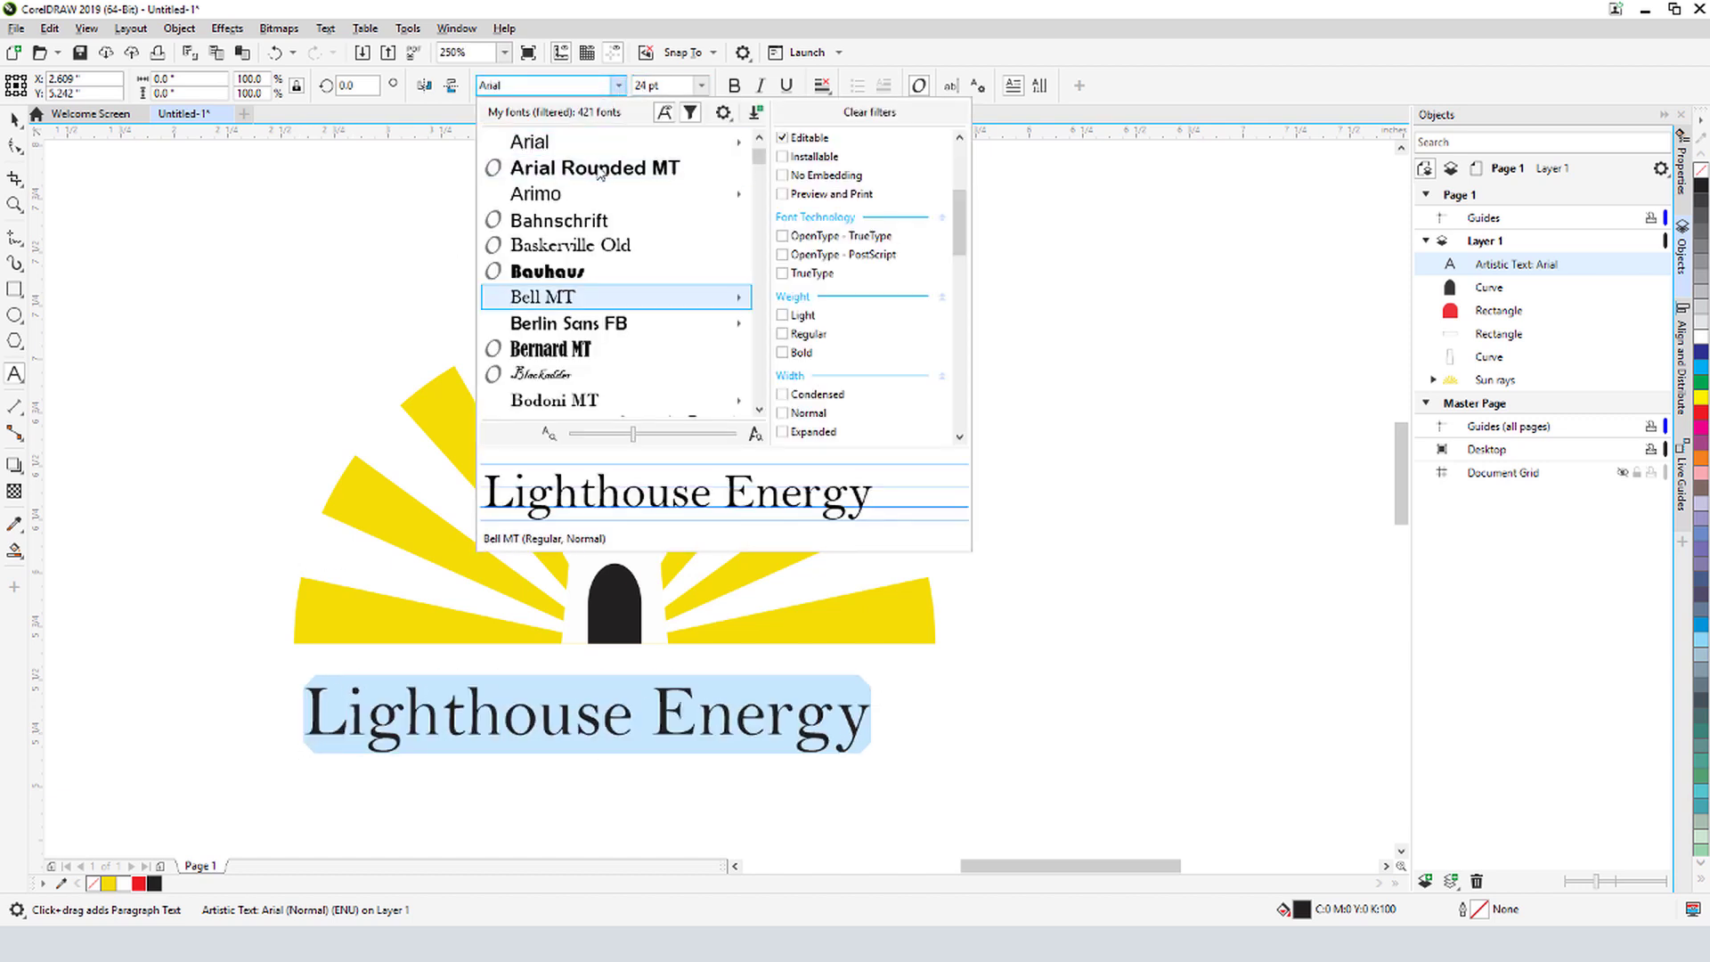
pyautogui.scroll(-10, 601, 356)
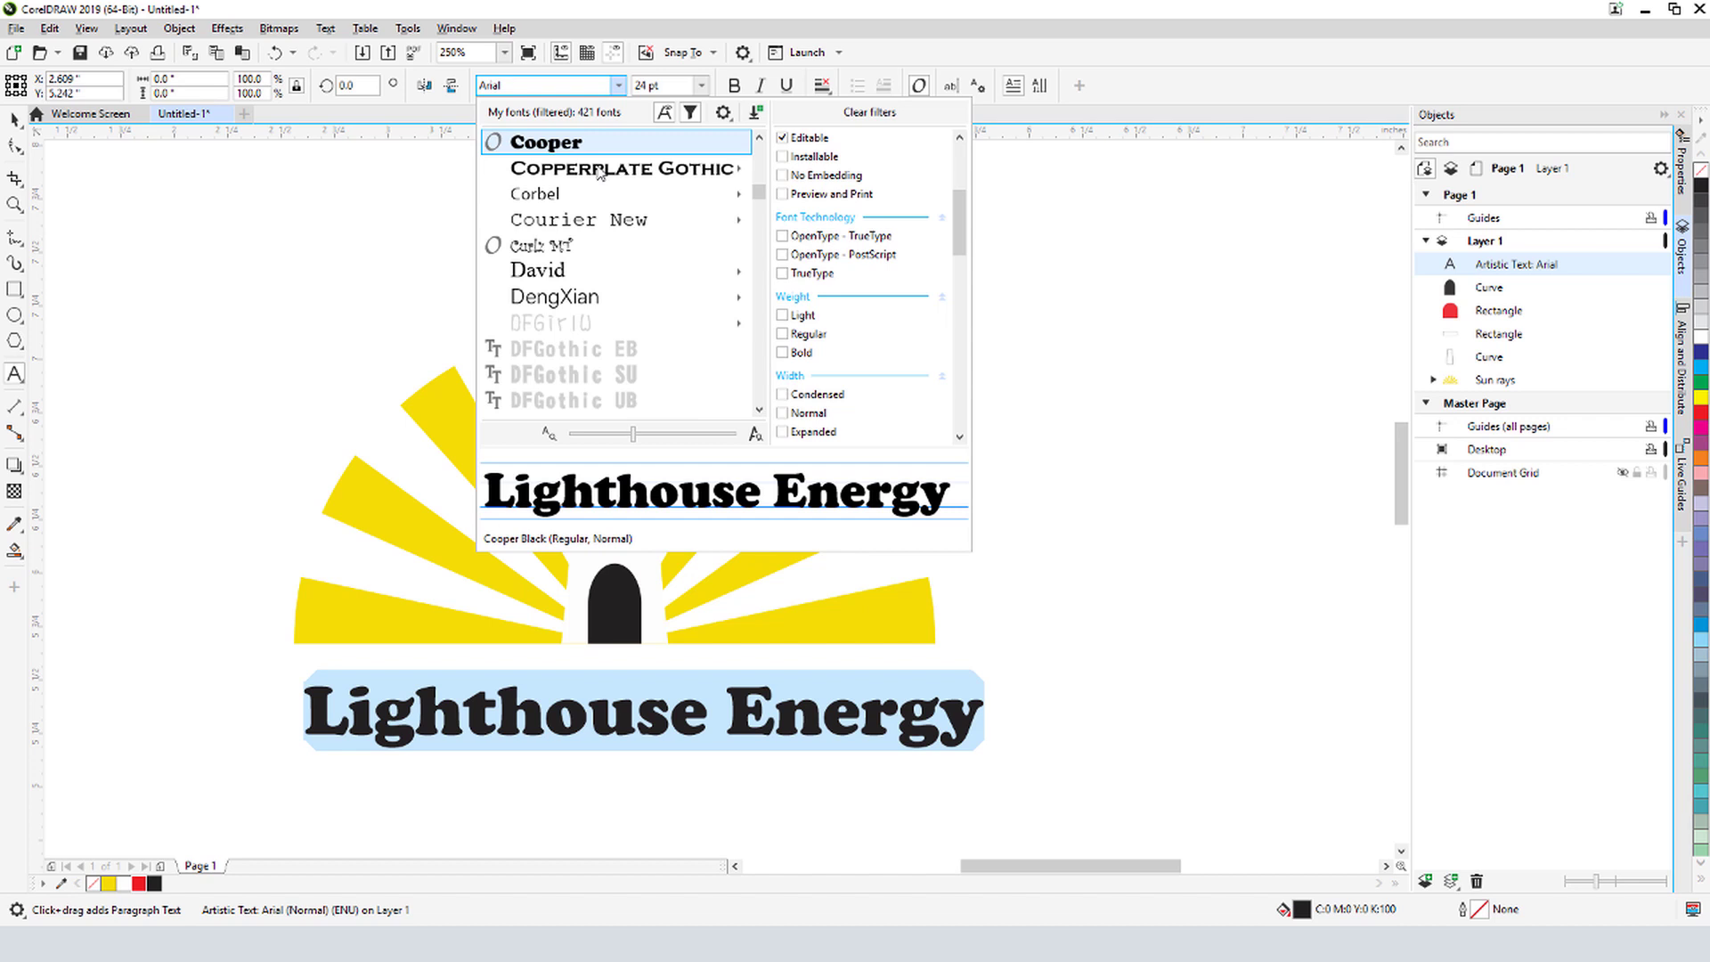
pyautogui.click(586, 144)
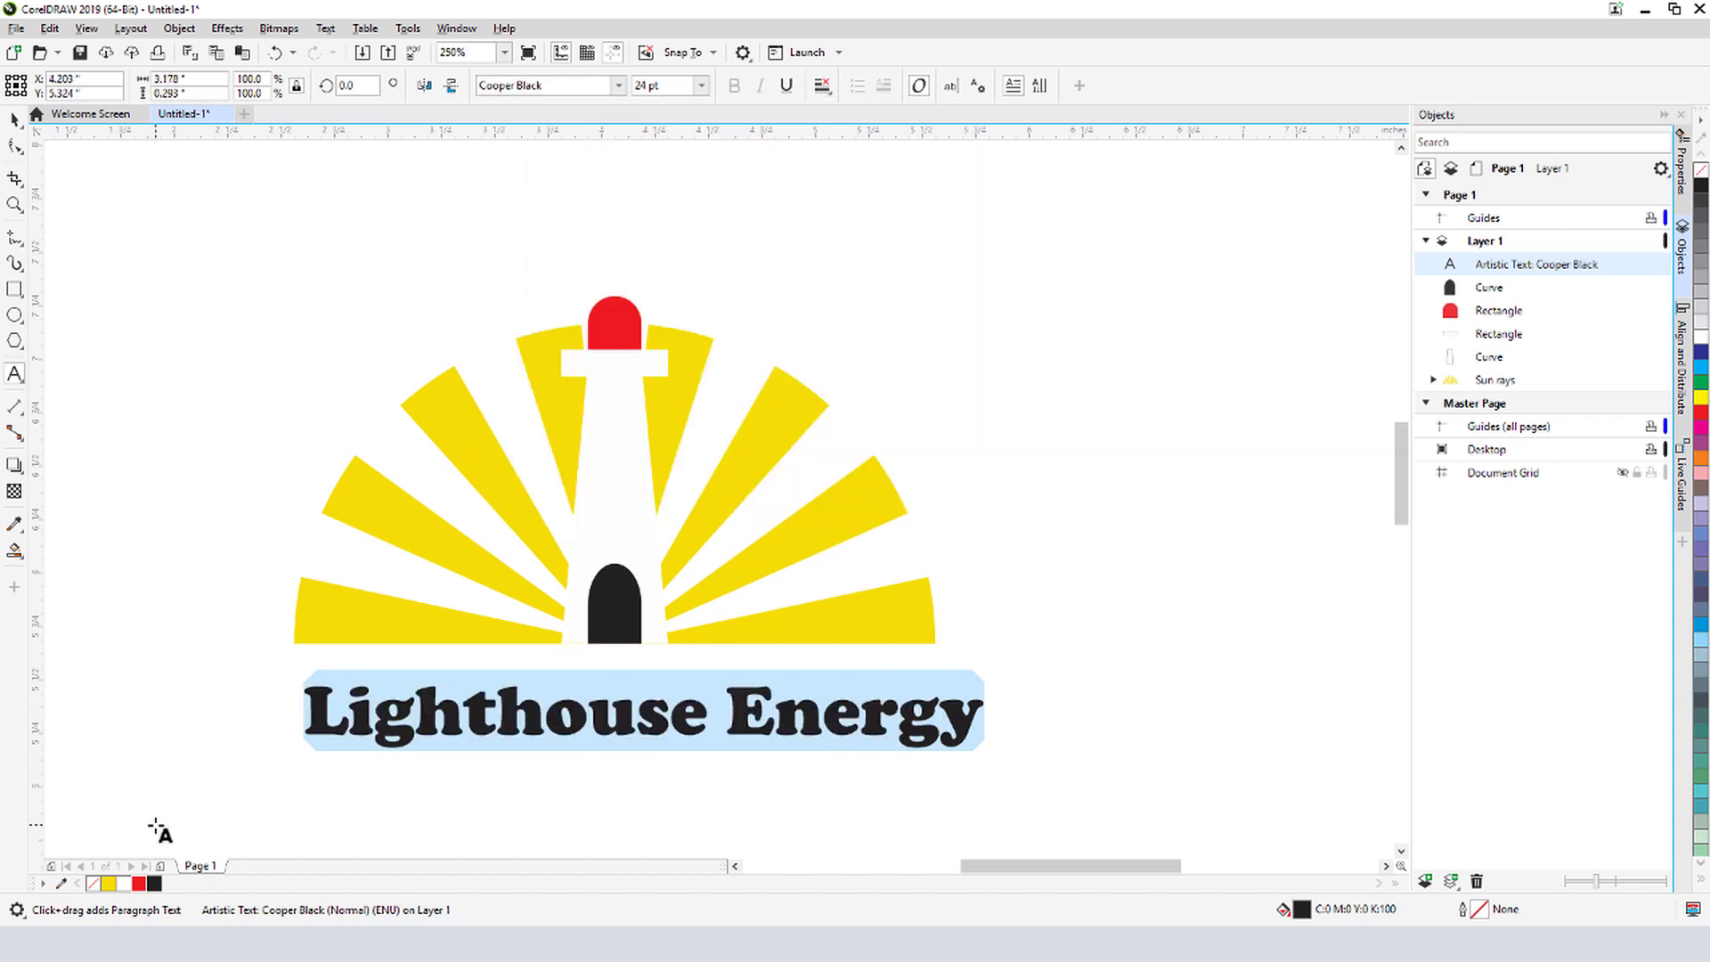
pyautogui.click(139, 884)
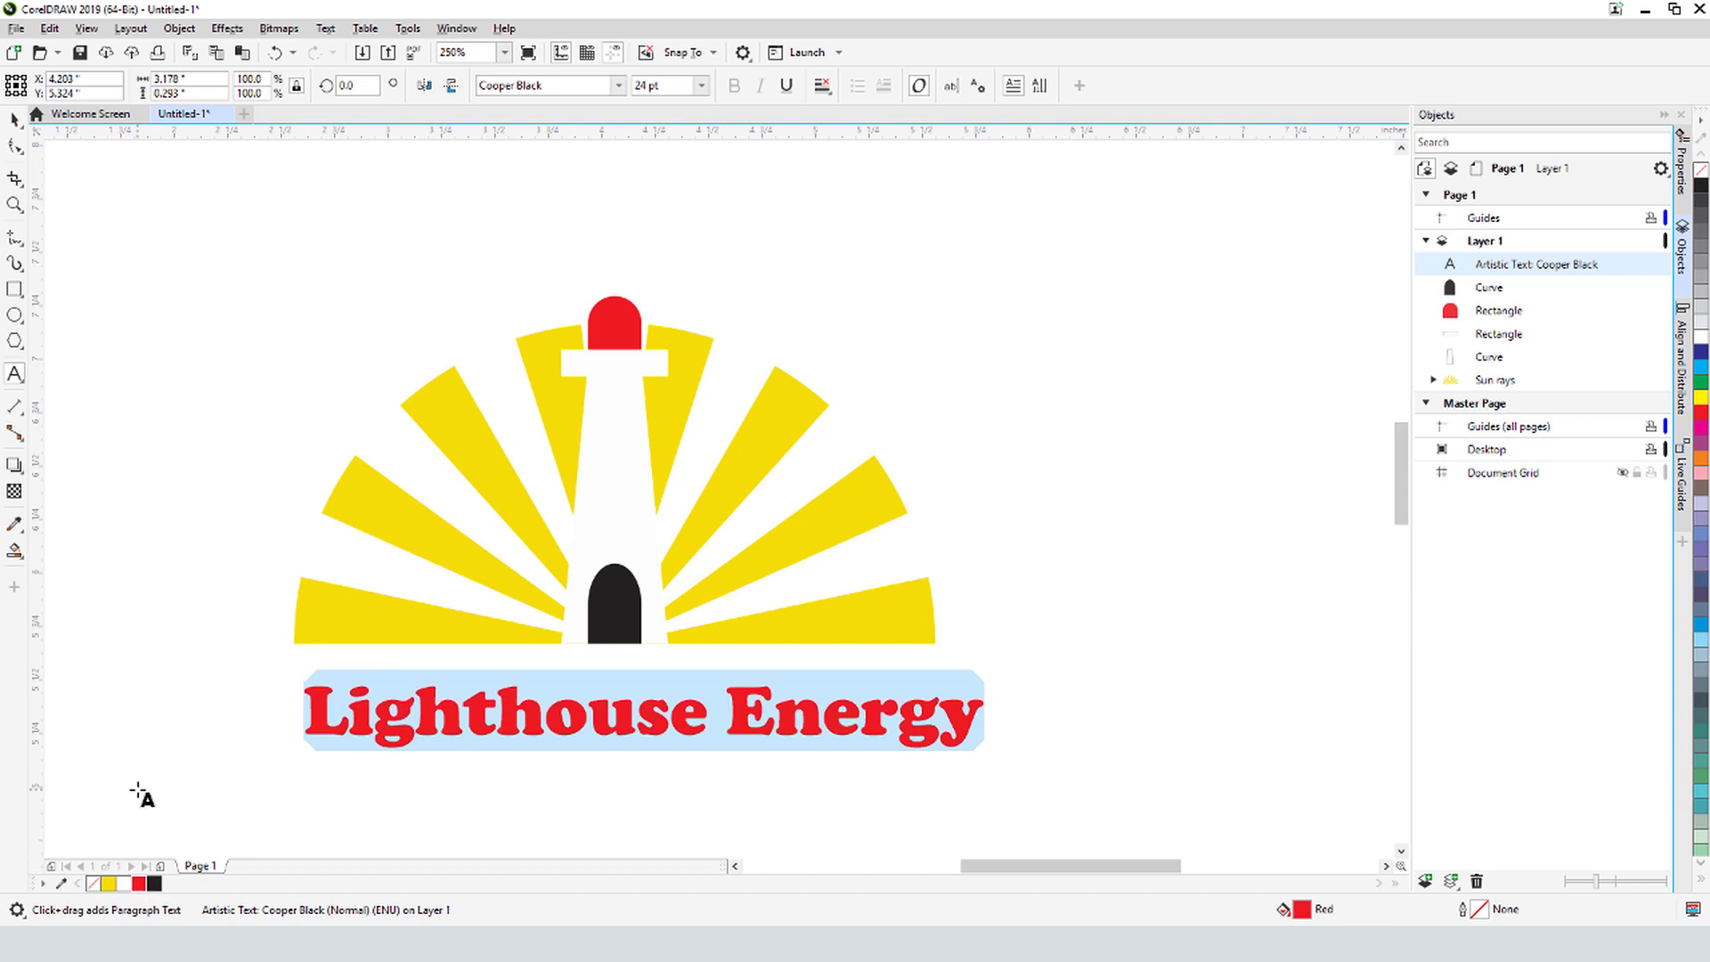
pyautogui.hotkey('ctrl', 'space')
pyautogui.moveTo(990, 715); pyautogui.dragTo(941, 715)
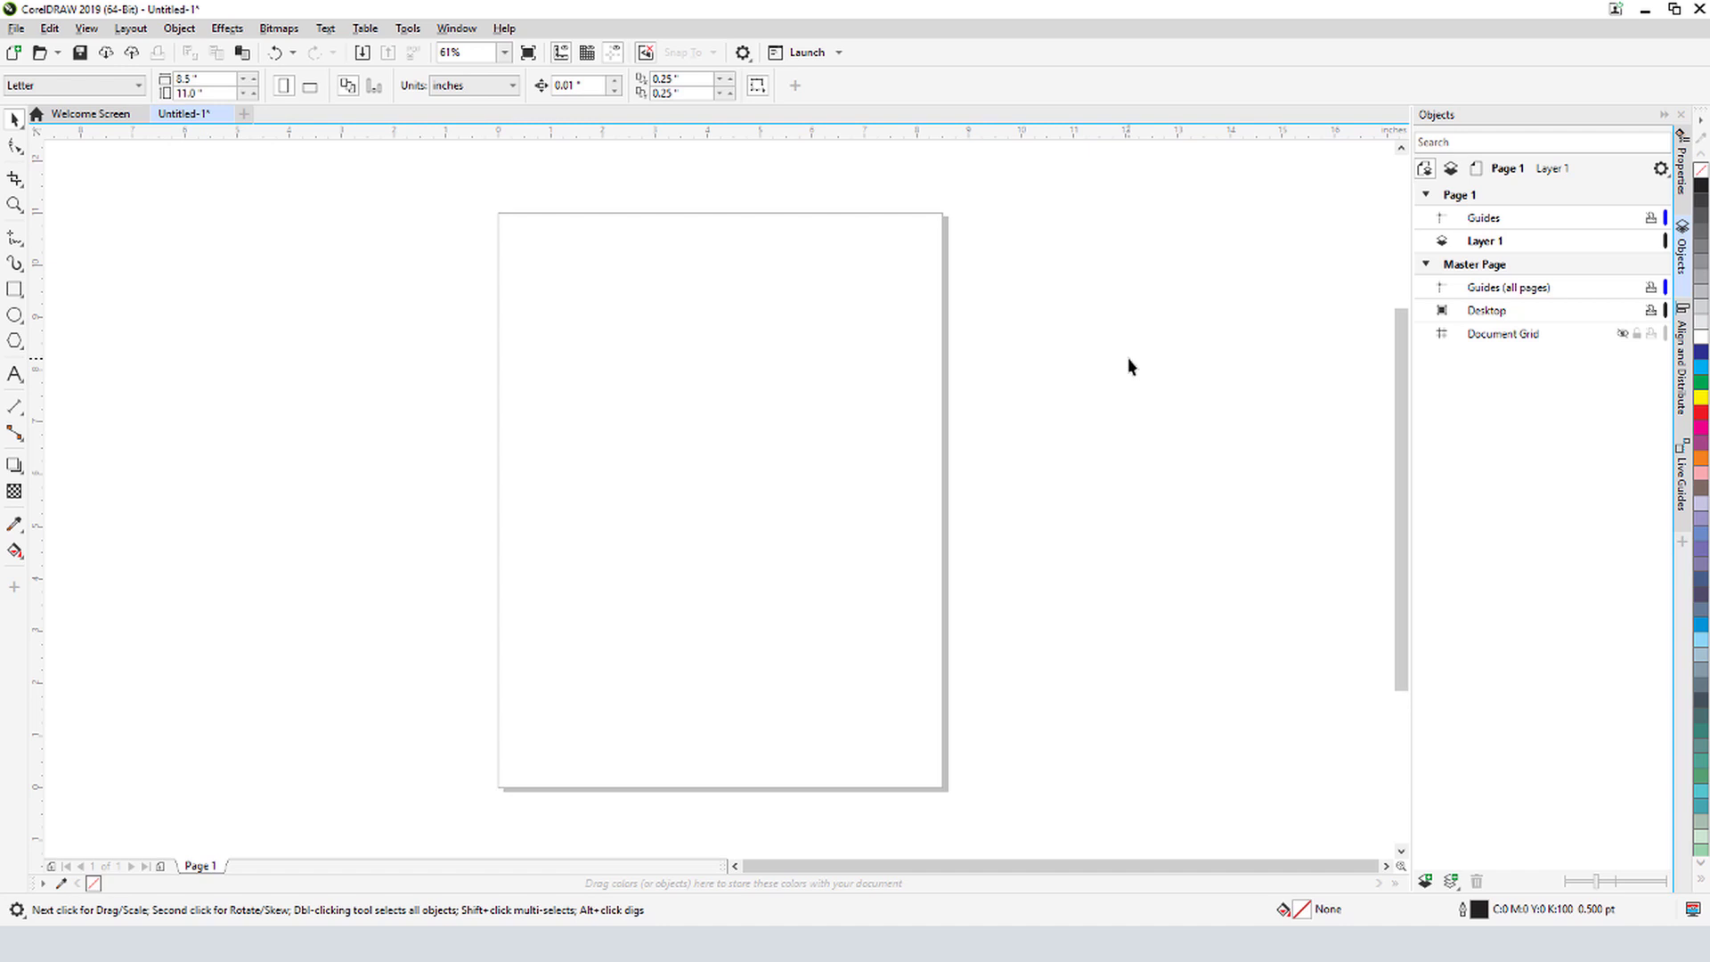
pyautogui.doubleClick(1050, 133)
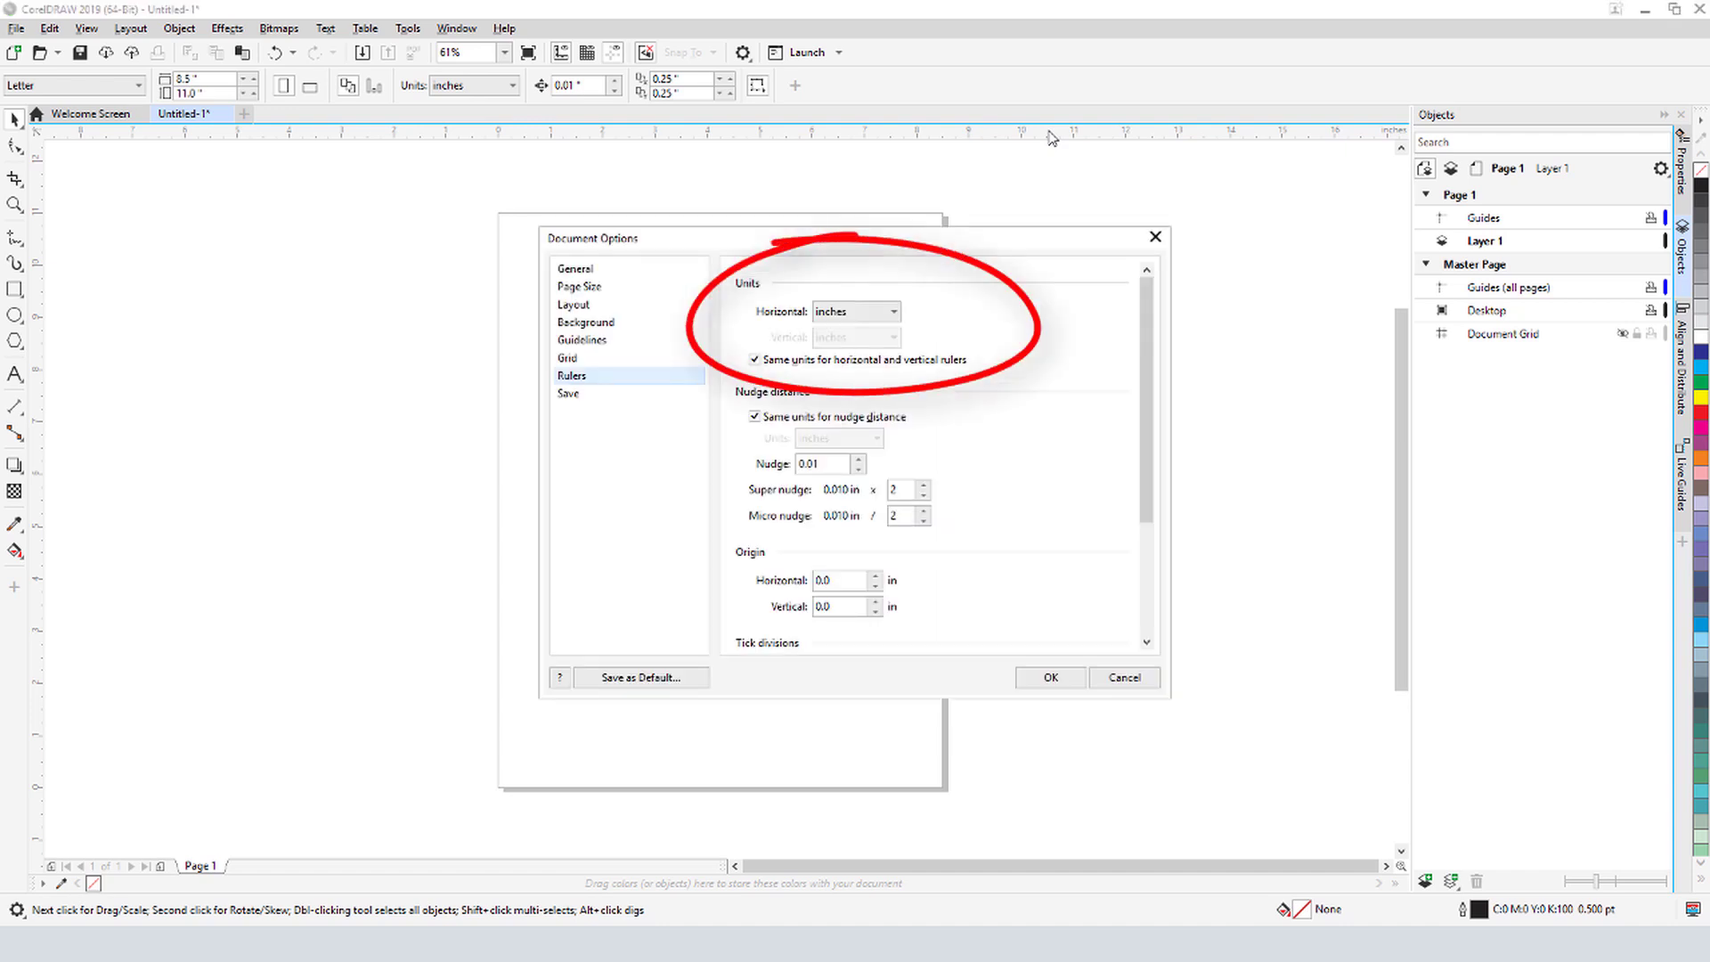
pyautogui.click(1155, 237)
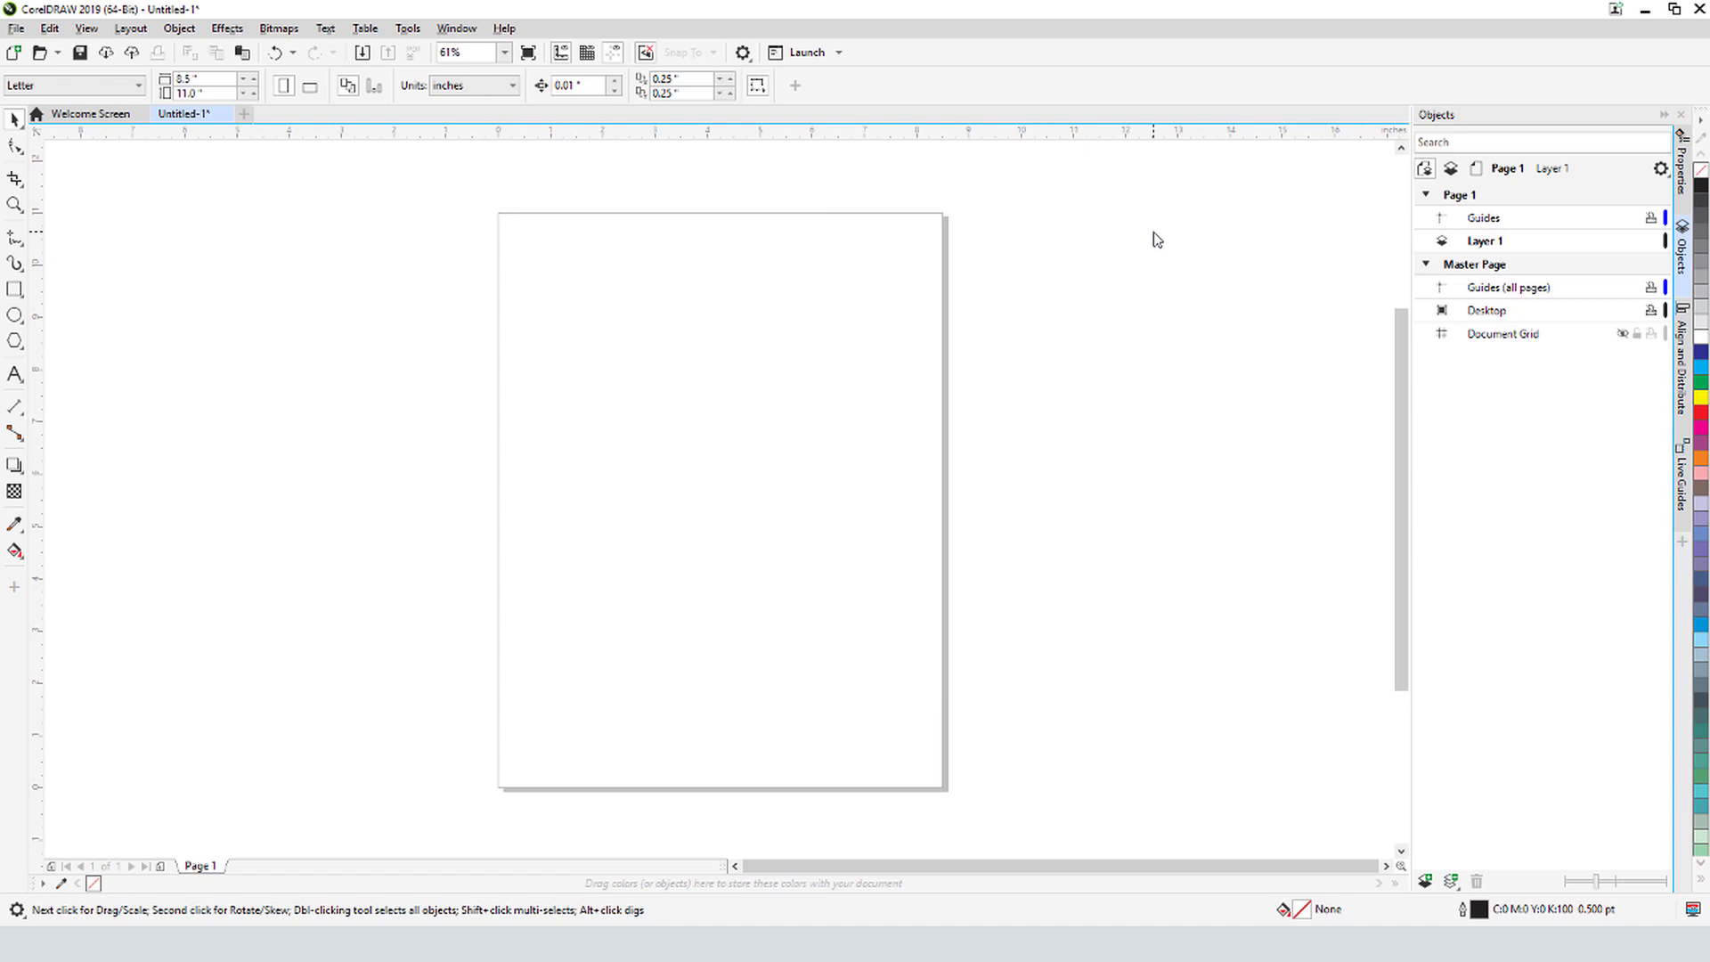
# Draw a circle in the upper middle of the page and set its width to 3 inches
pyautogui.click(13, 317)
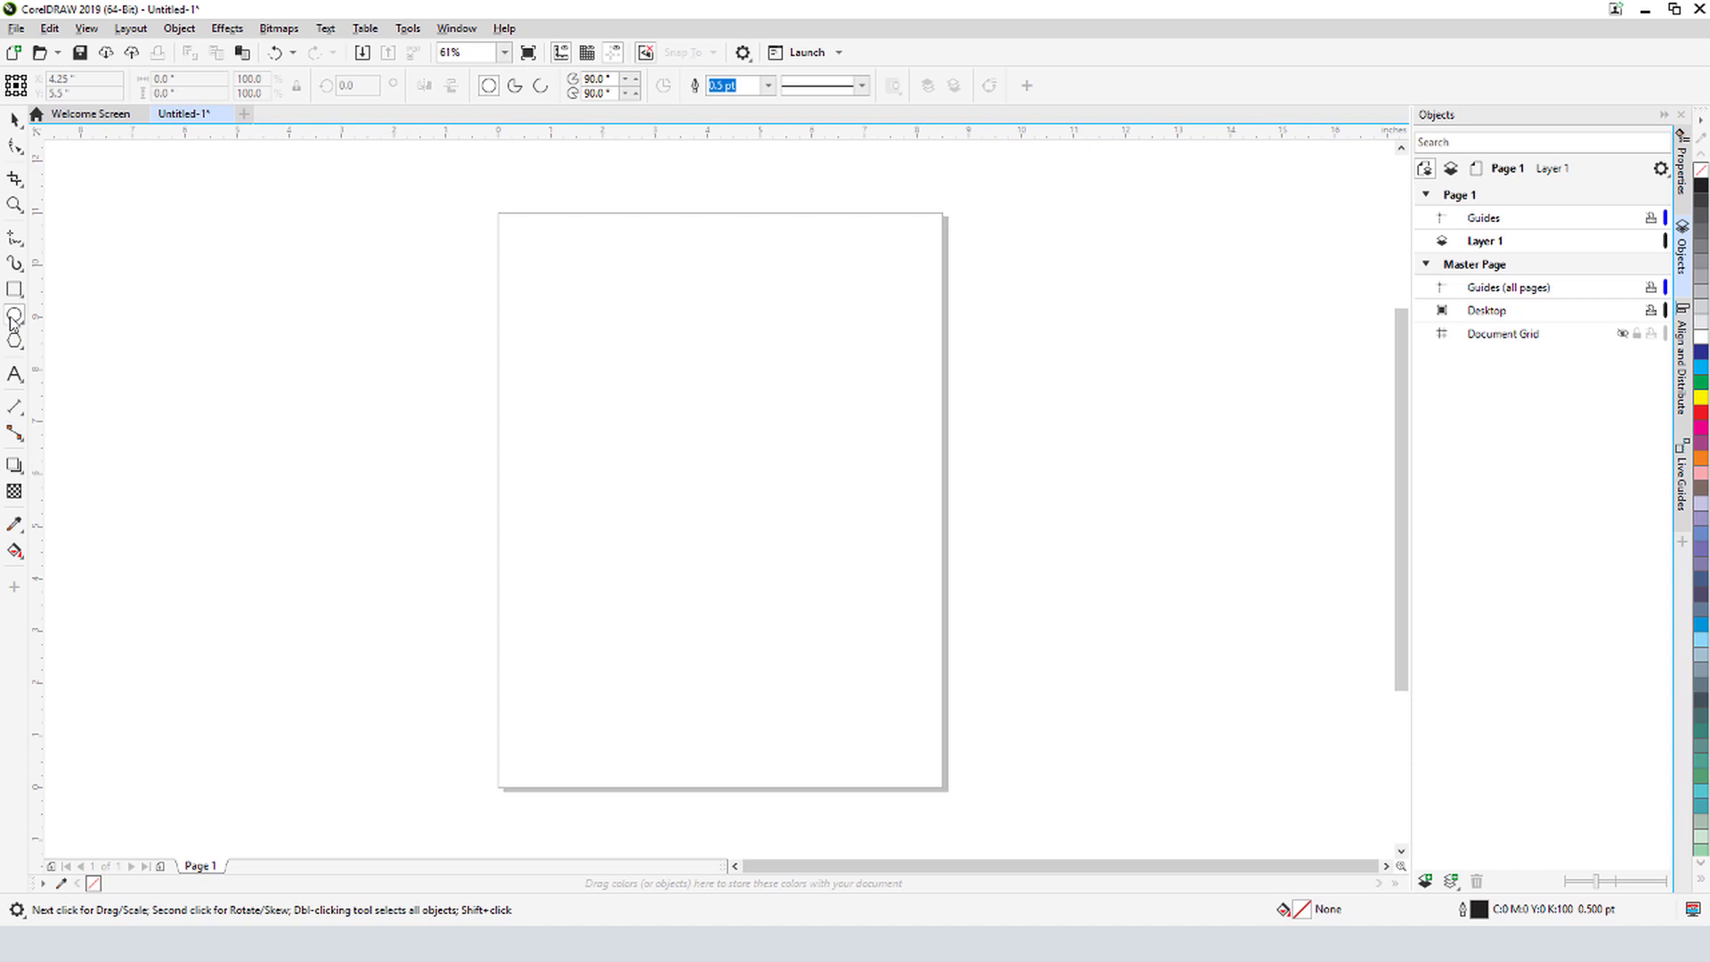
pyautogui.moveTo(617, 398); pyautogui.dragTo(803, 443)
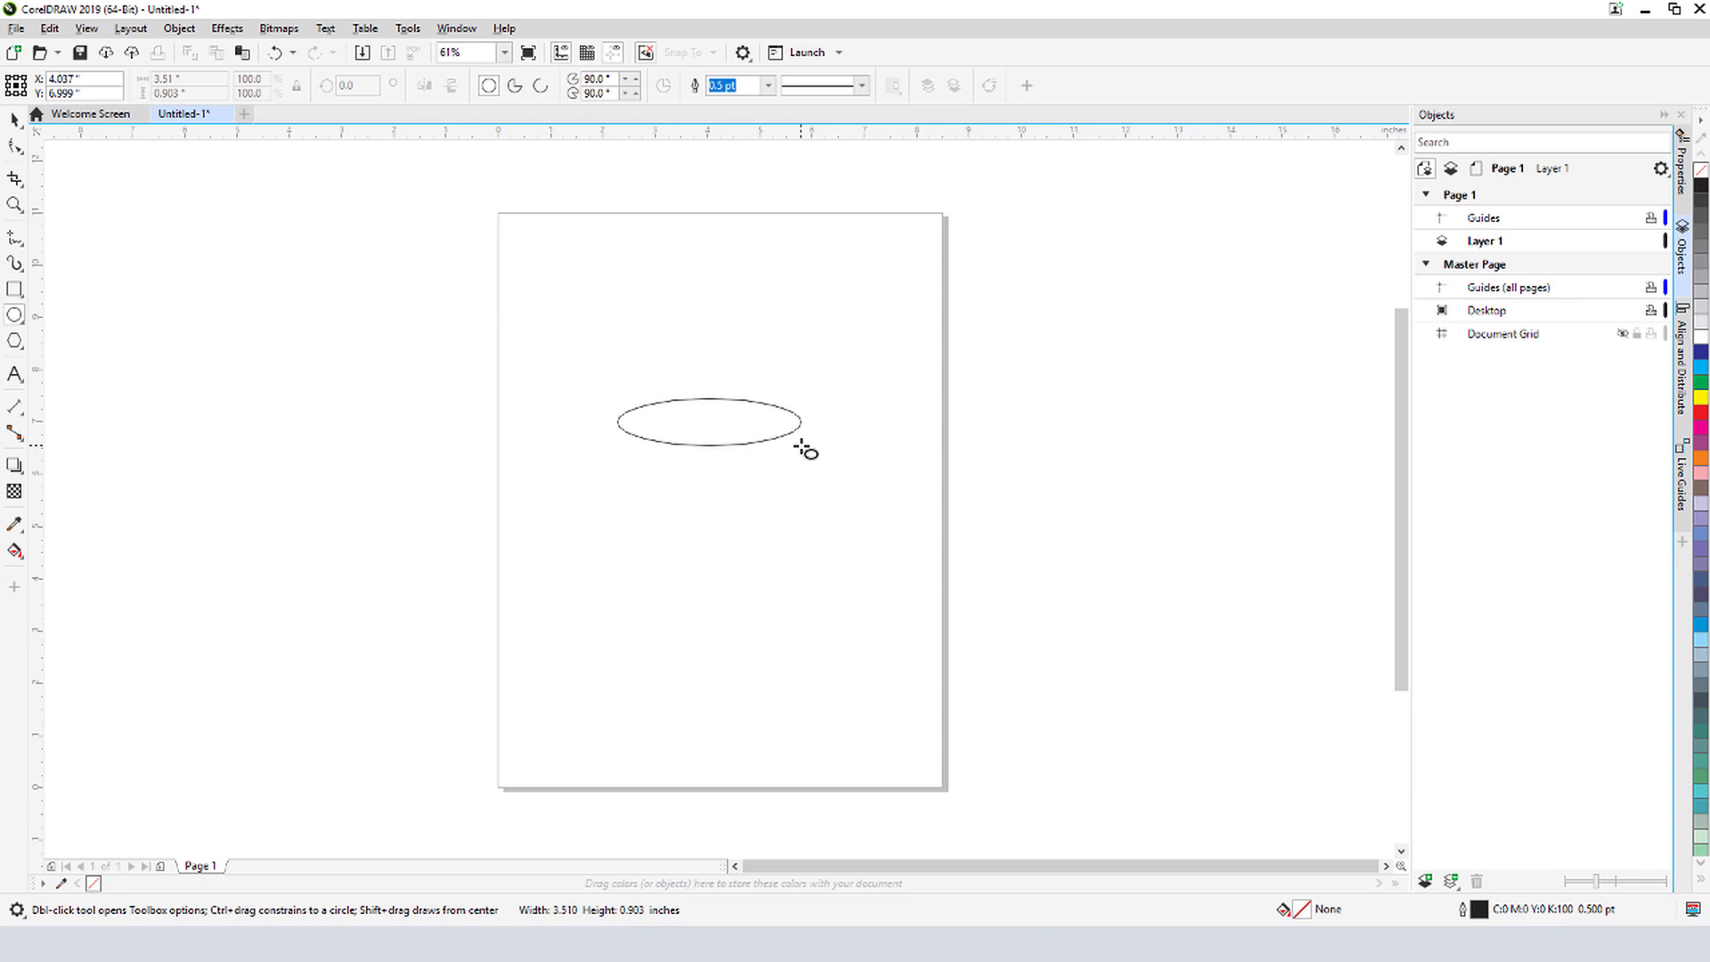
pyautogui.moveTo(804, 448); pyautogui.dragTo(808, 500)
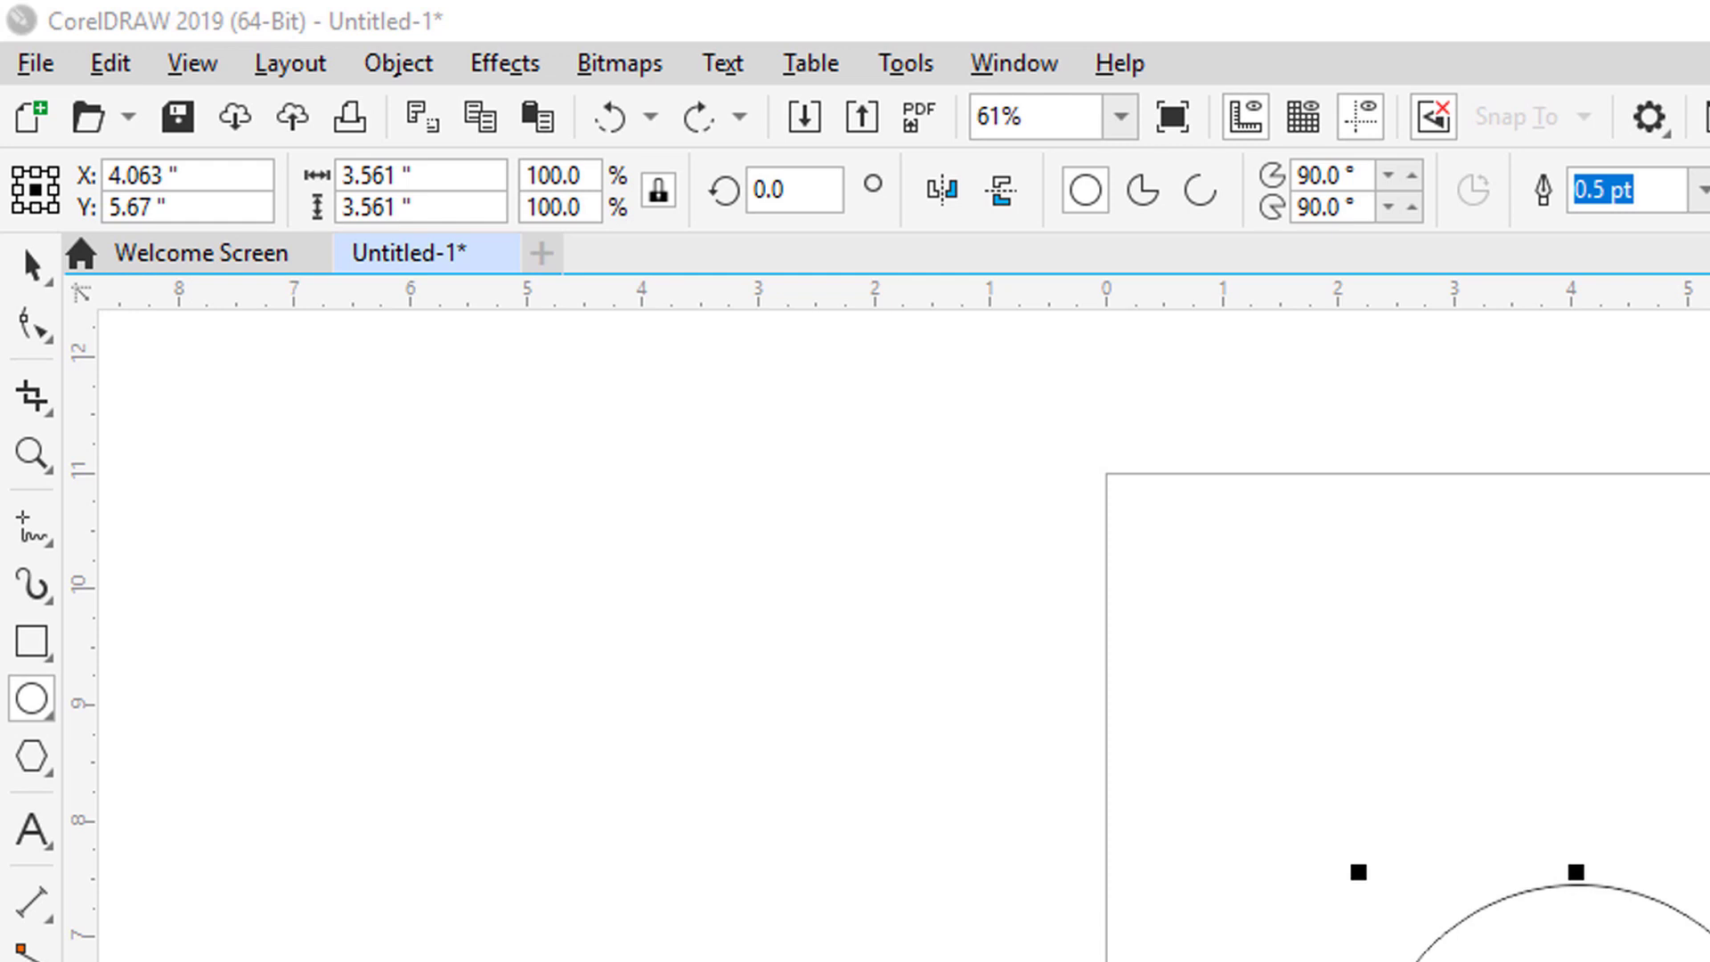
pyautogui.click(396, 176)
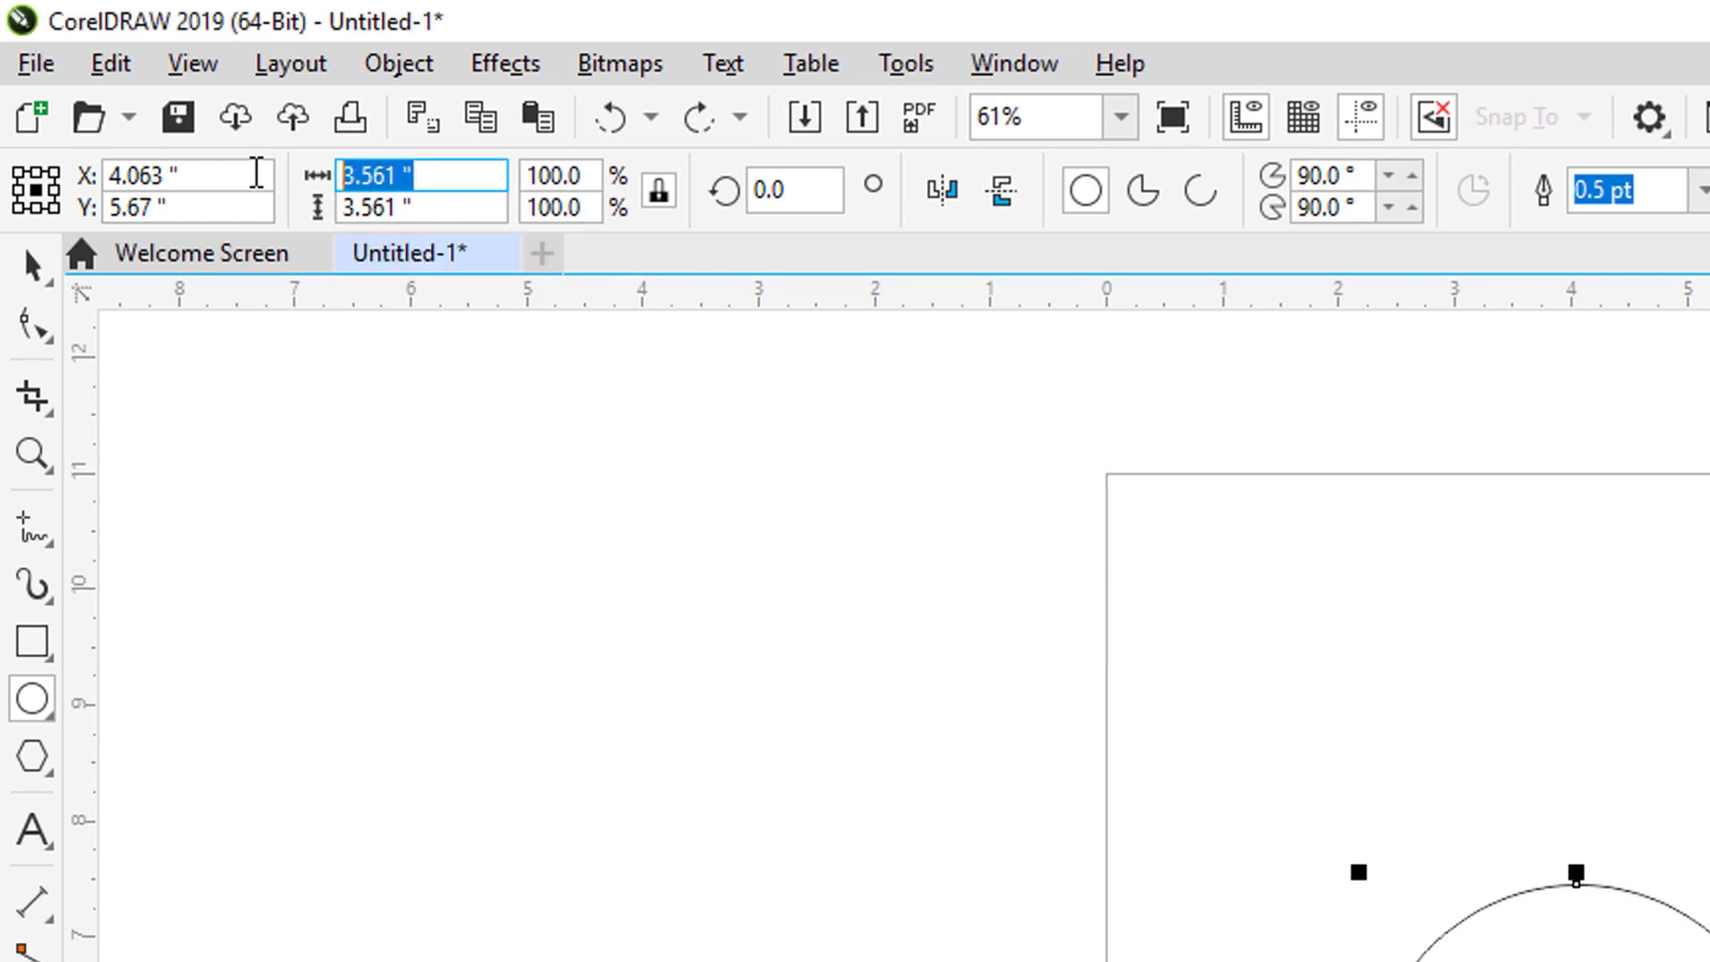
pyautogui.write('3')
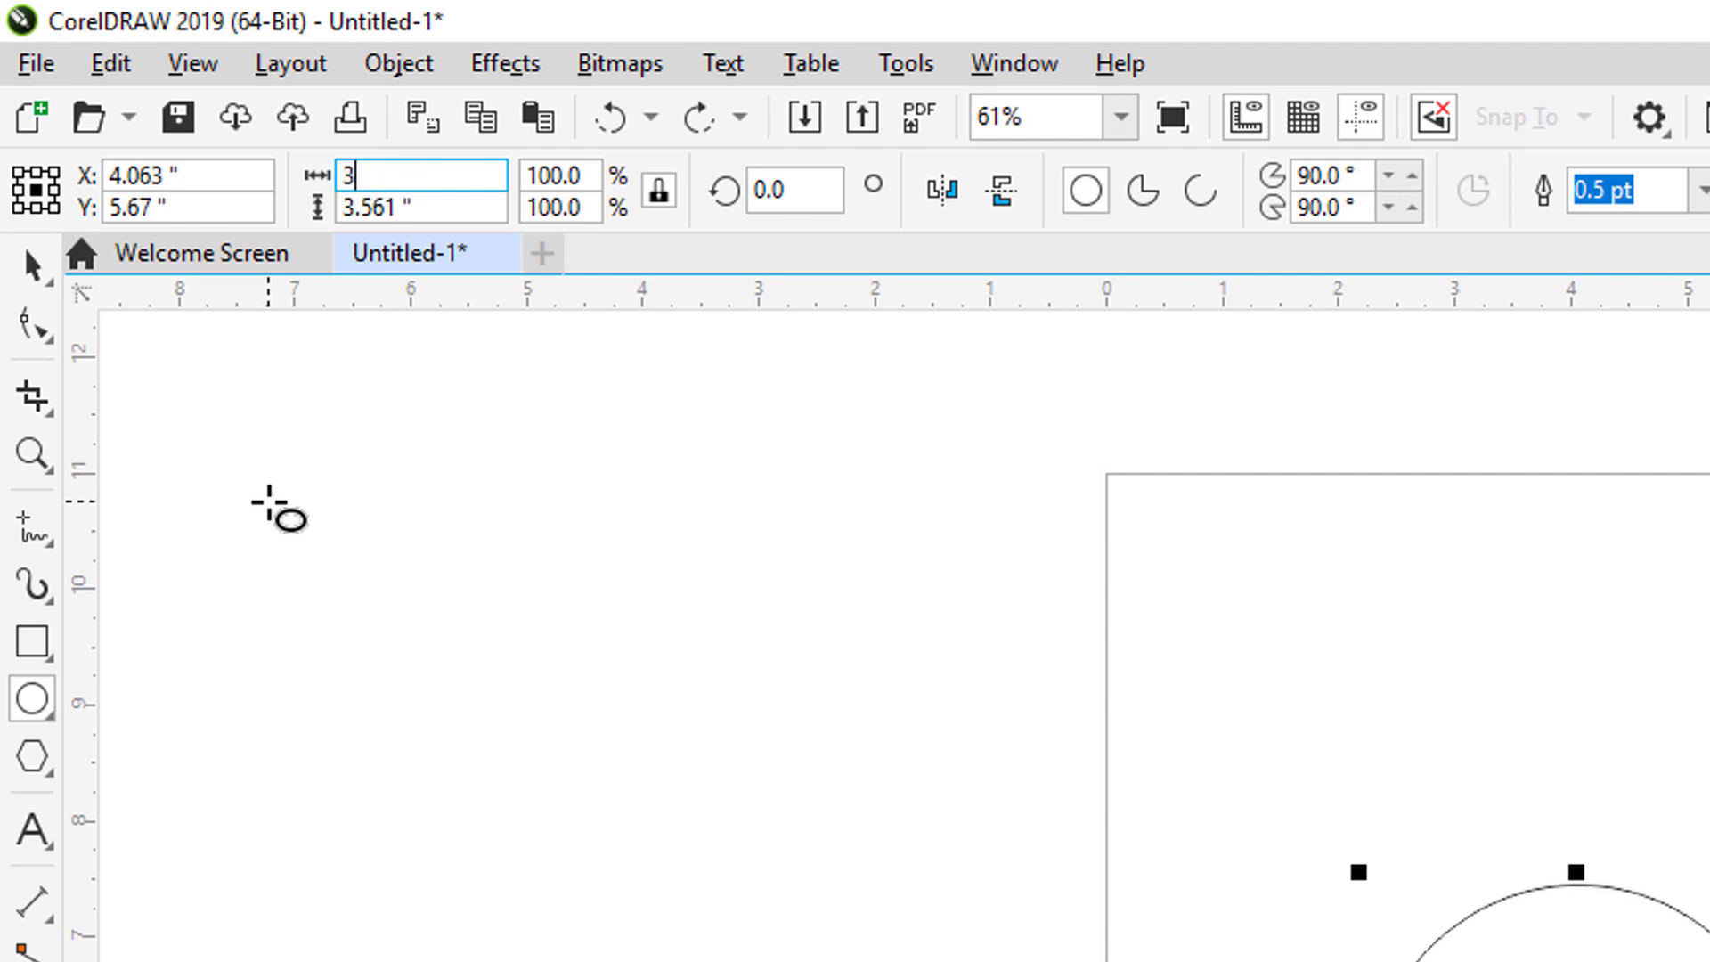
pyautogui.press('Return')
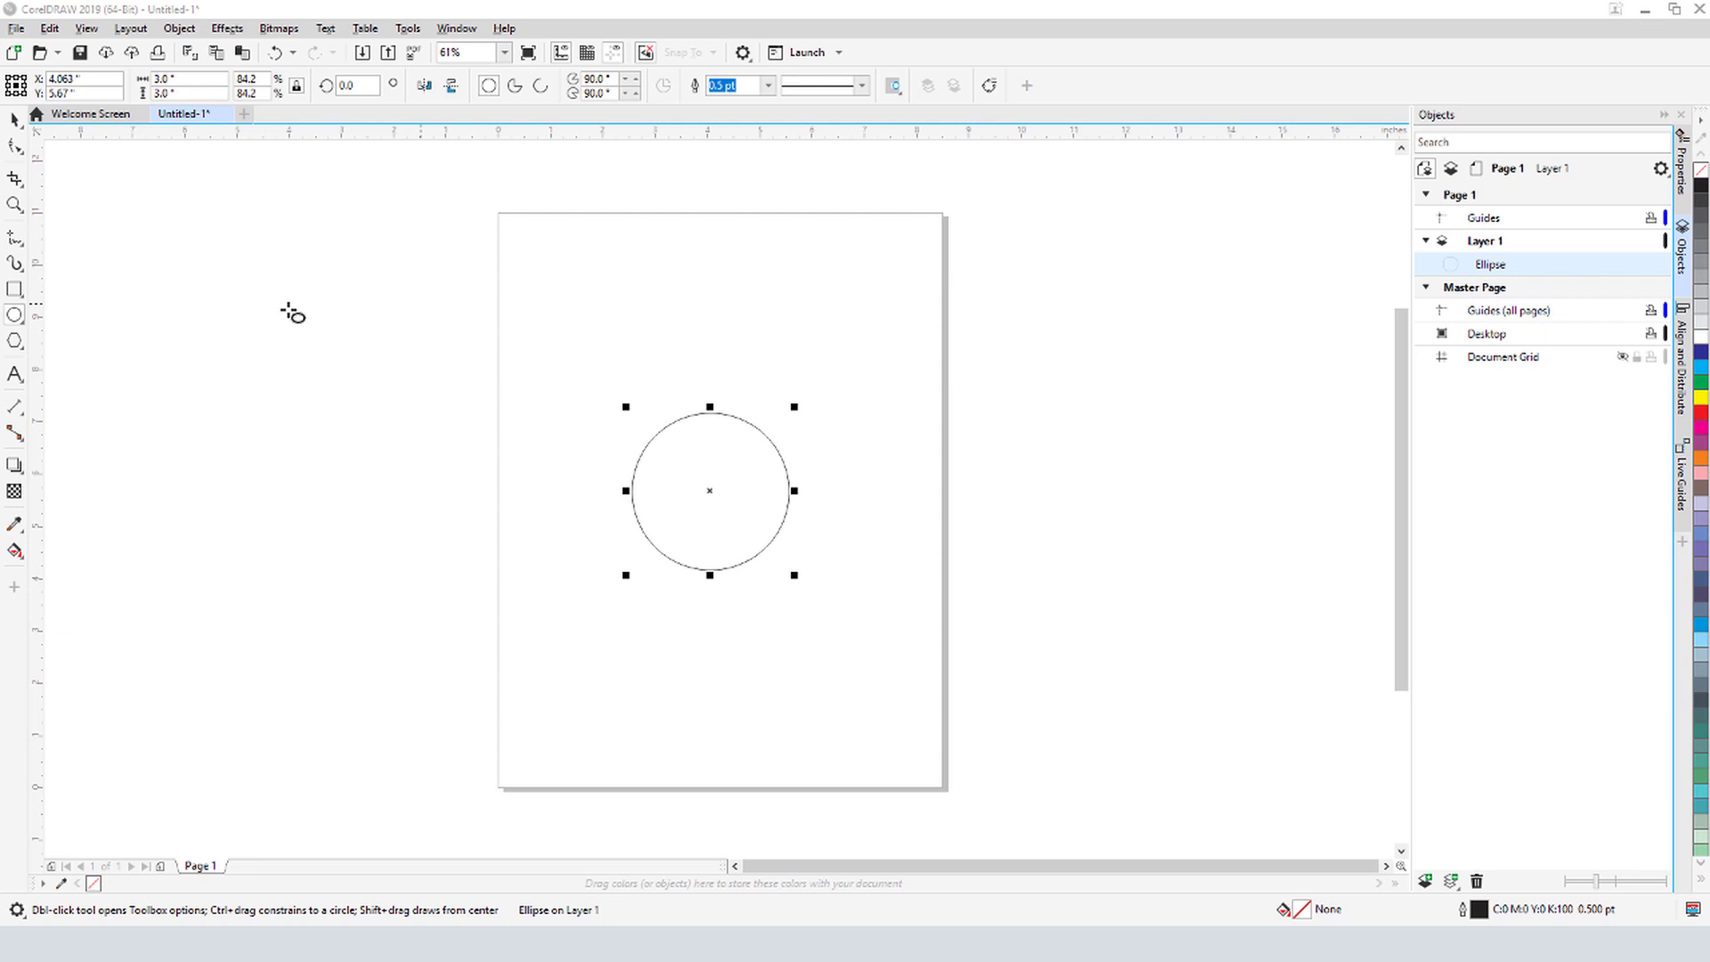
# Draw a Ctrl-constrained horizontal freehand line from left to right of the circle
pyautogui.click(20, 246)
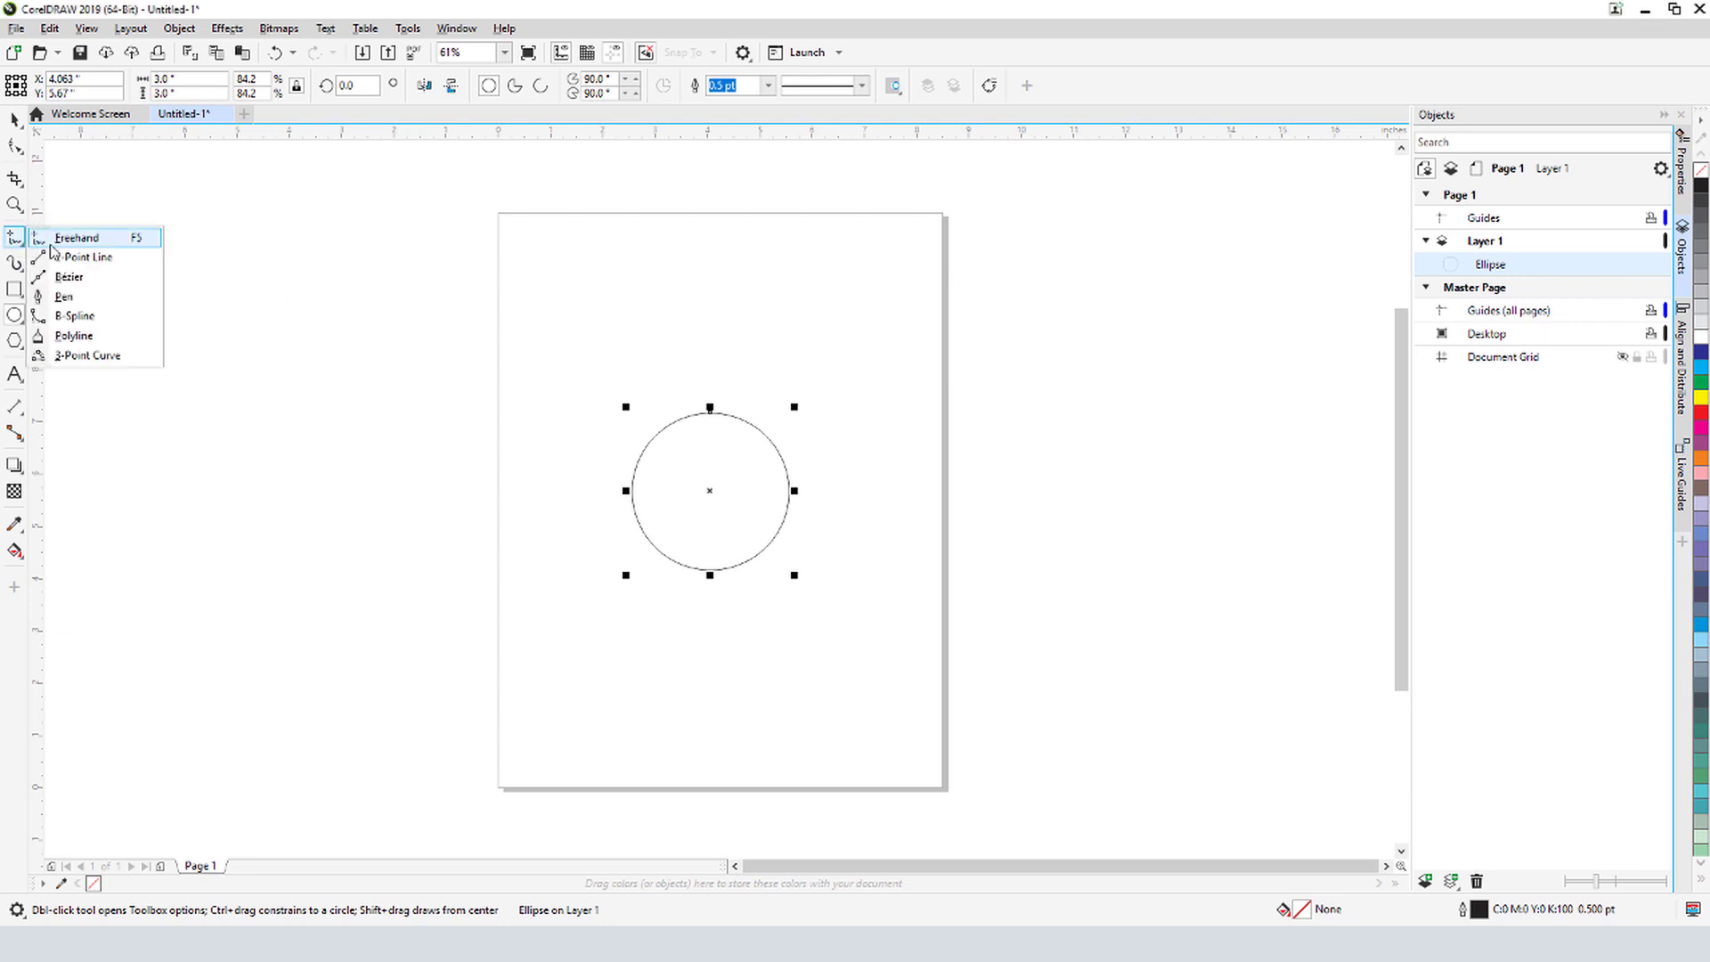
pyautogui.click(104, 246)
pyautogui.moveTo(544, 384)
pyautogui.mouseDown()
pyautogui.moveTo(617, 382)
pyautogui.moveTo(743, 323)
pyautogui.mouseUp()
pyautogui.hotkey('ctrl', 'z')
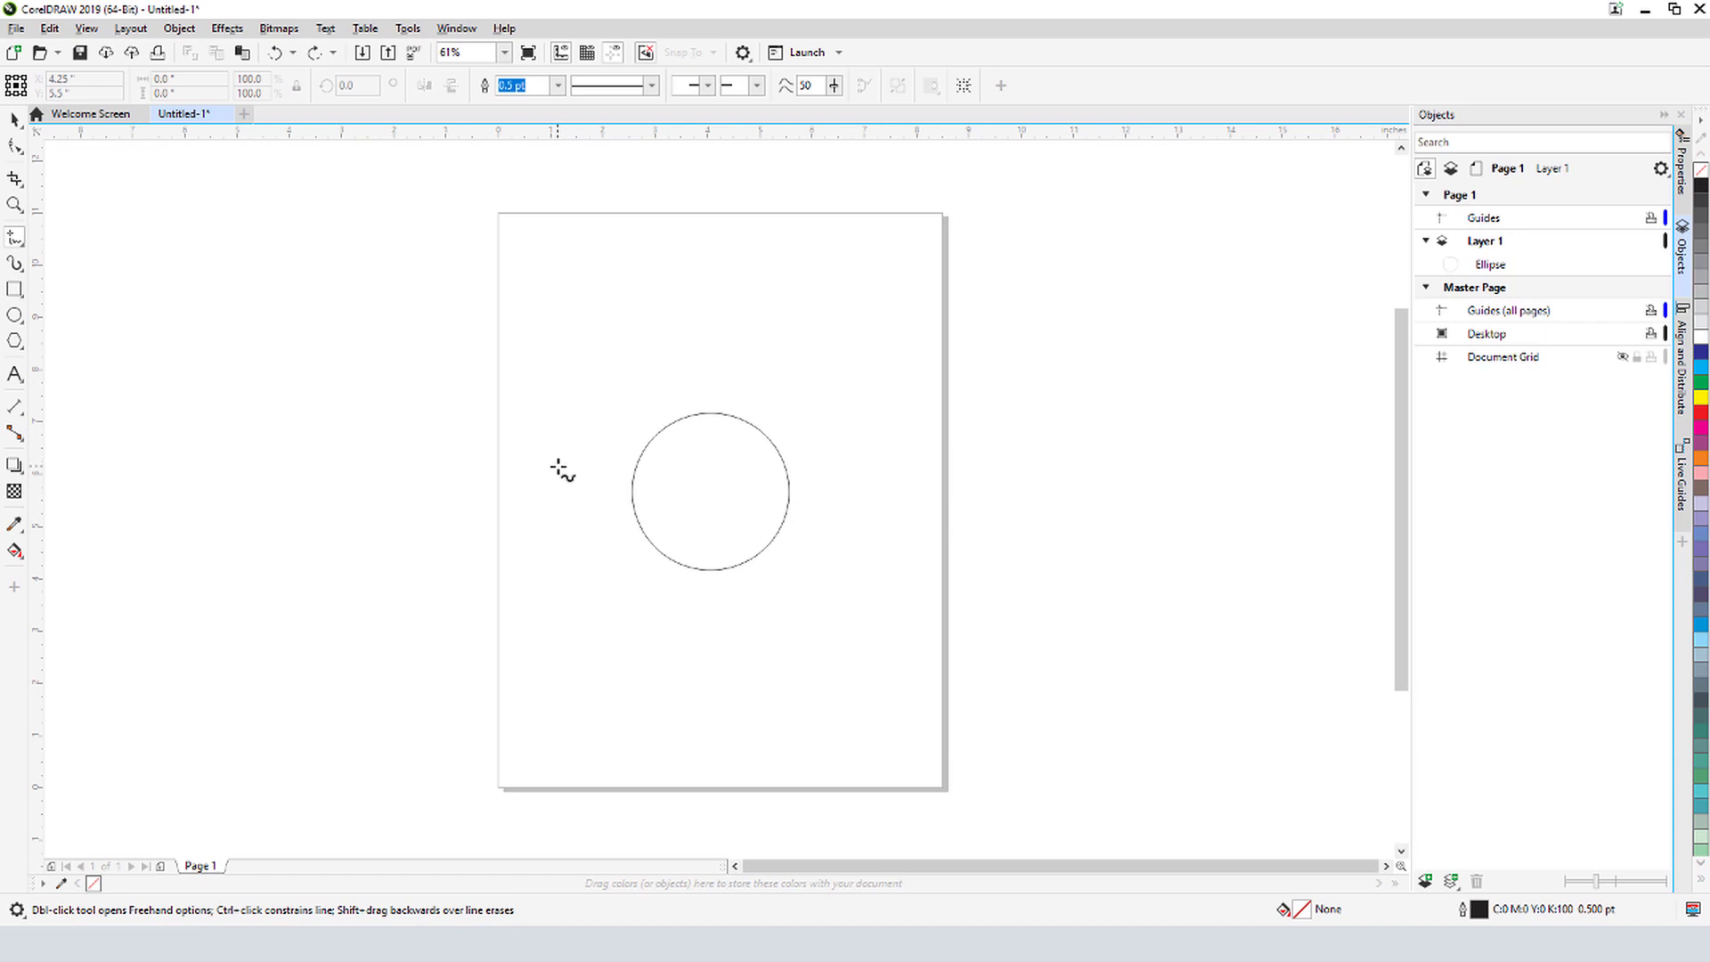
pyautogui.click(558, 465)
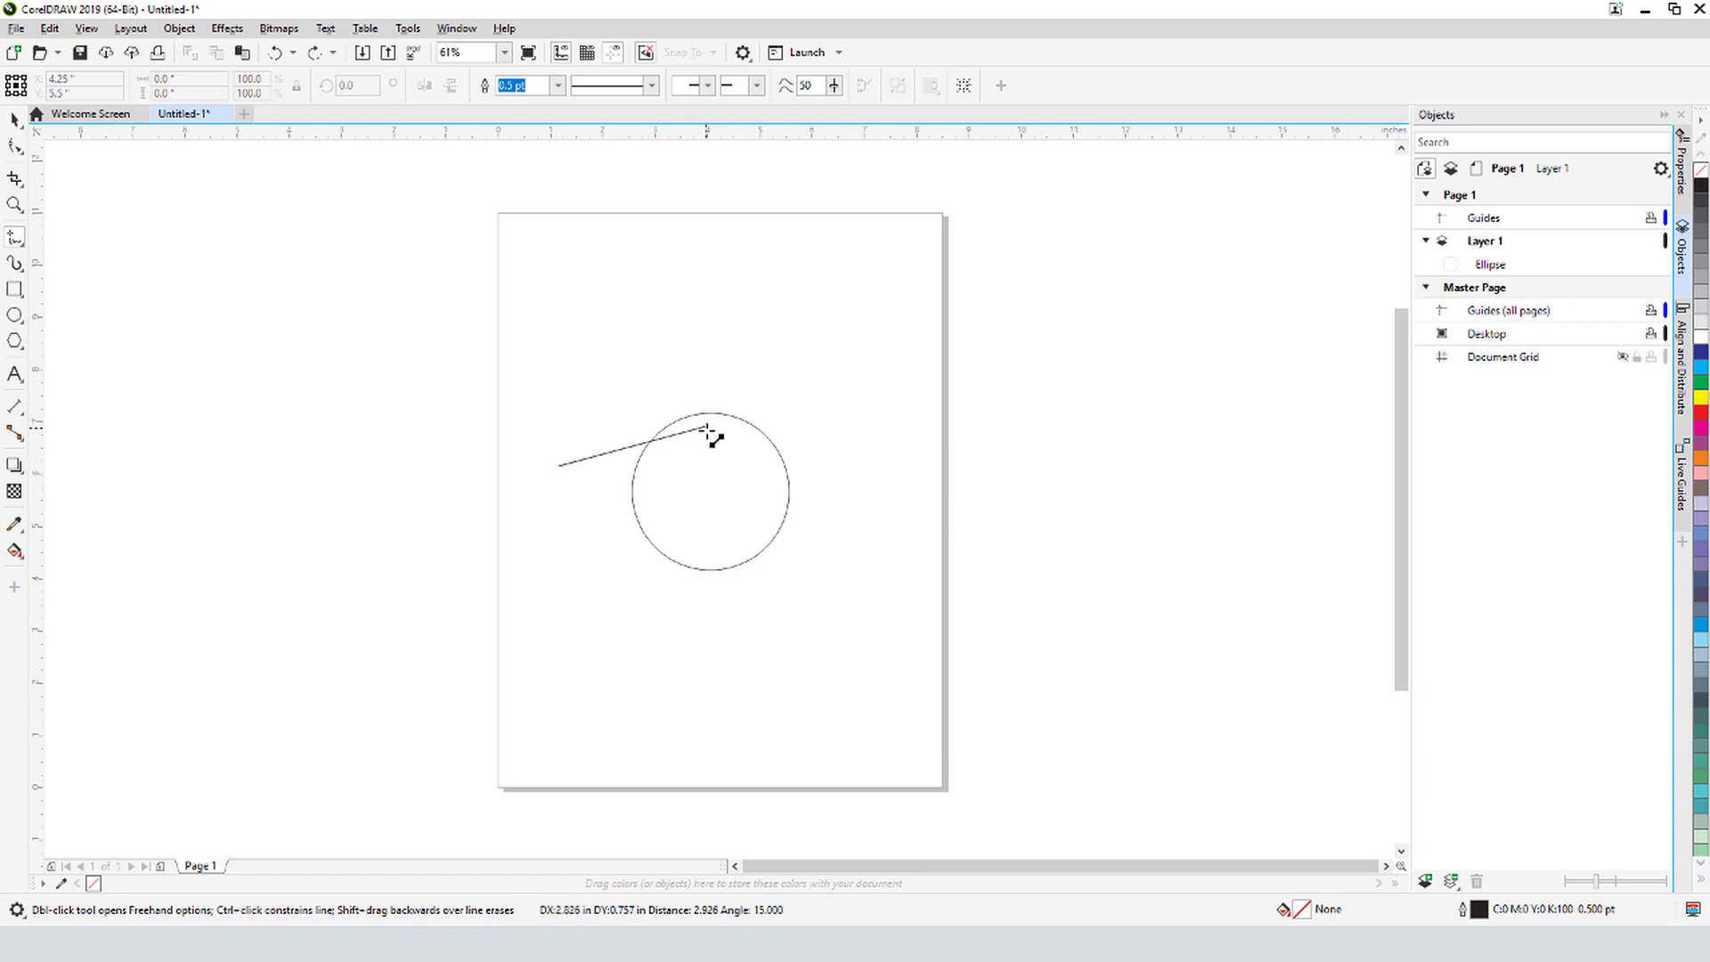
pyautogui.press('ctrl')
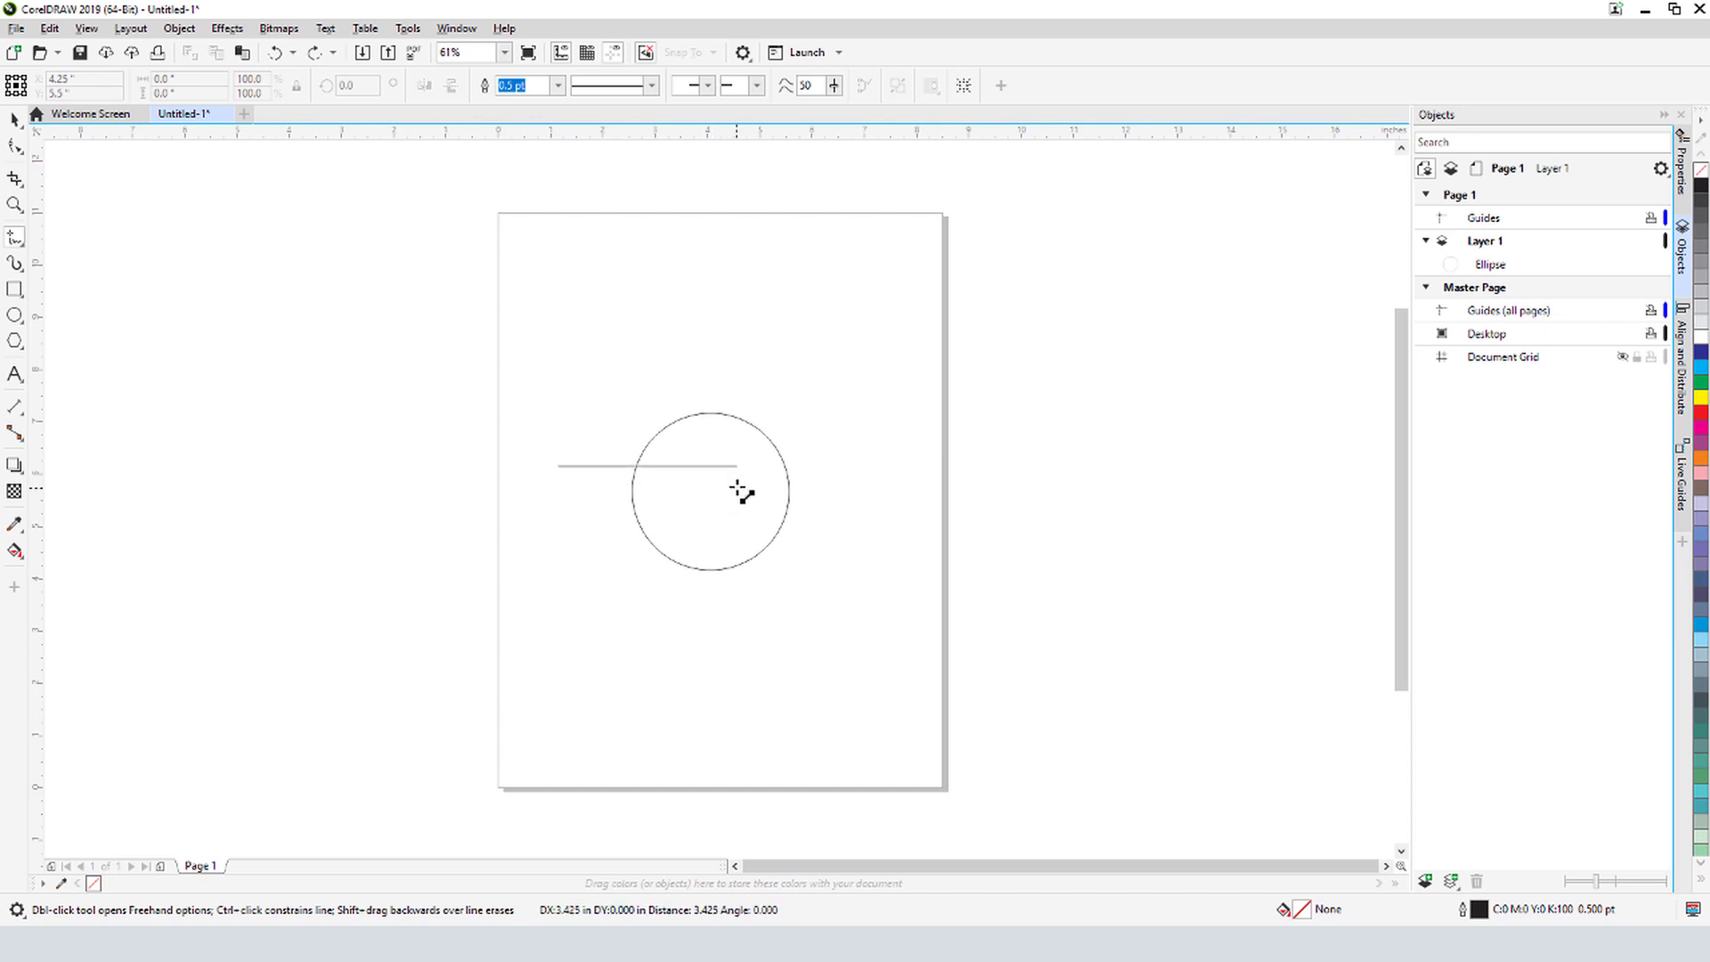
pyautogui.click(906, 465)
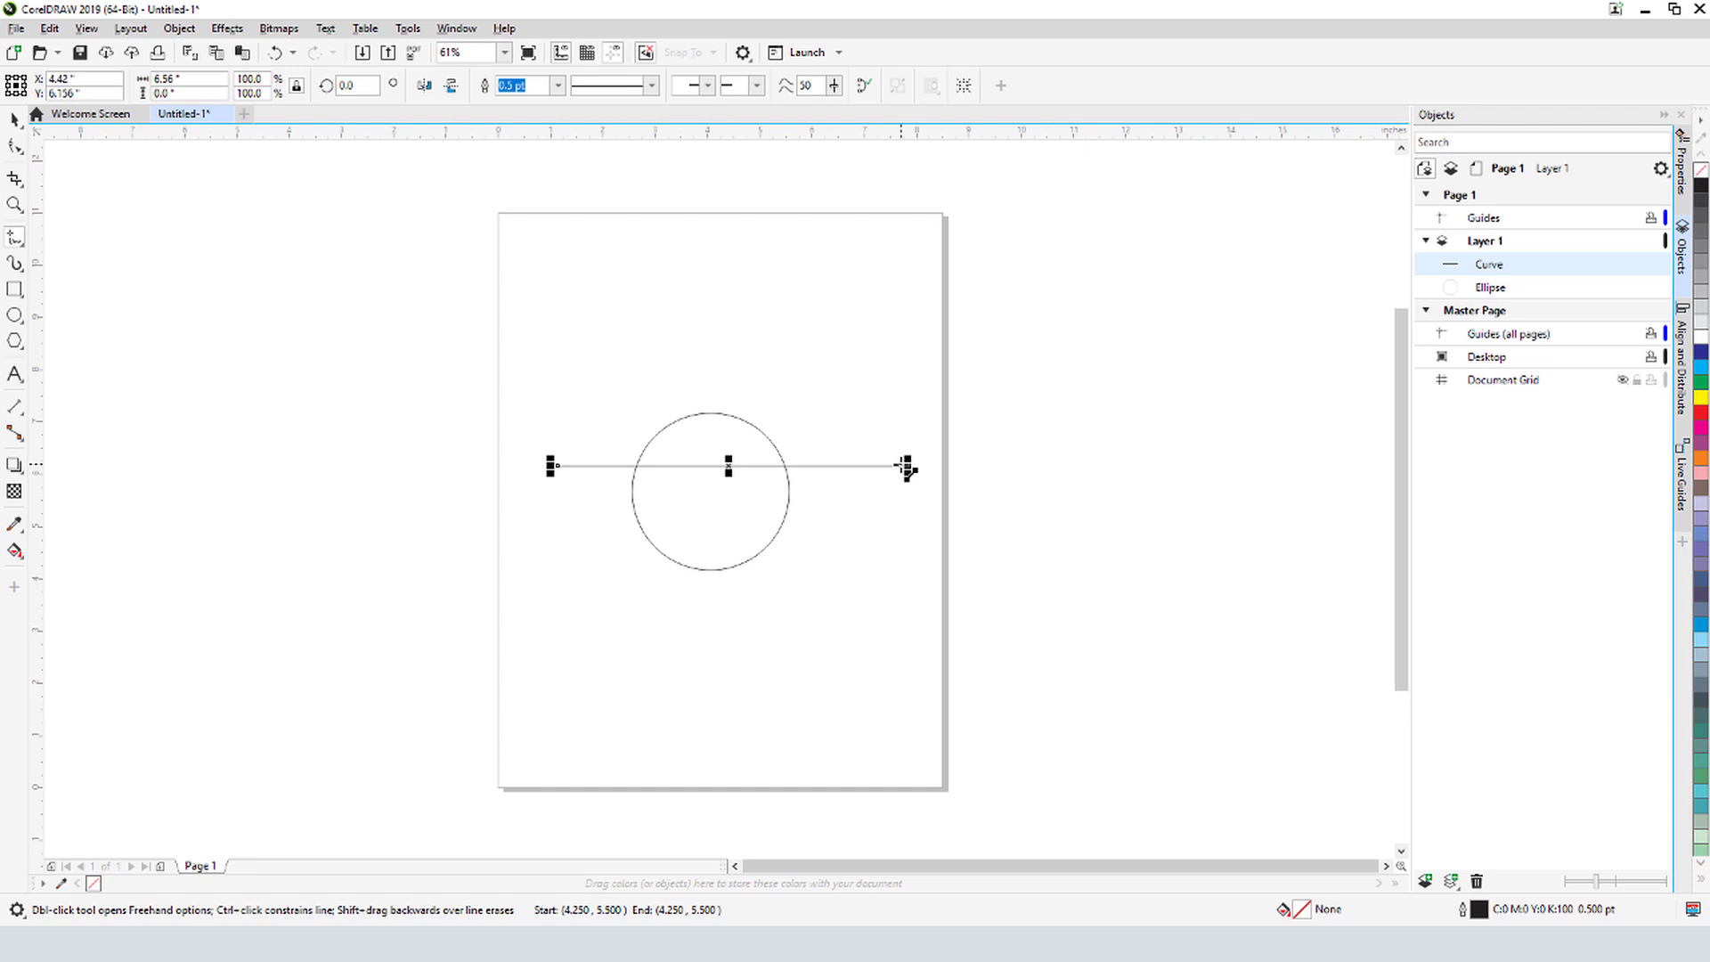
pyautogui.press('space')
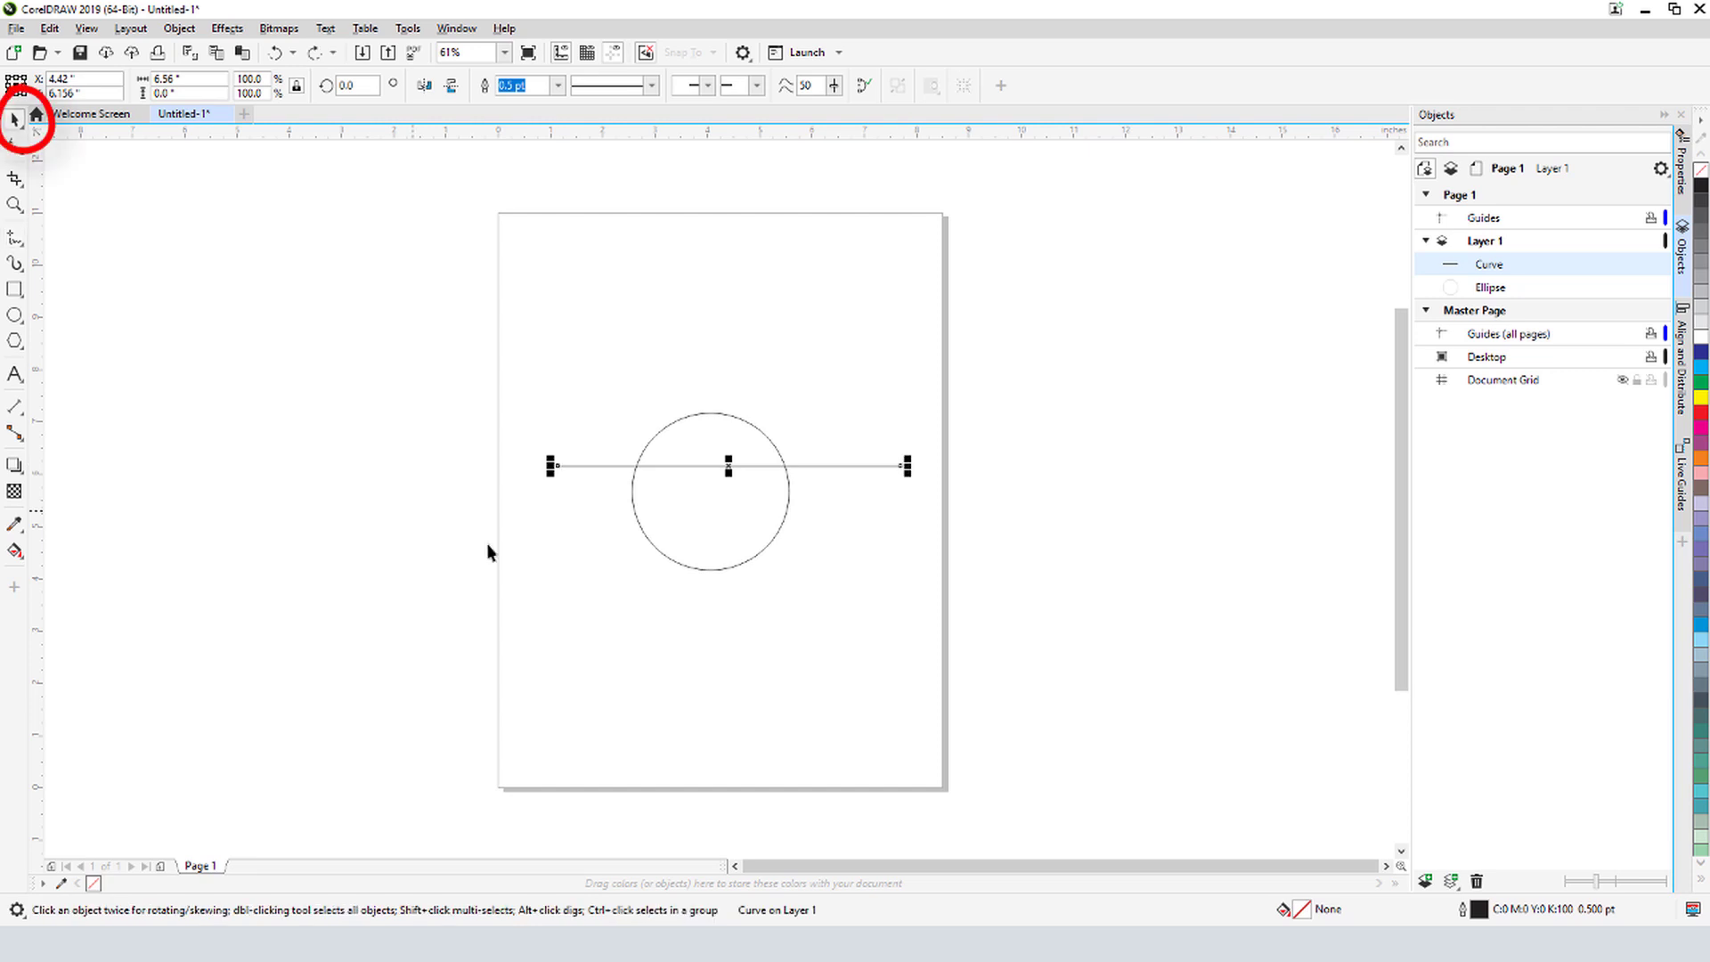
# Align the circle and line on their vertical and horizontal centres, then deselect
pyautogui.keyDown('shift'); pyautogui.click(692, 570); pyautogui.keyUp('shift')
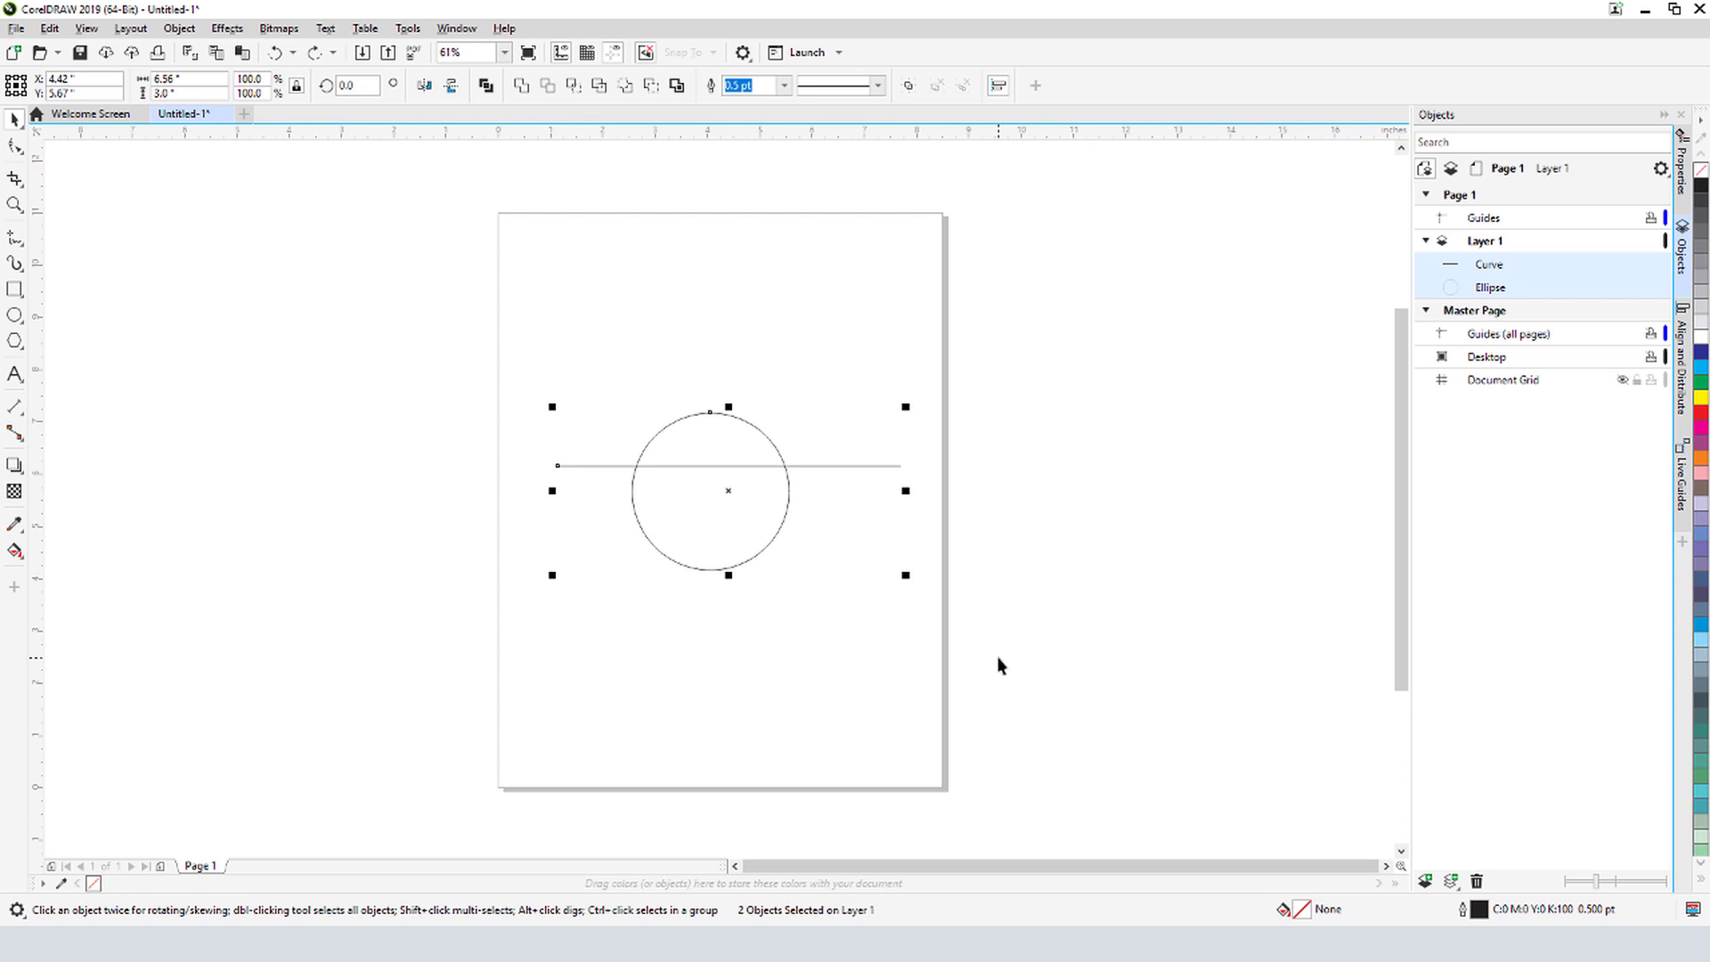
pyautogui.click(1681, 404)
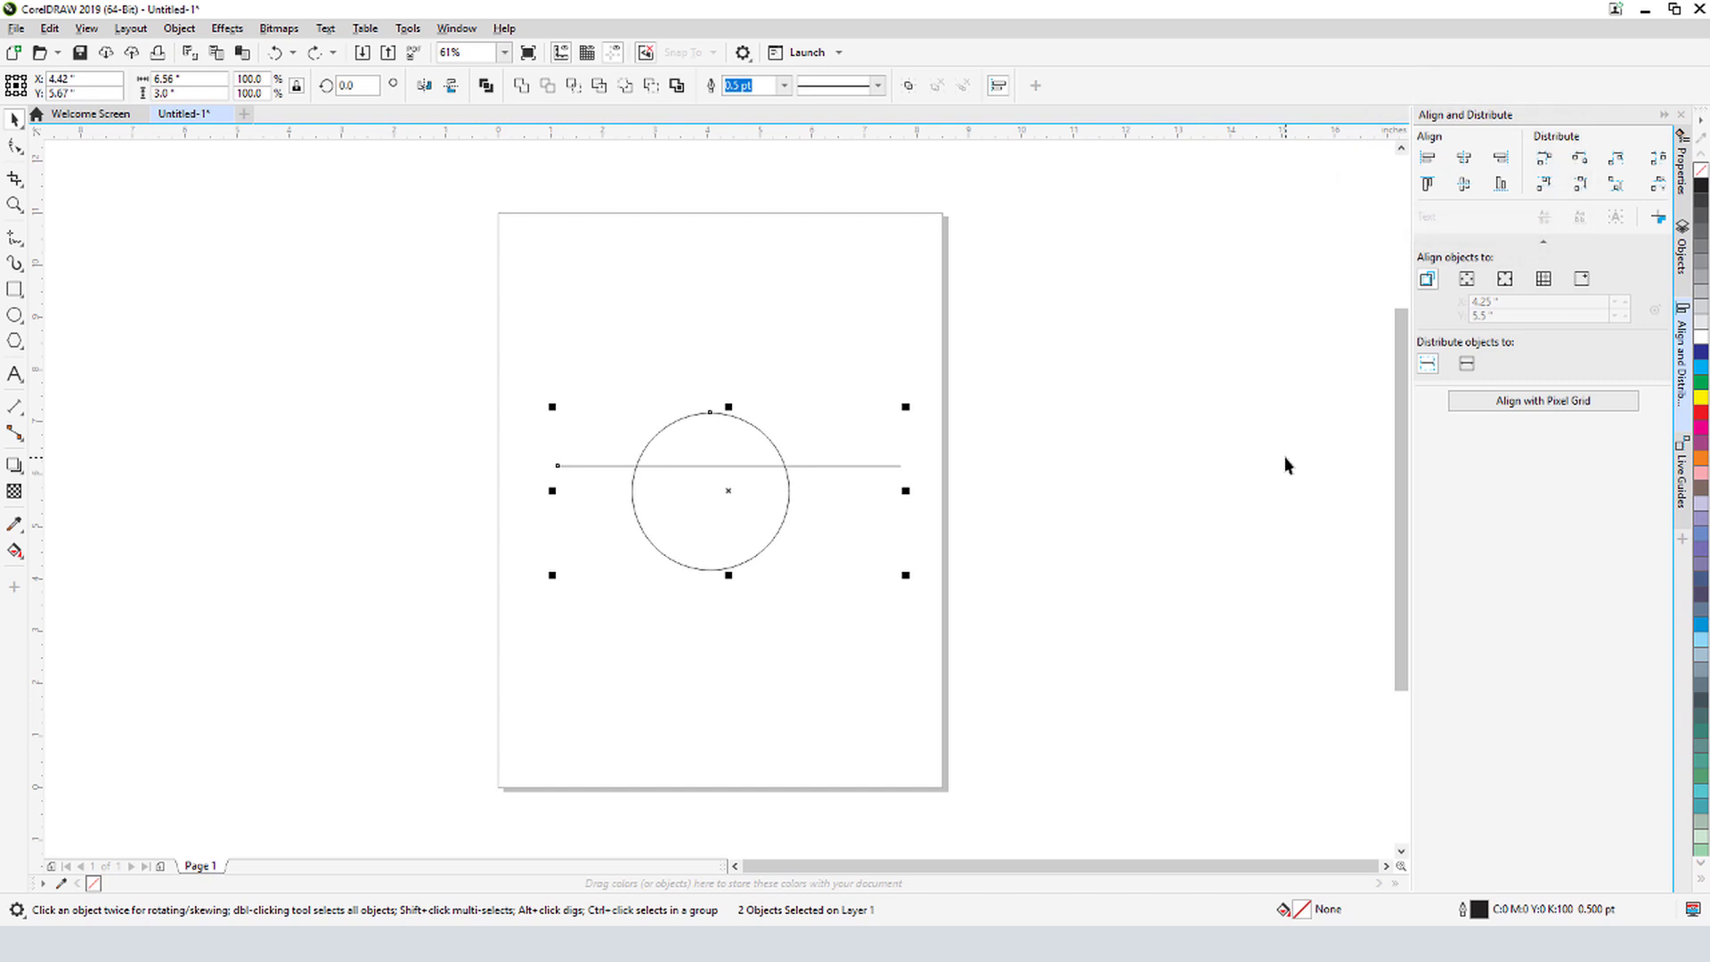
pyautogui.click(179, 28)
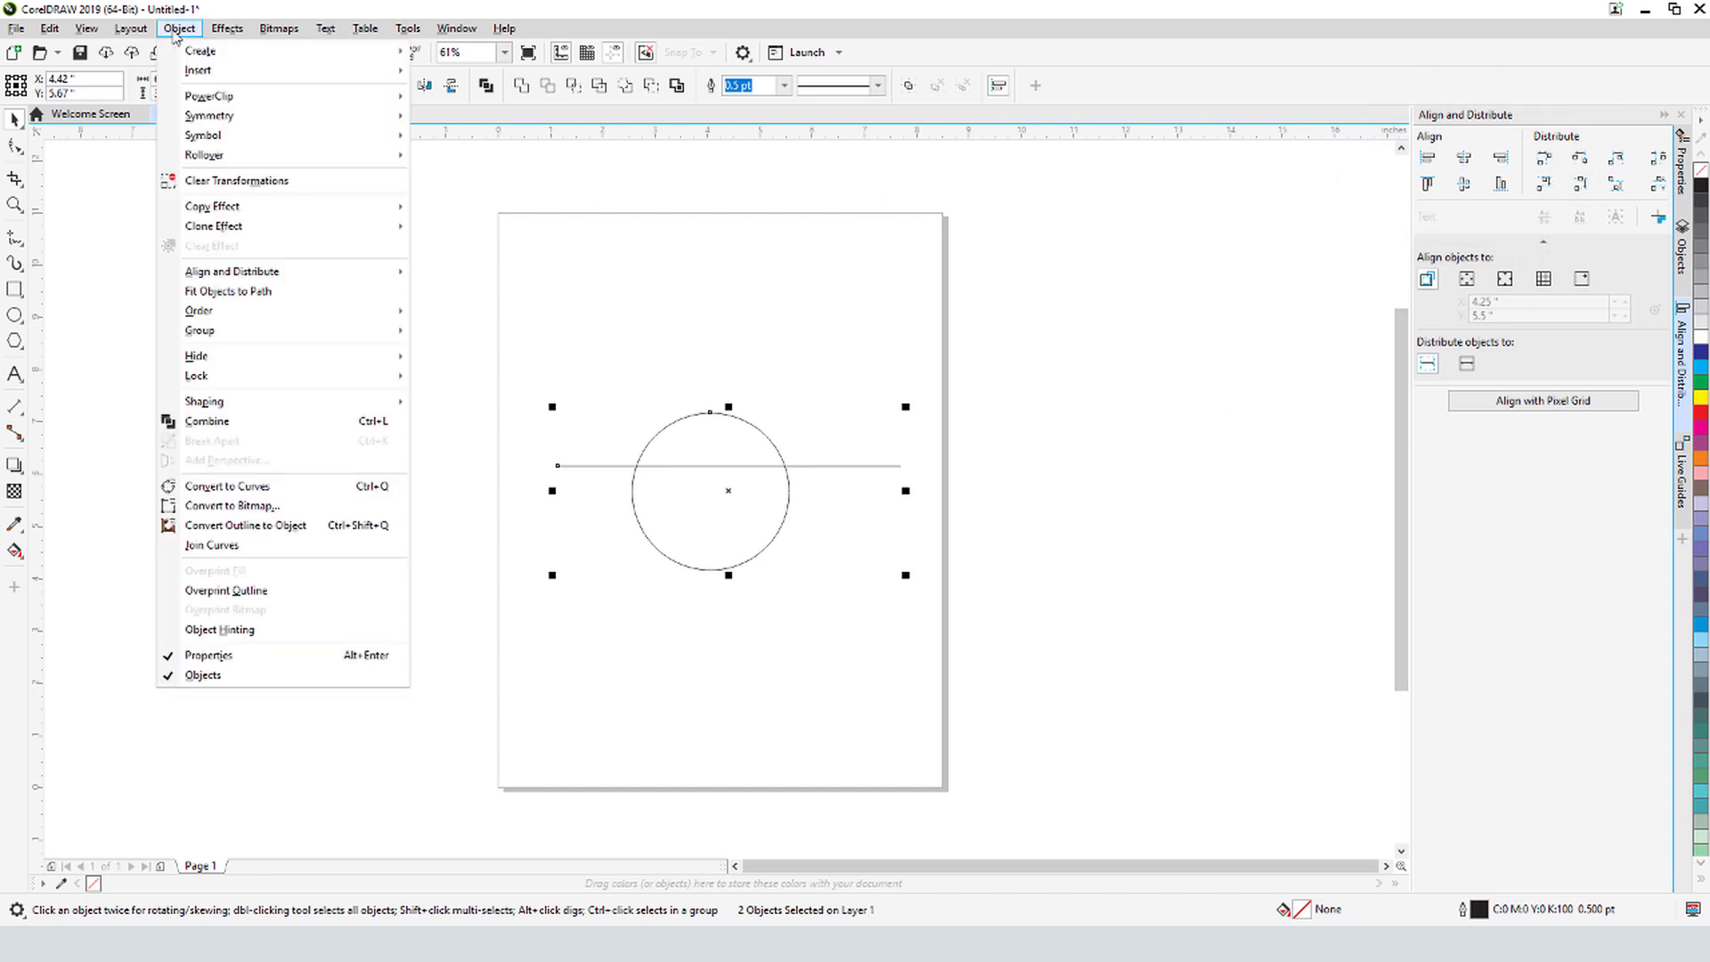
pyautogui.moveTo(285, 271)
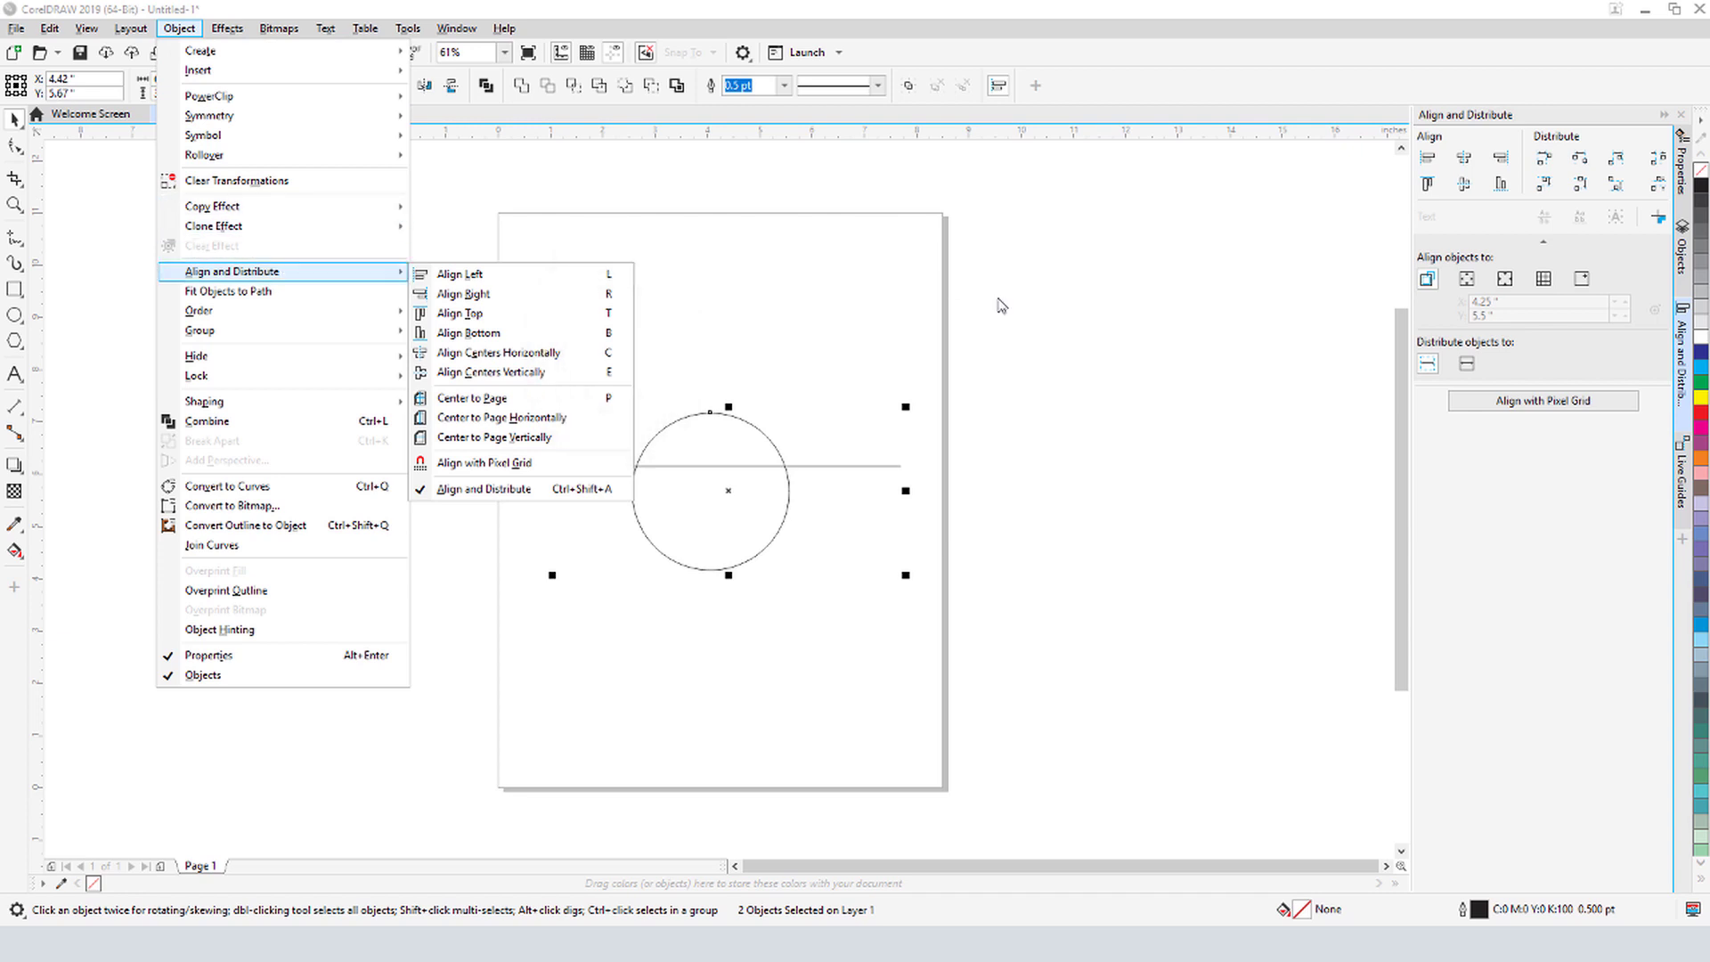
pyautogui.click(1064, 326)
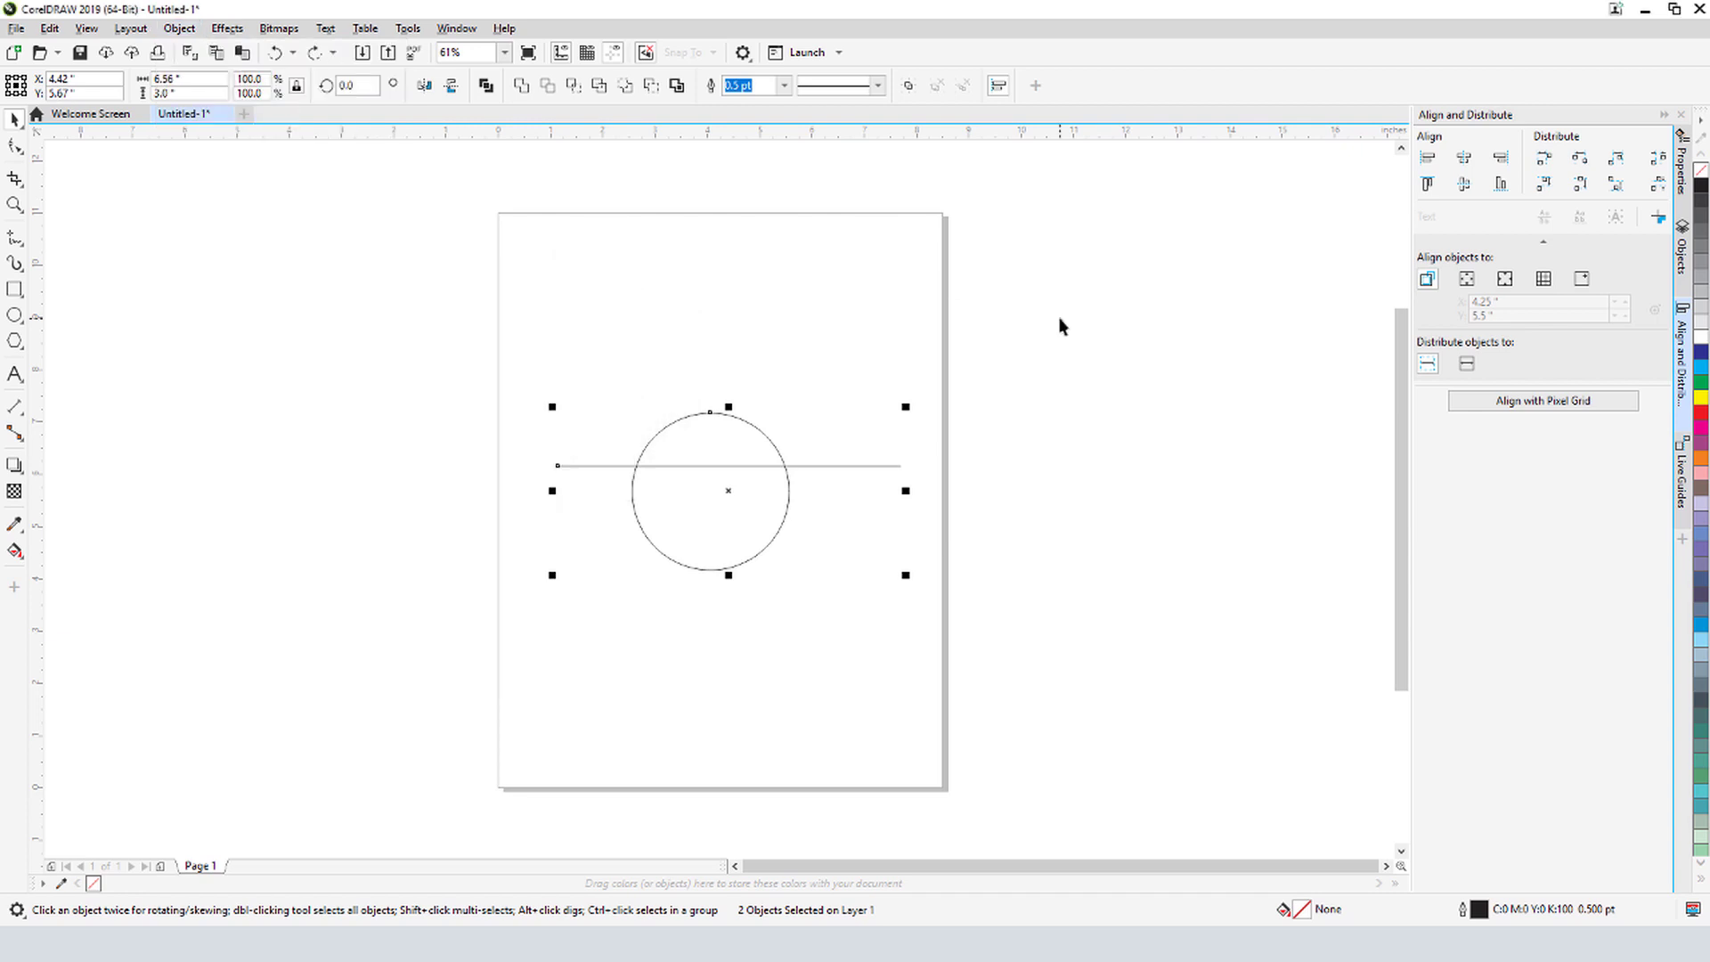
pyautogui.click(1464, 184)
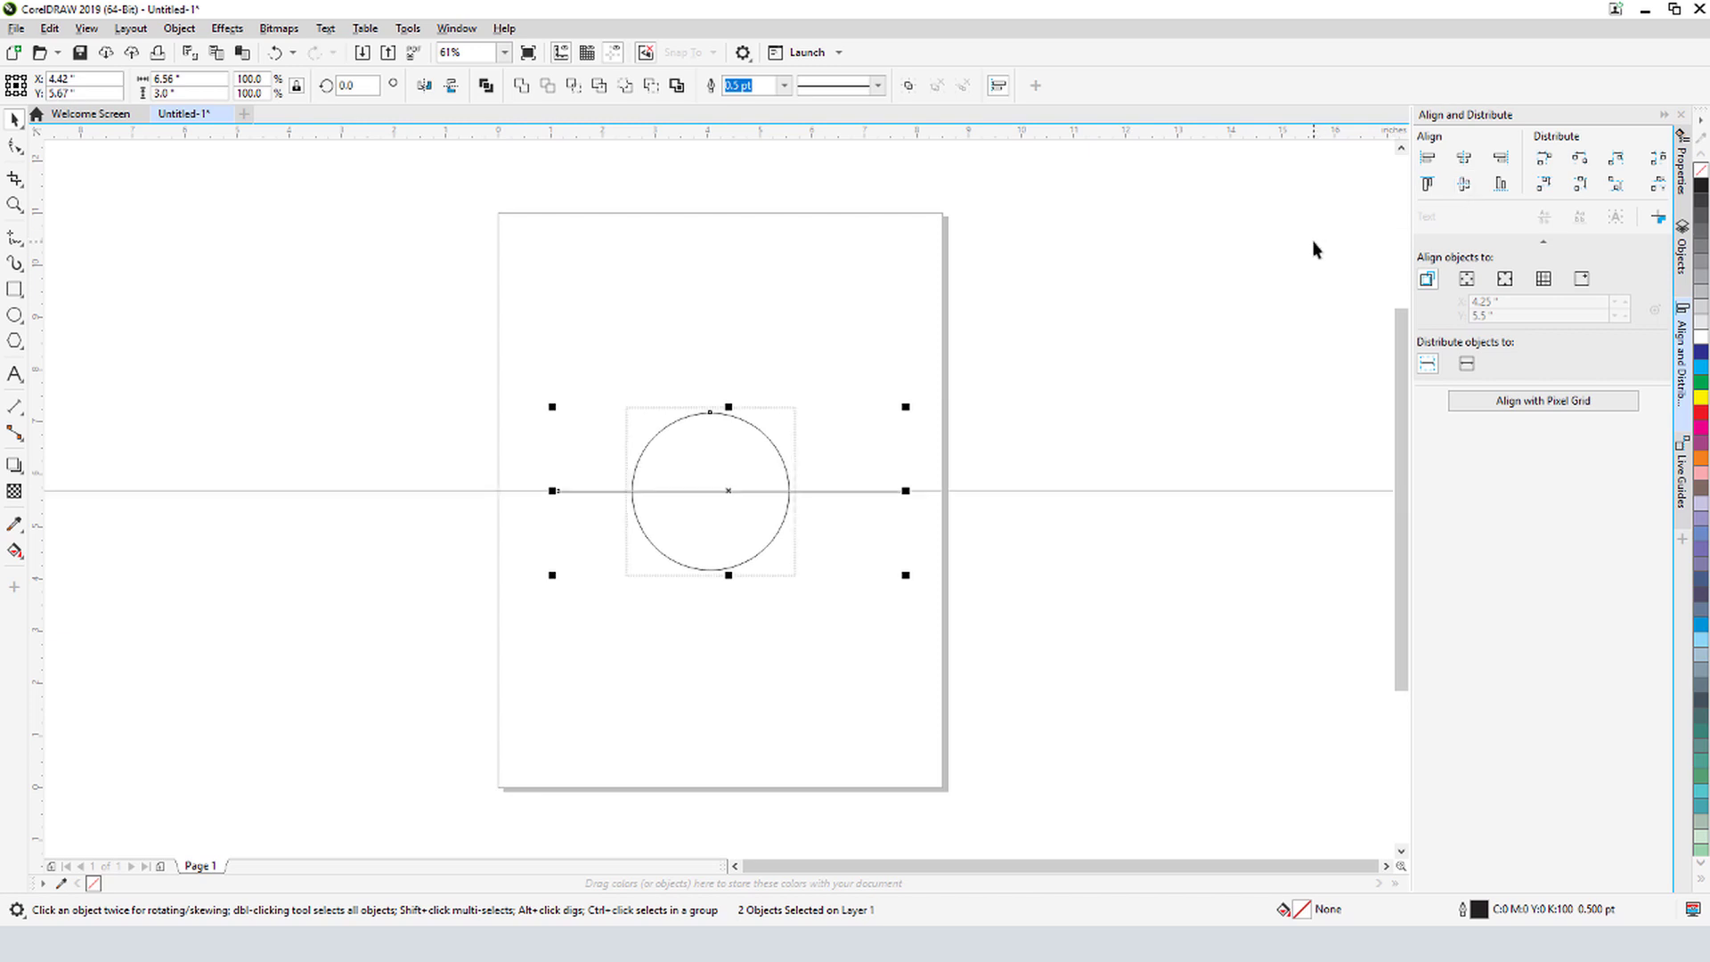
pyautogui.click(1464, 158)
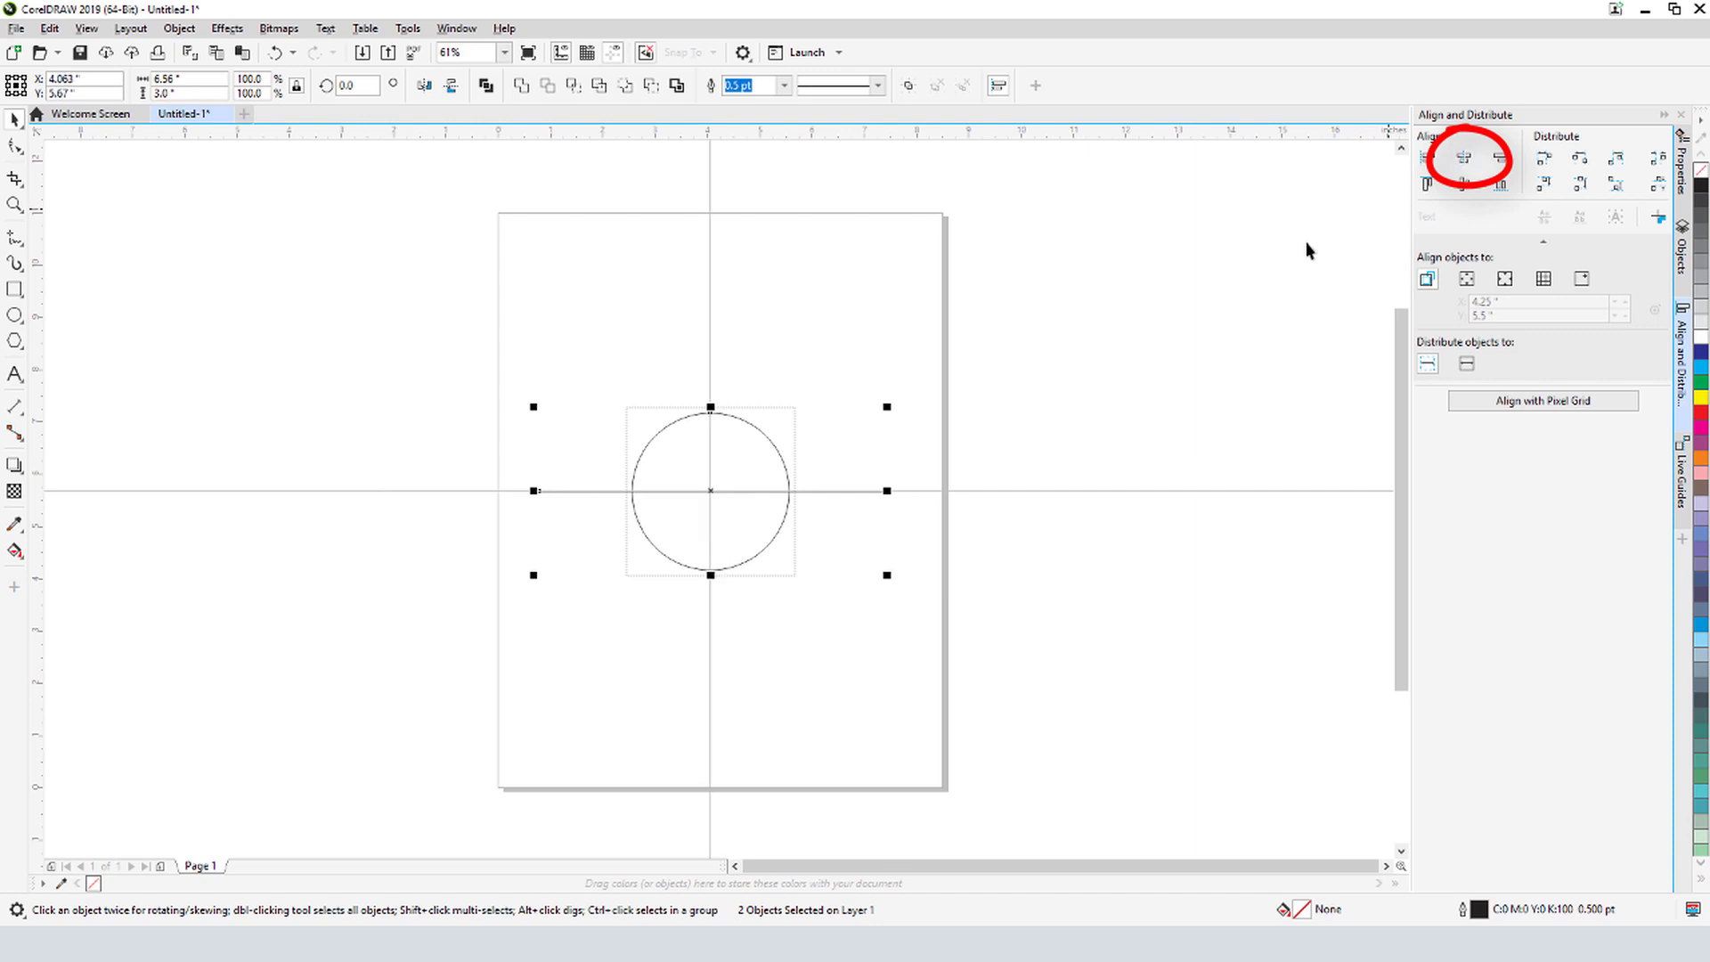
pyautogui.click(1195, 338)
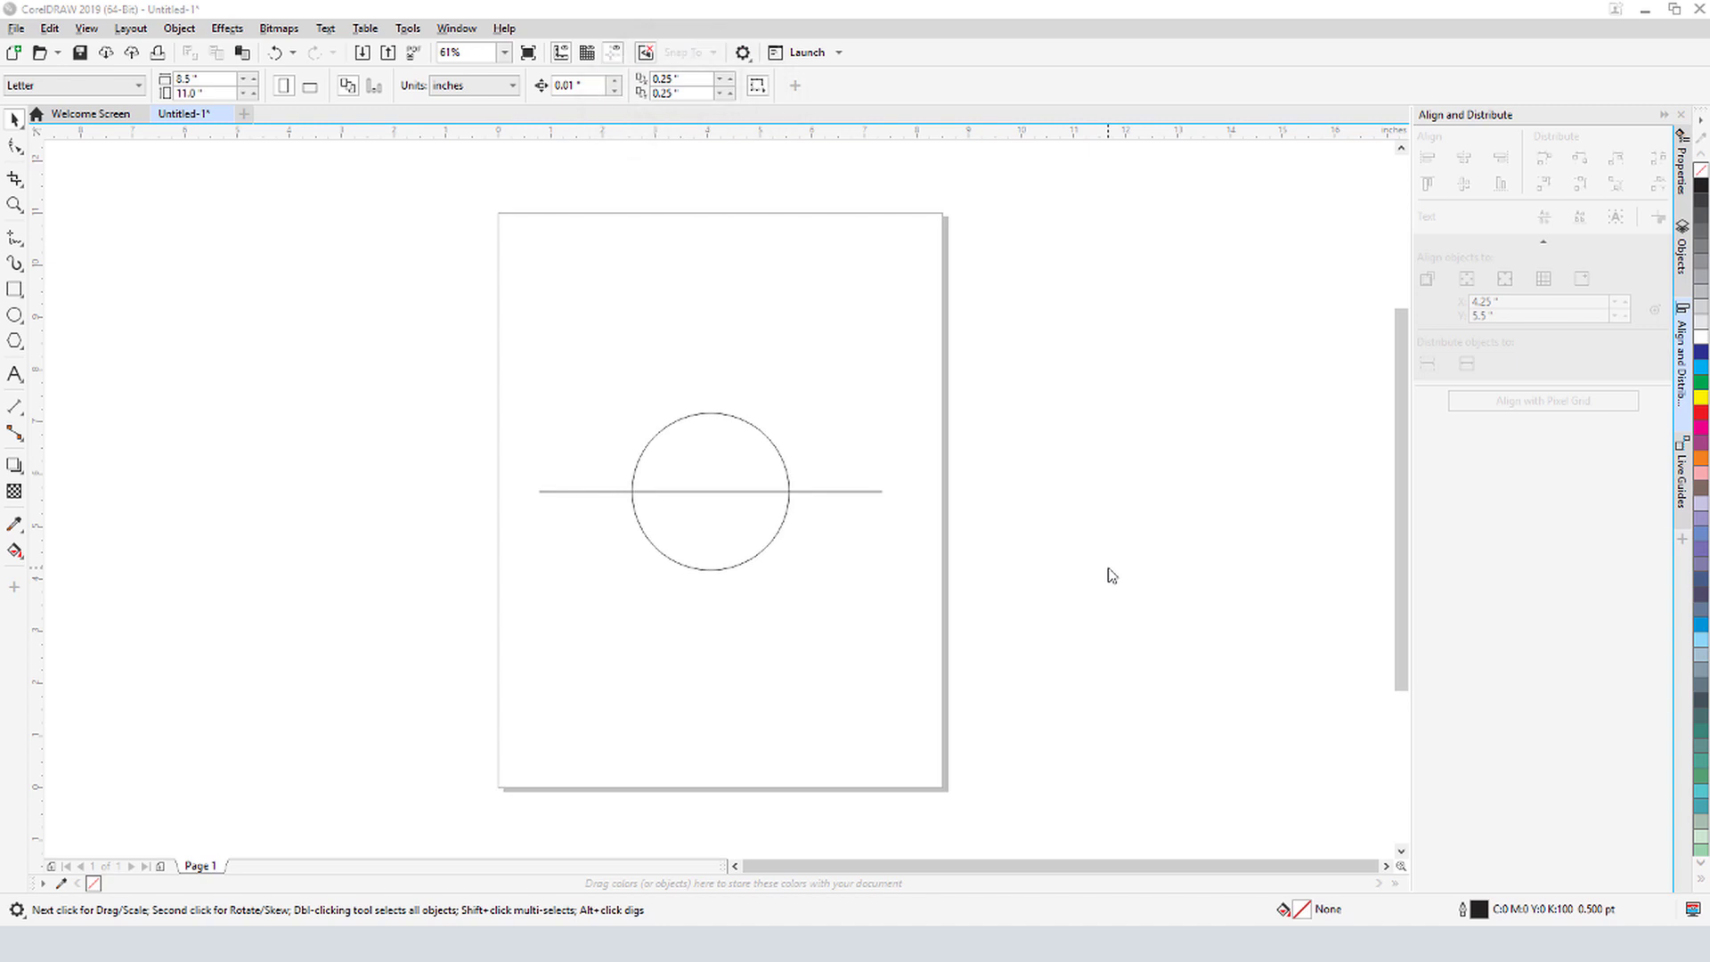
# Enter 0 for the horizontal and vertical duplicate distances, then show the Objects docker
pyautogui.click(687, 81)
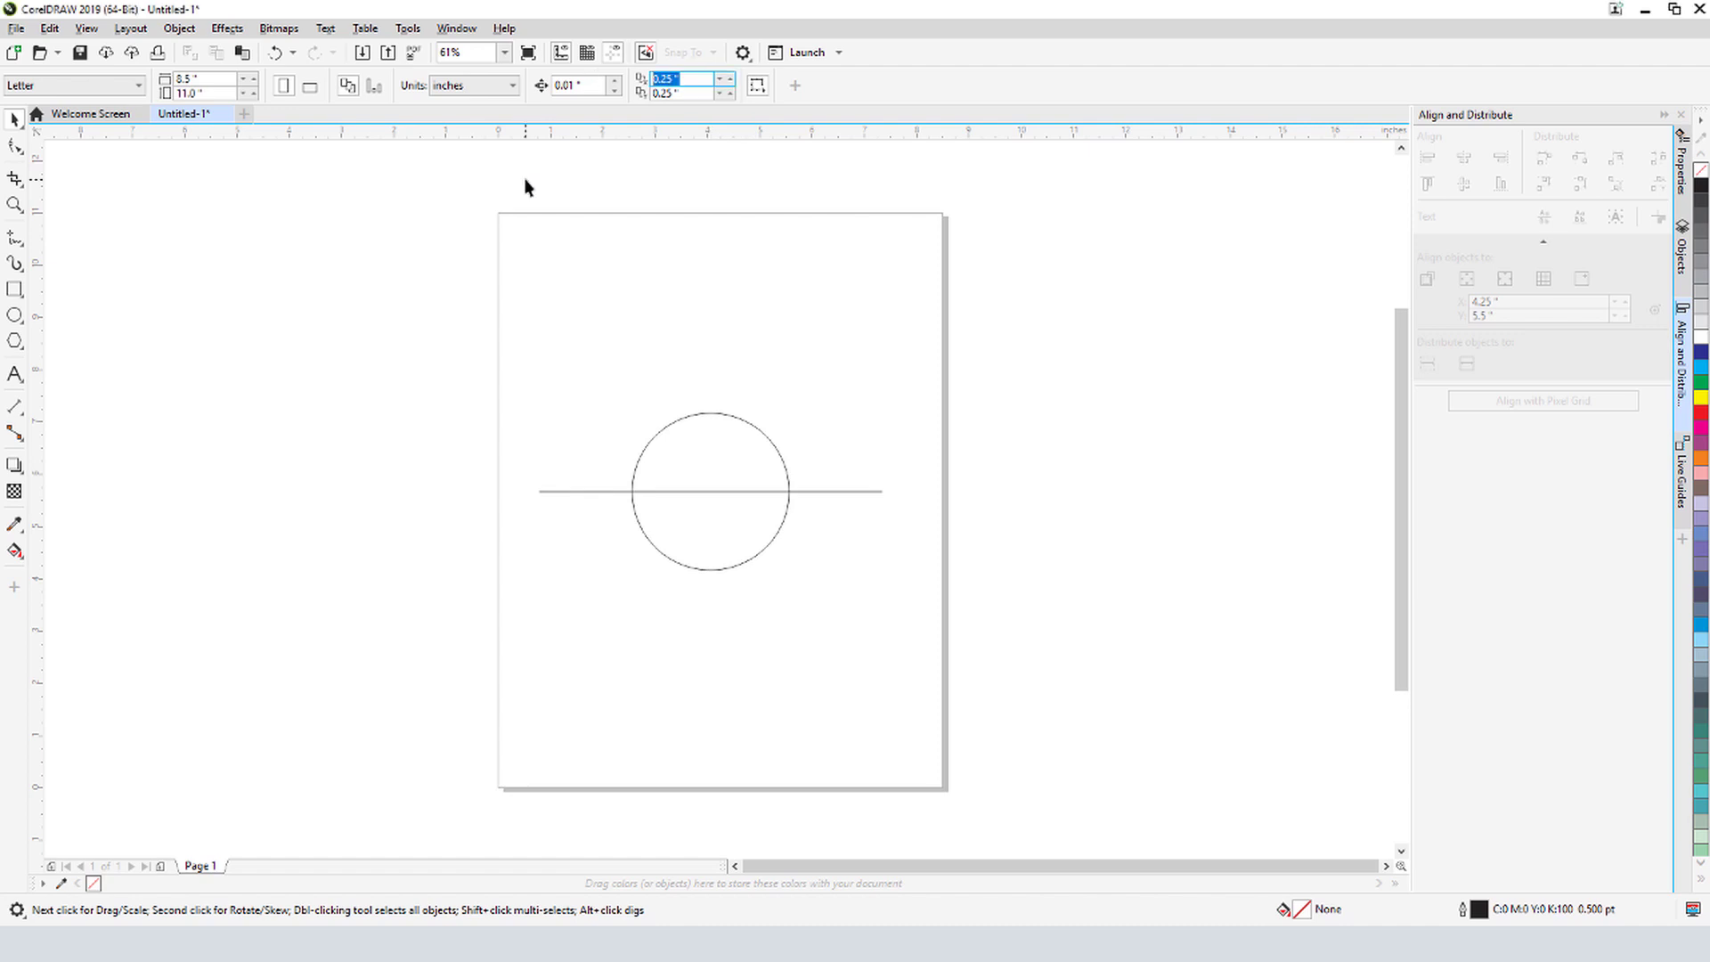
pyautogui.write('0')
pyautogui.press('Tab')
pyautogui.write('0')
pyautogui.press('Return')
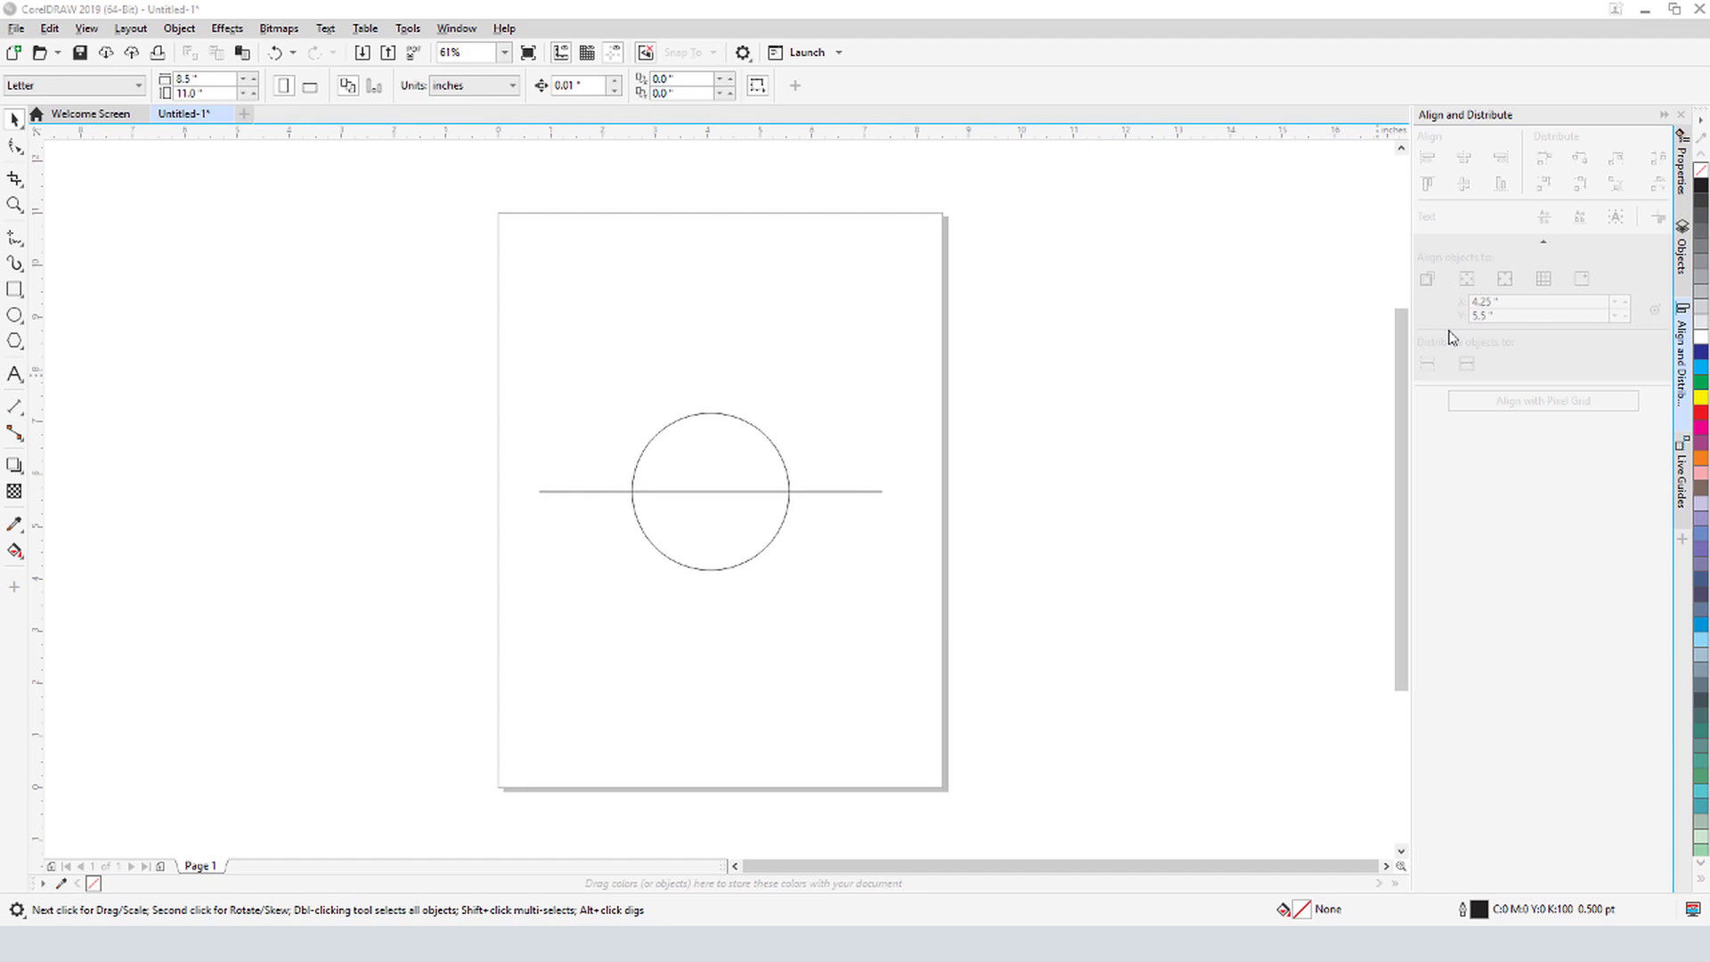
pyautogui.click(1680, 276)
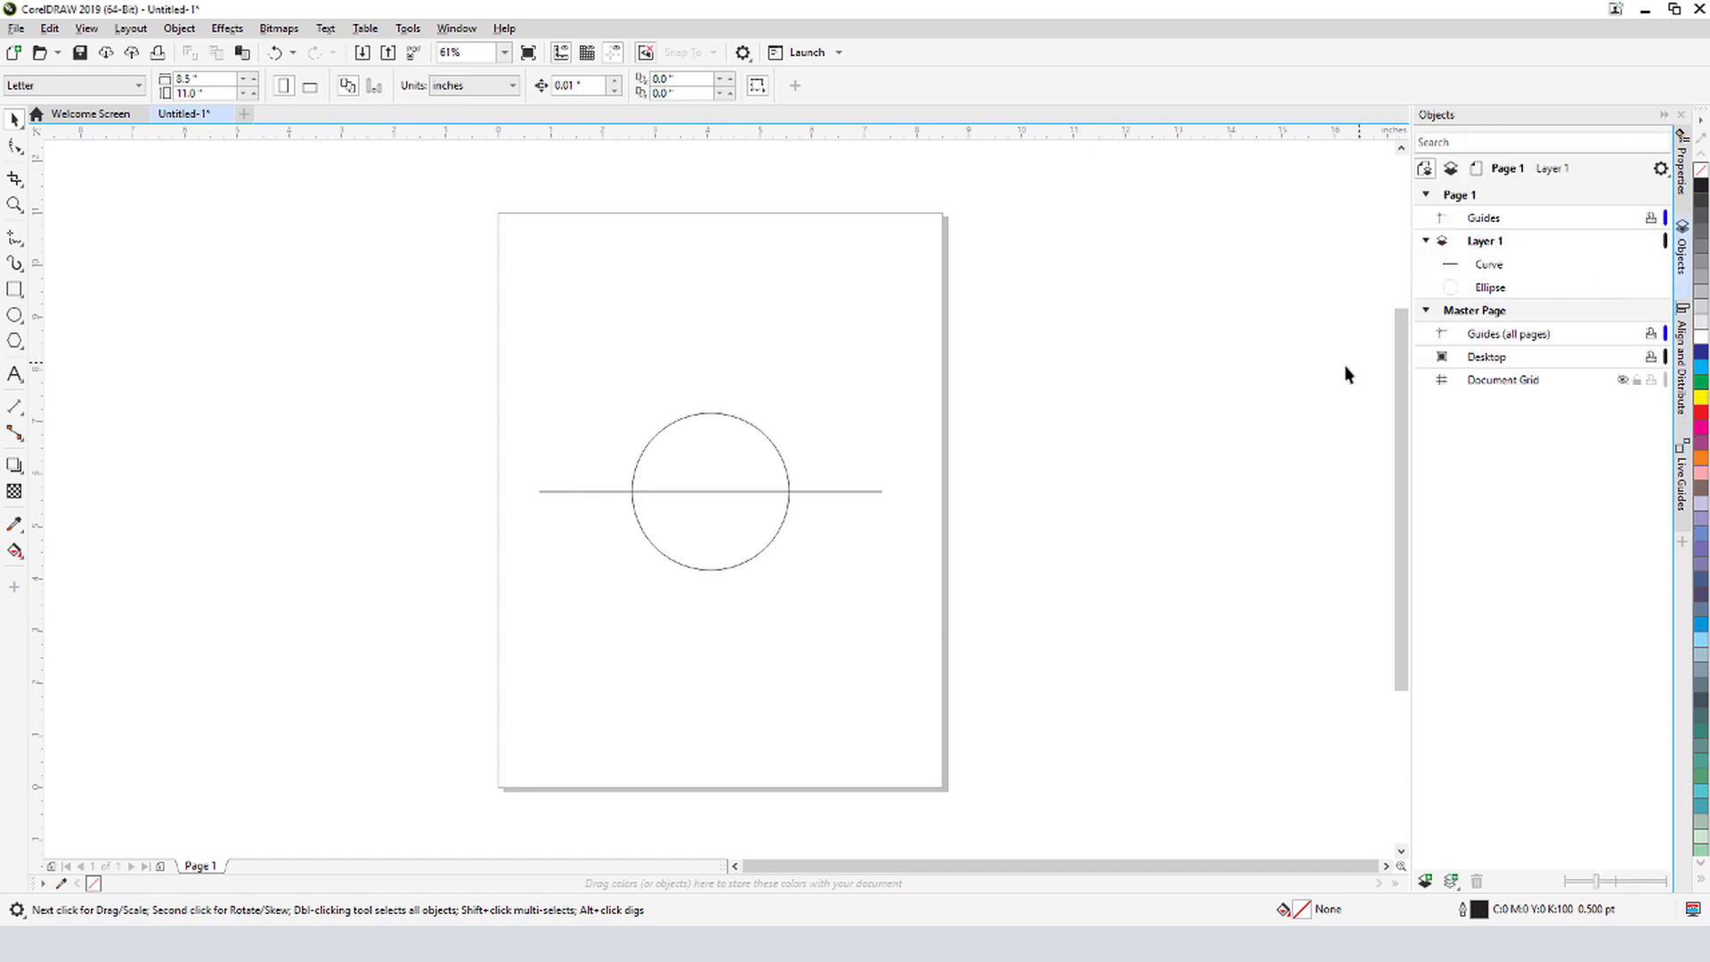
# Duplicate the horizontal line, rotate the copy 12°, and repeat until fourteen rays fan out
pyautogui.click(861, 500)
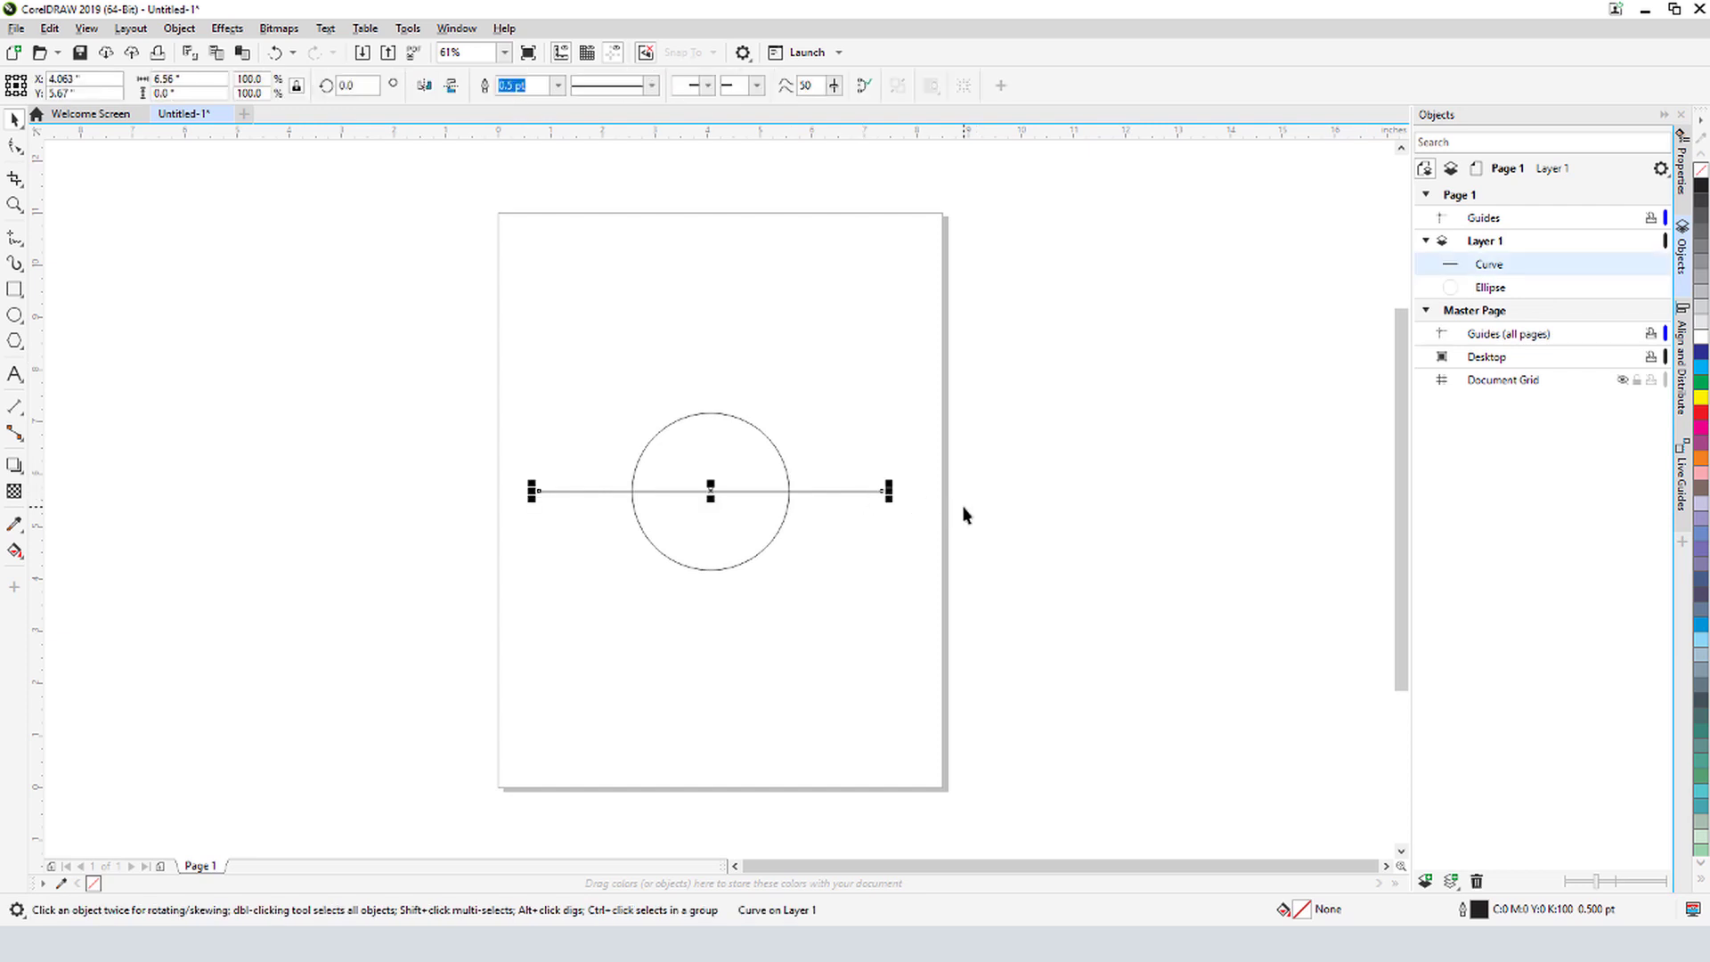
pyautogui.hotkey('ctrl', 'v')
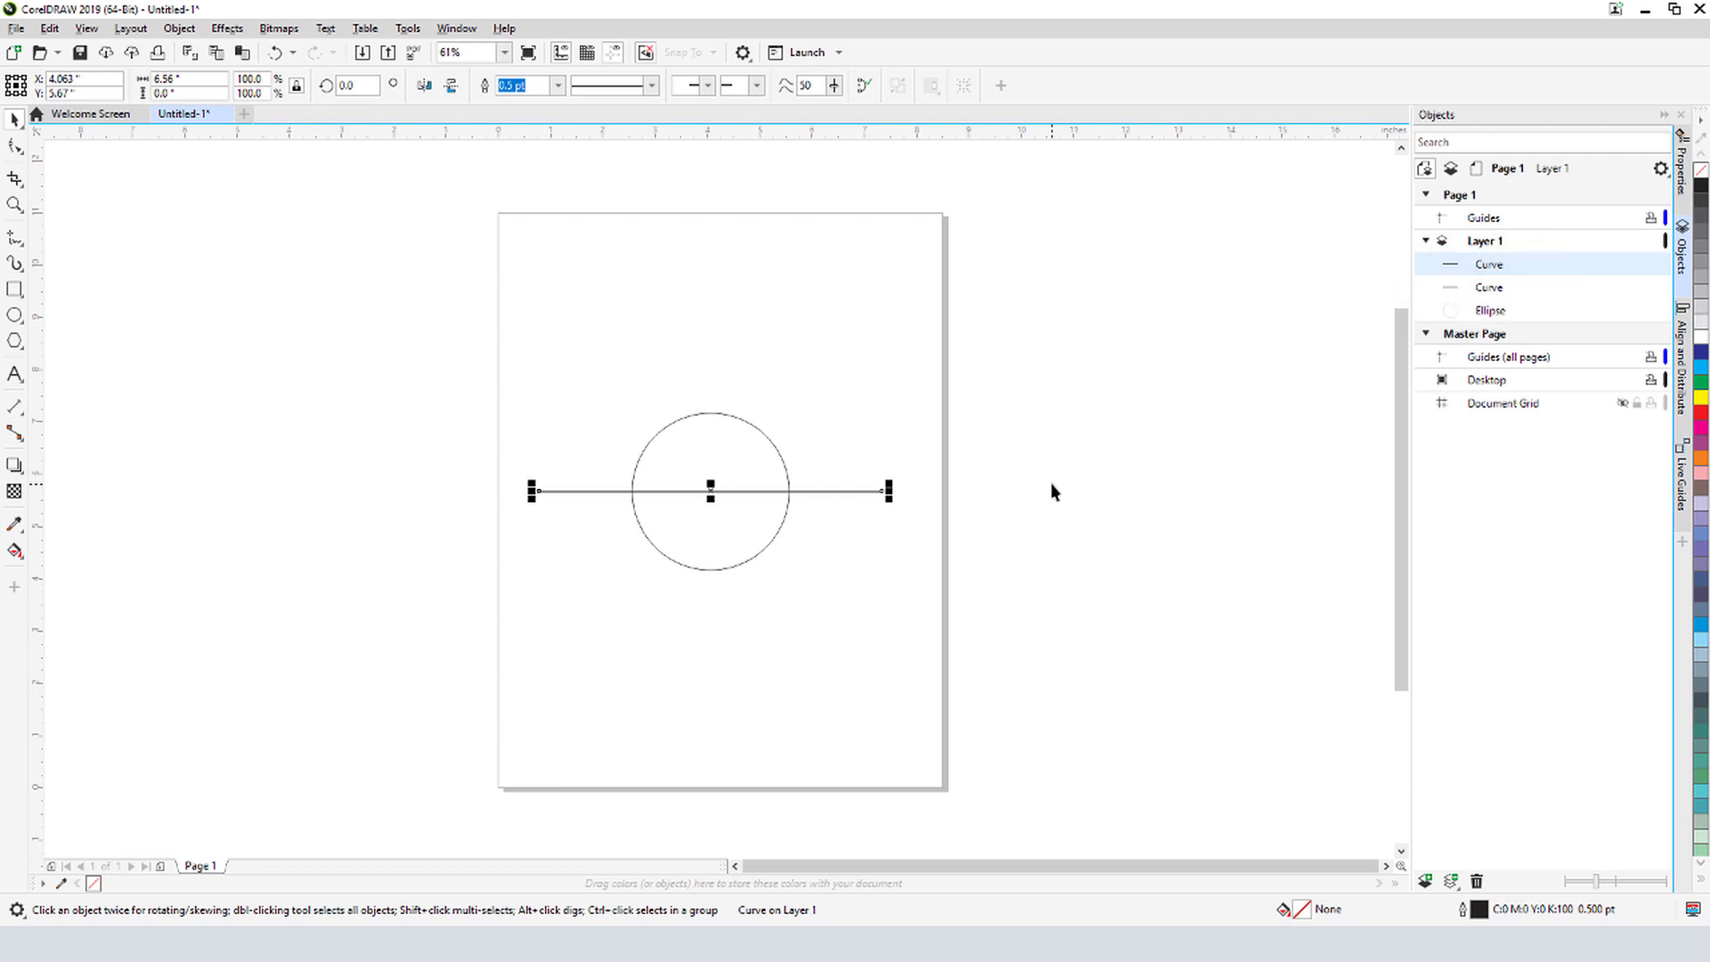
pyautogui.click(366, 86)
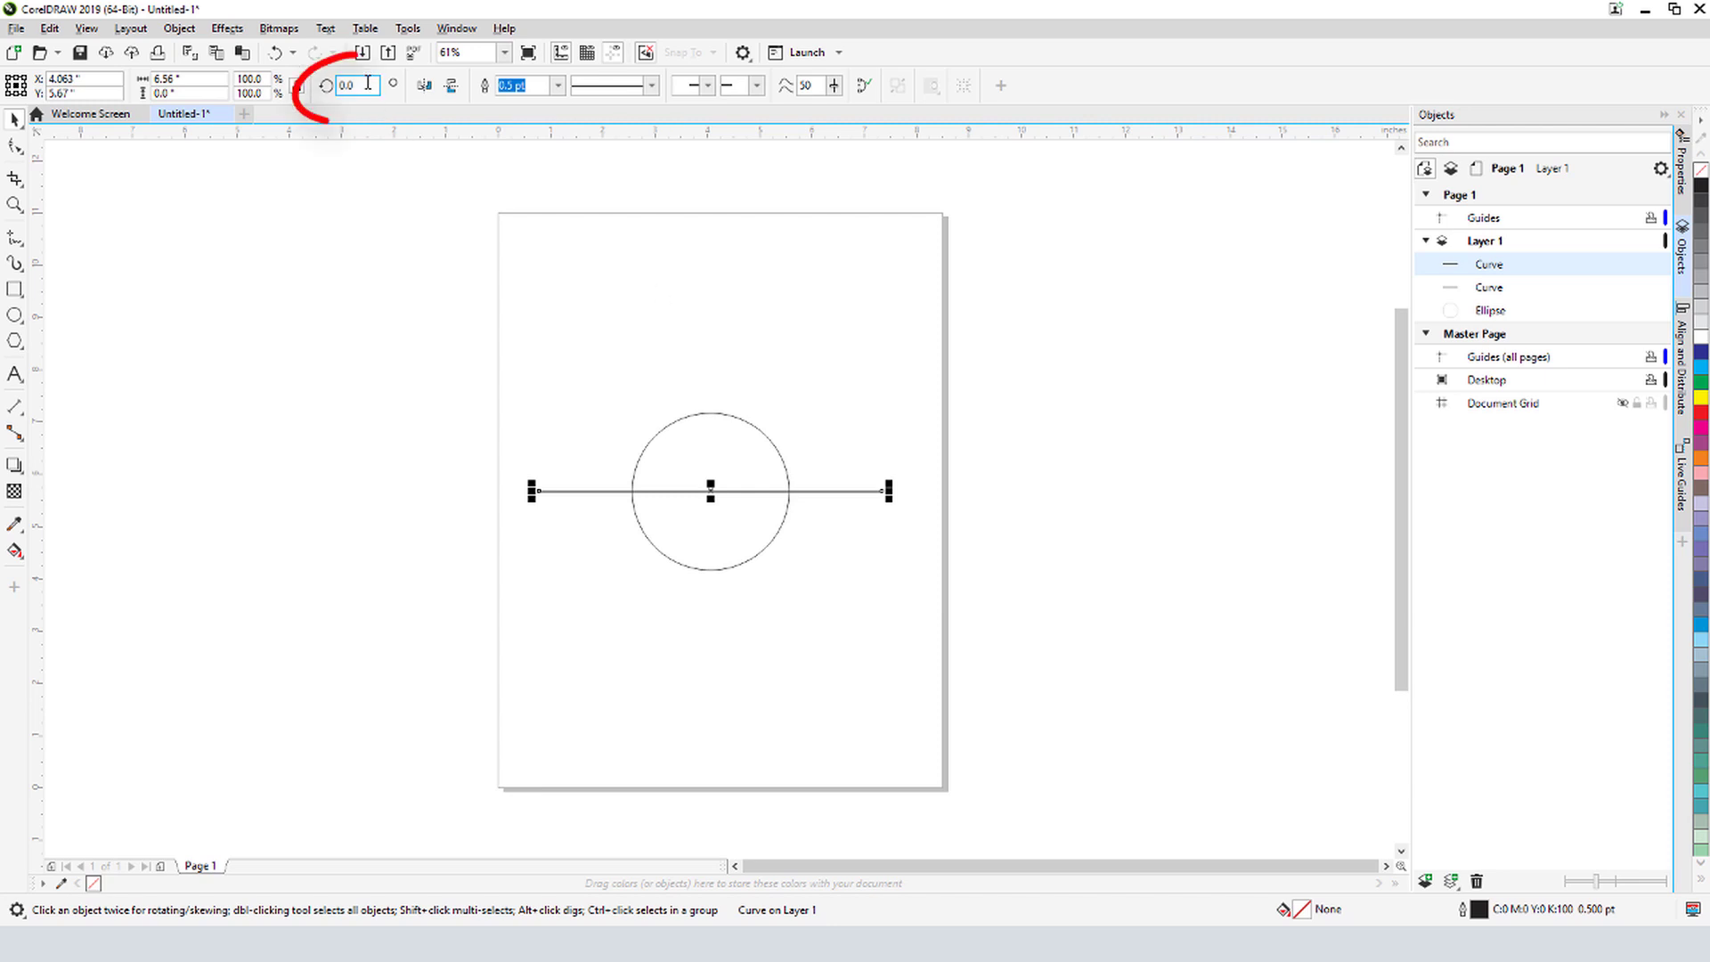
pyautogui.write('12')
pyautogui.press('Return')
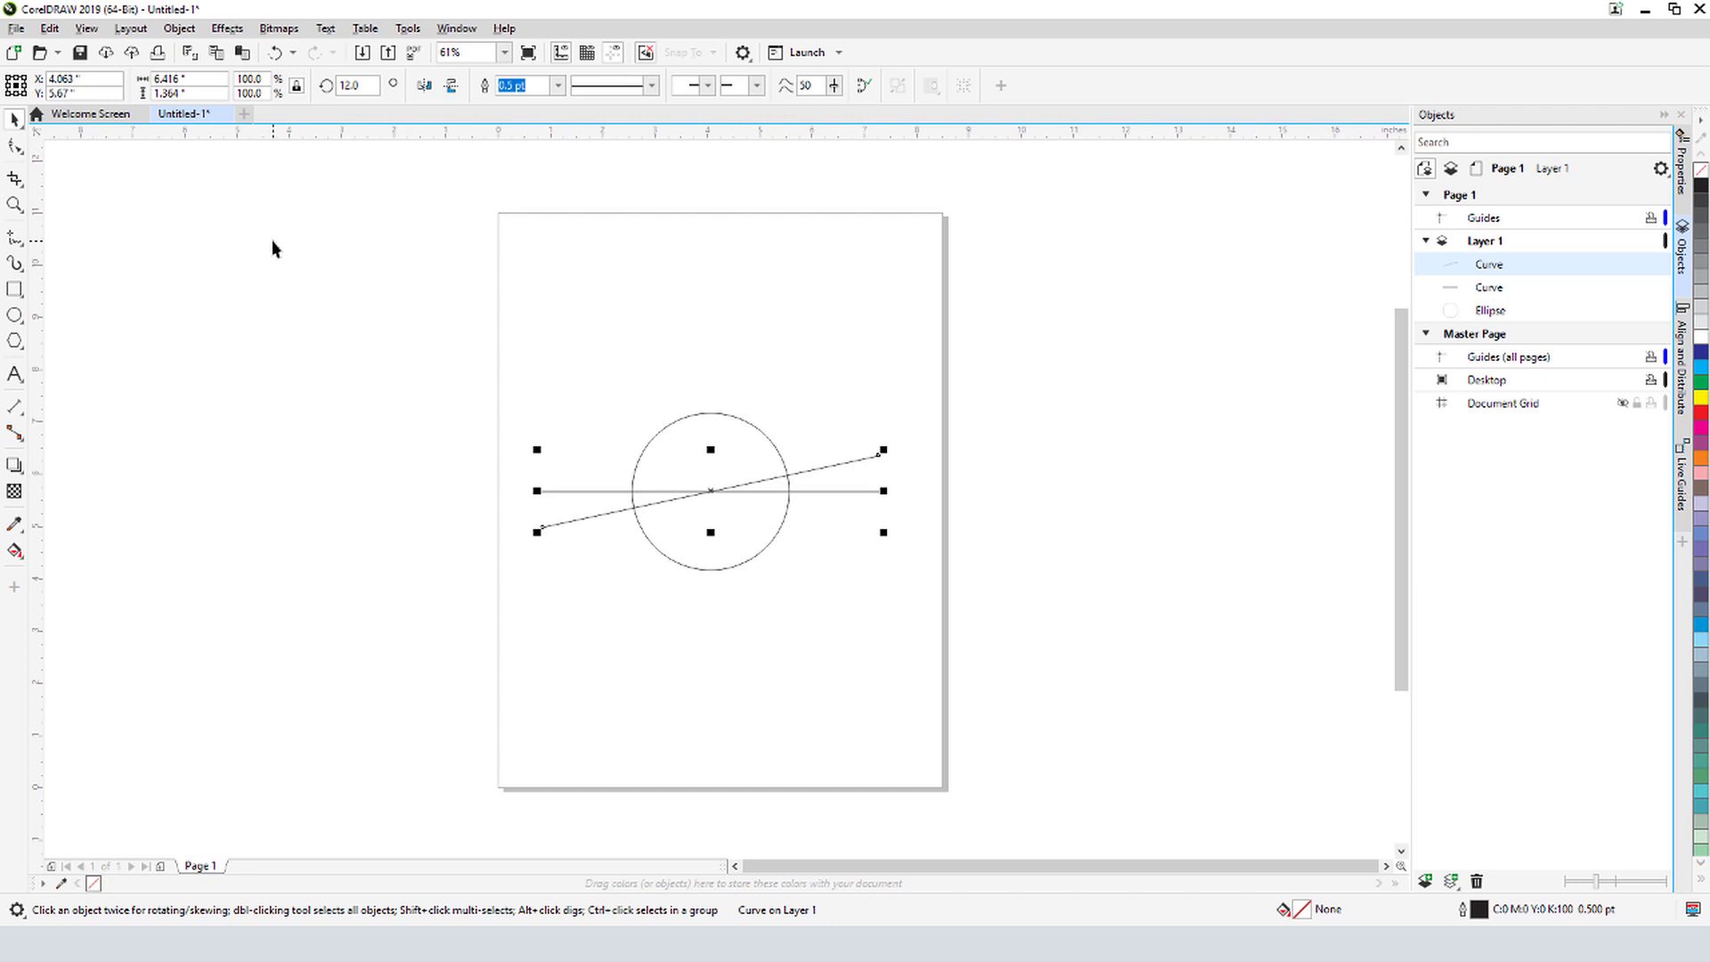
pyautogui.hotkey('ctrl', 'r')
pyautogui.hotkey('ctrl', 'r')
pyautogui.hotkey('ctrl', 'r')
pyautogui.hotkey('ctrl', 'r')
pyautogui.hotkey('ctrl', 'r')
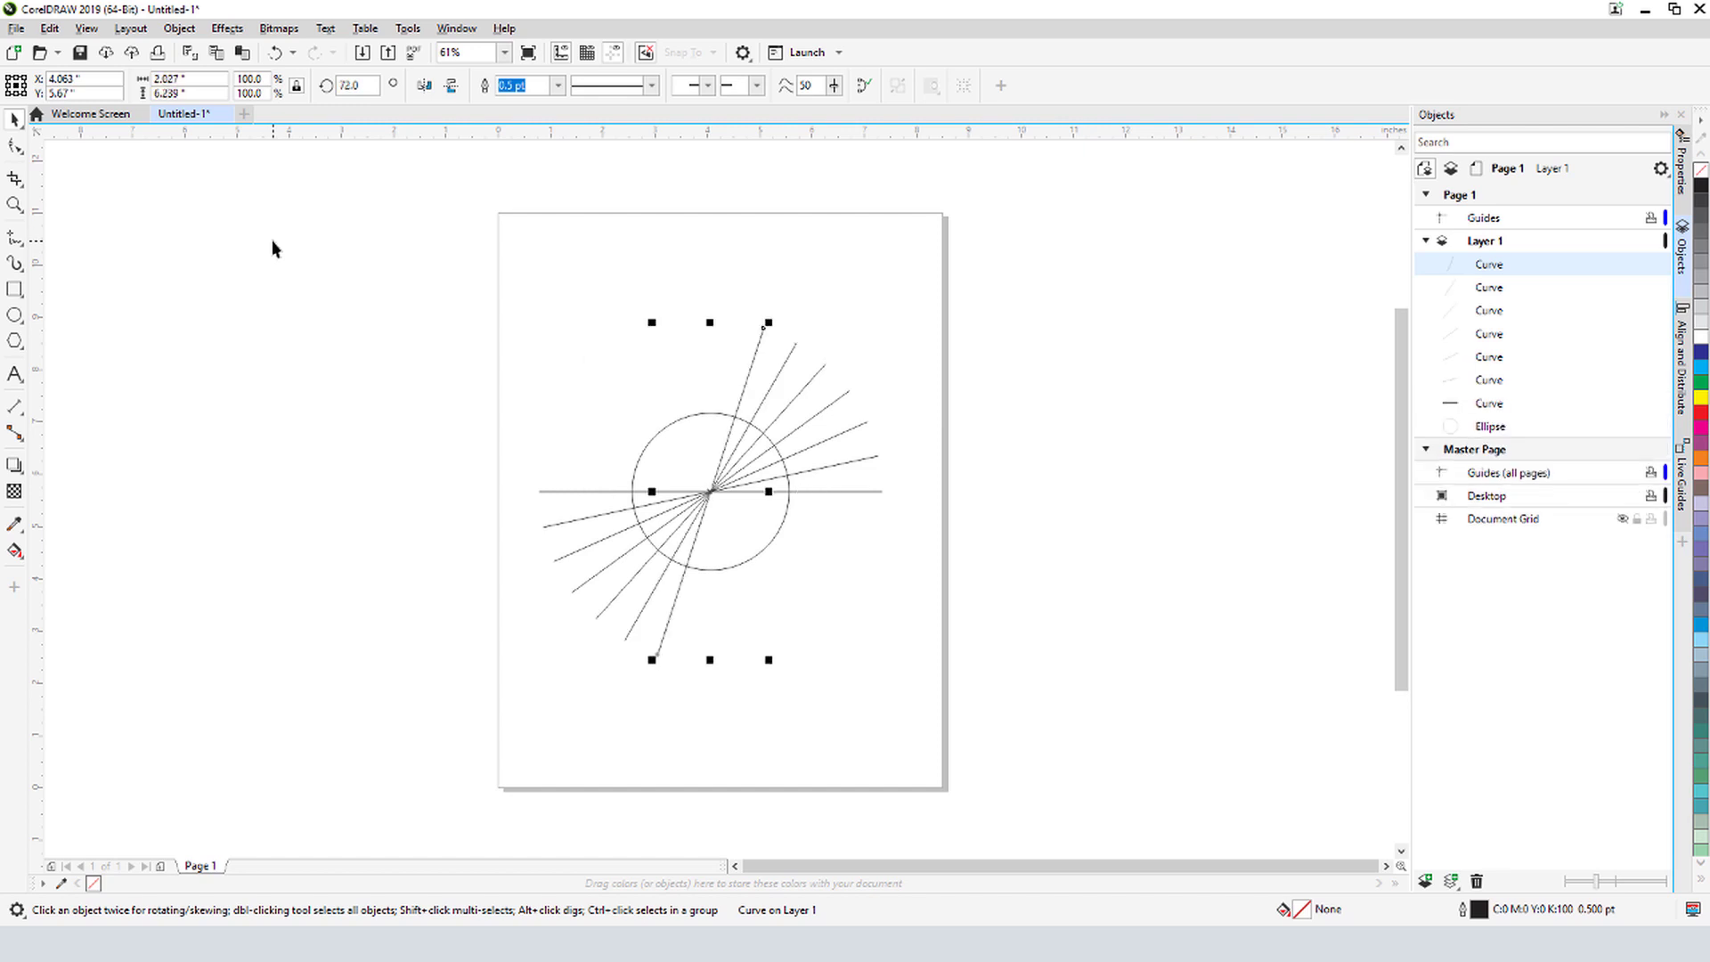
pyautogui.hotkey('ctrl', 'r')
pyautogui.hotkey('ctrl', 'r')
pyautogui.hotkey('ctrl', 'r')
pyautogui.hotkey('ctrl', 'r')
pyautogui.hotkey('ctrl', 'r')
pyautogui.hotkey('ctrl', 'r')
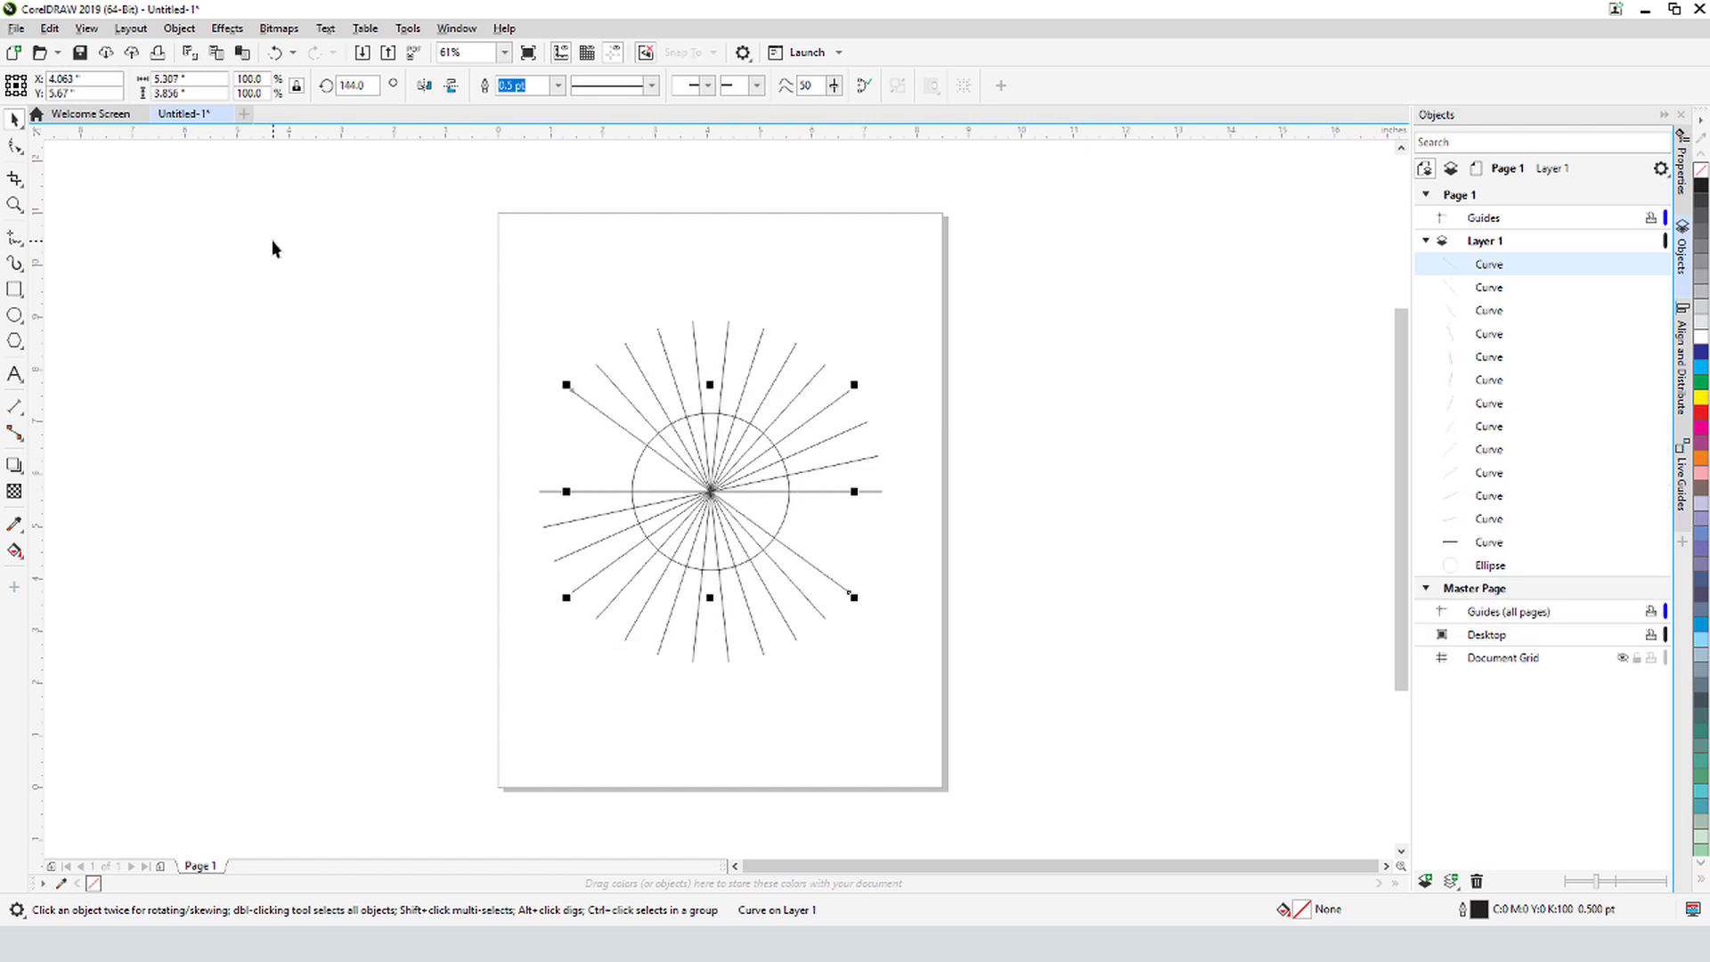
pyautogui.hotkey('ctrl', 'r')
pyautogui.hotkey('ctrl', 'r')
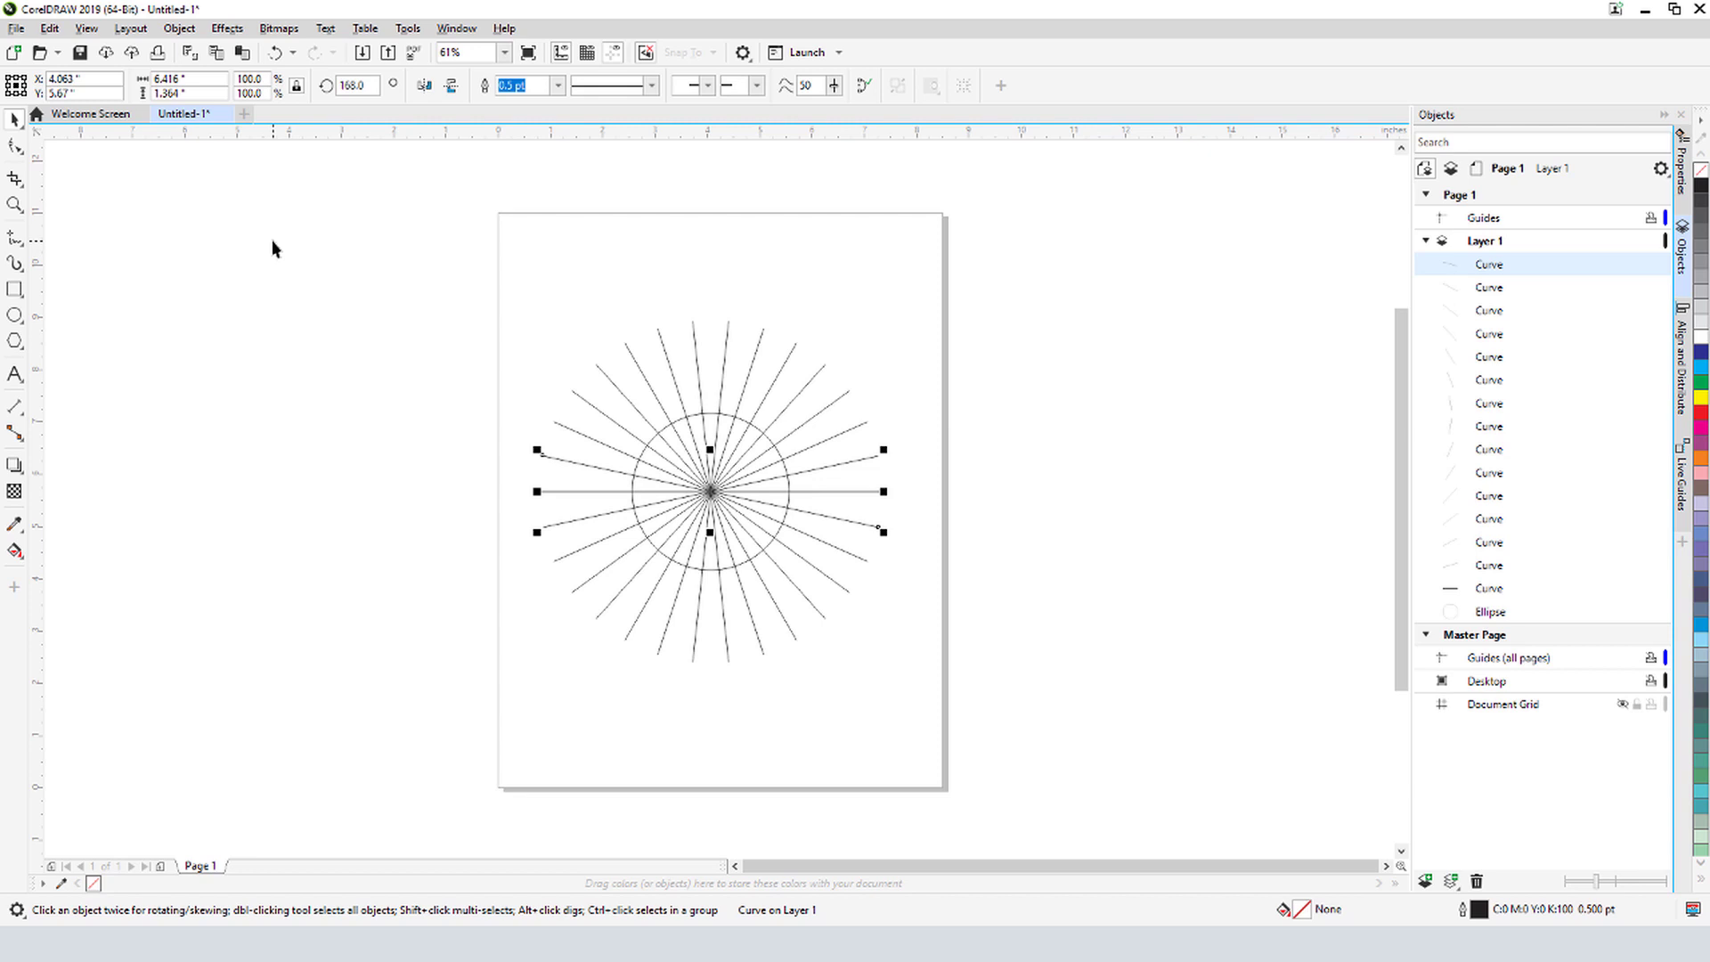
# Set the Smart Fill tool to a specified yellow fill with no outline
pyautogui.click(15, 550)
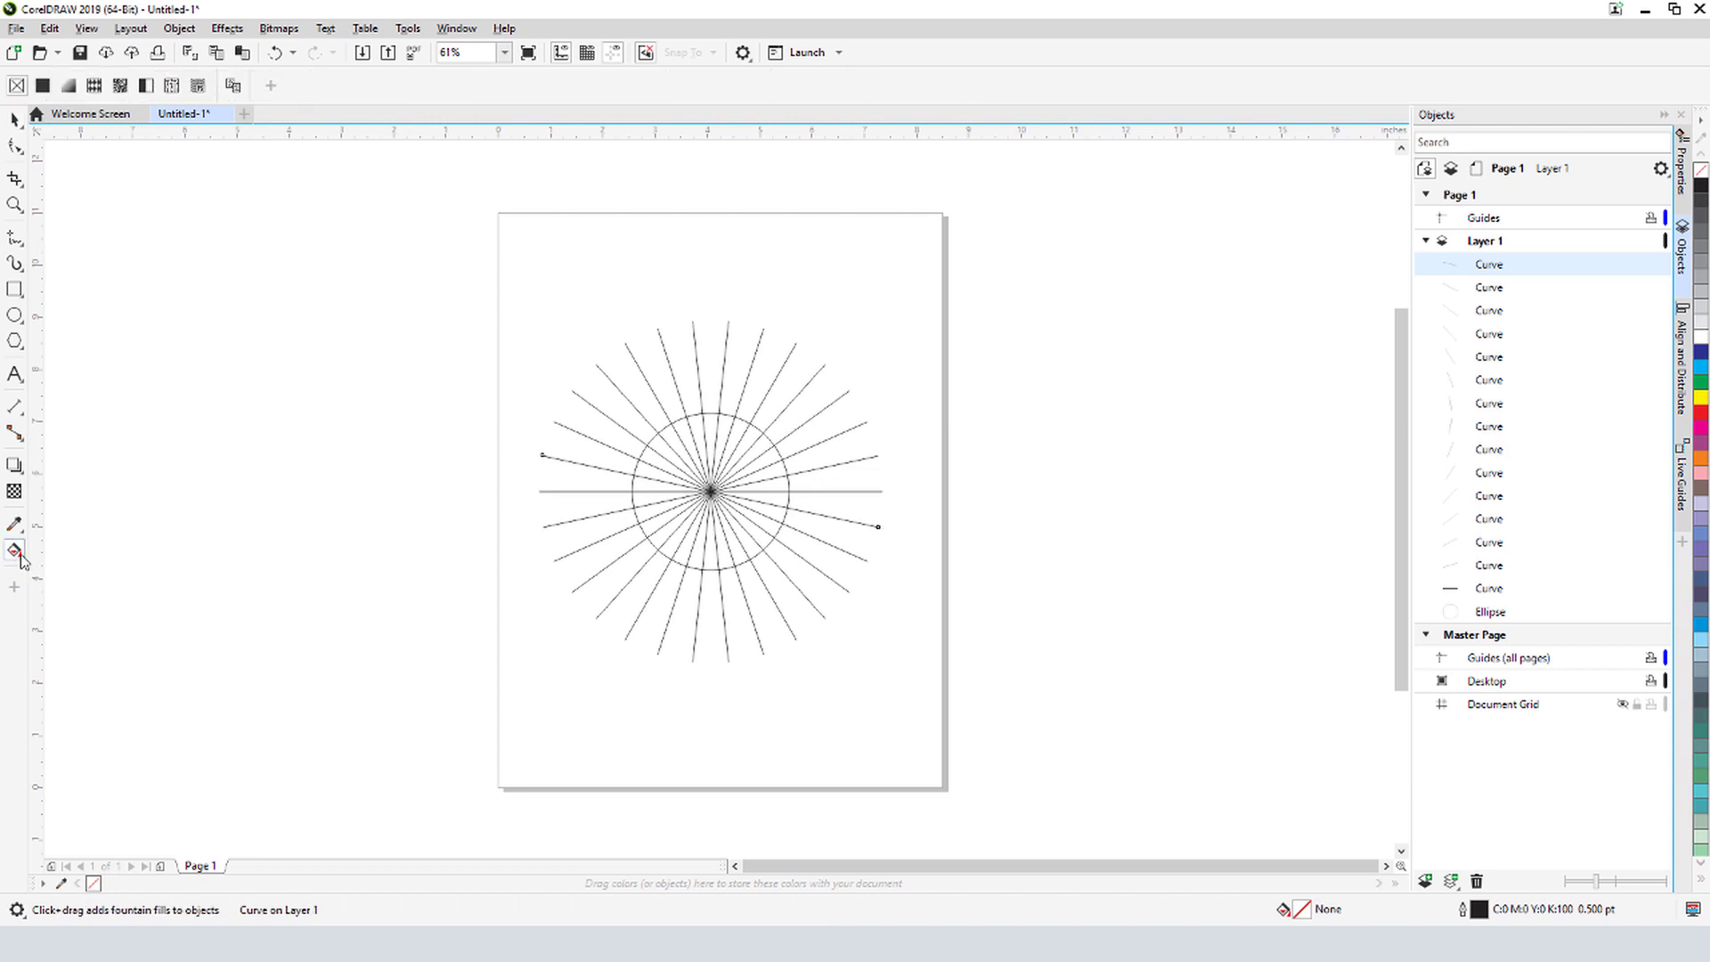
pyautogui.click(76, 570)
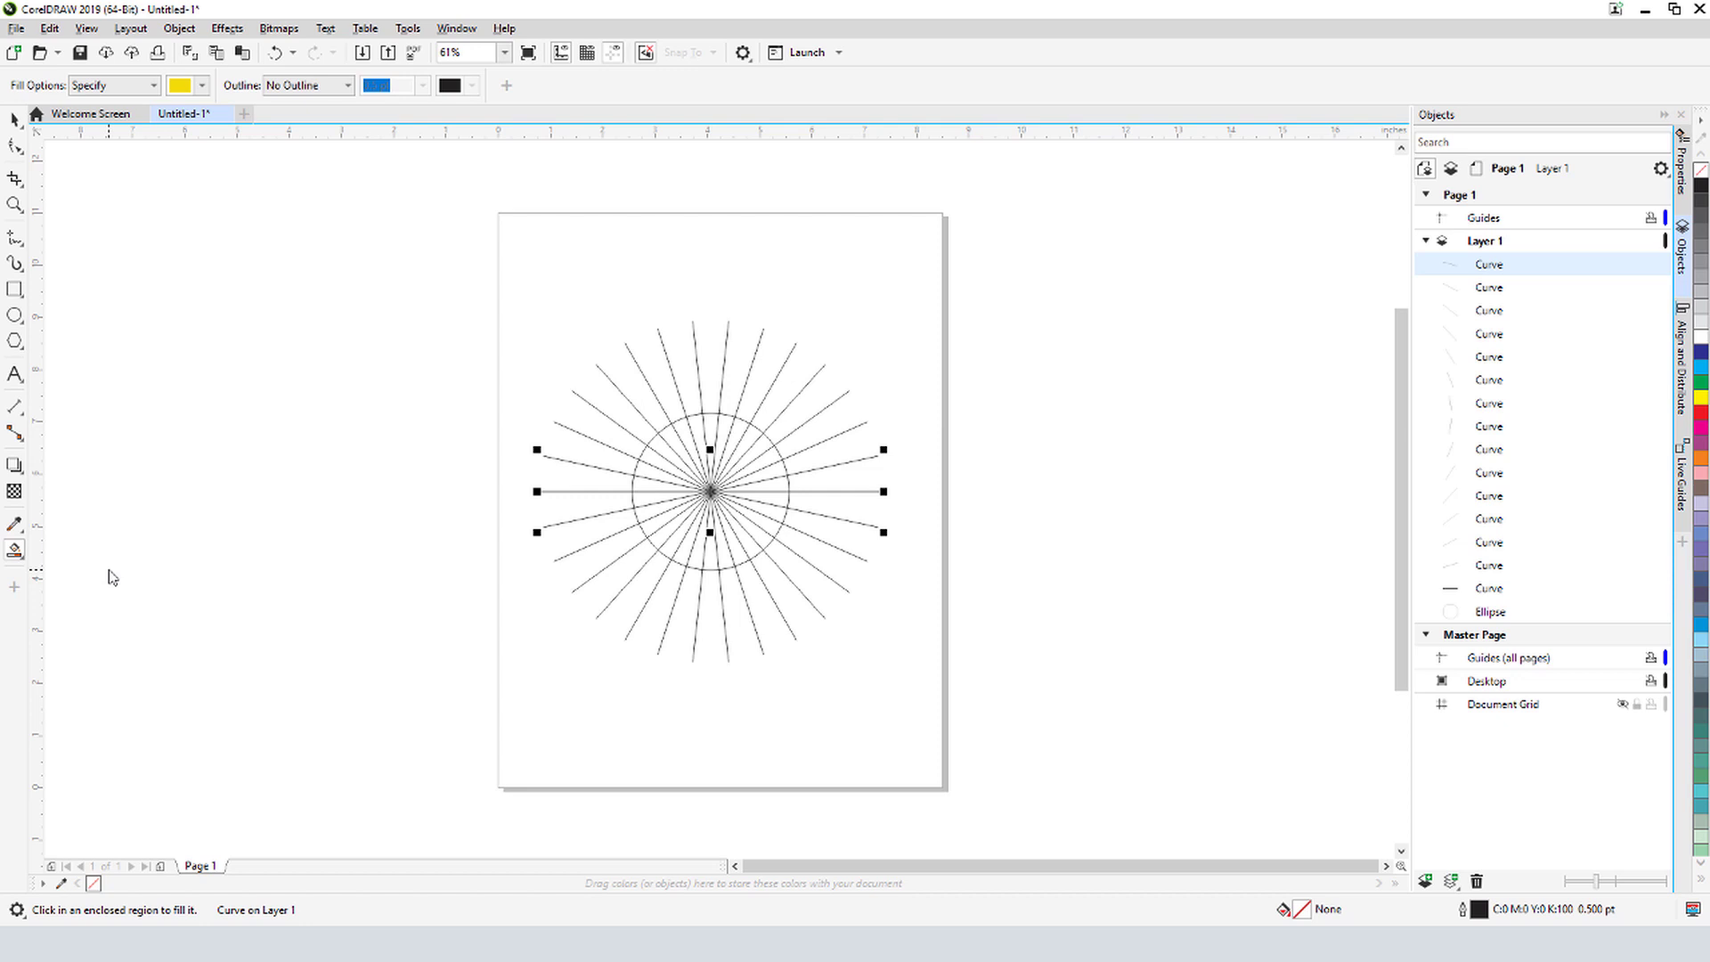
pyautogui.click(153, 85)
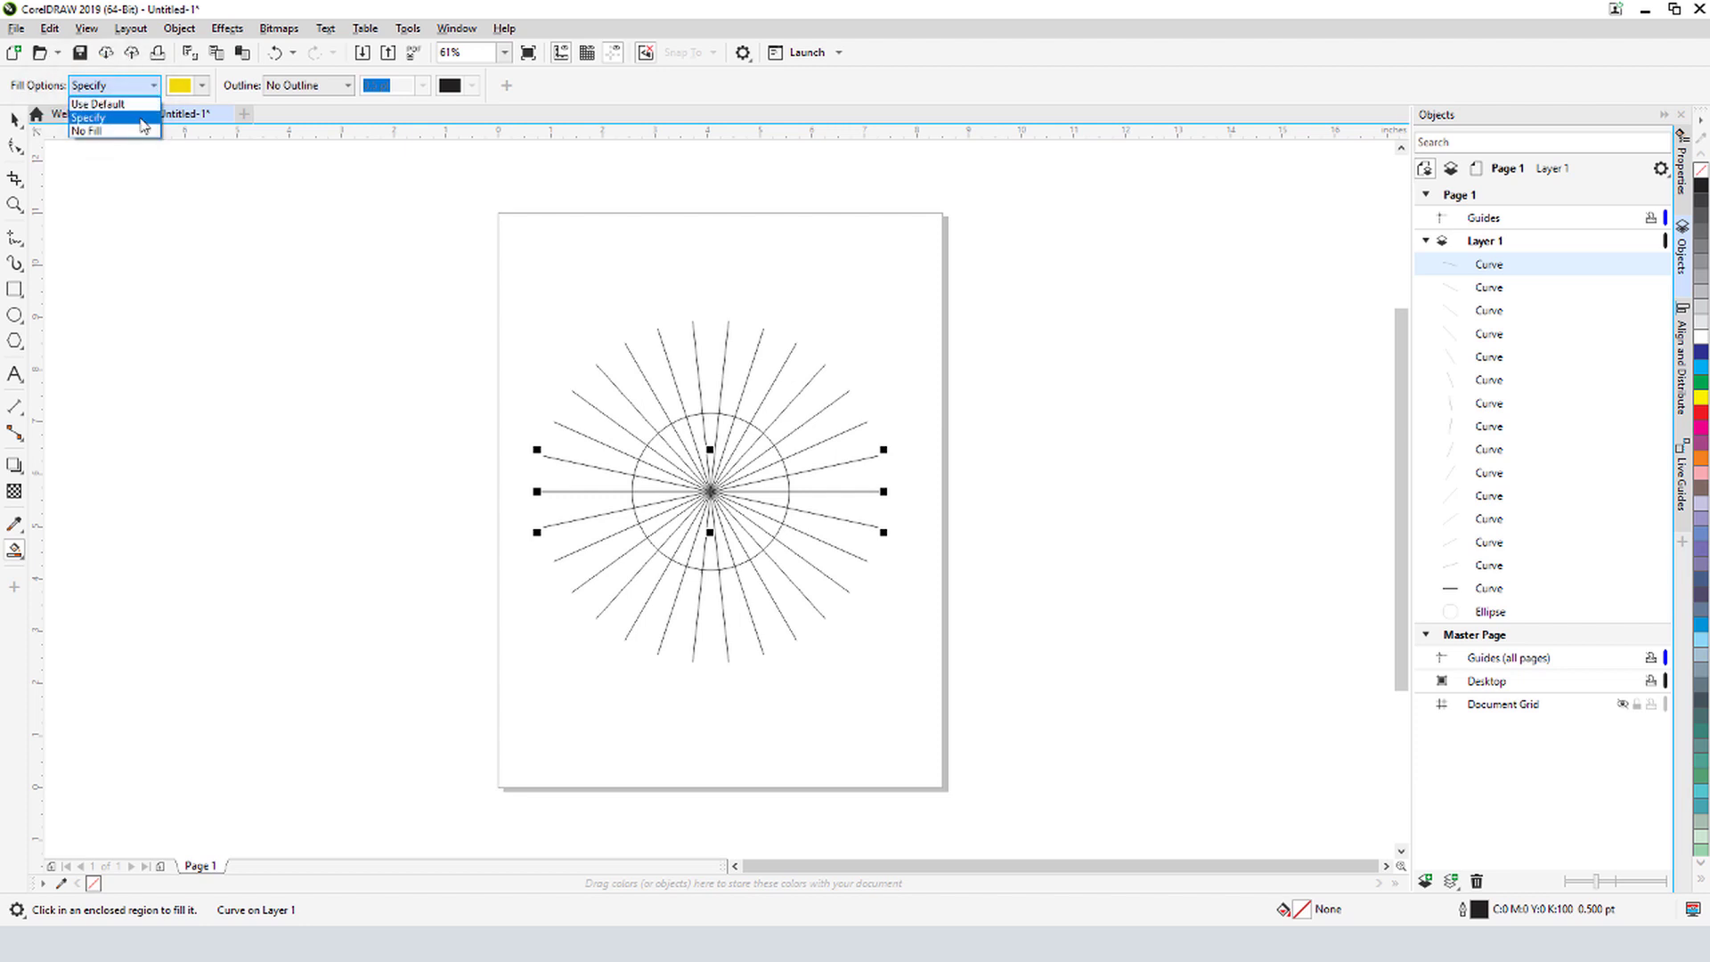
pyautogui.click(143, 124)
pyautogui.click(202, 86)
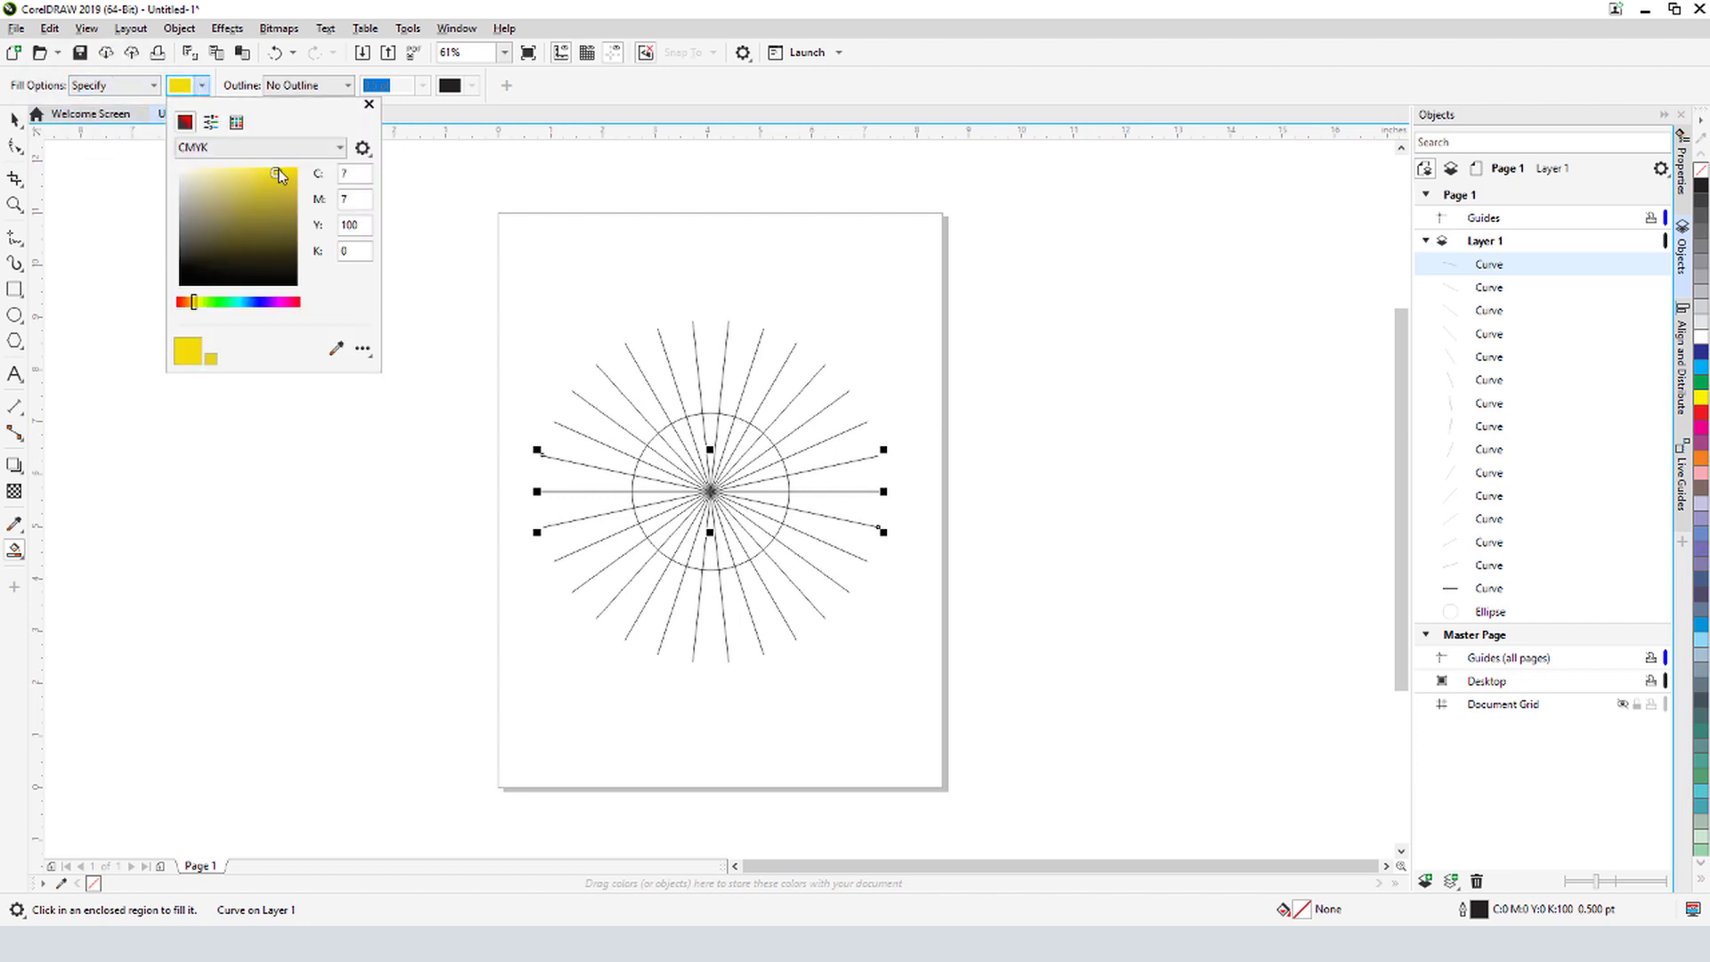
pyautogui.click(366, 105)
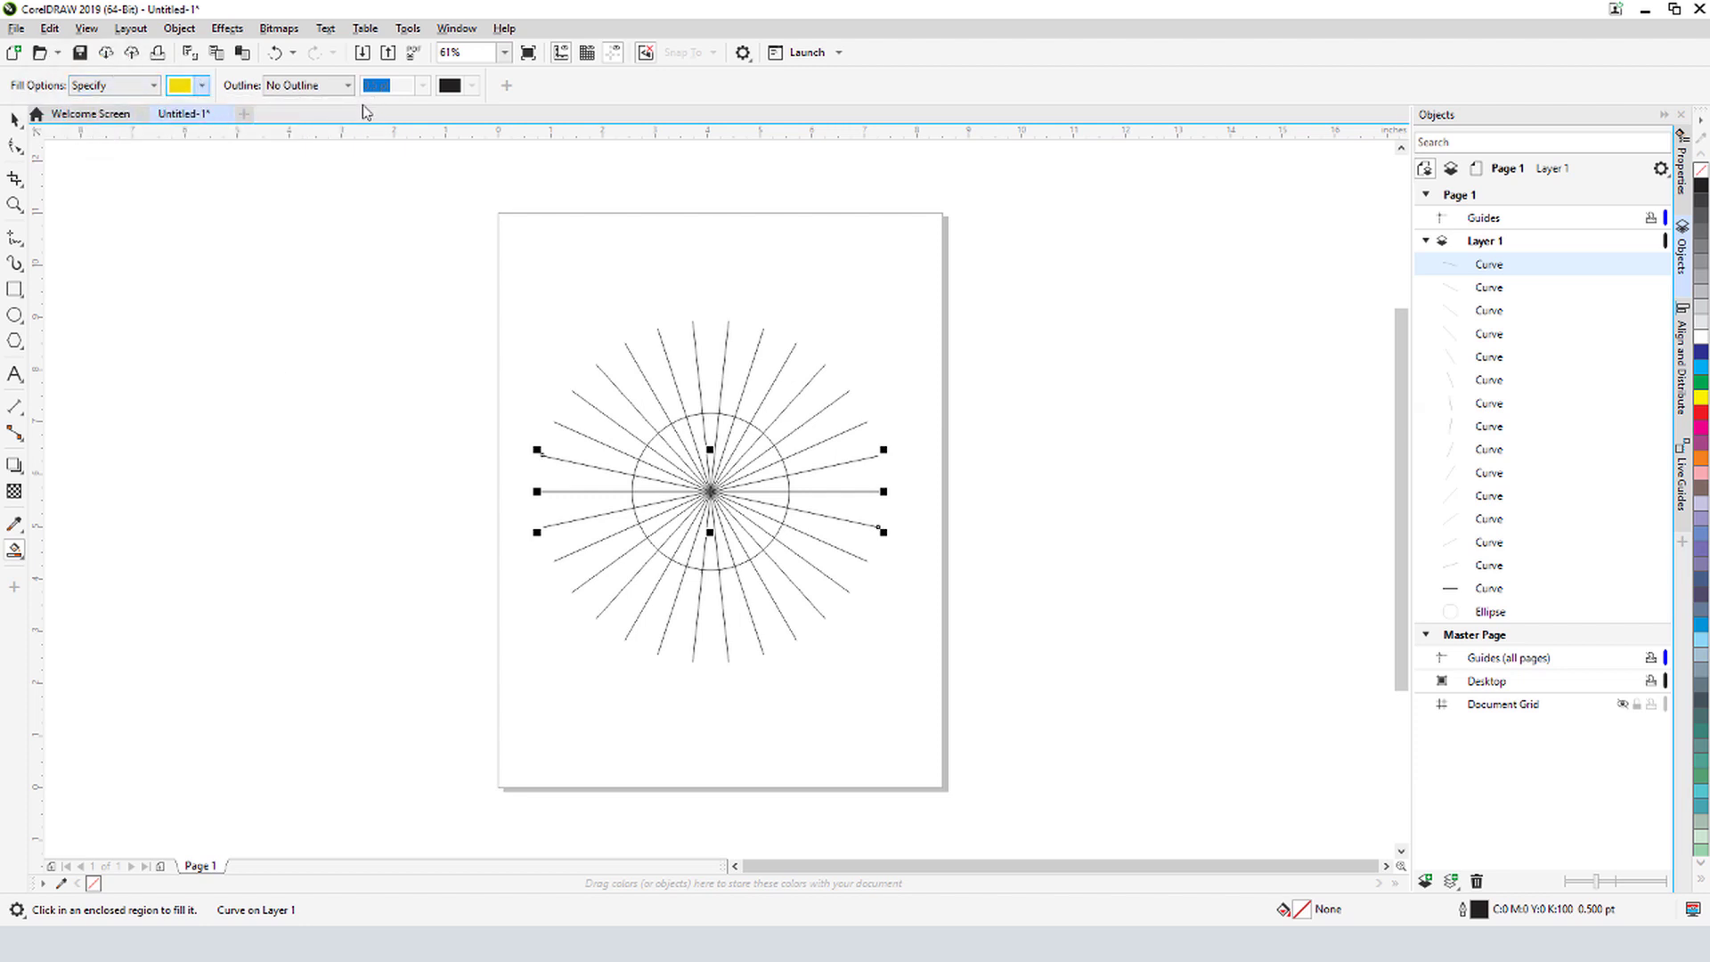
pyautogui.click(347, 86)
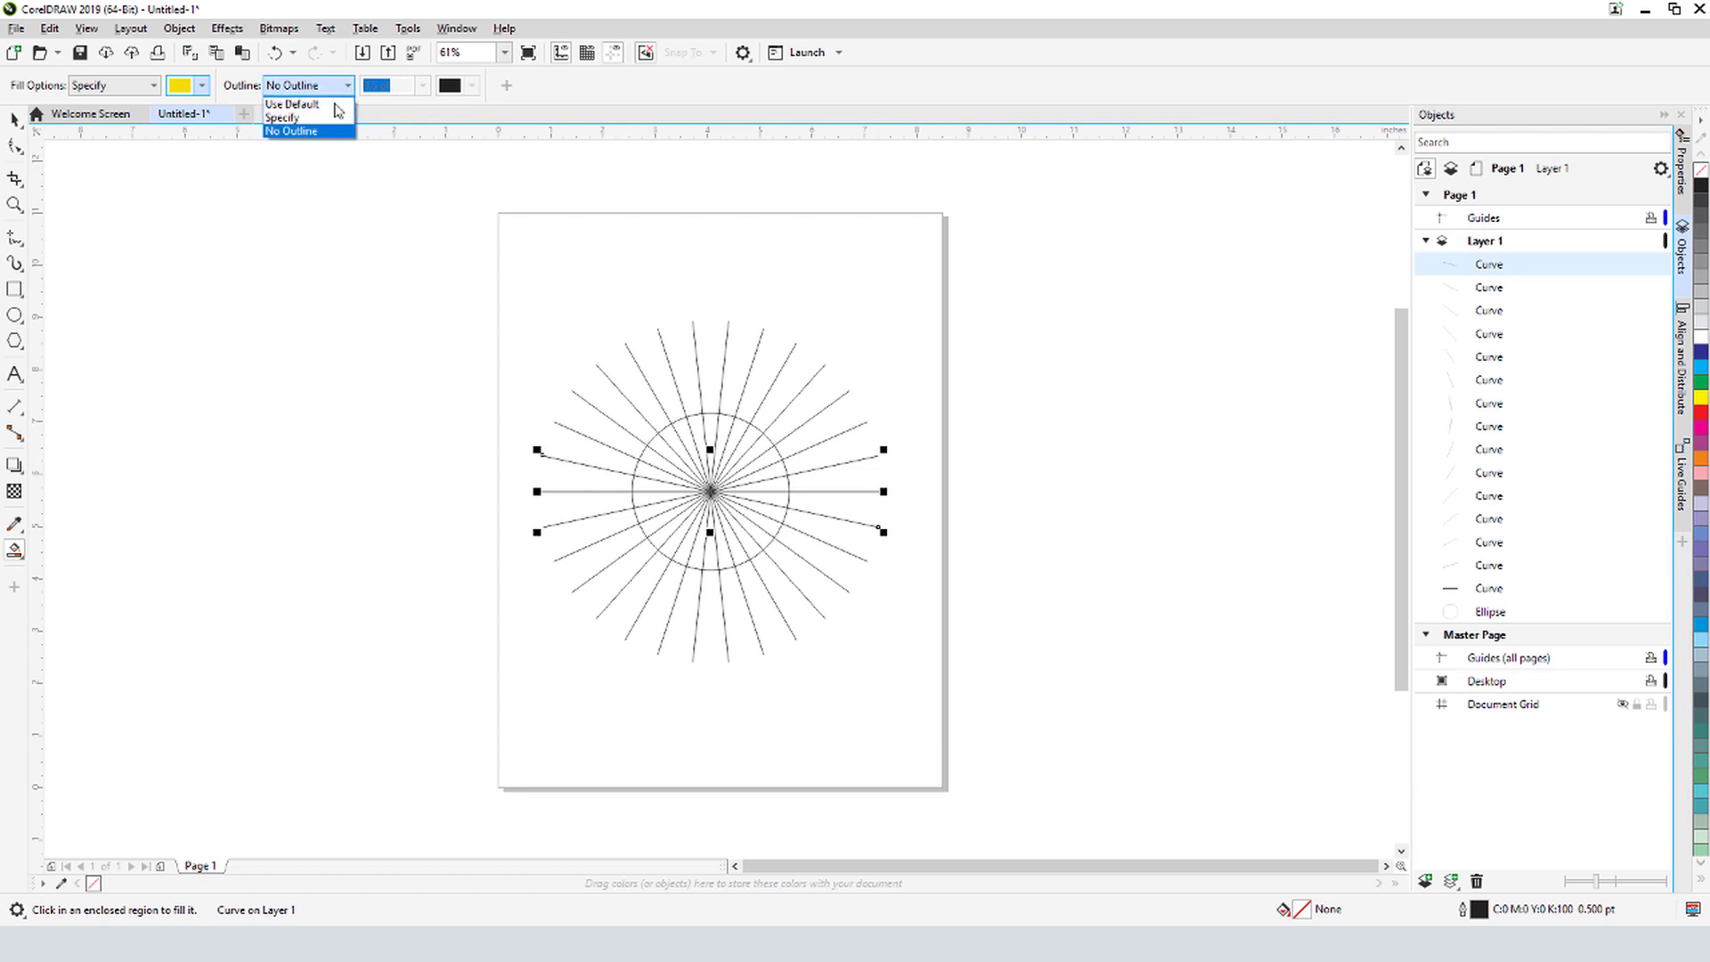
pyautogui.click(334, 133)
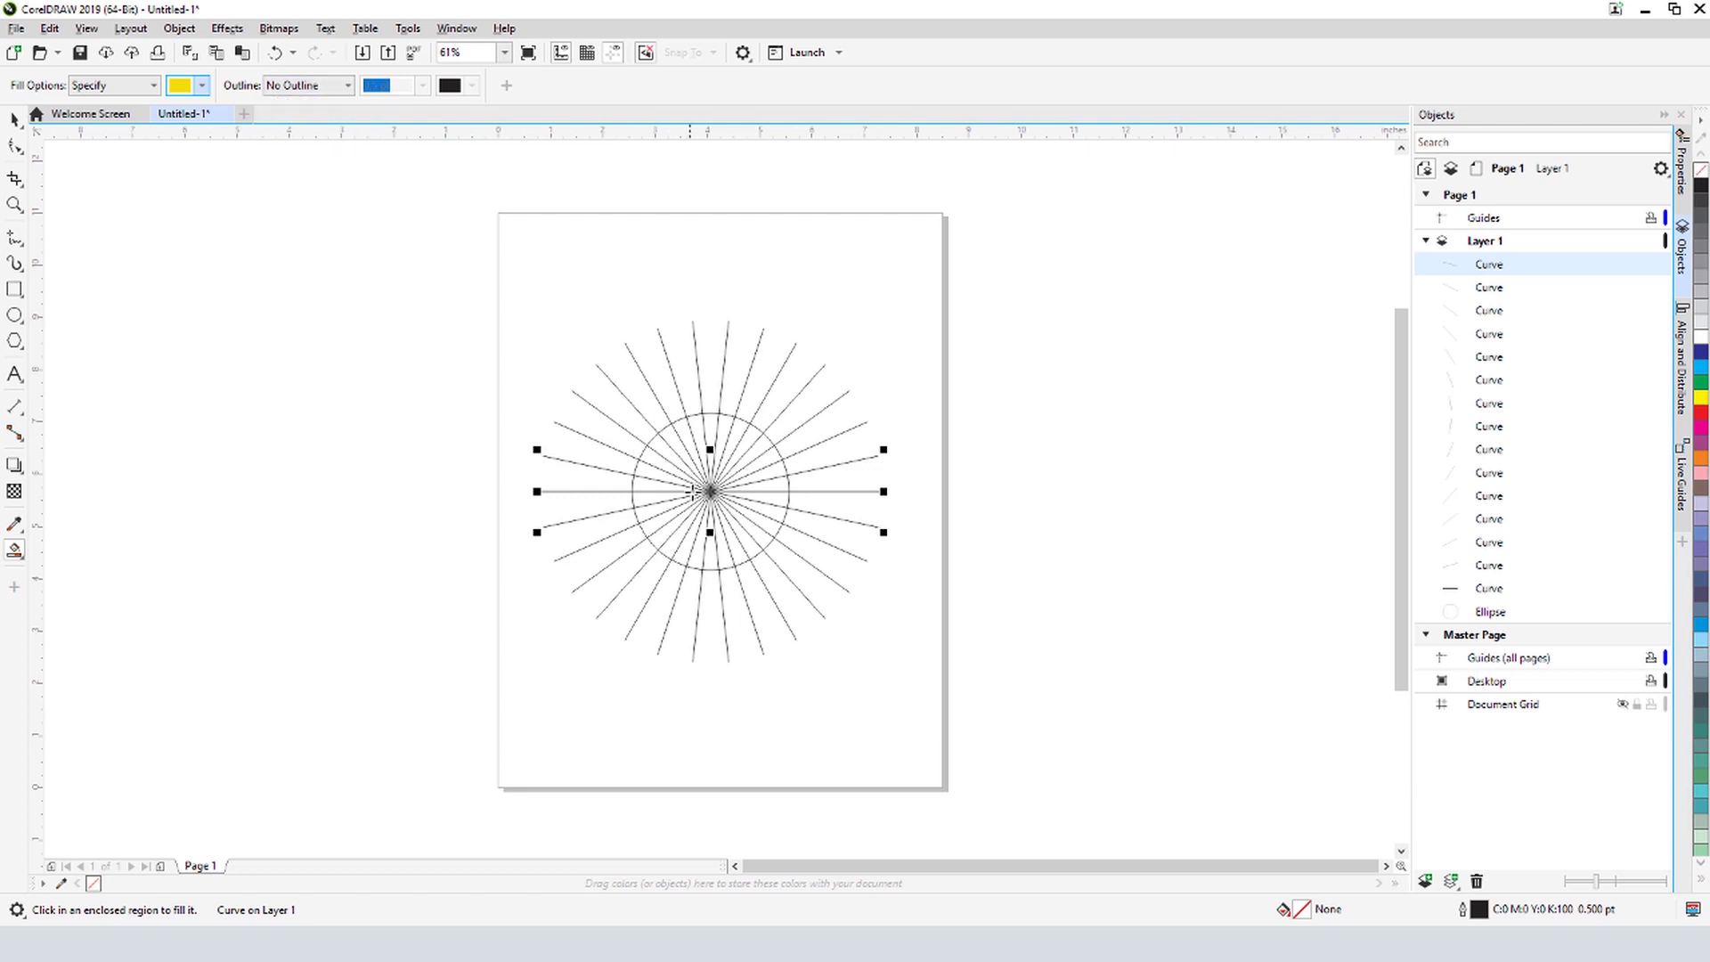
# Fill alternating wedges from left to right across the circle's upper half
pyautogui.scroll(2, 693, 490)
pyautogui.click(591, 481)
pyautogui.click(599, 431)
pyautogui.click(654, 383)
pyautogui.click(708, 361)
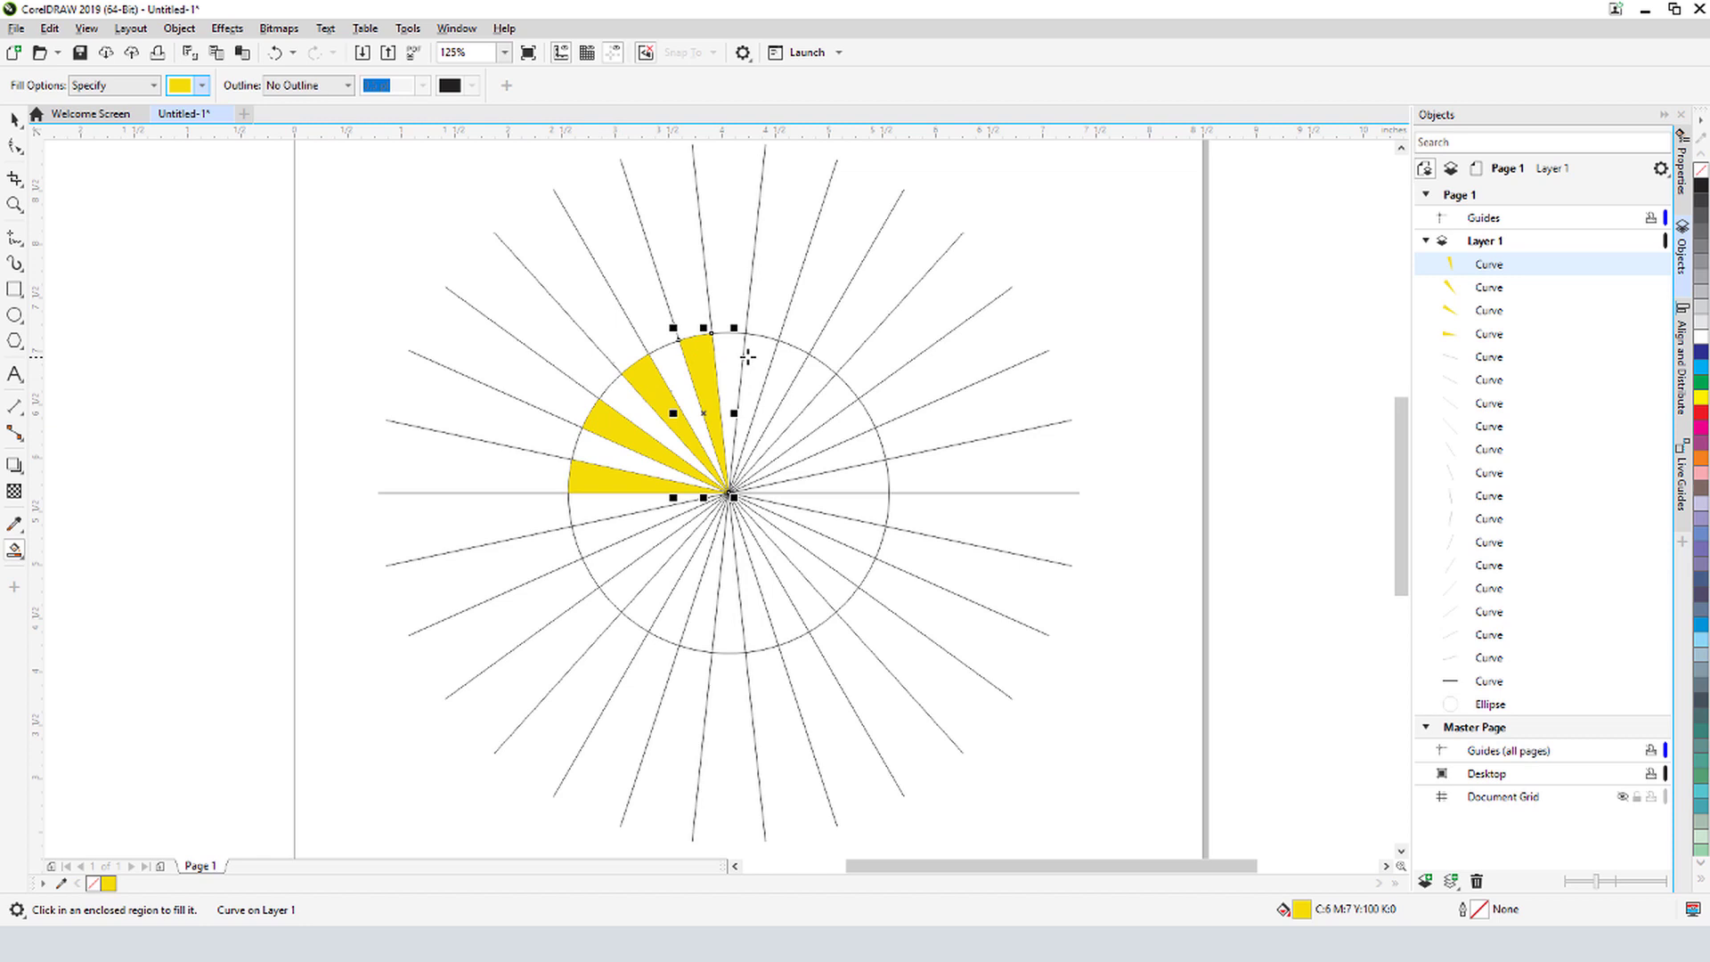
pyautogui.click(757, 360)
pyautogui.click(806, 382)
pyautogui.click(845, 426)
pyautogui.click(868, 476)
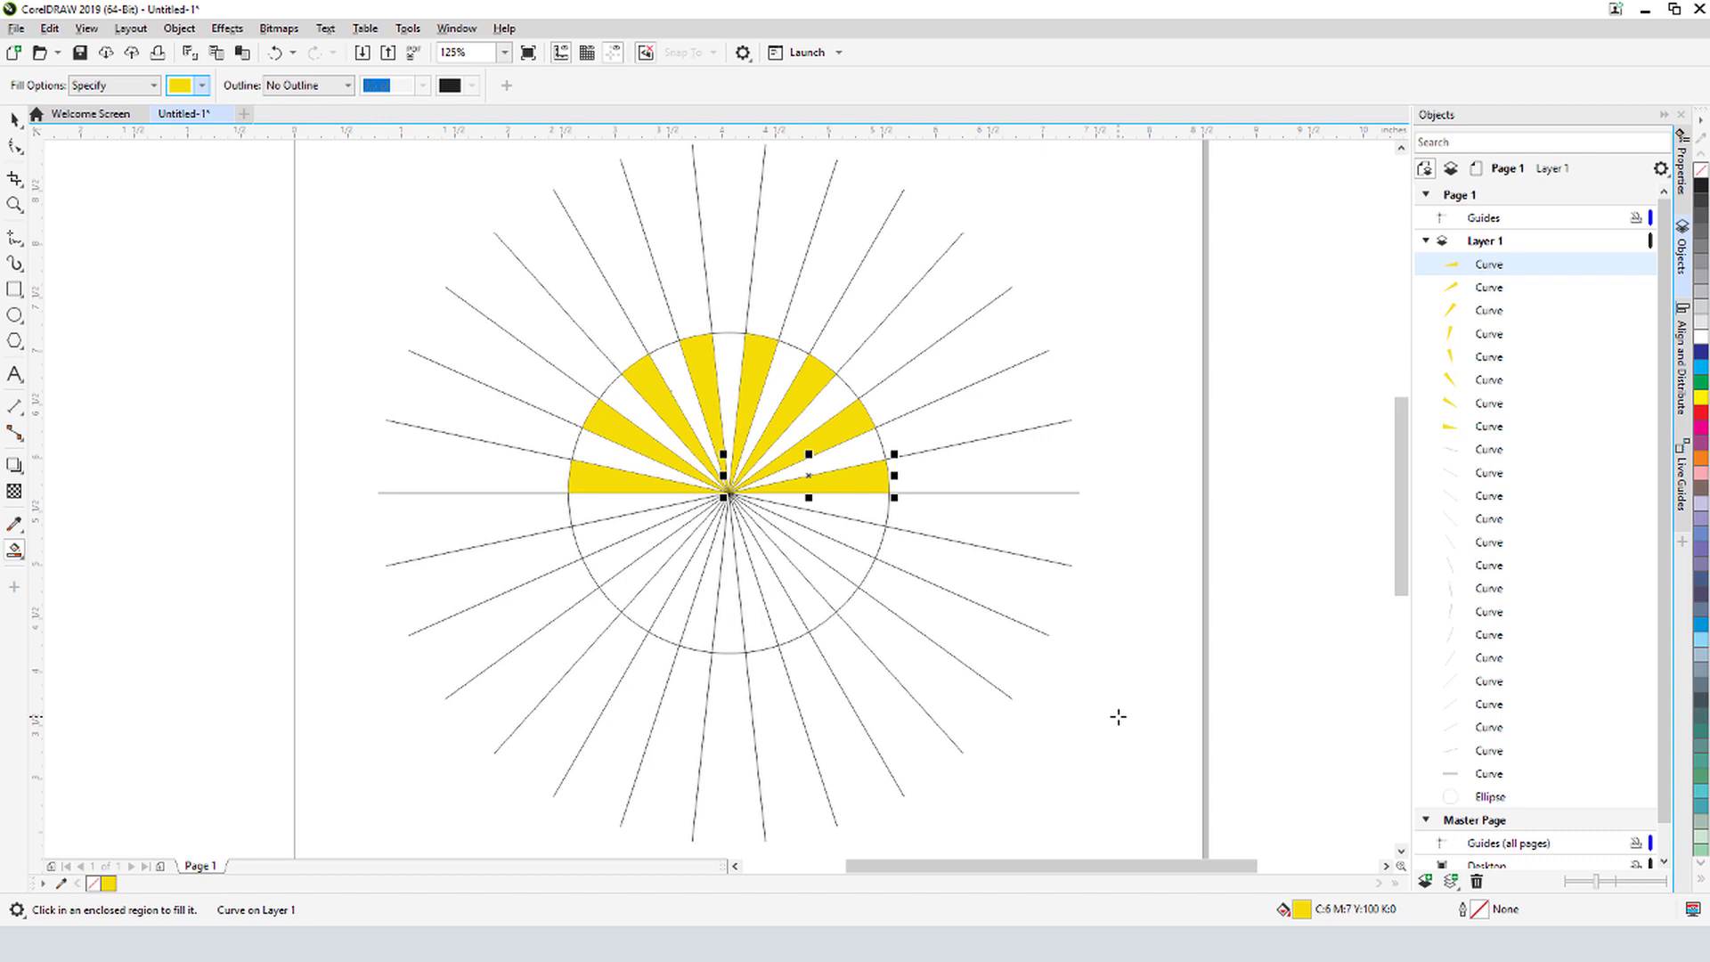
# Delete the construction rays and circle, then the horizontal baseline
pyautogui.press('space')
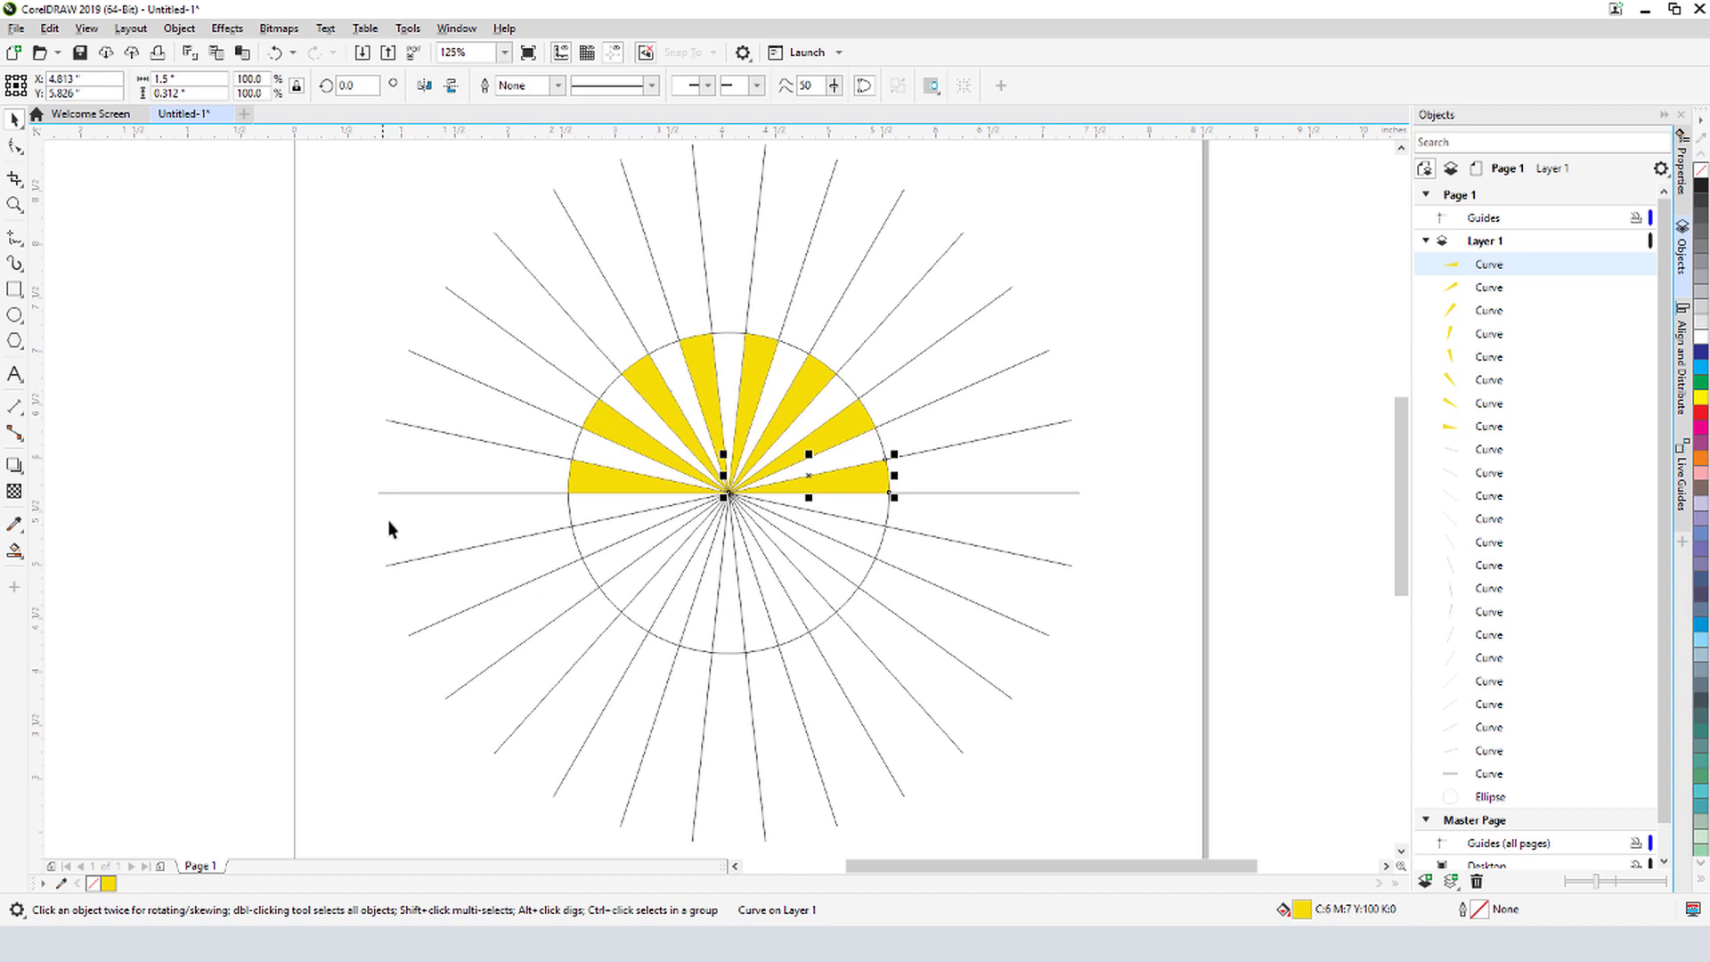
pyautogui.moveTo(389, 522); pyautogui.dragTo(1060, 756)
pyautogui.moveTo(1060, 755); pyautogui.dragTo(1060, 755)
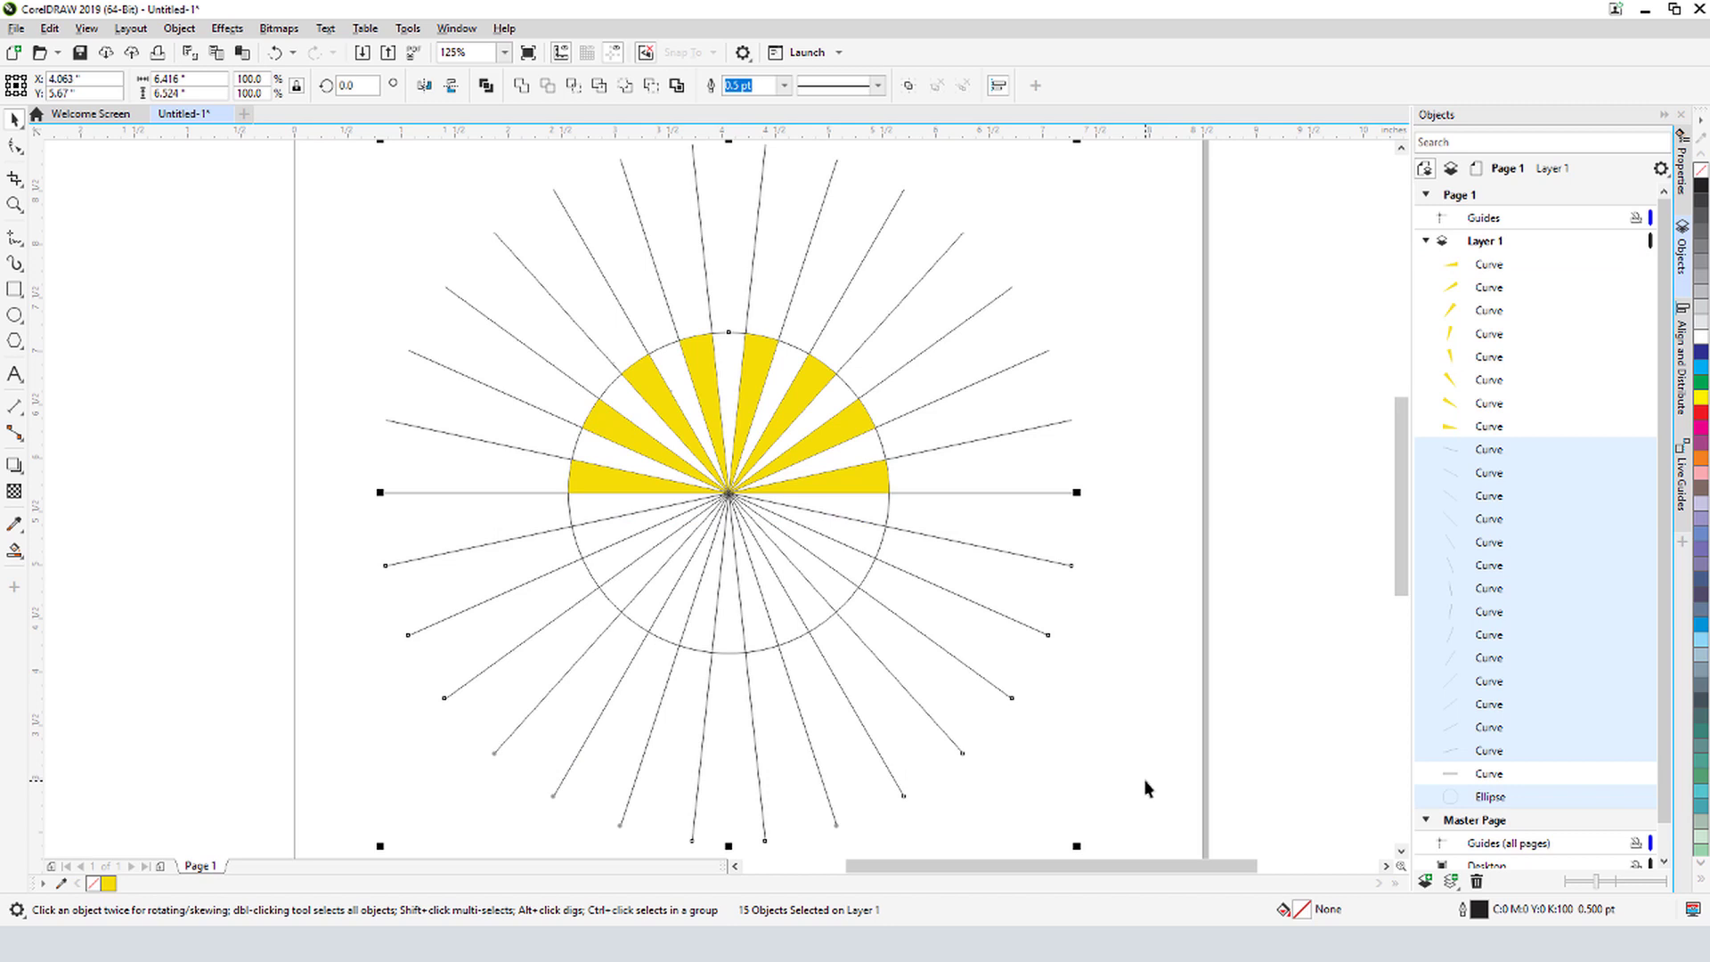
pyautogui.press('Delete')
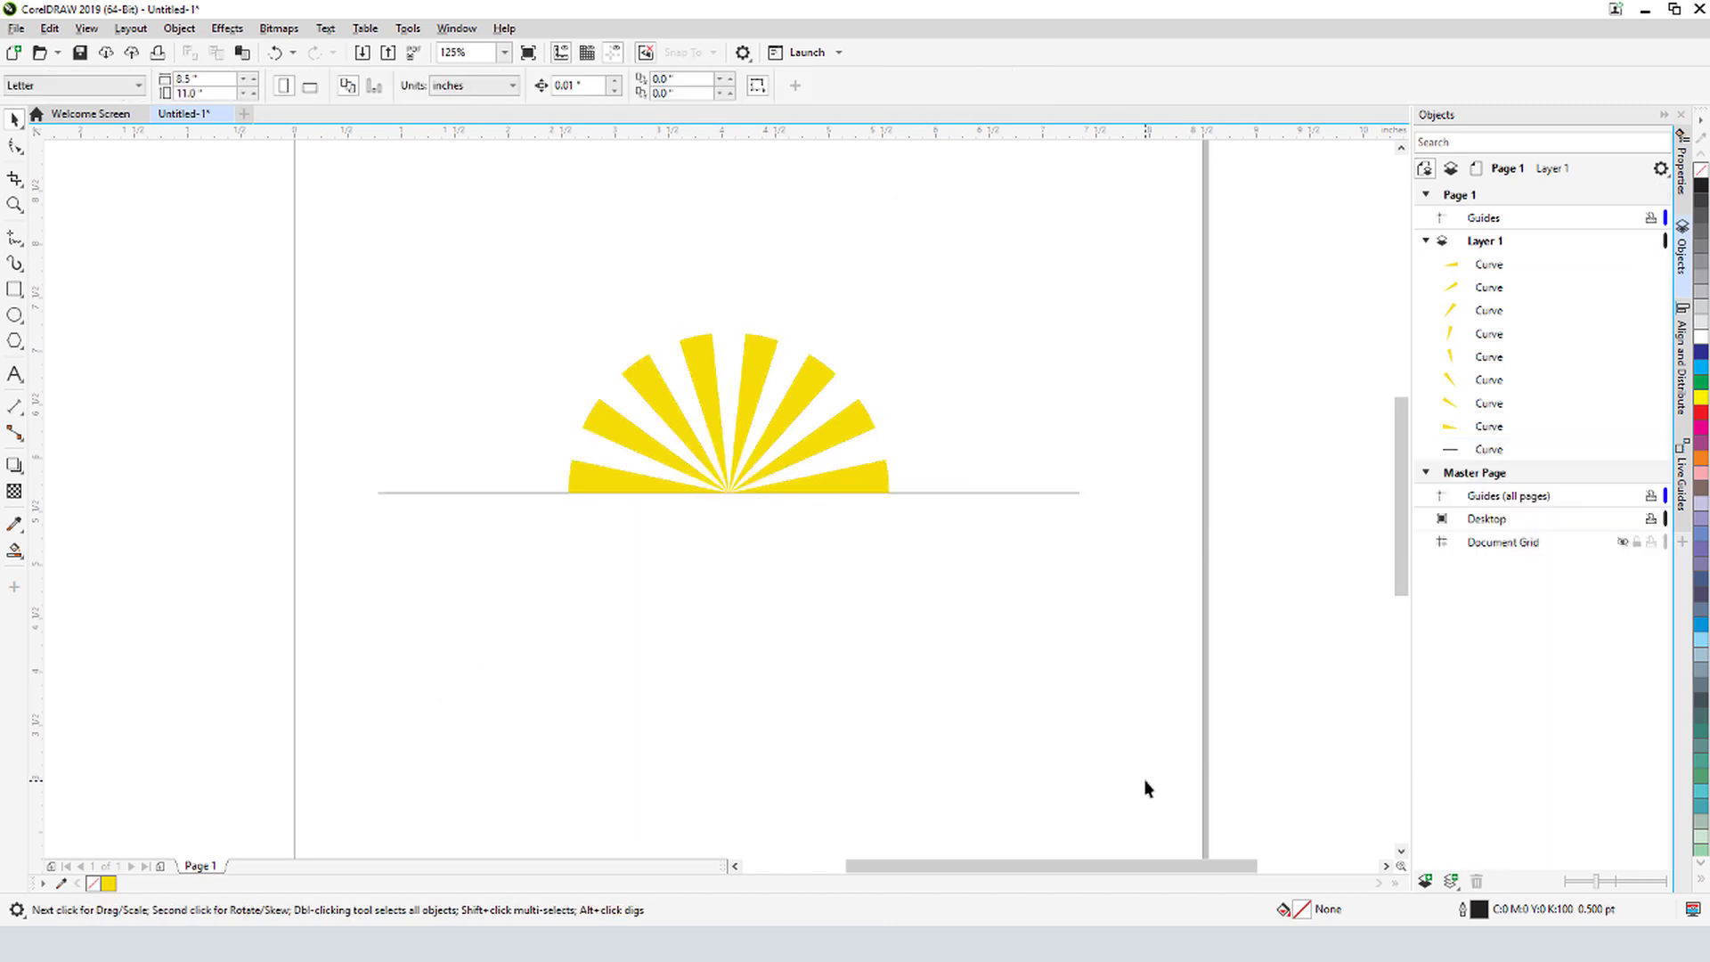
pyautogui.click(1053, 492)
pyautogui.press('Delete')
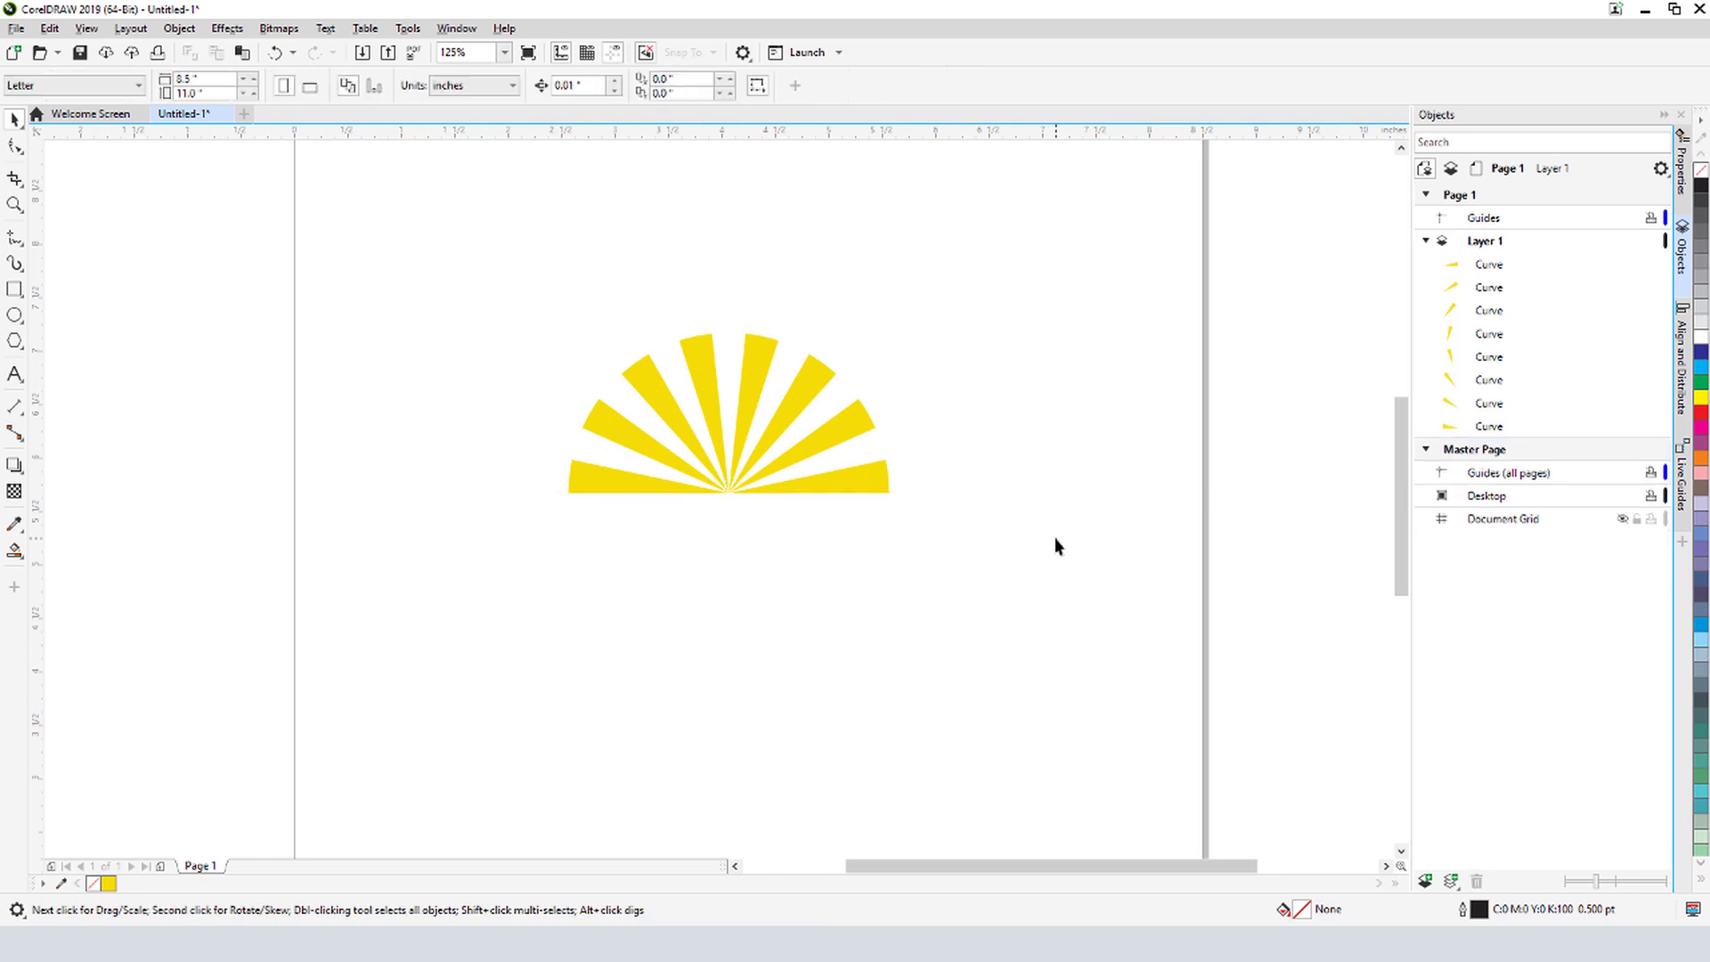
# Group the eight yellow ray wedges into one object
pyautogui.moveTo(546, 322); pyautogui.dragTo(928, 537)
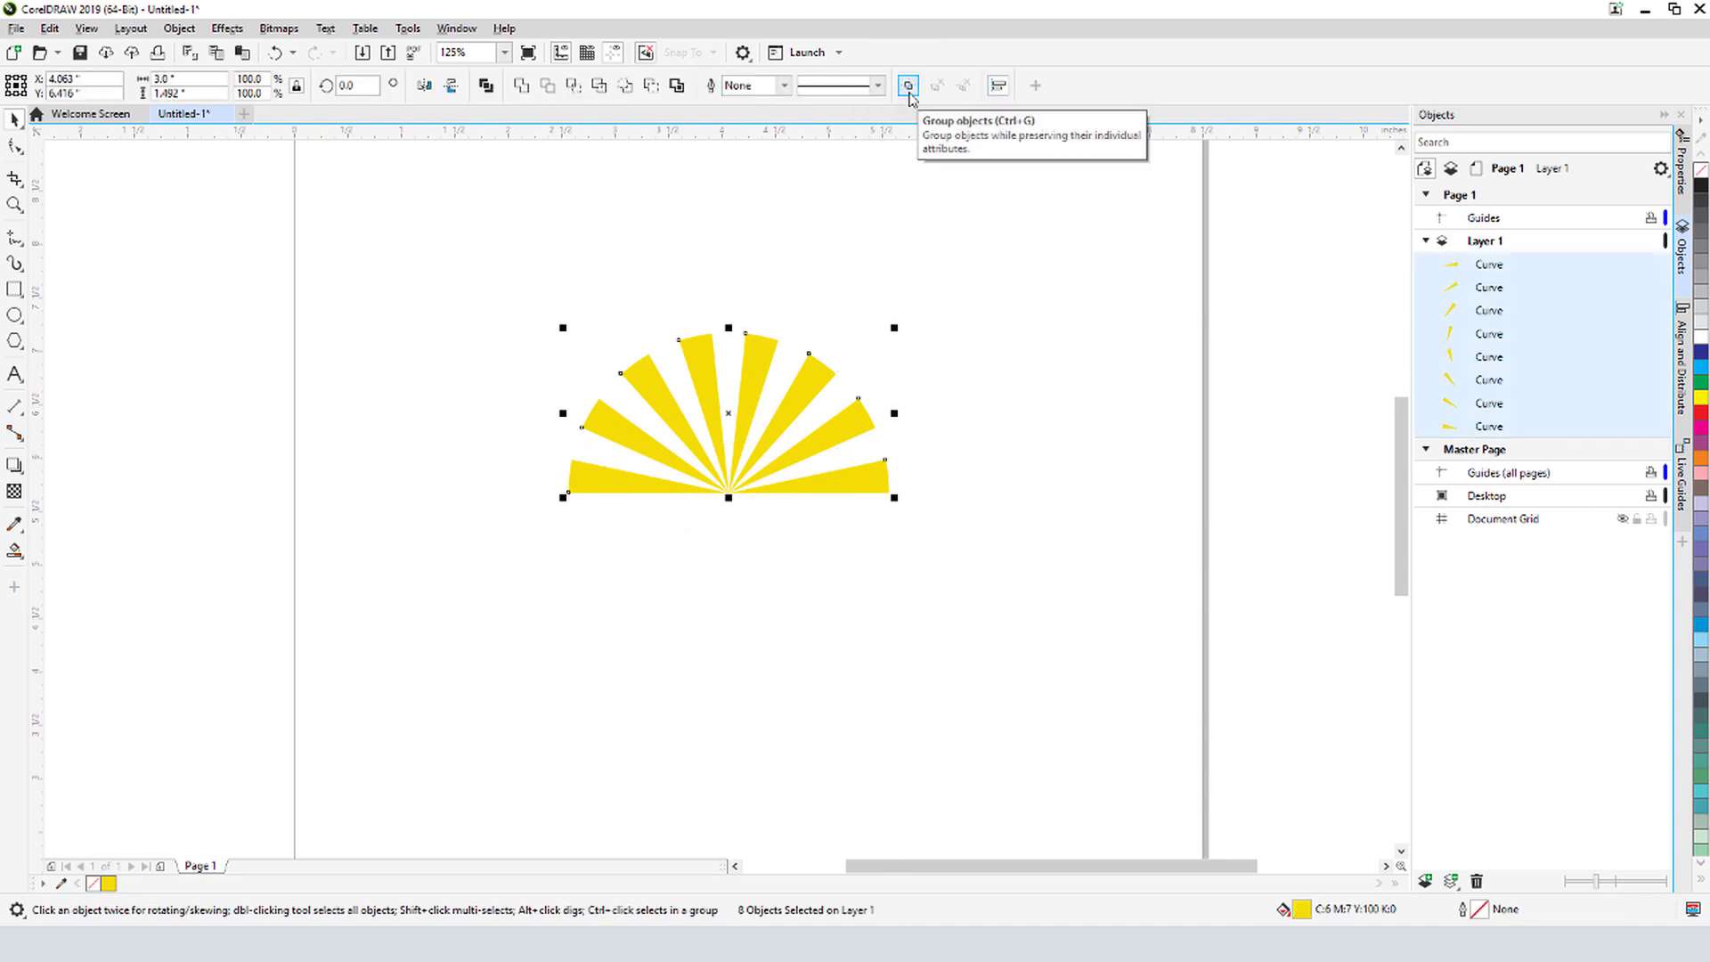
pyautogui.rightClick(822, 383)
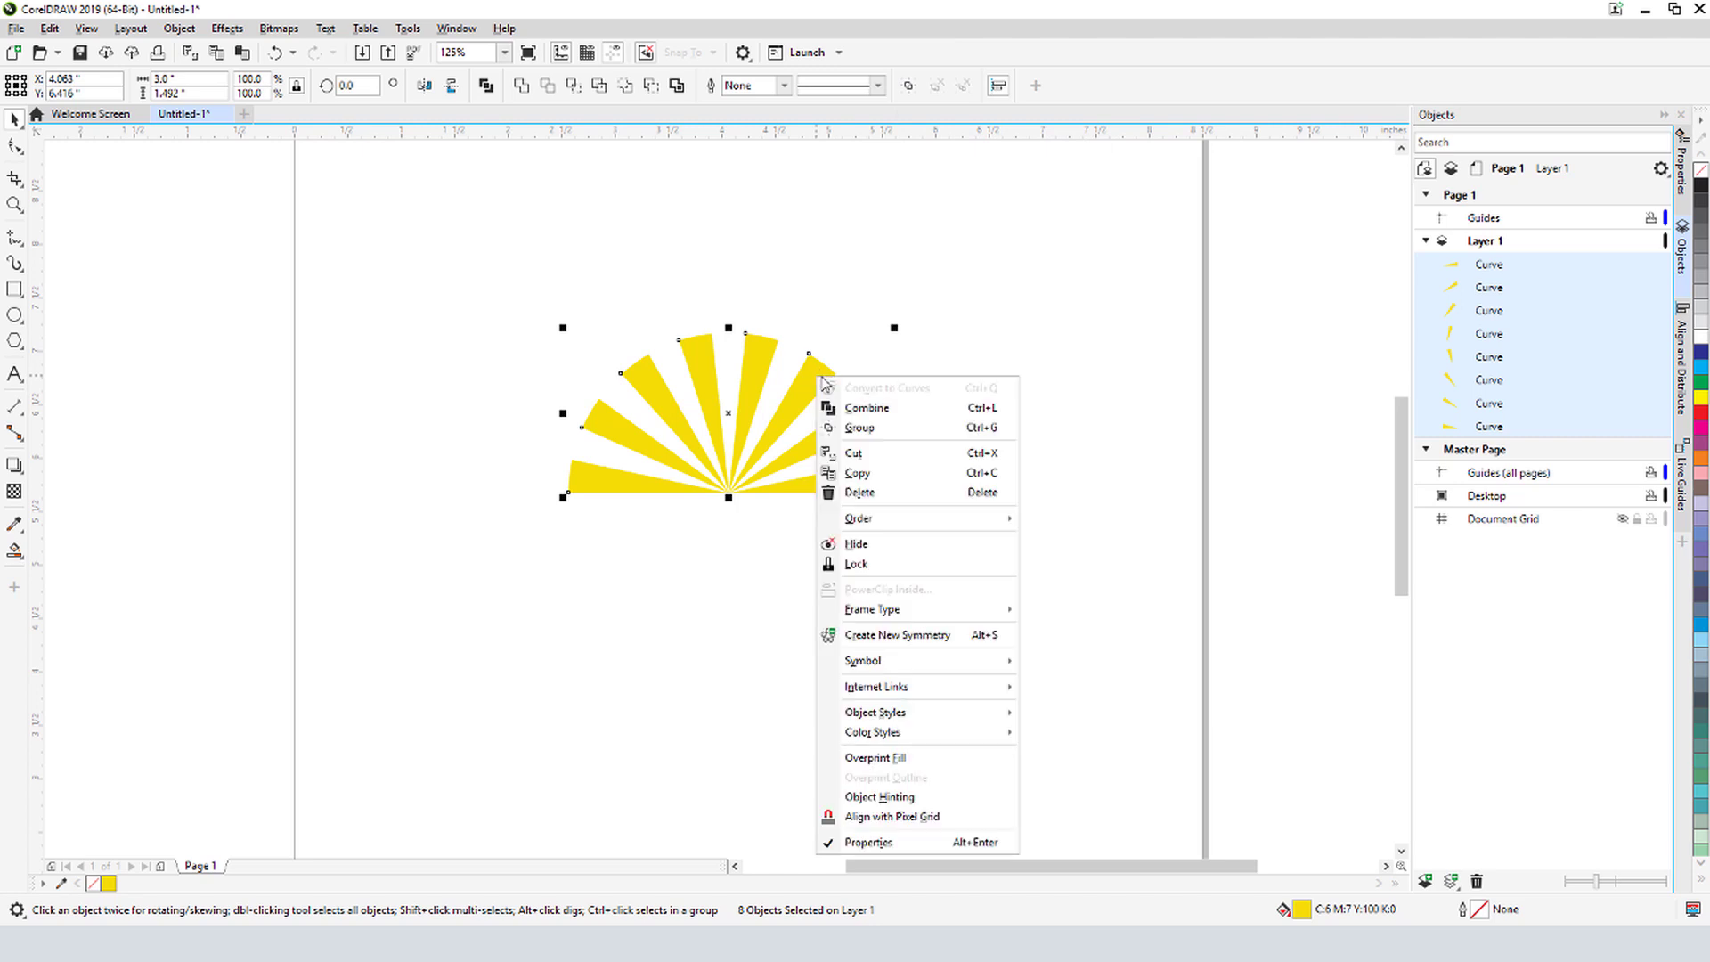
pyautogui.click(898, 427)
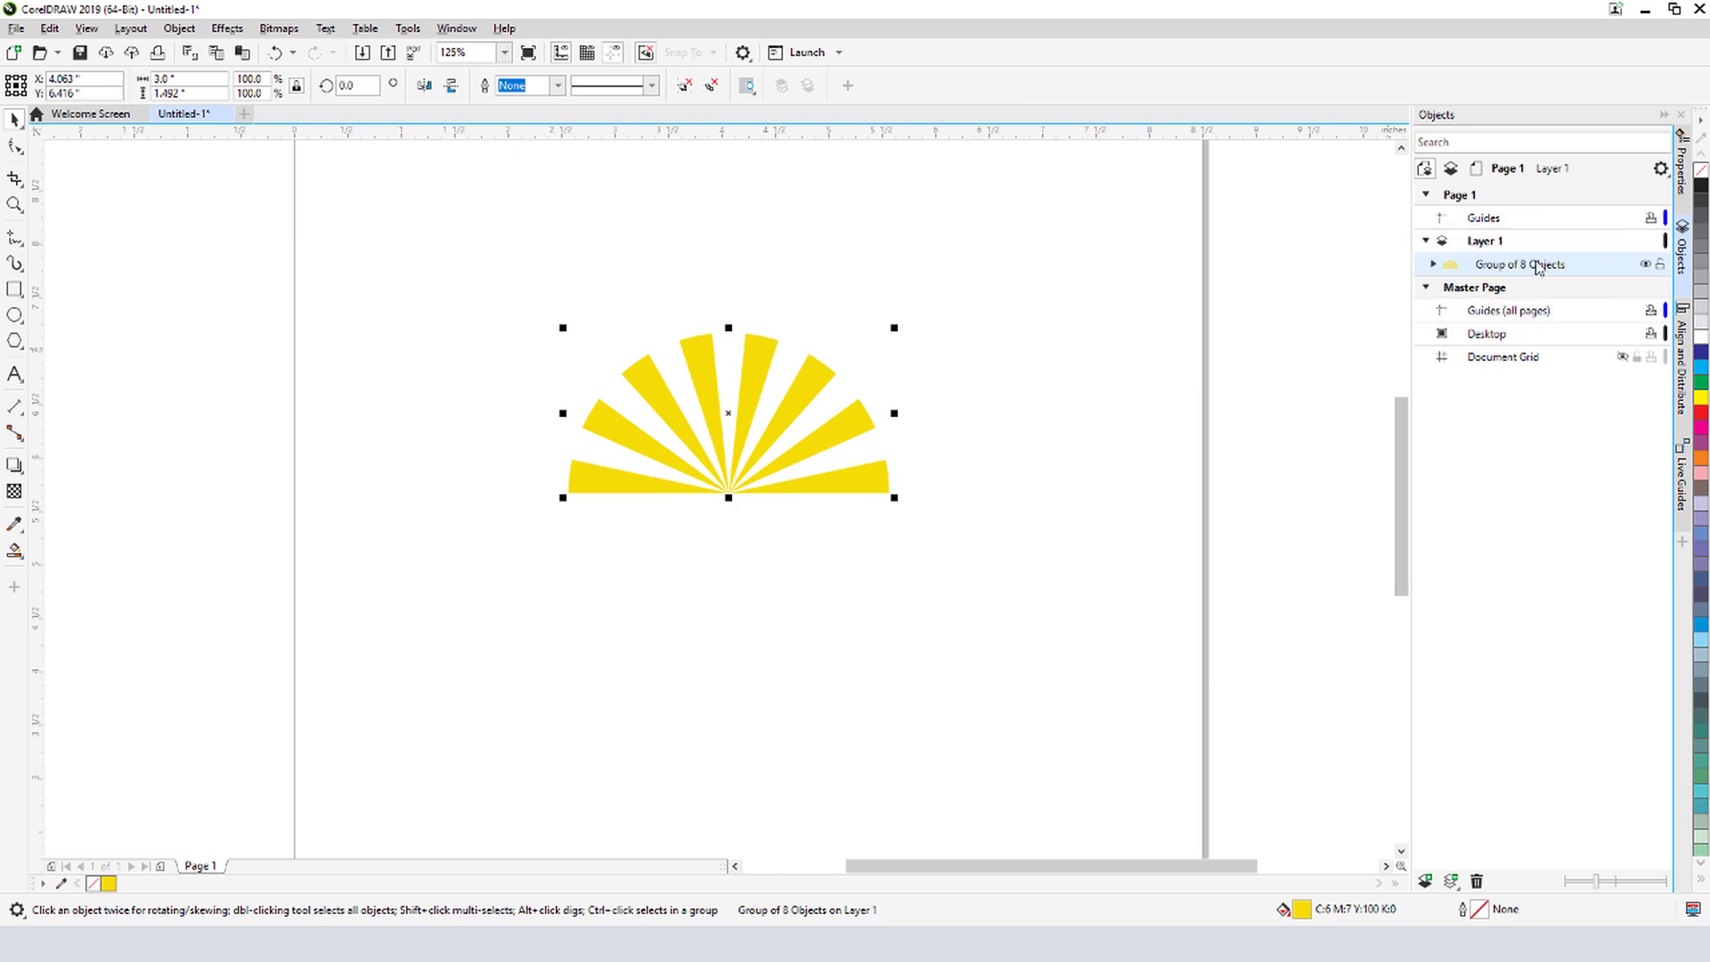
# Rename the group 'Sun rays' in the Objects docker
pyautogui.rightClick(1571, 271)
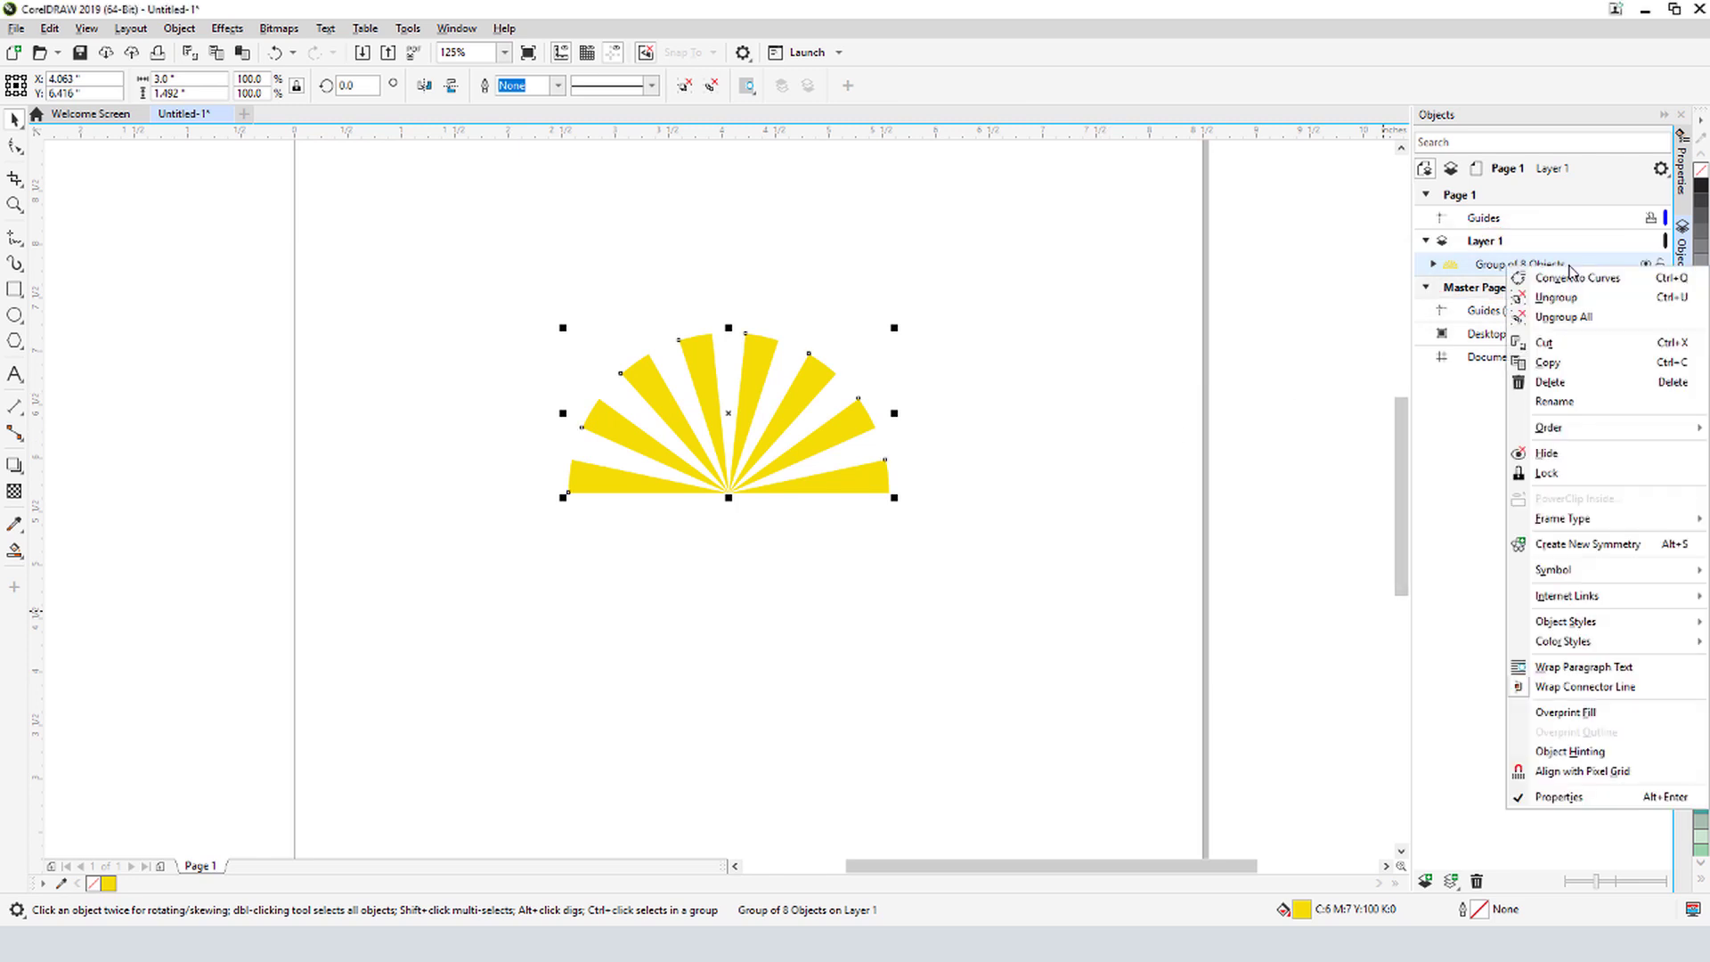
pyautogui.click(1603, 400)
pyautogui.write('Sun rays')
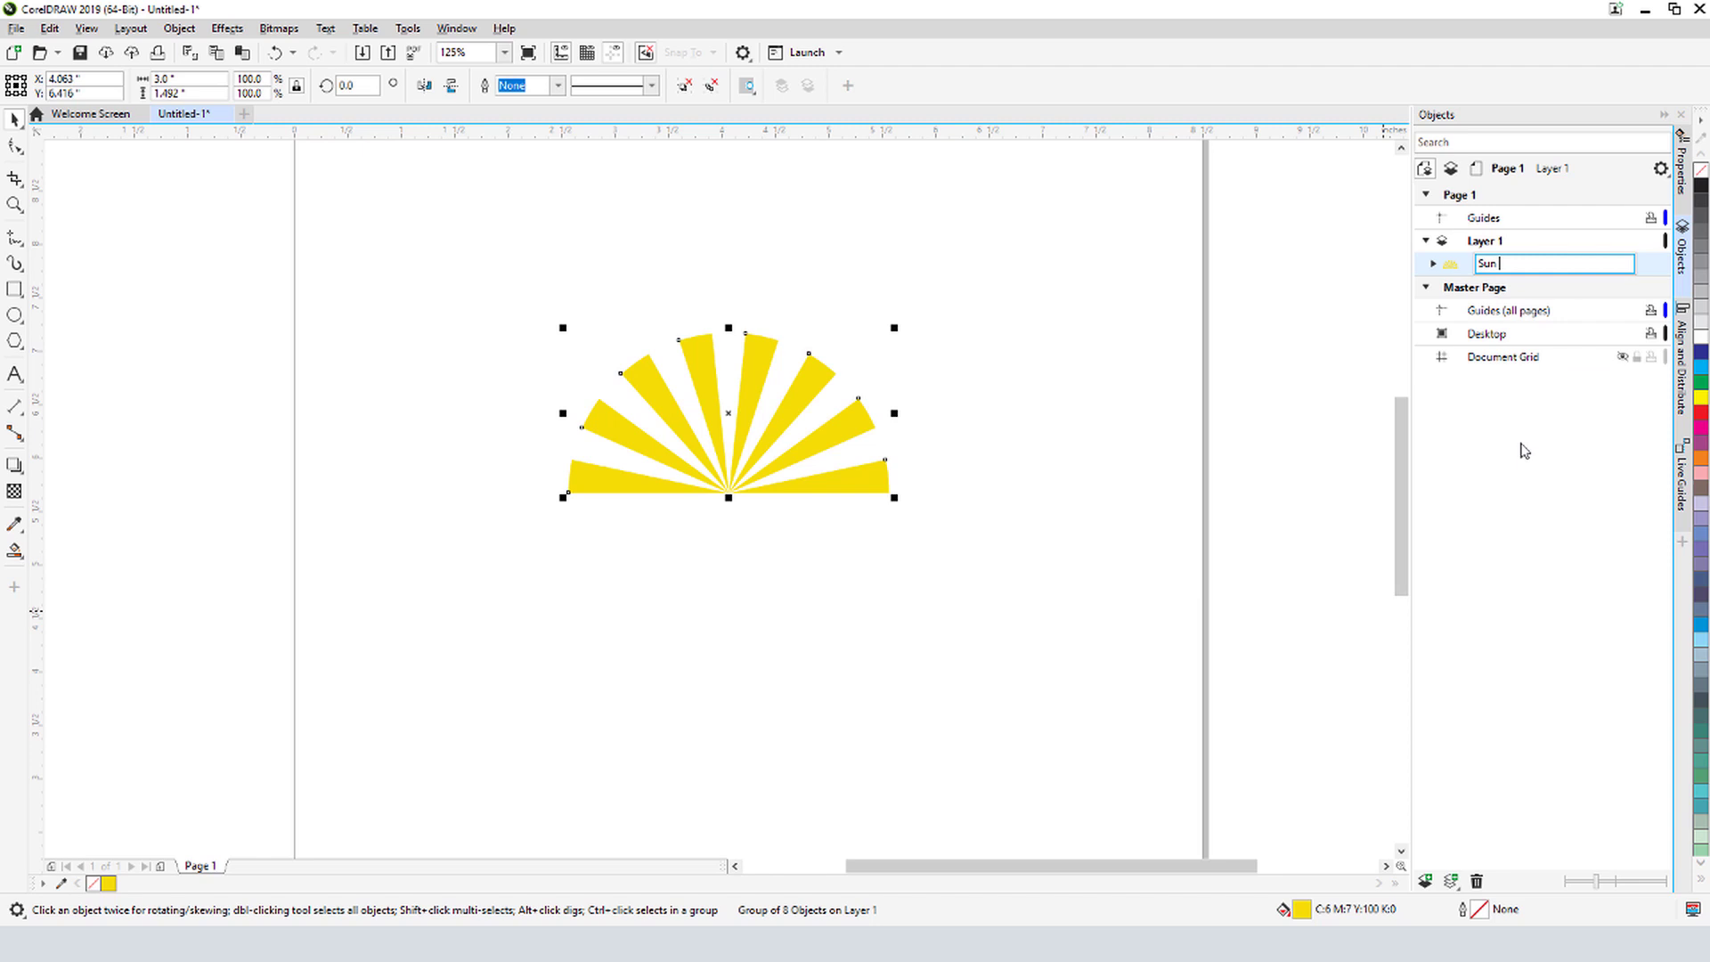
pyautogui.press('Return')
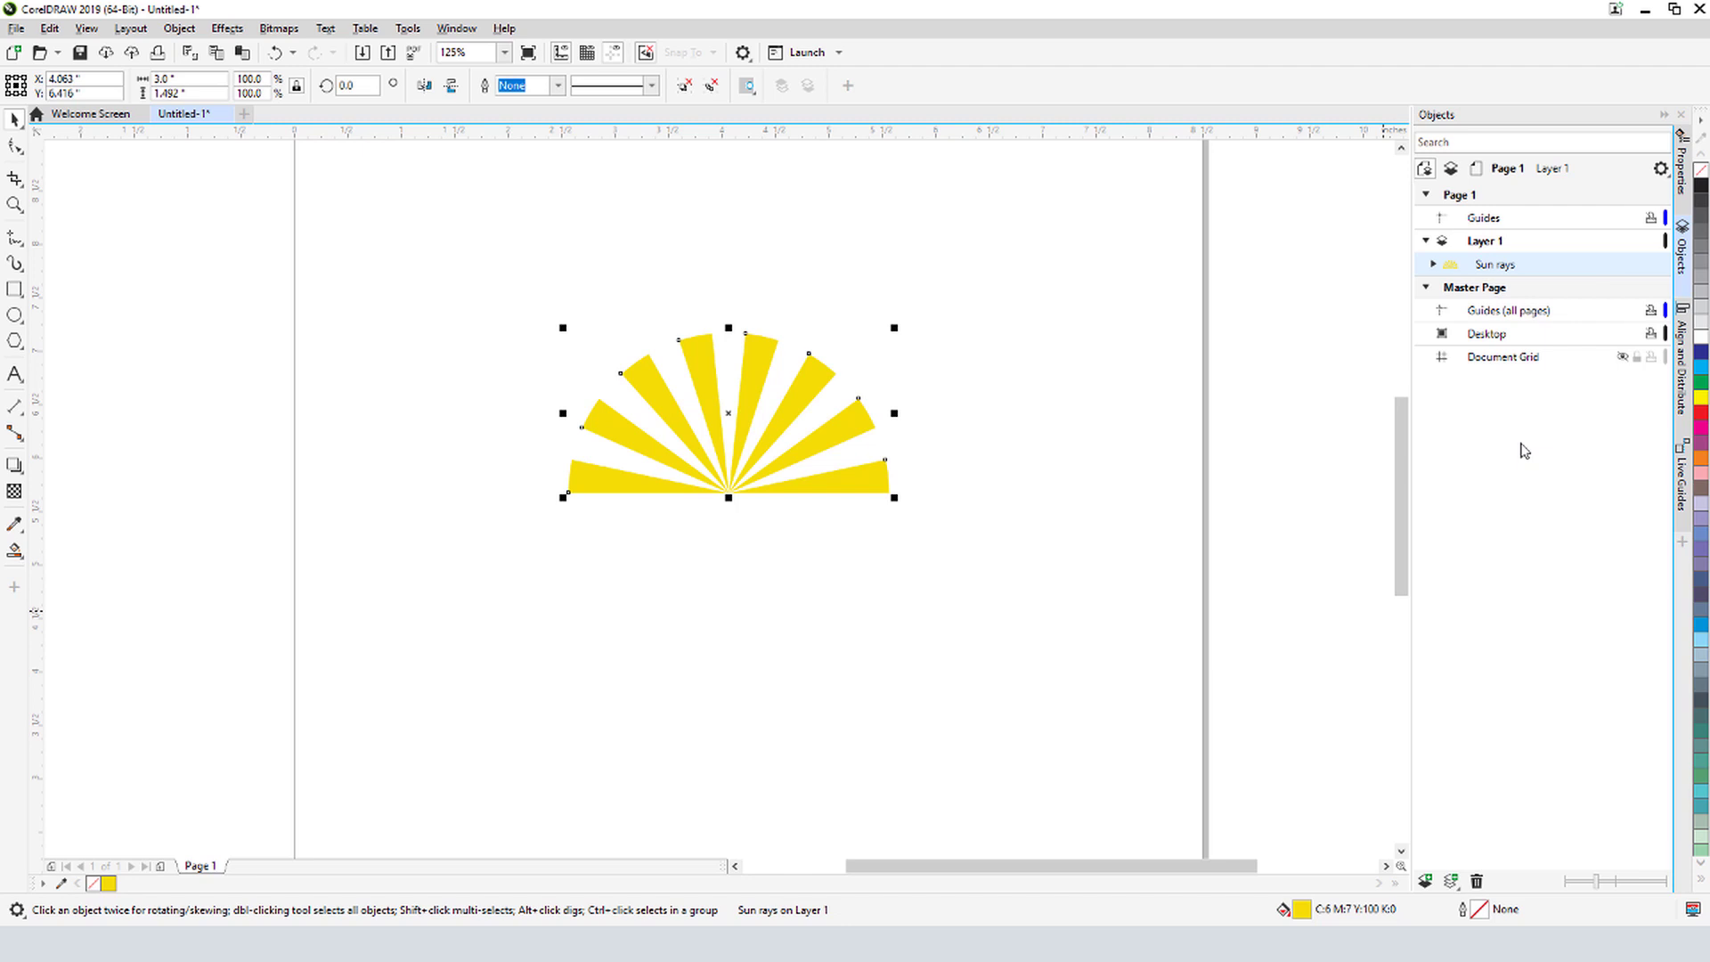
# Draw a rectangle over the rays and size it 0.5 inch wide by 1.25 inches tall
pyautogui.click(18, 296)
pyautogui.click(96, 294)
pyautogui.moveTo(671, 369)
pyautogui.mouseDown()
pyautogui.moveTo(748, 496)
pyautogui.moveTo(743, 522)
pyautogui.mouseUp()
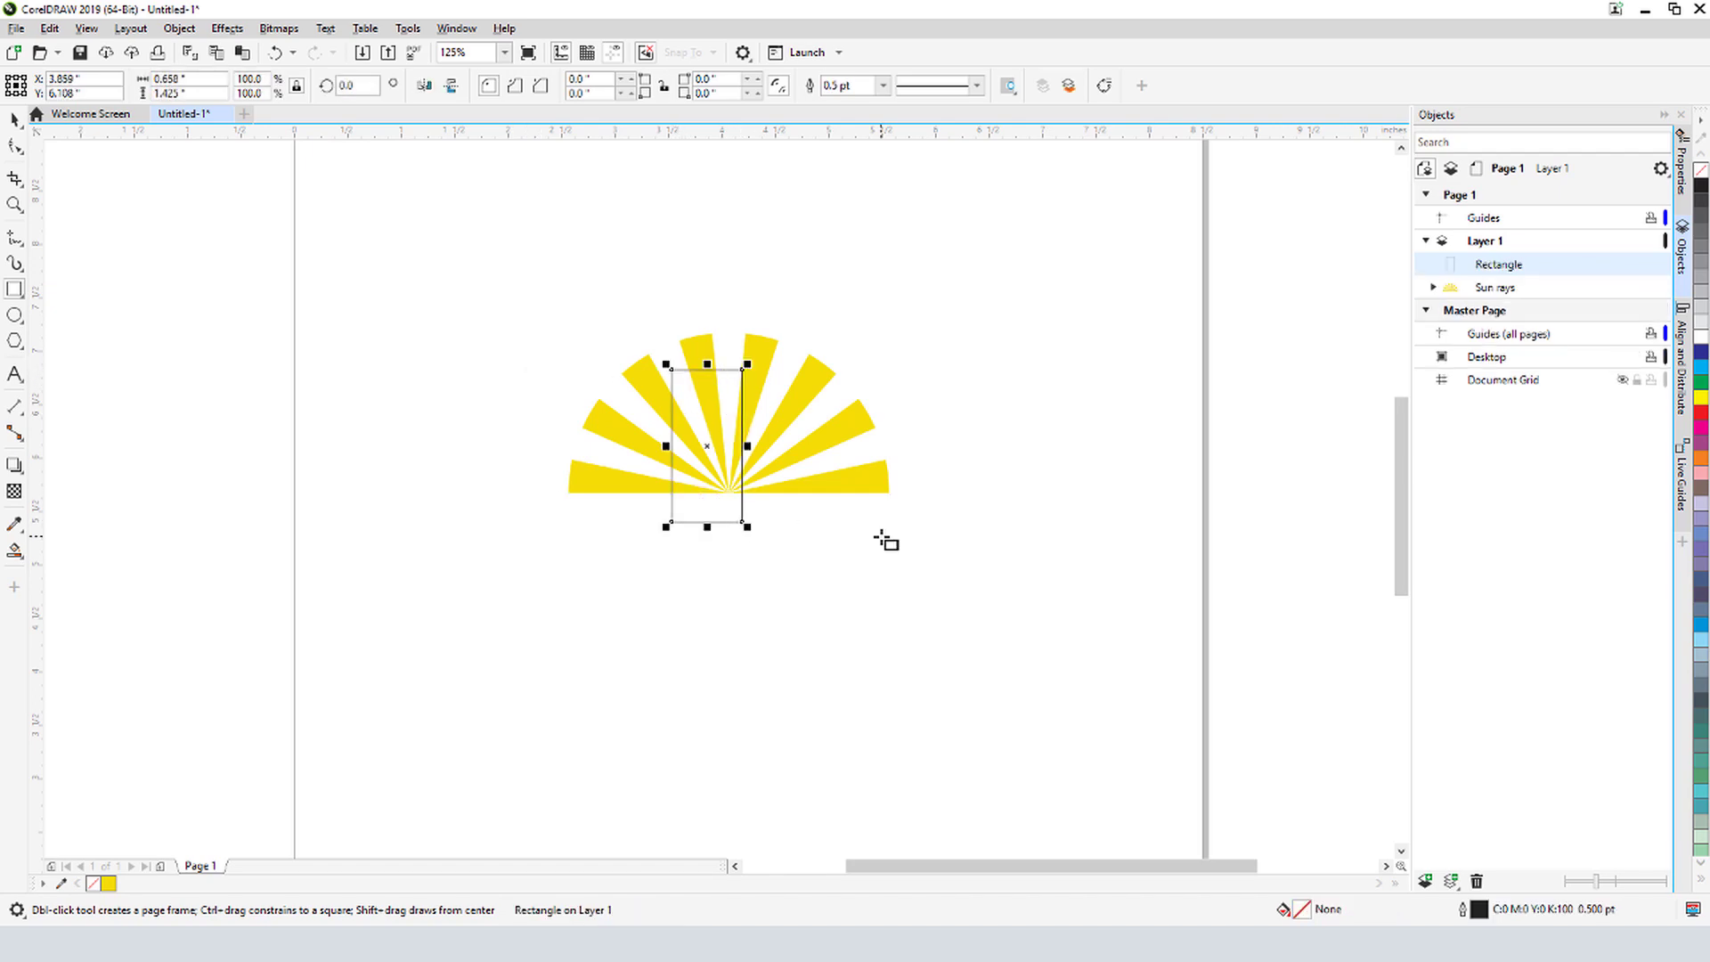
pyautogui.doubleClick(168, 78)
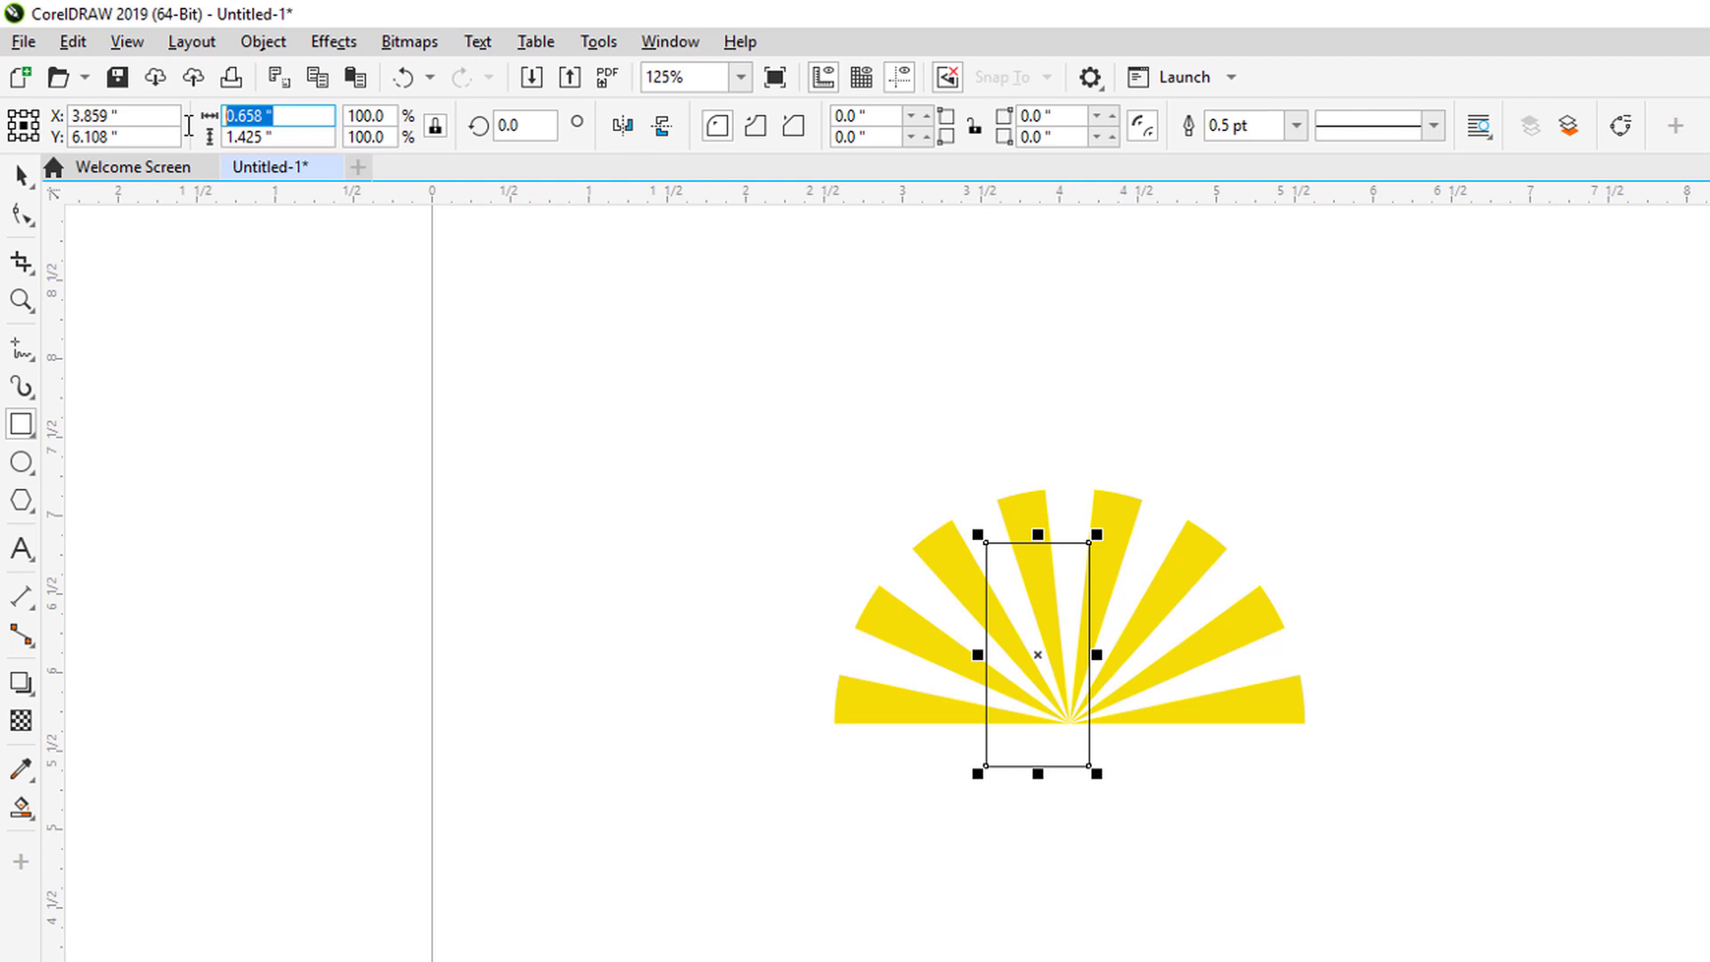
pyautogui.write('0.5')
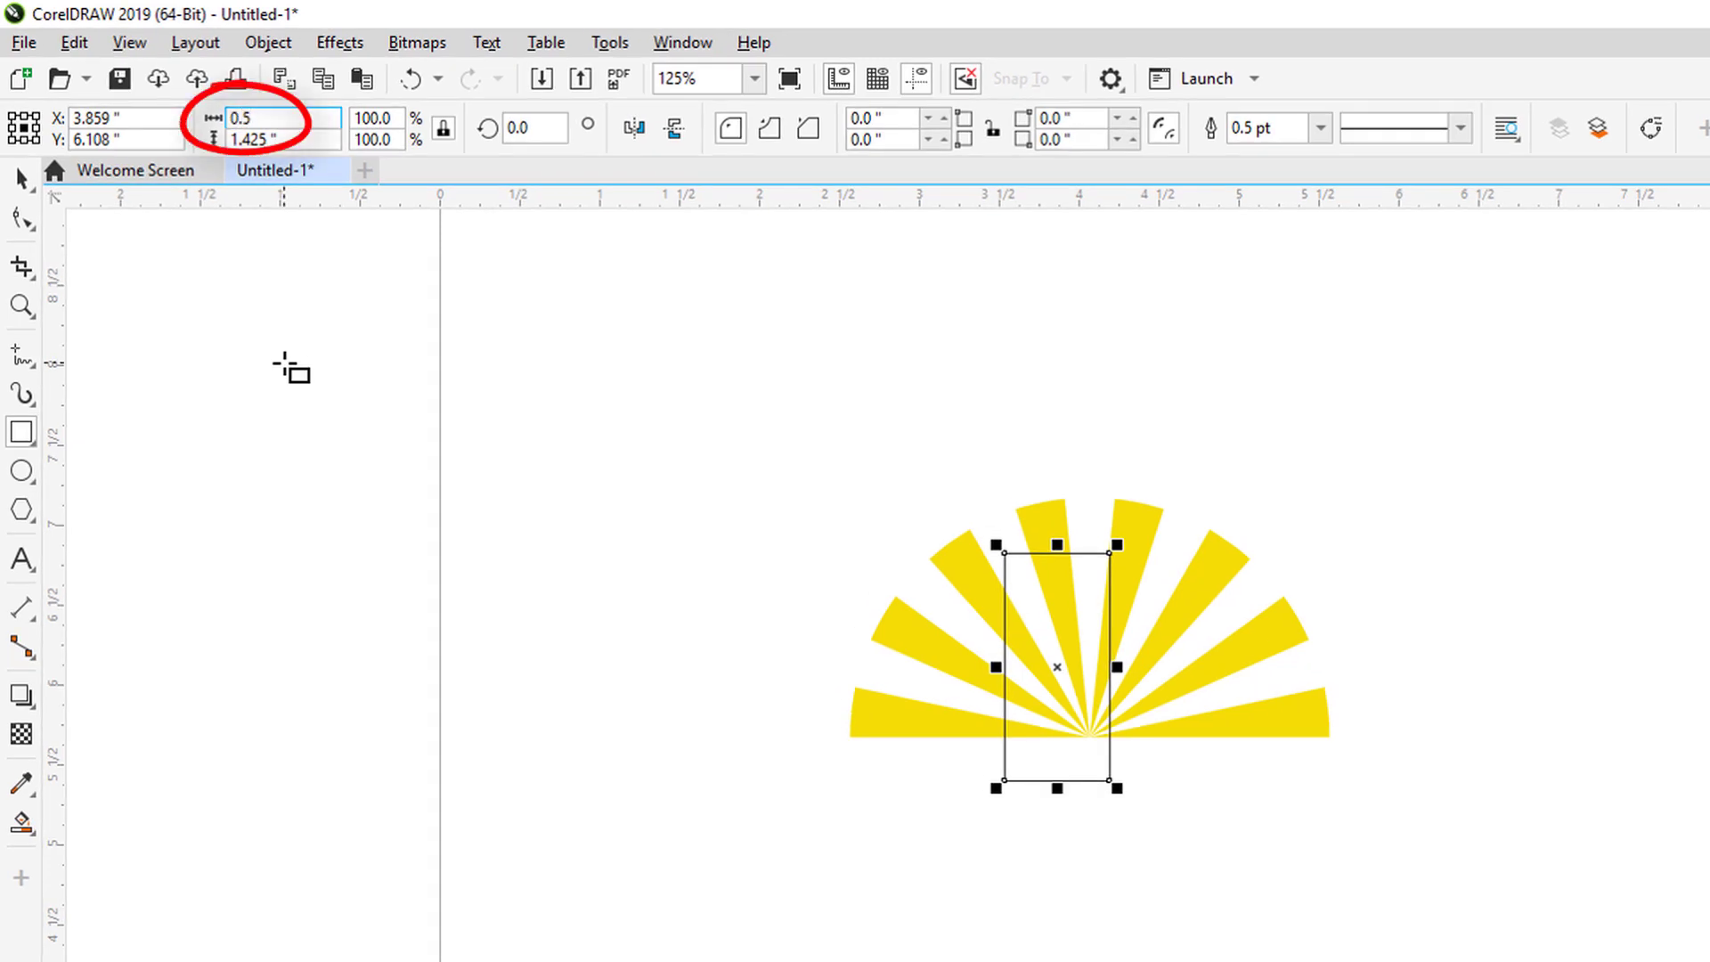
pyautogui.press('Tab')
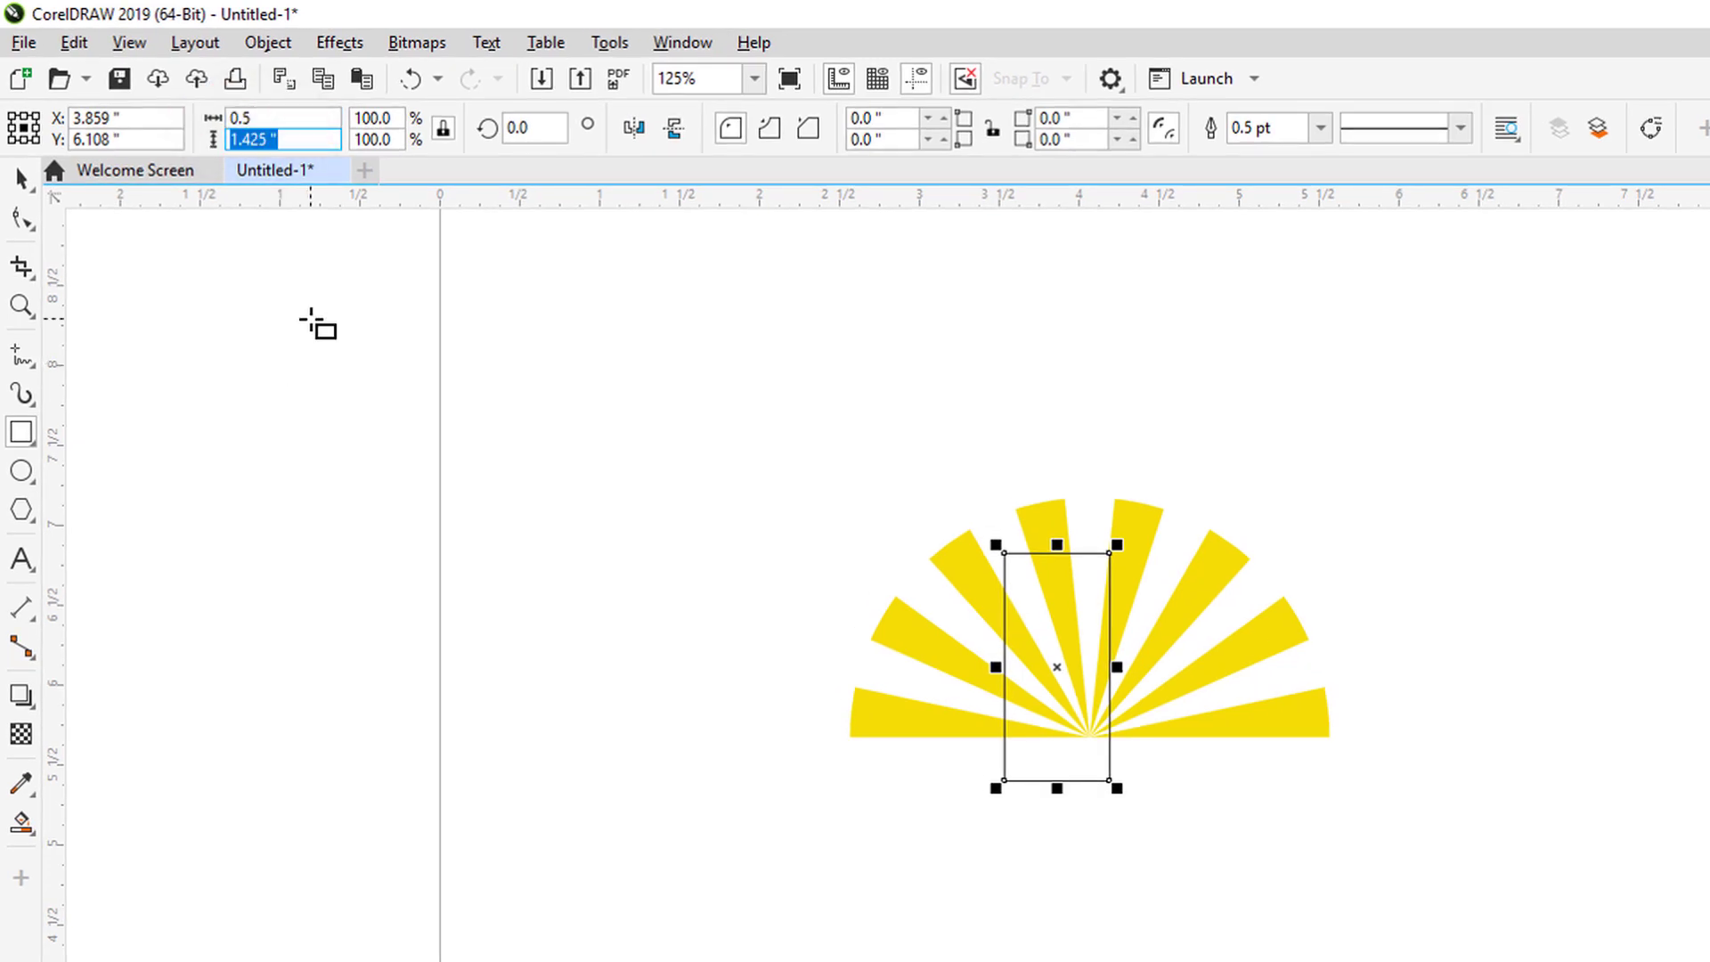
pyautogui.click(450, 133)
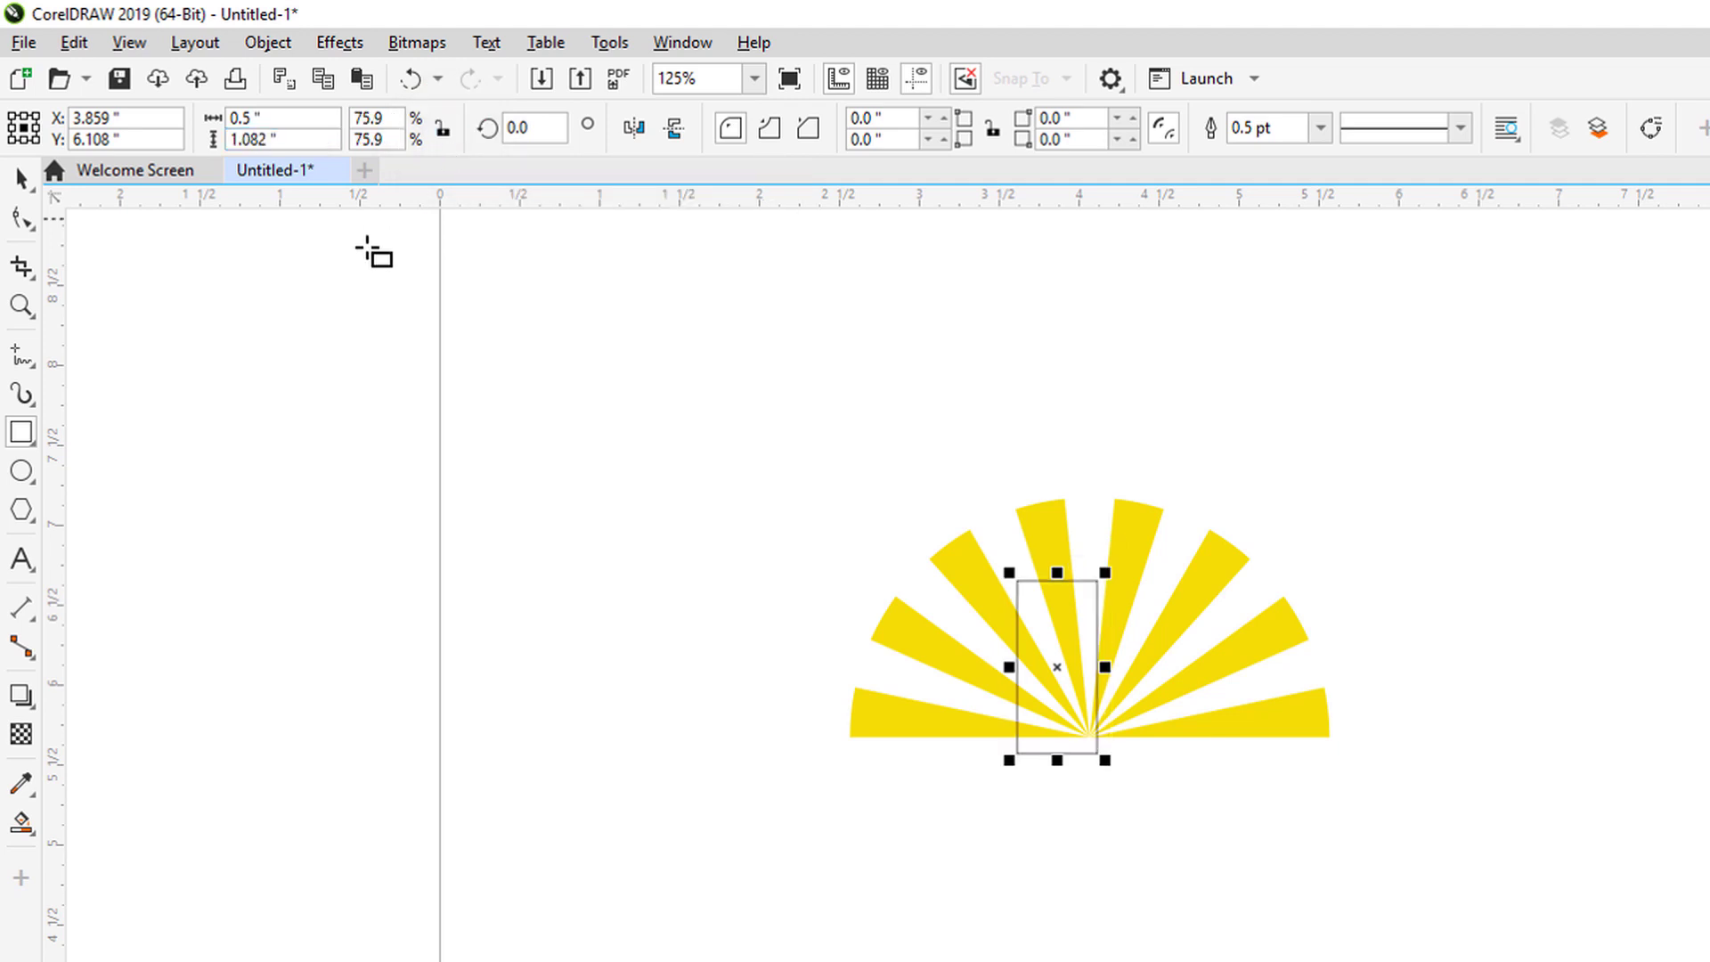
pyautogui.click(320, 139)
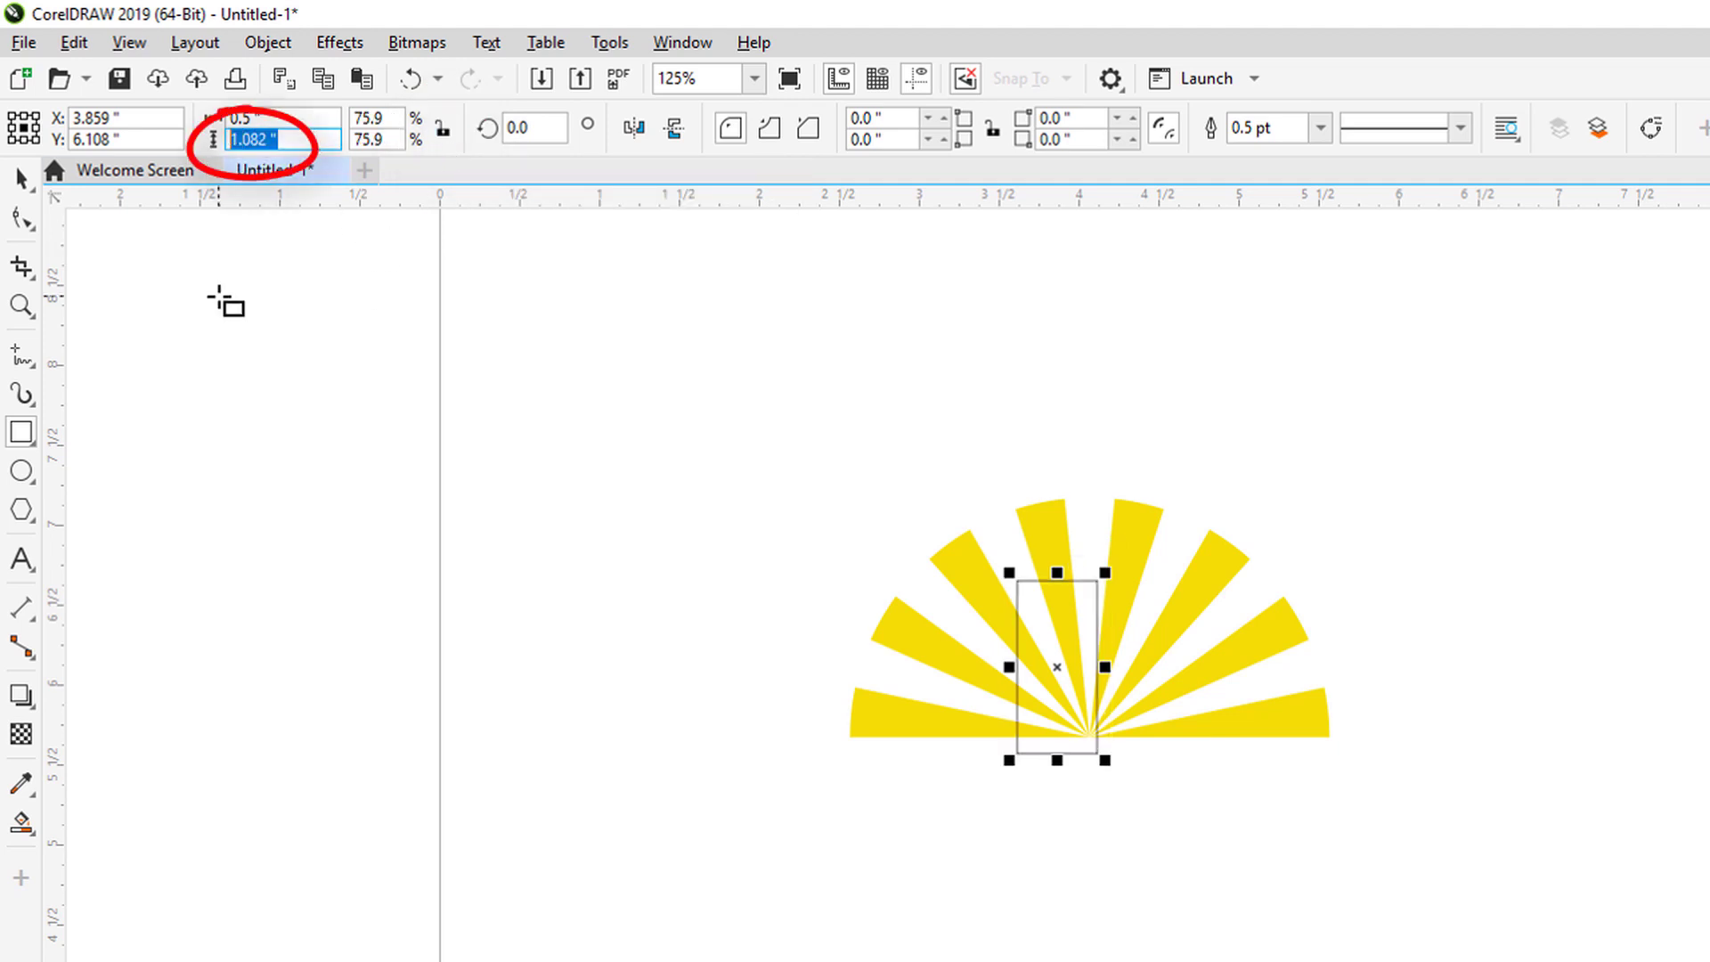
pyautogui.write('1.25')
pyautogui.press('Return')
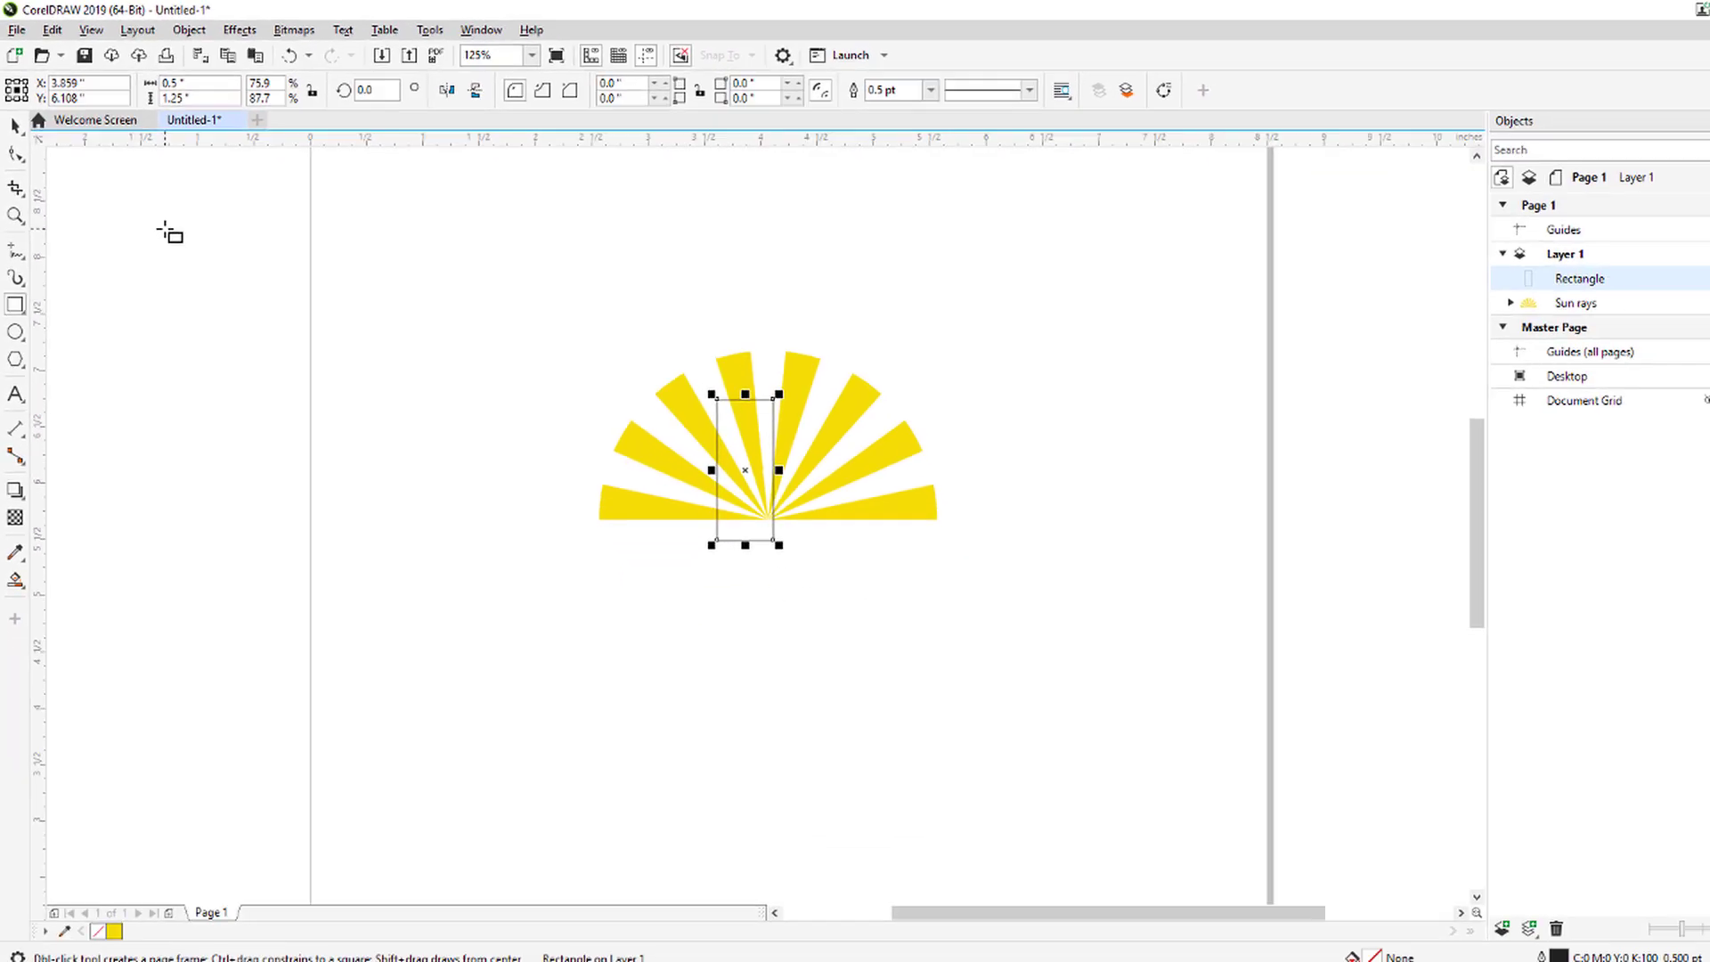
# Centre the rectangle on the sun rays and align their bottoms
pyautogui.press('space')
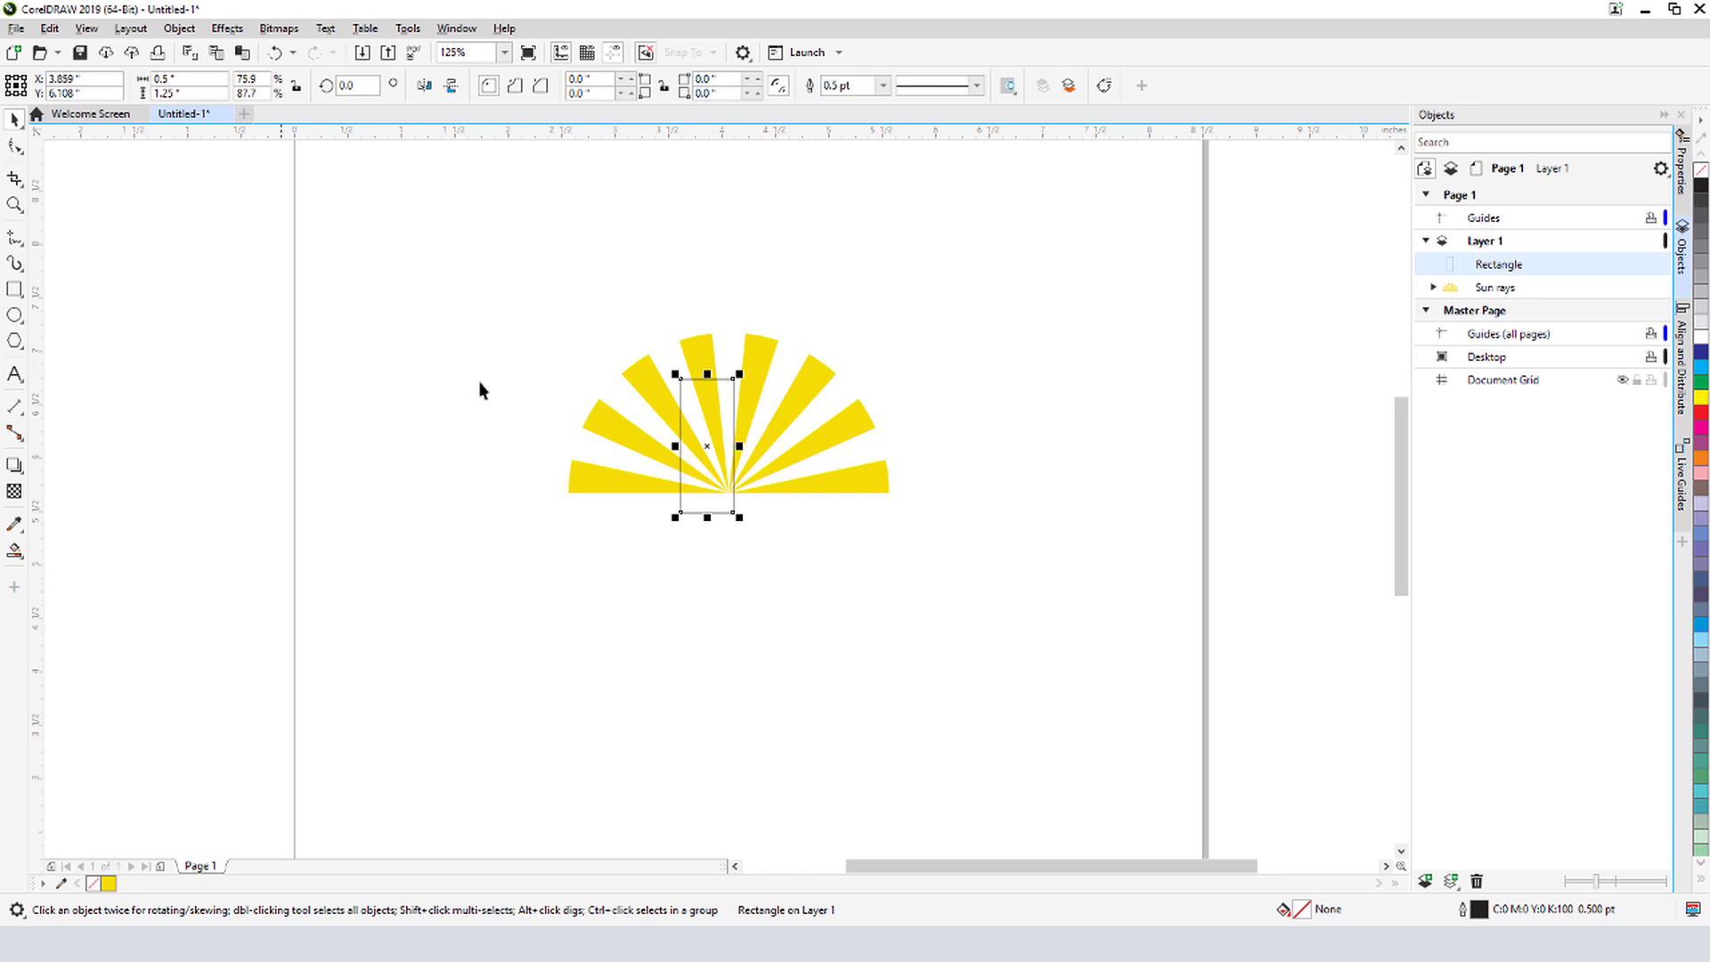
pyautogui.keyDown('shift'); pyautogui.click(840, 495); pyautogui.keyUp('shift')
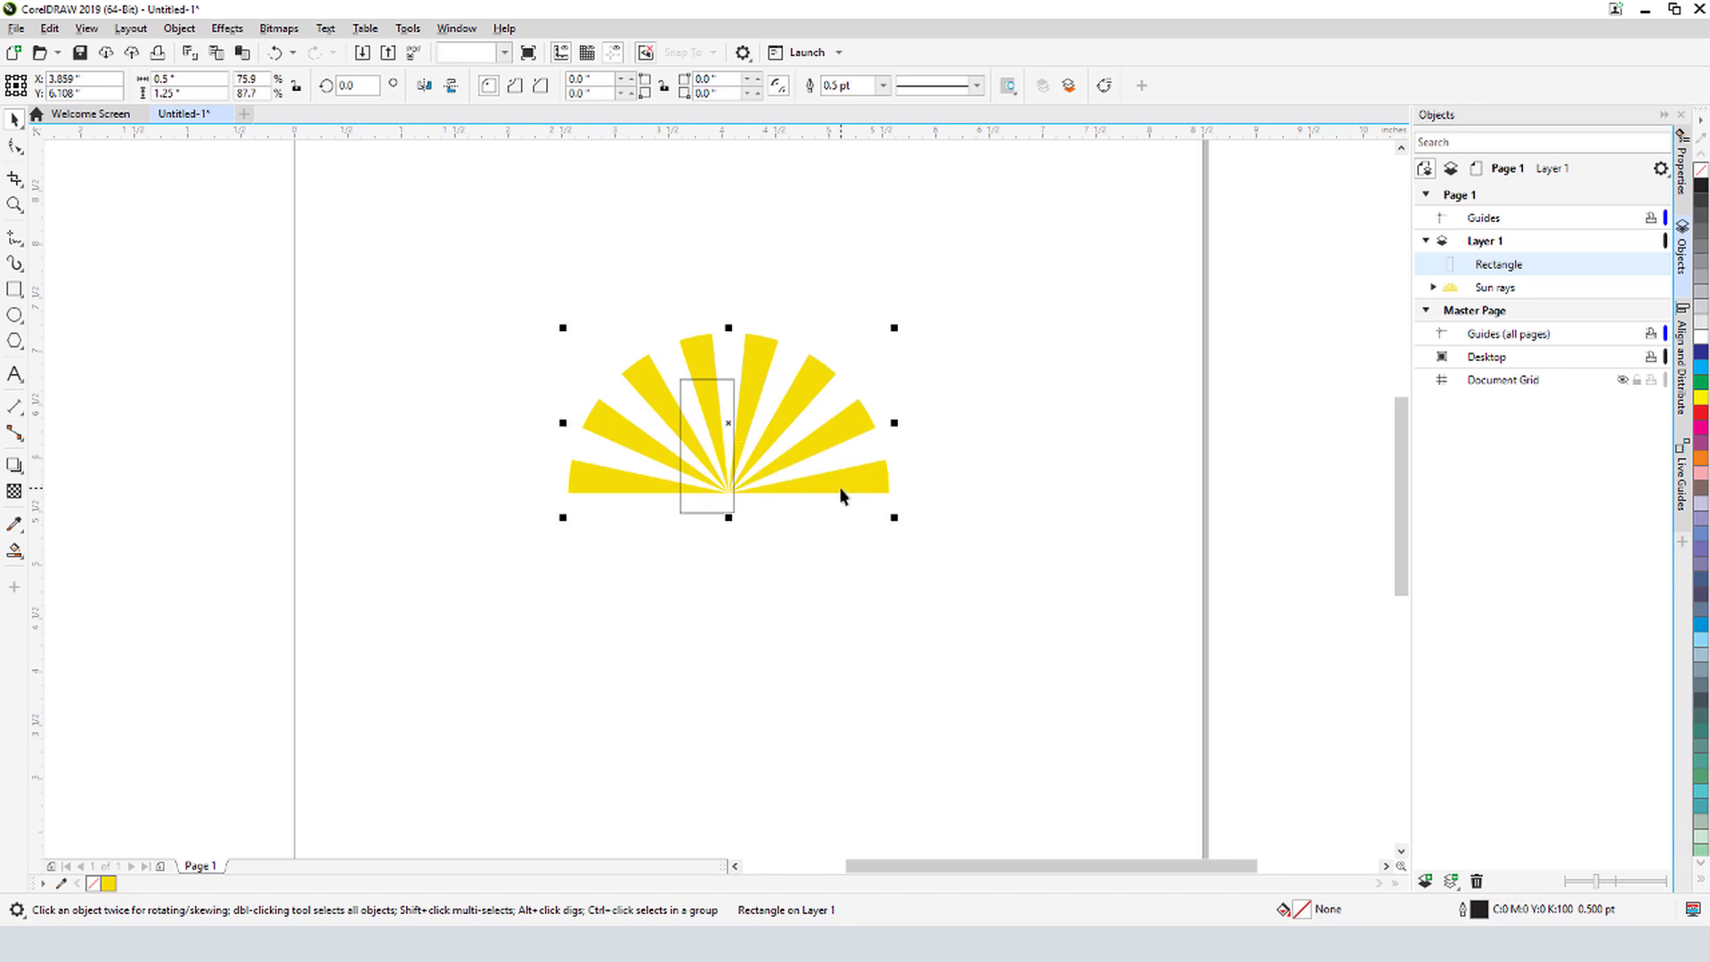
pyautogui.press('c')
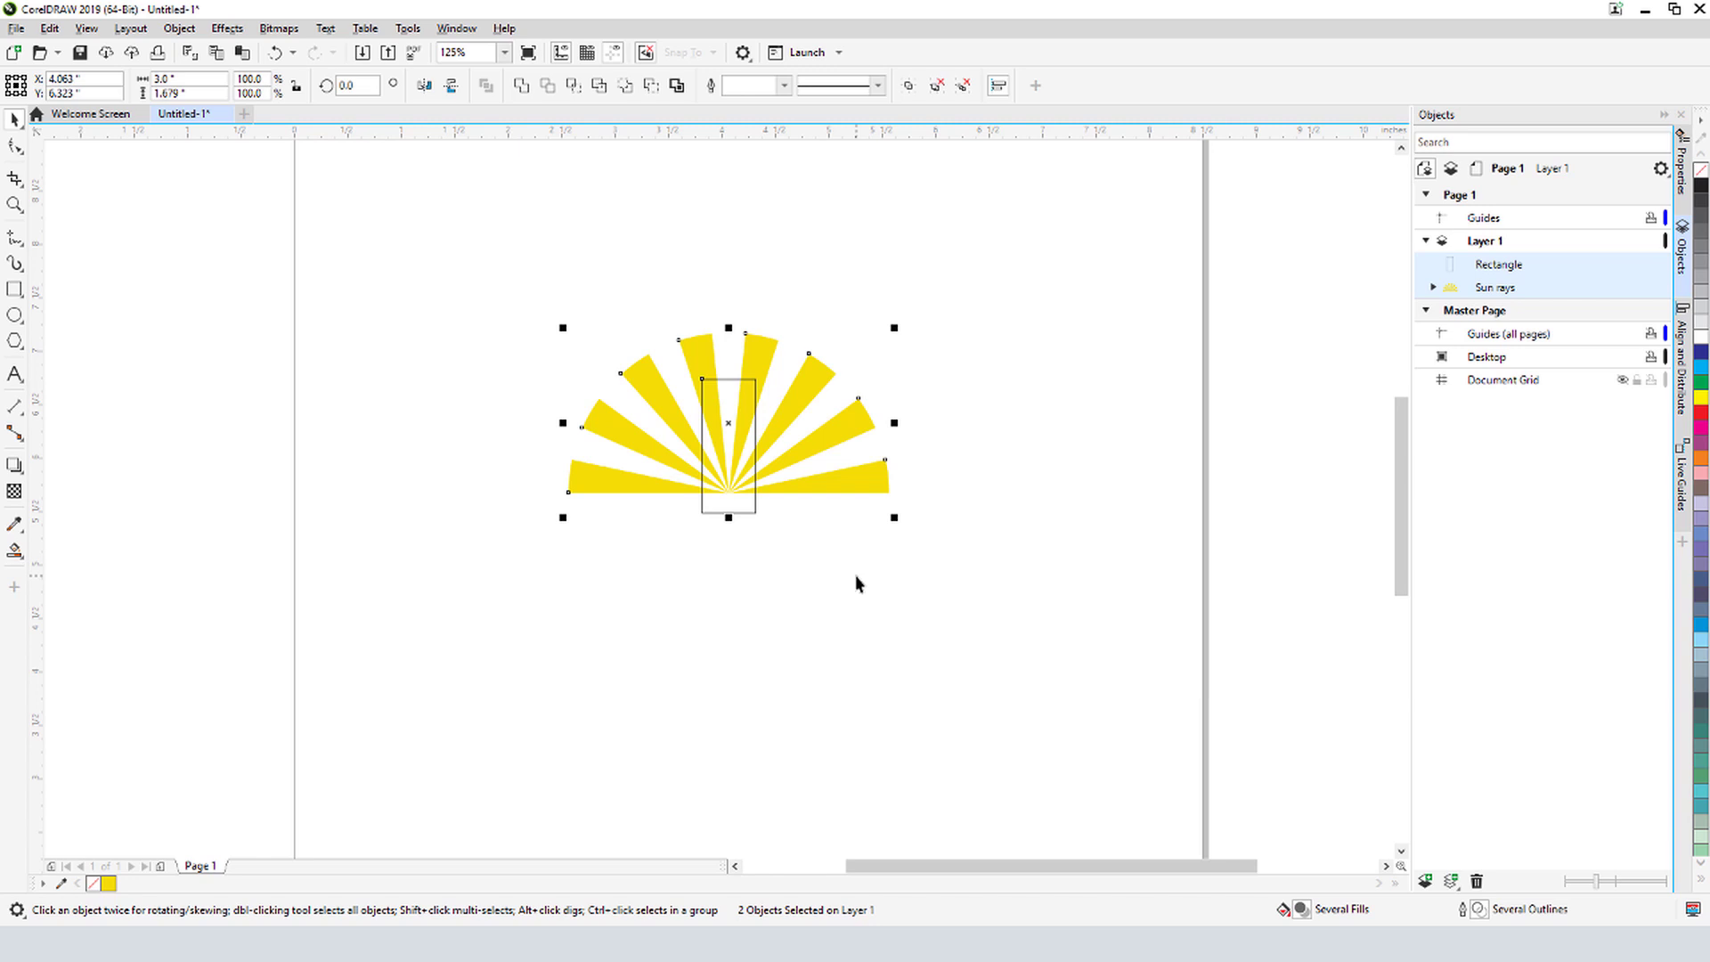
pyautogui.press('b')
# With the Rectangle tool active, zoom in and turn snapping to objects back on
pyautogui.press('F6')
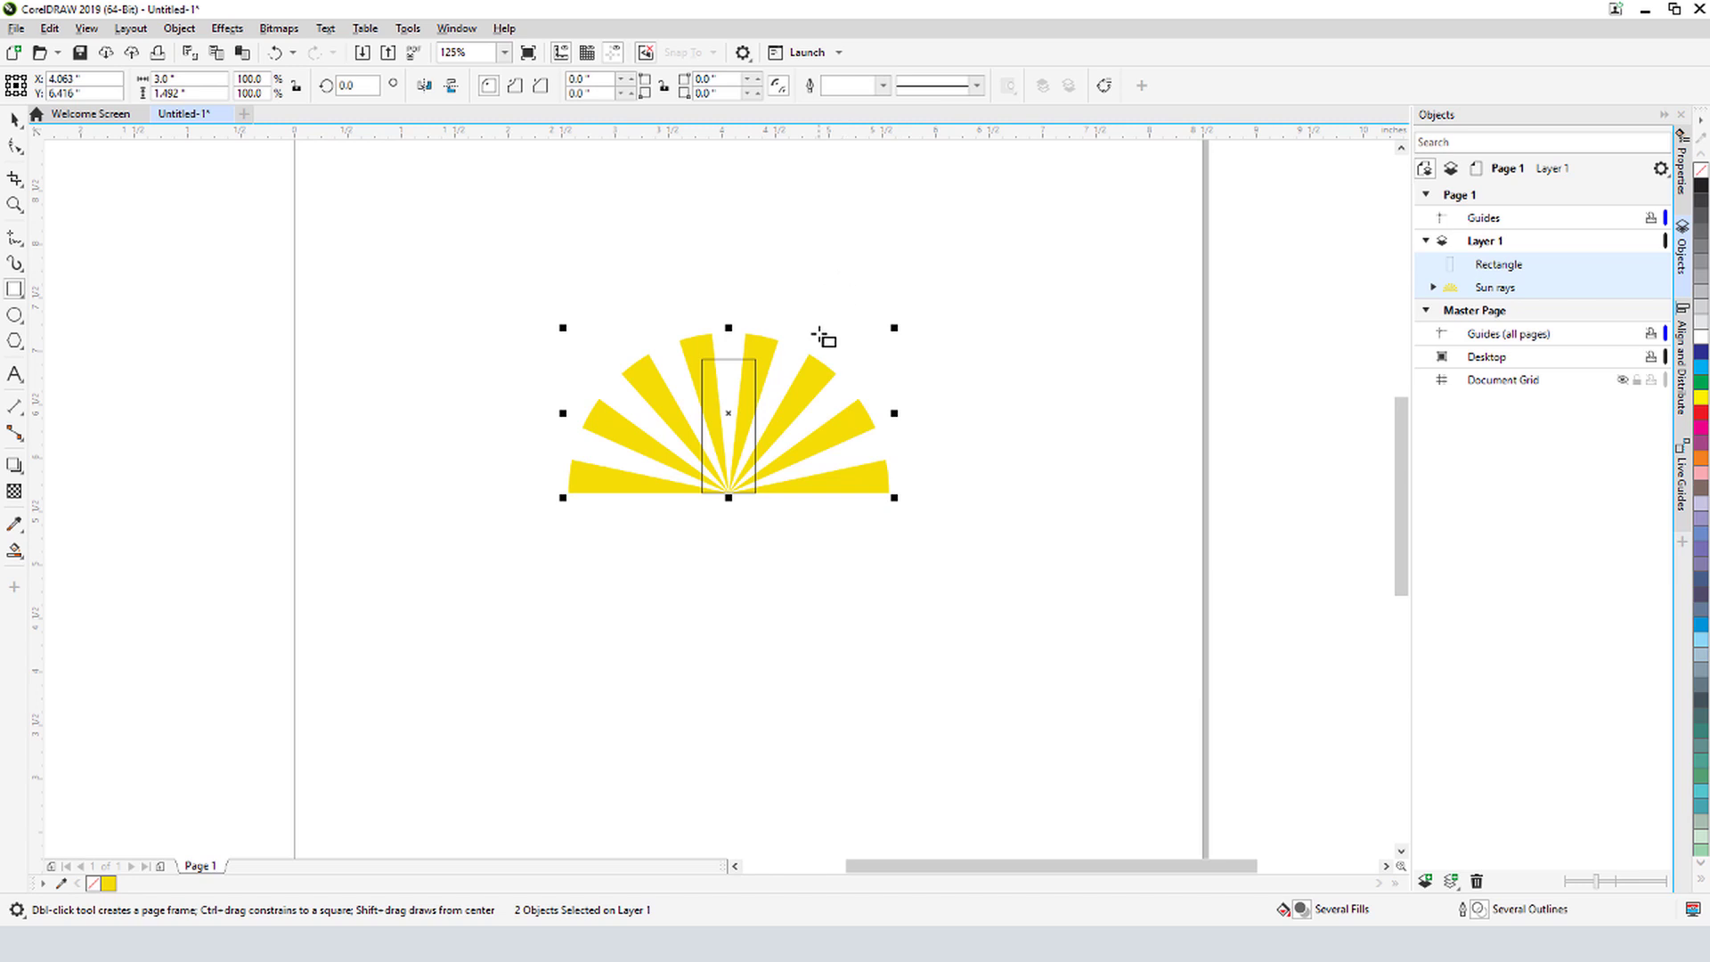
pyautogui.scroll(1, 844, 345)
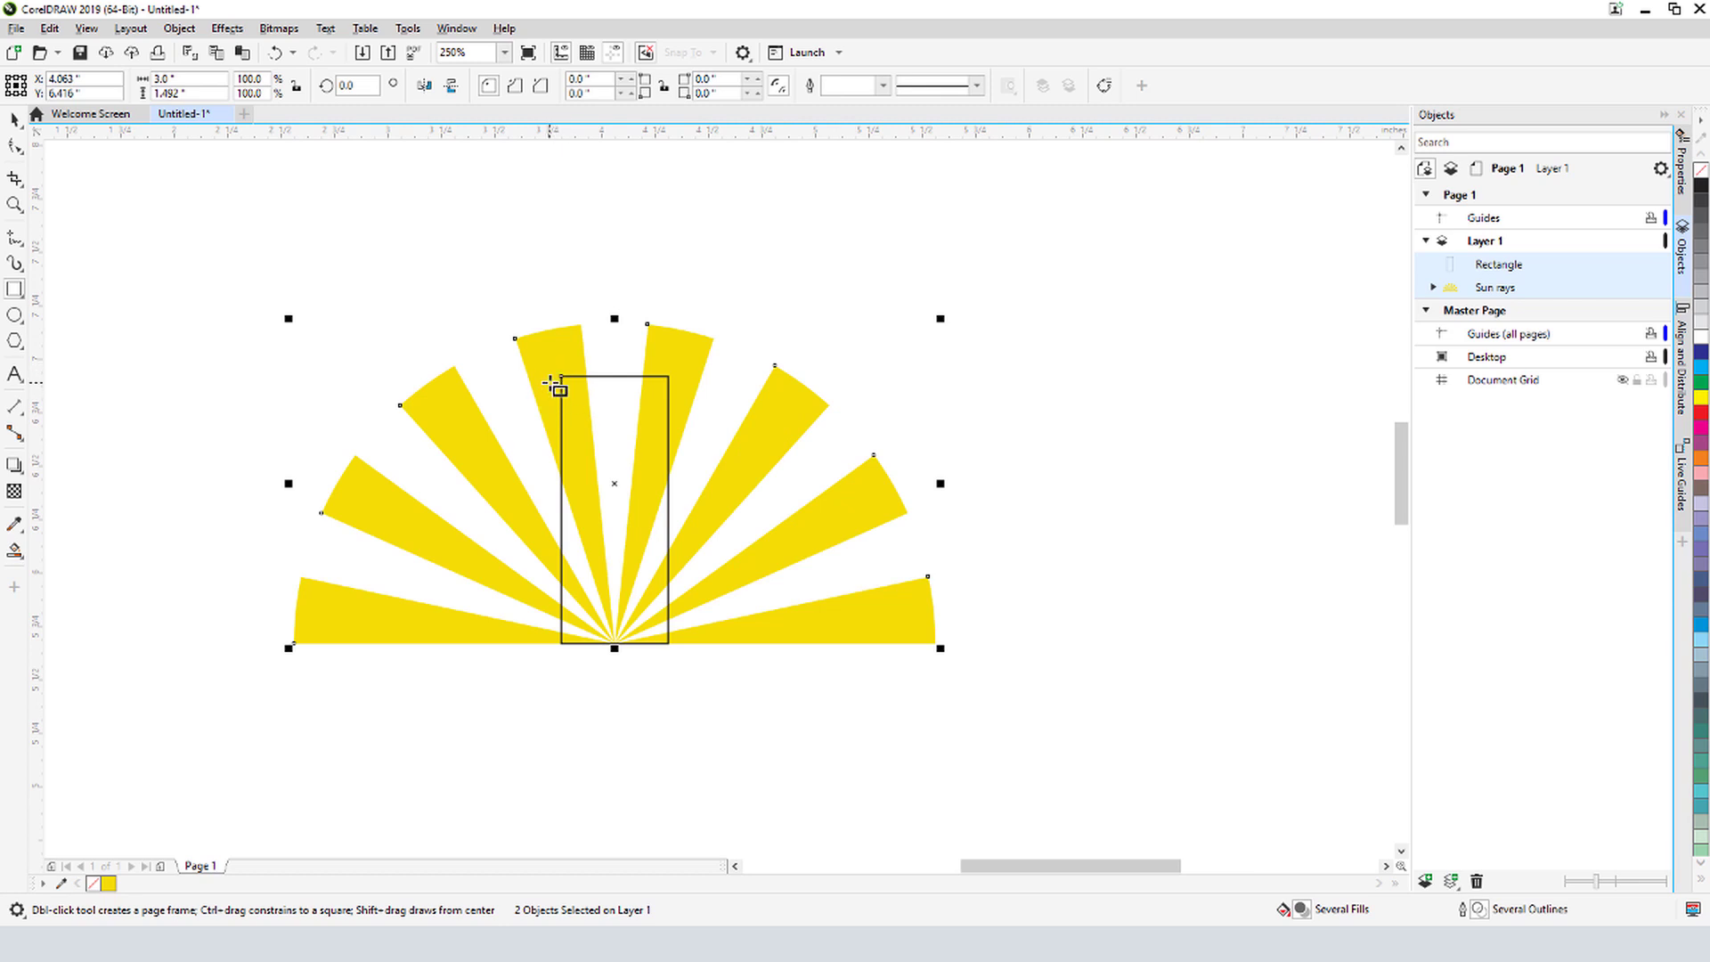
pyautogui.click(87, 28)
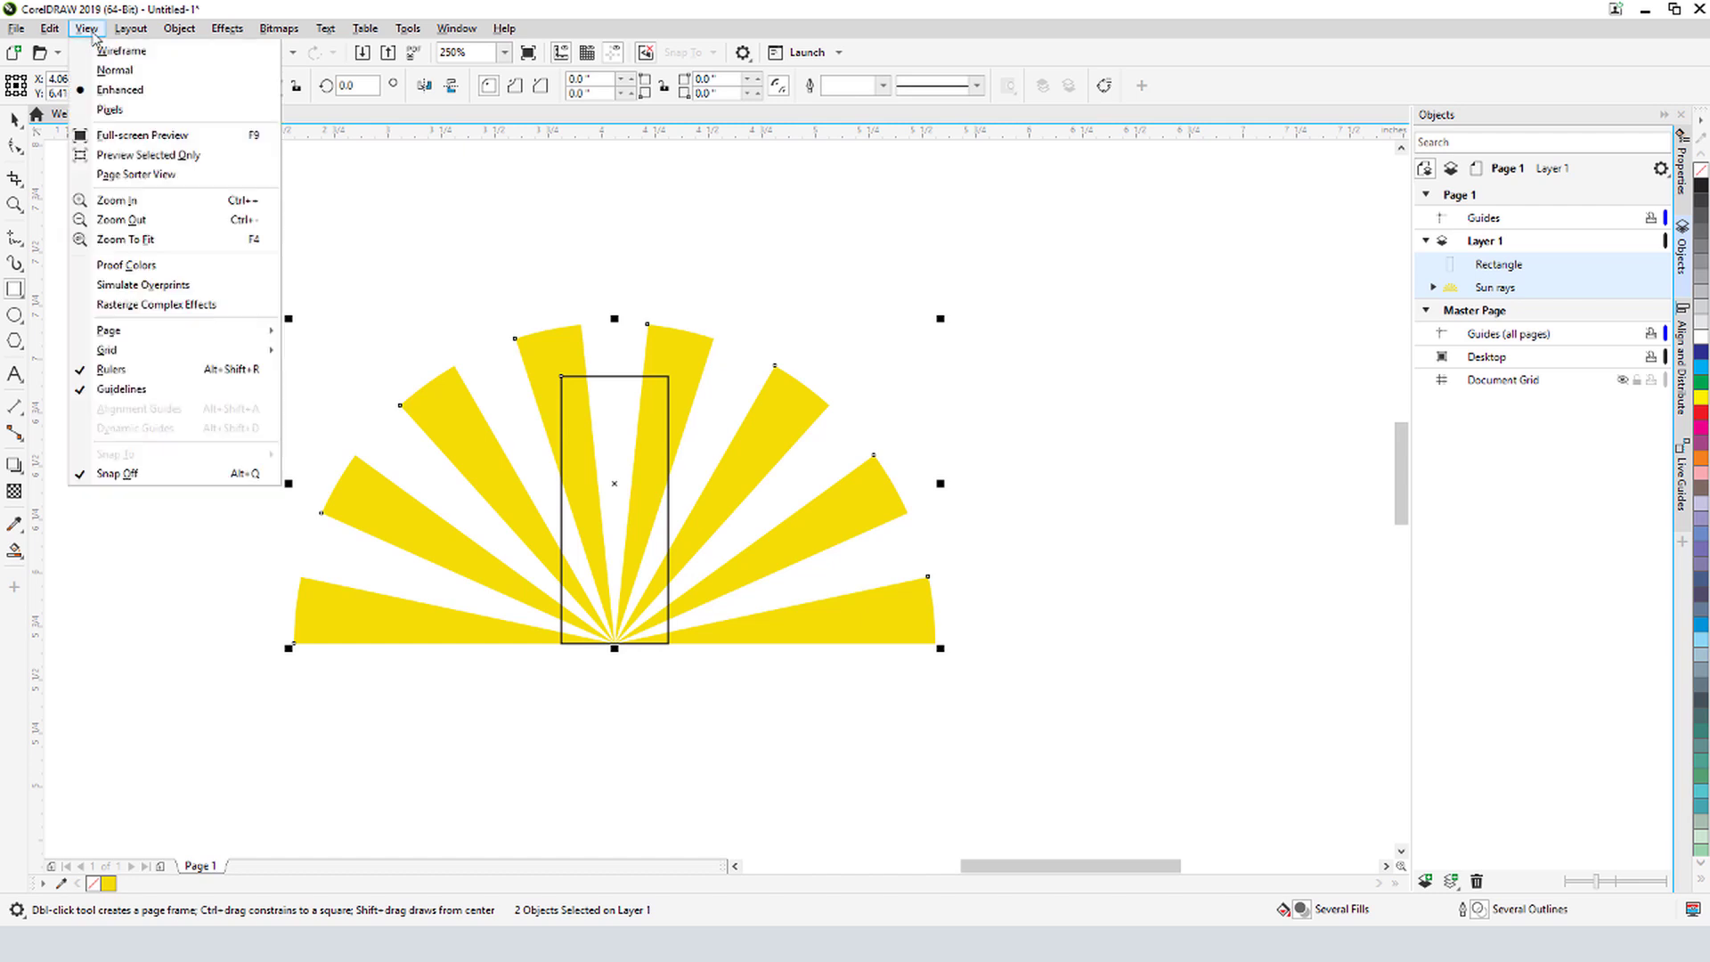
pyautogui.click(163, 474)
# Draw a thin cap rectangle as wide as the tall rectangle, plus a small rectangle above the rays
pyautogui.moveTo(562, 376); pyautogui.dragTo(639, 349)
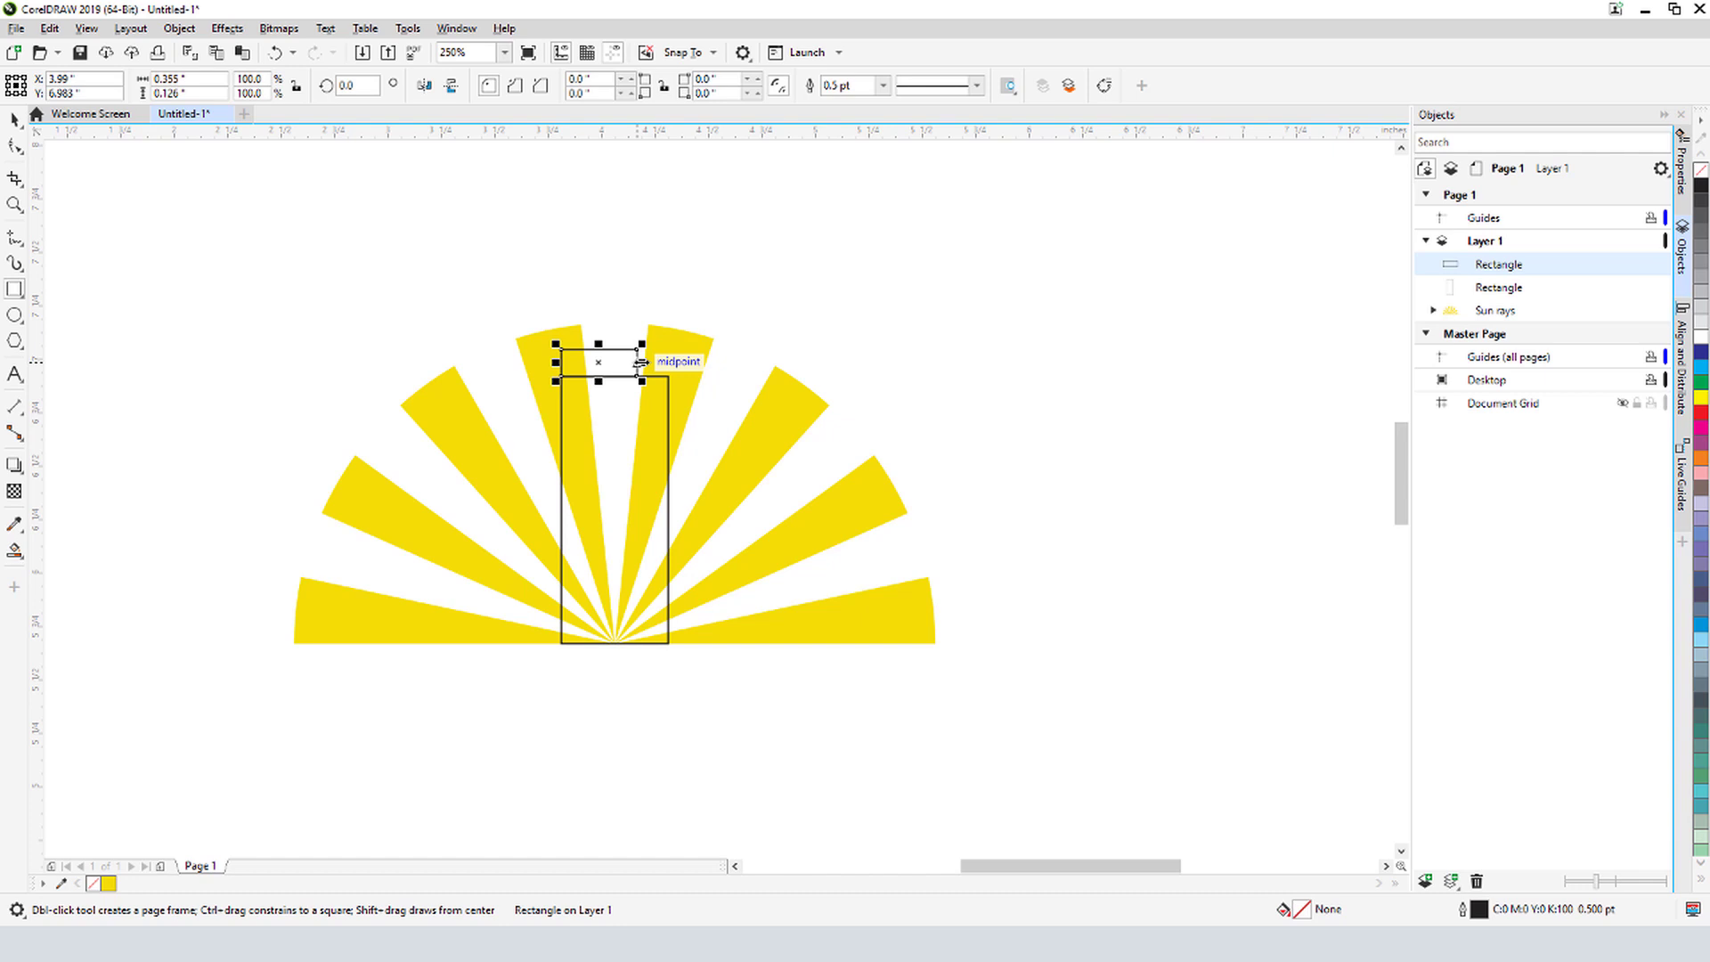
pyautogui.moveTo(640, 361); pyautogui.dragTo(668, 367)
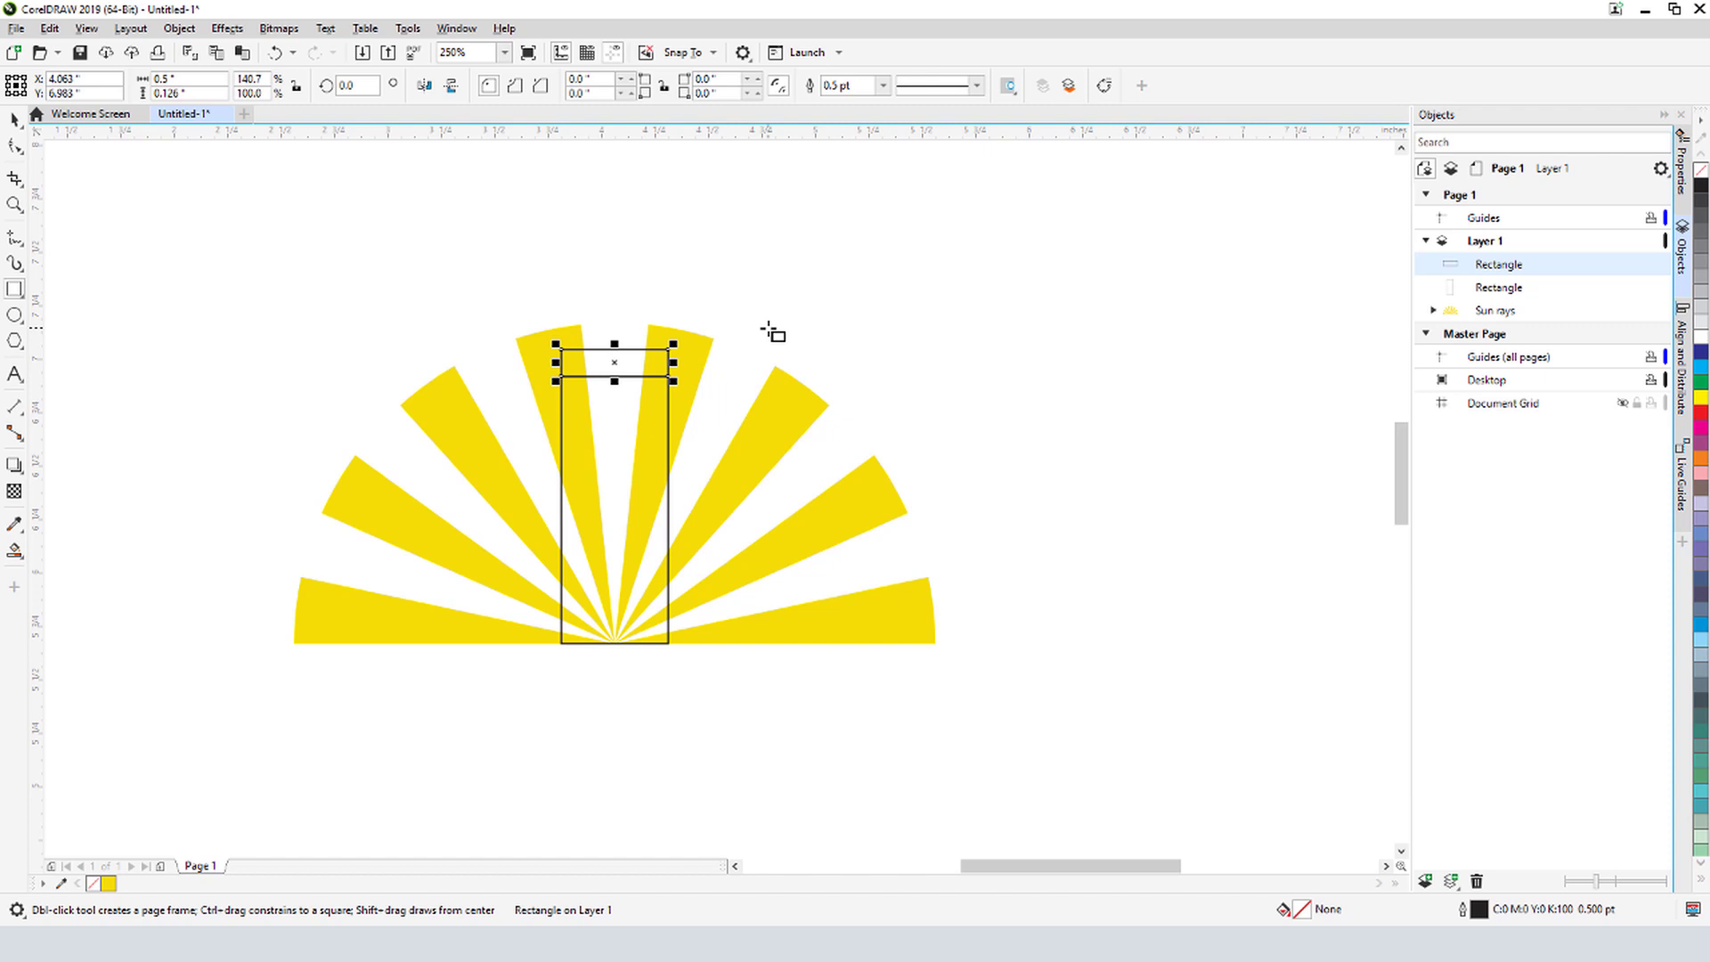
pyautogui.moveTo(821, 266); pyautogui.dragTo(894, 331)
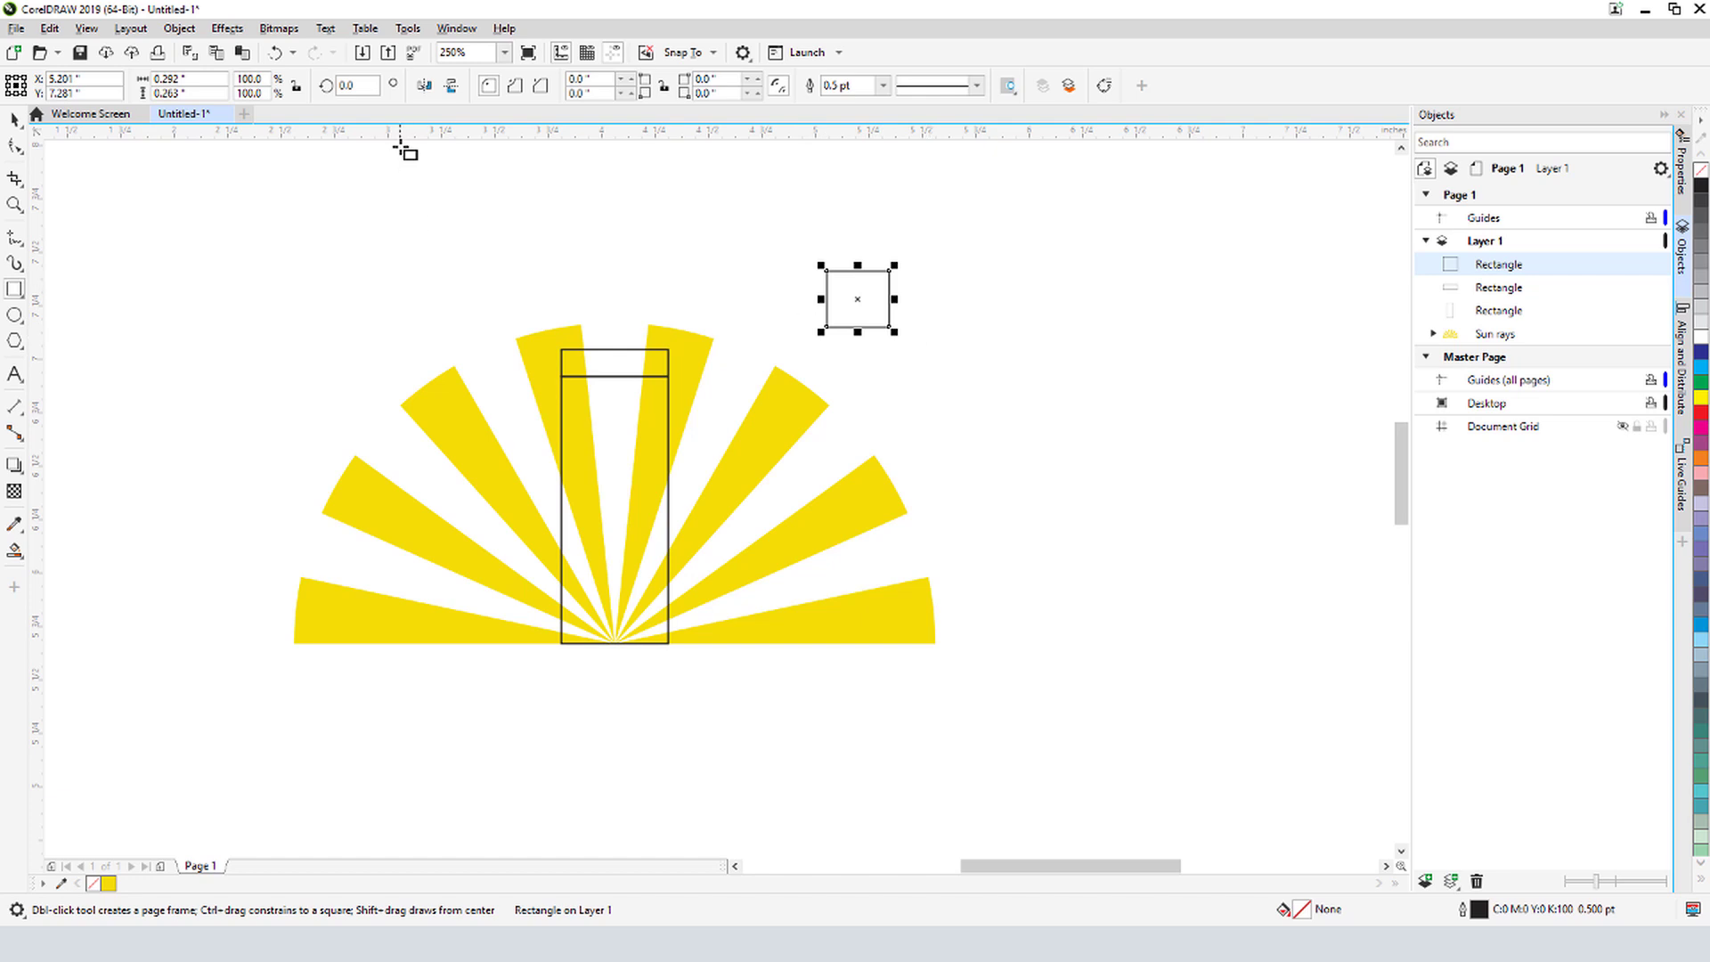
# Make the small rectangle a 0.25 inch square
pyautogui.click(169, 78)
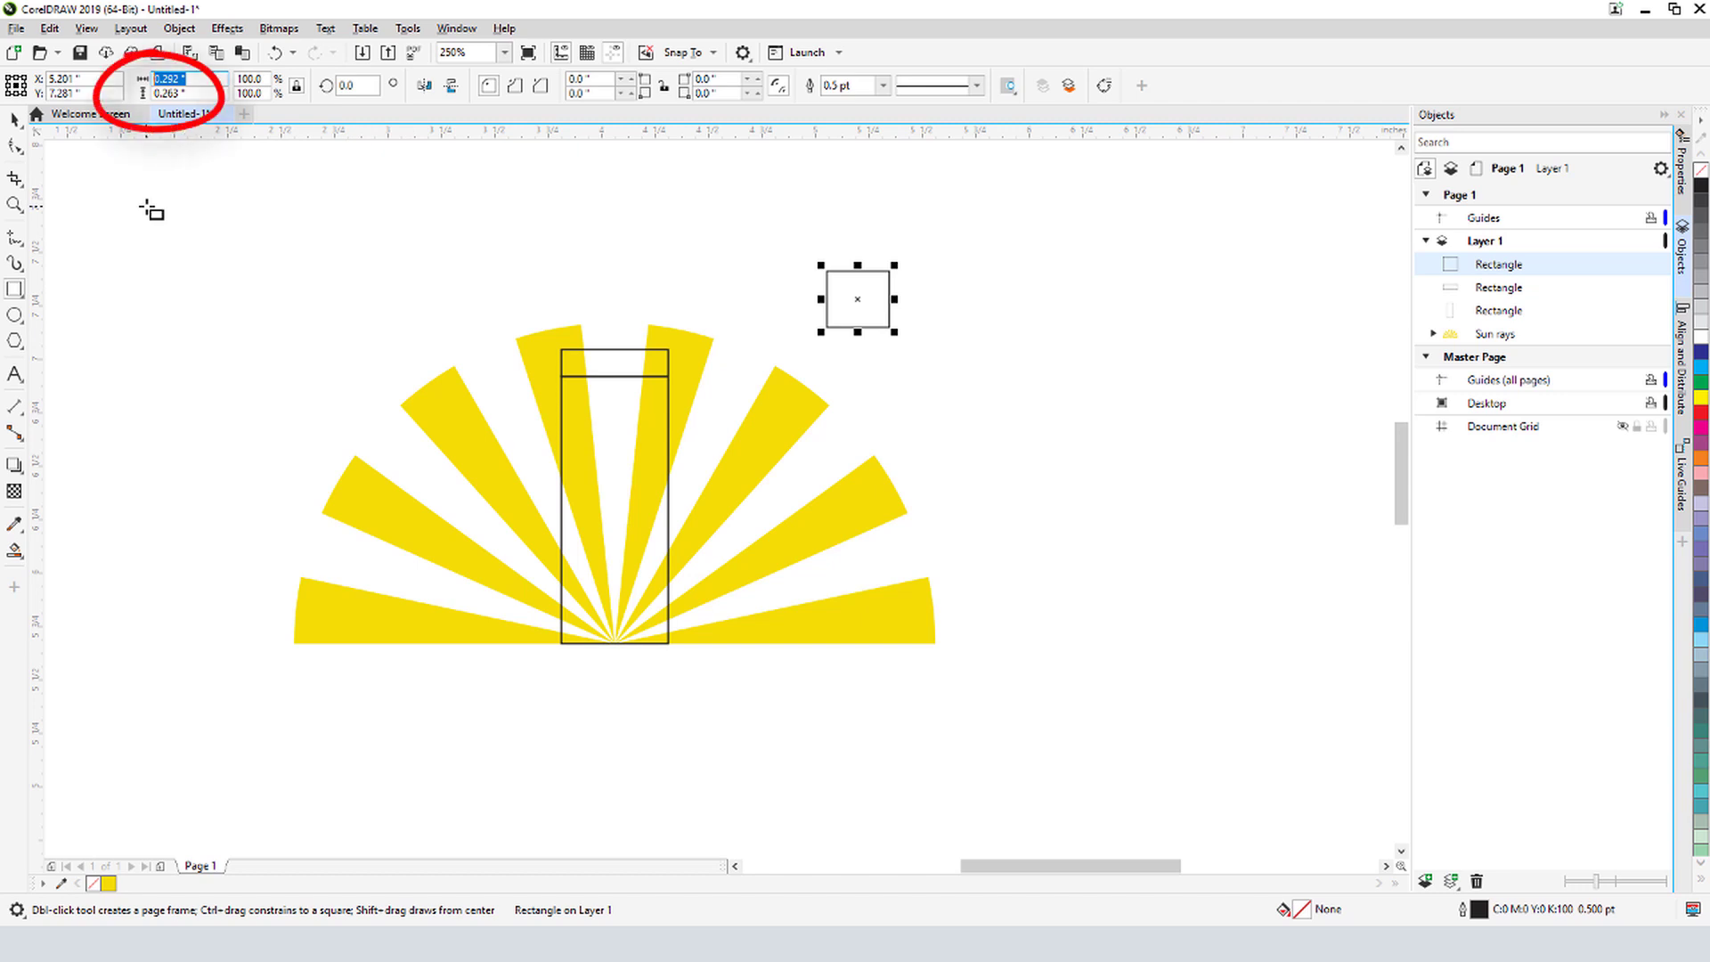
pyautogui.write('0.25')
pyautogui.press('Return')
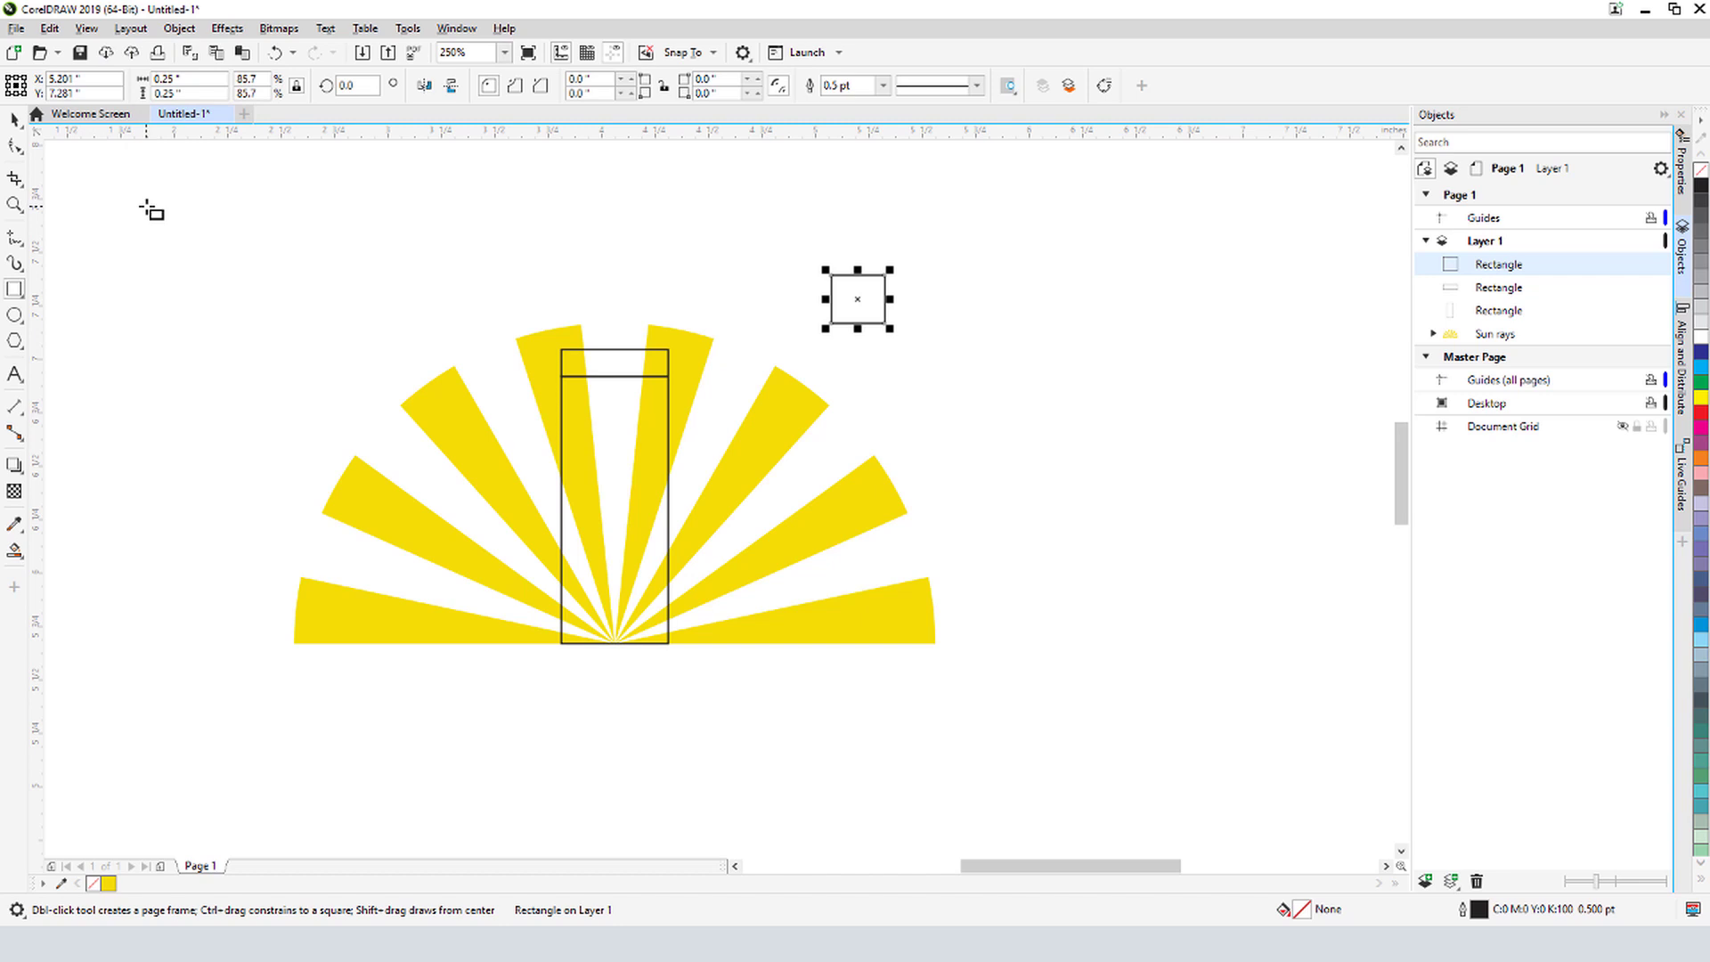
# Enable alignment guides and set the square centred on top of the platform rectangle
pyautogui.click(87, 27)
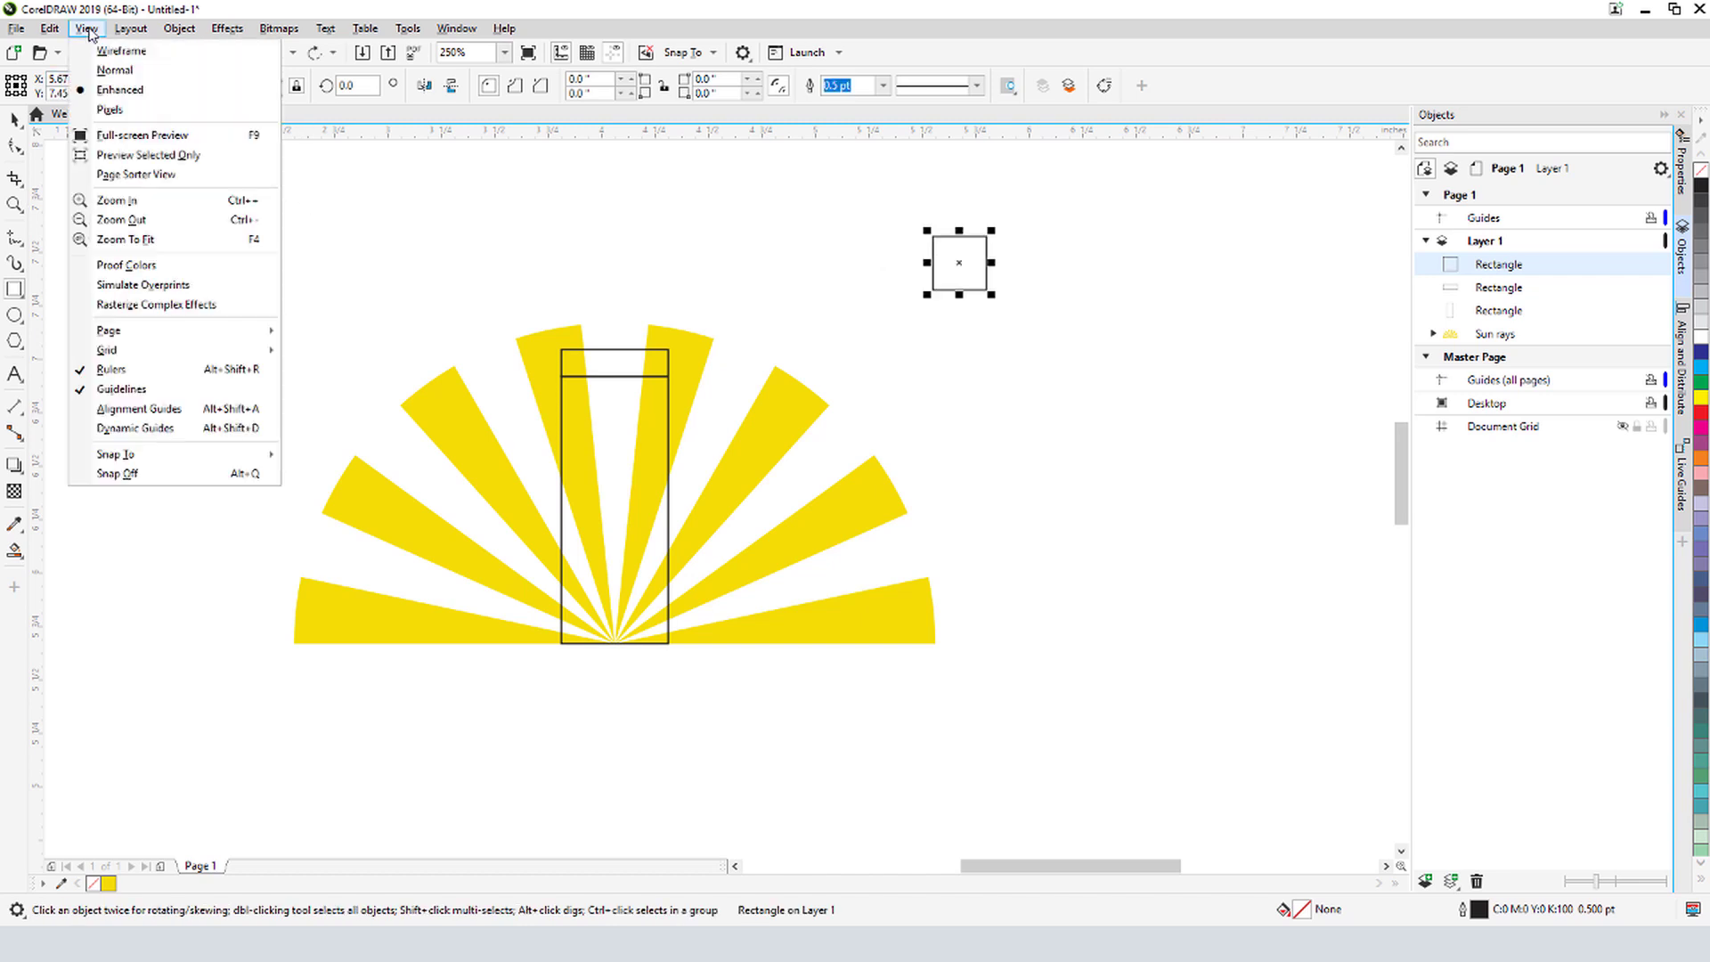
pyautogui.click(254, 411)
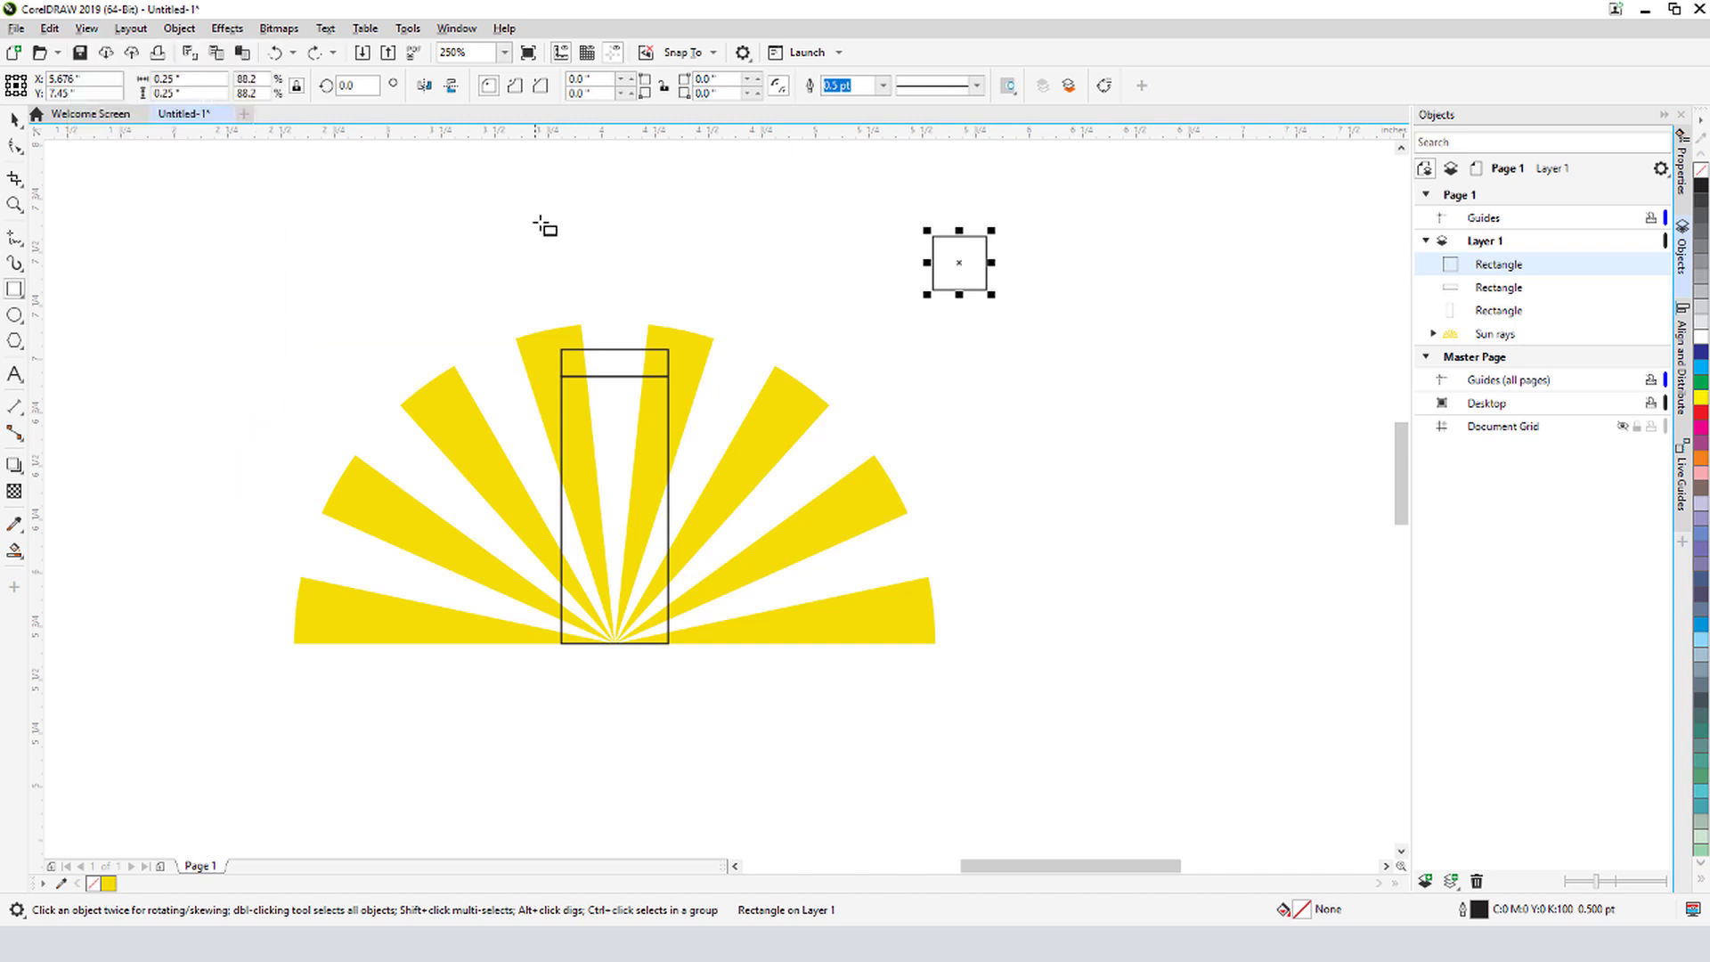
pyautogui.moveTo(962, 263); pyautogui.dragTo(641, 314)
pyautogui.moveTo(614, 314); pyautogui.dragTo(617, 331)
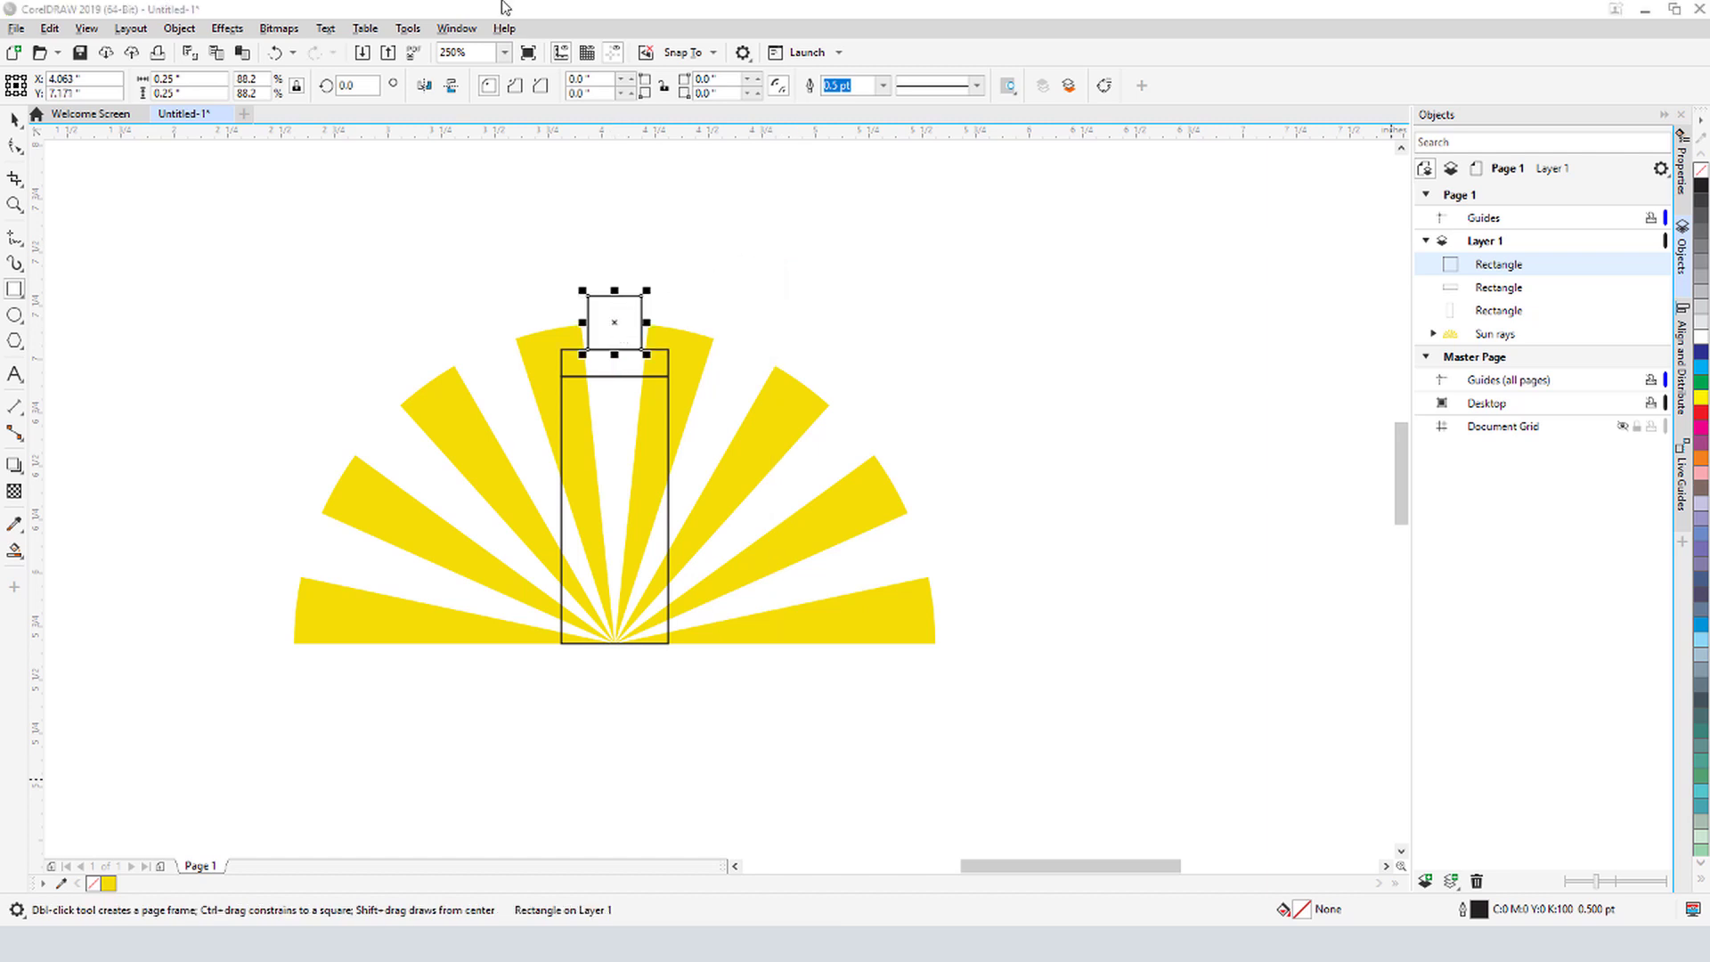
# Fill the tall tower and thin platform white, and the small top square red
pyautogui.click(14, 118)
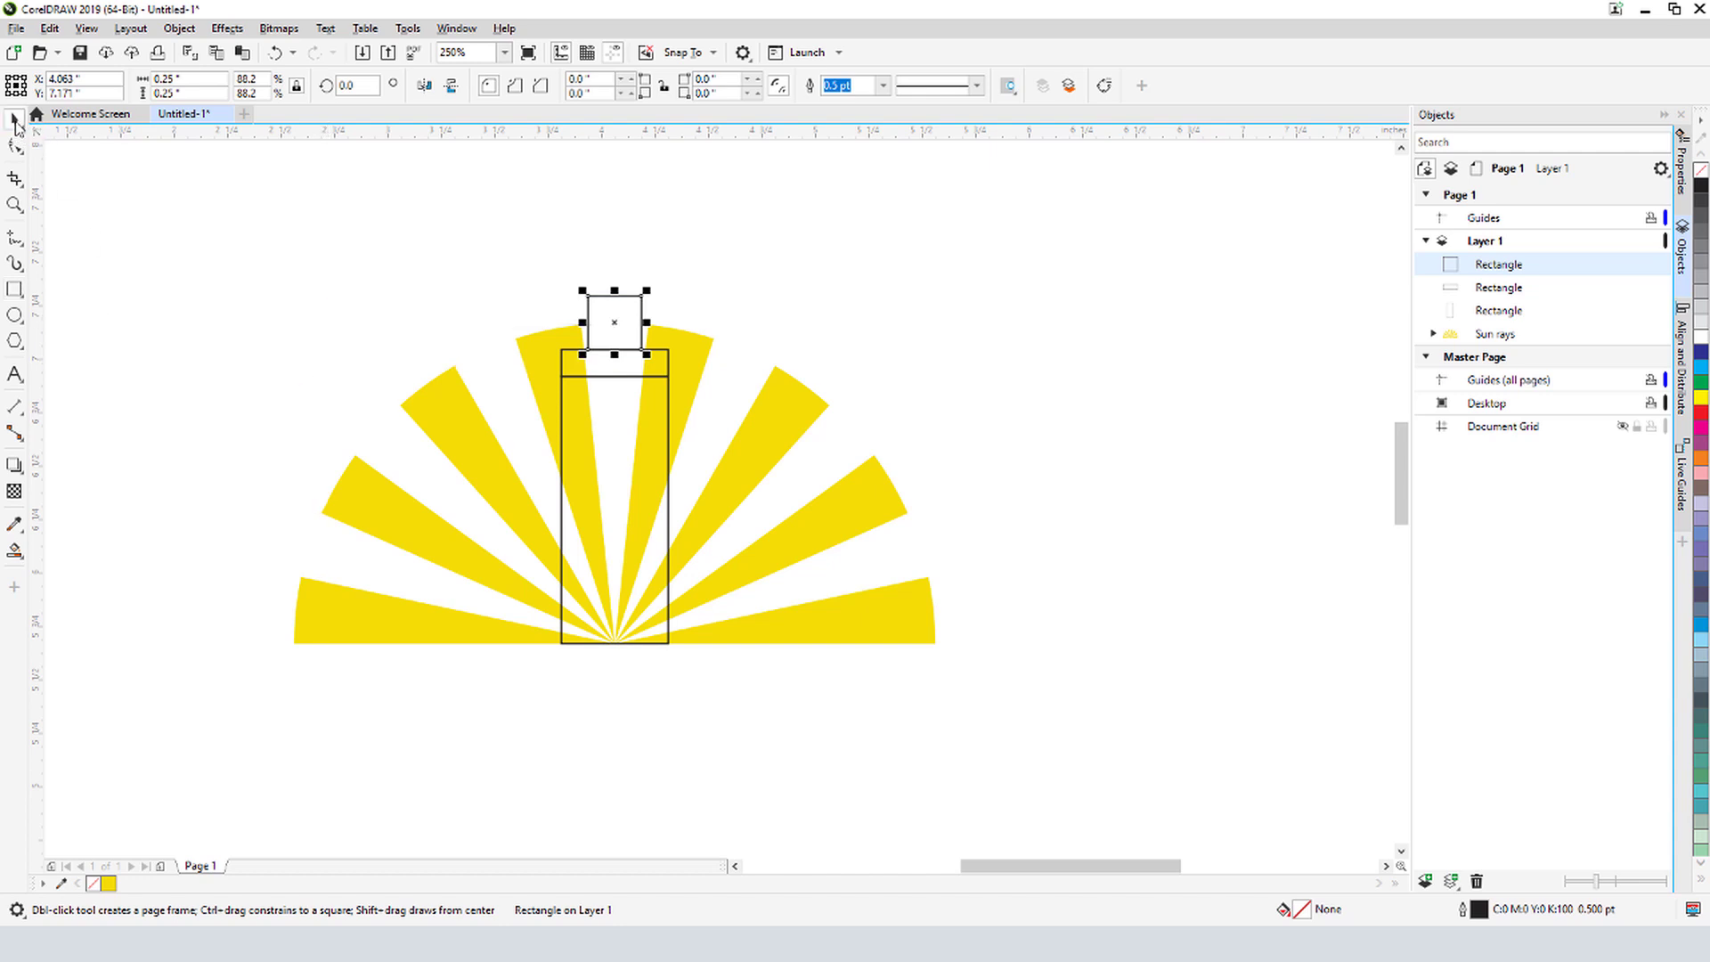
pyautogui.click(668, 621)
pyautogui.keyDown('shift'); pyautogui.click(627, 359); pyautogui.keyUp('shift')
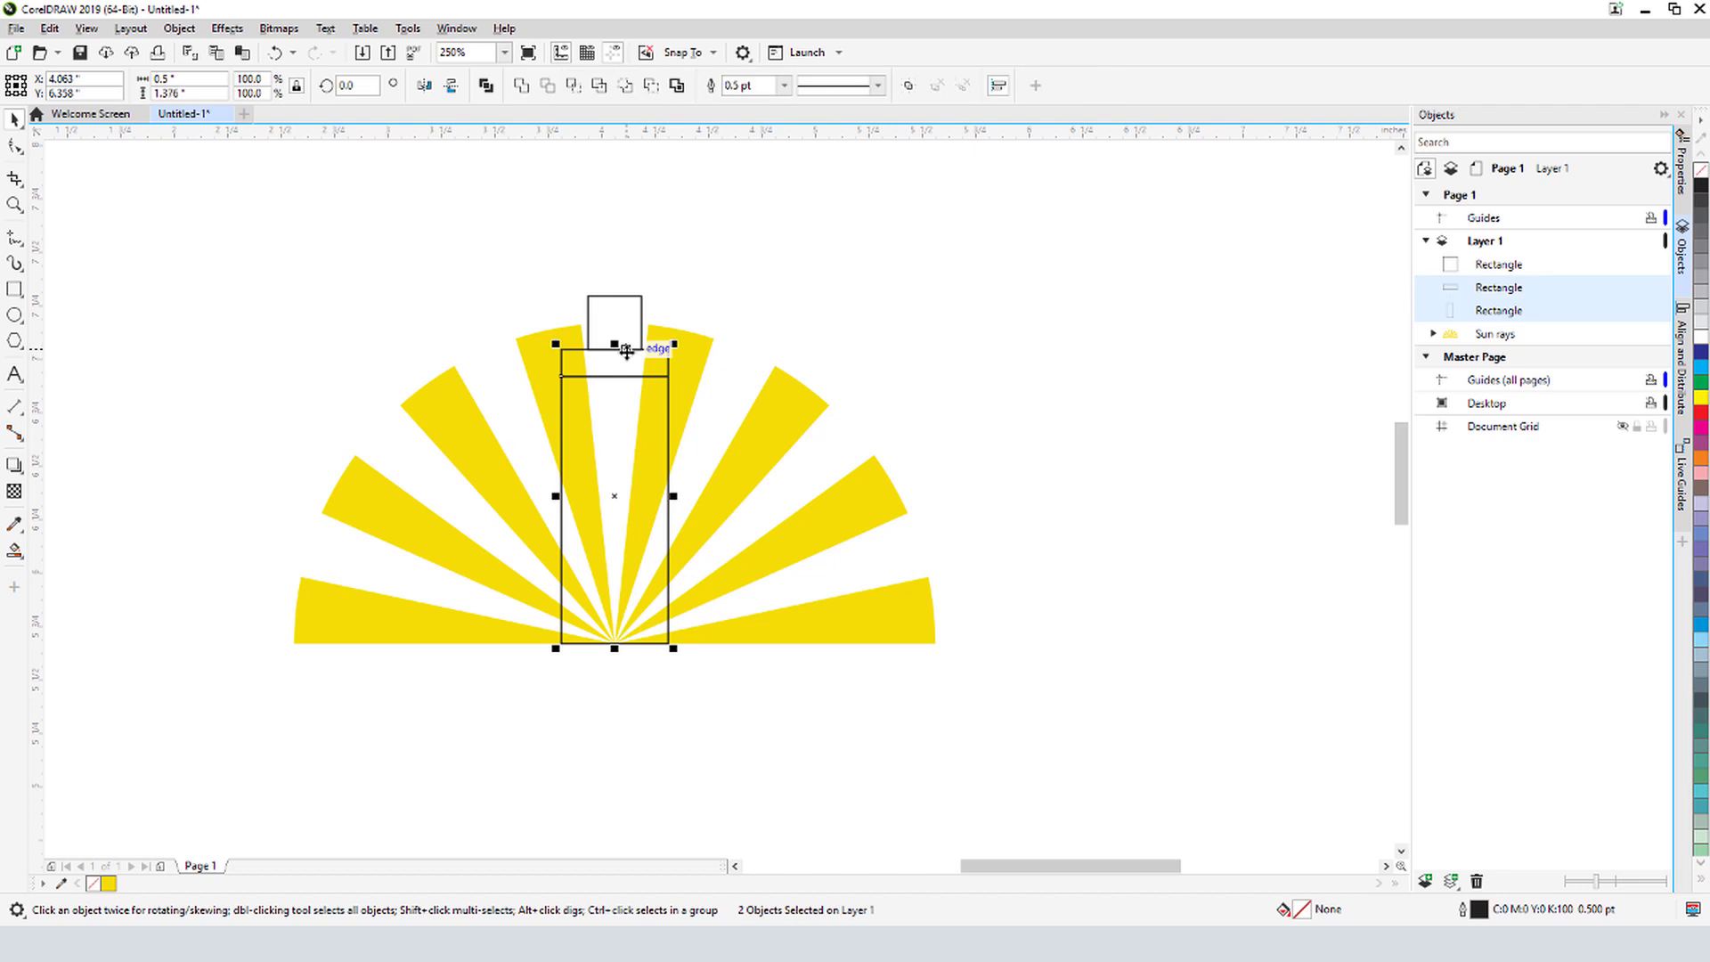
pyautogui.click(1701, 337)
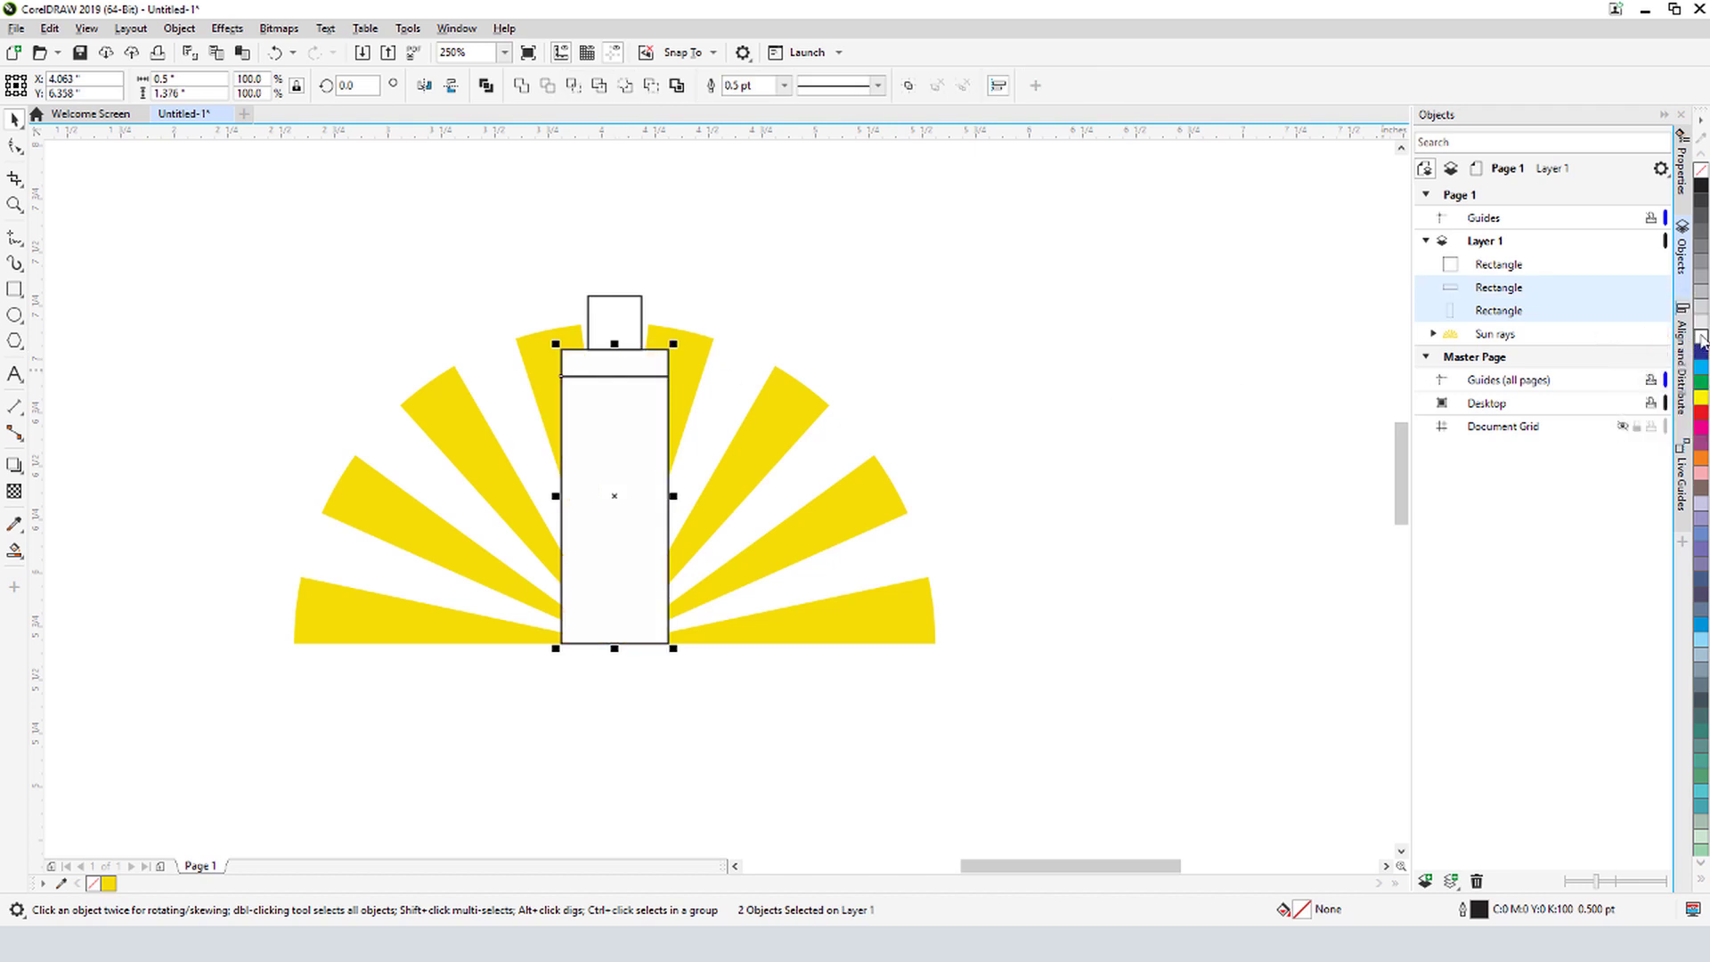
pyautogui.click(634, 310)
pyautogui.click(1702, 414)
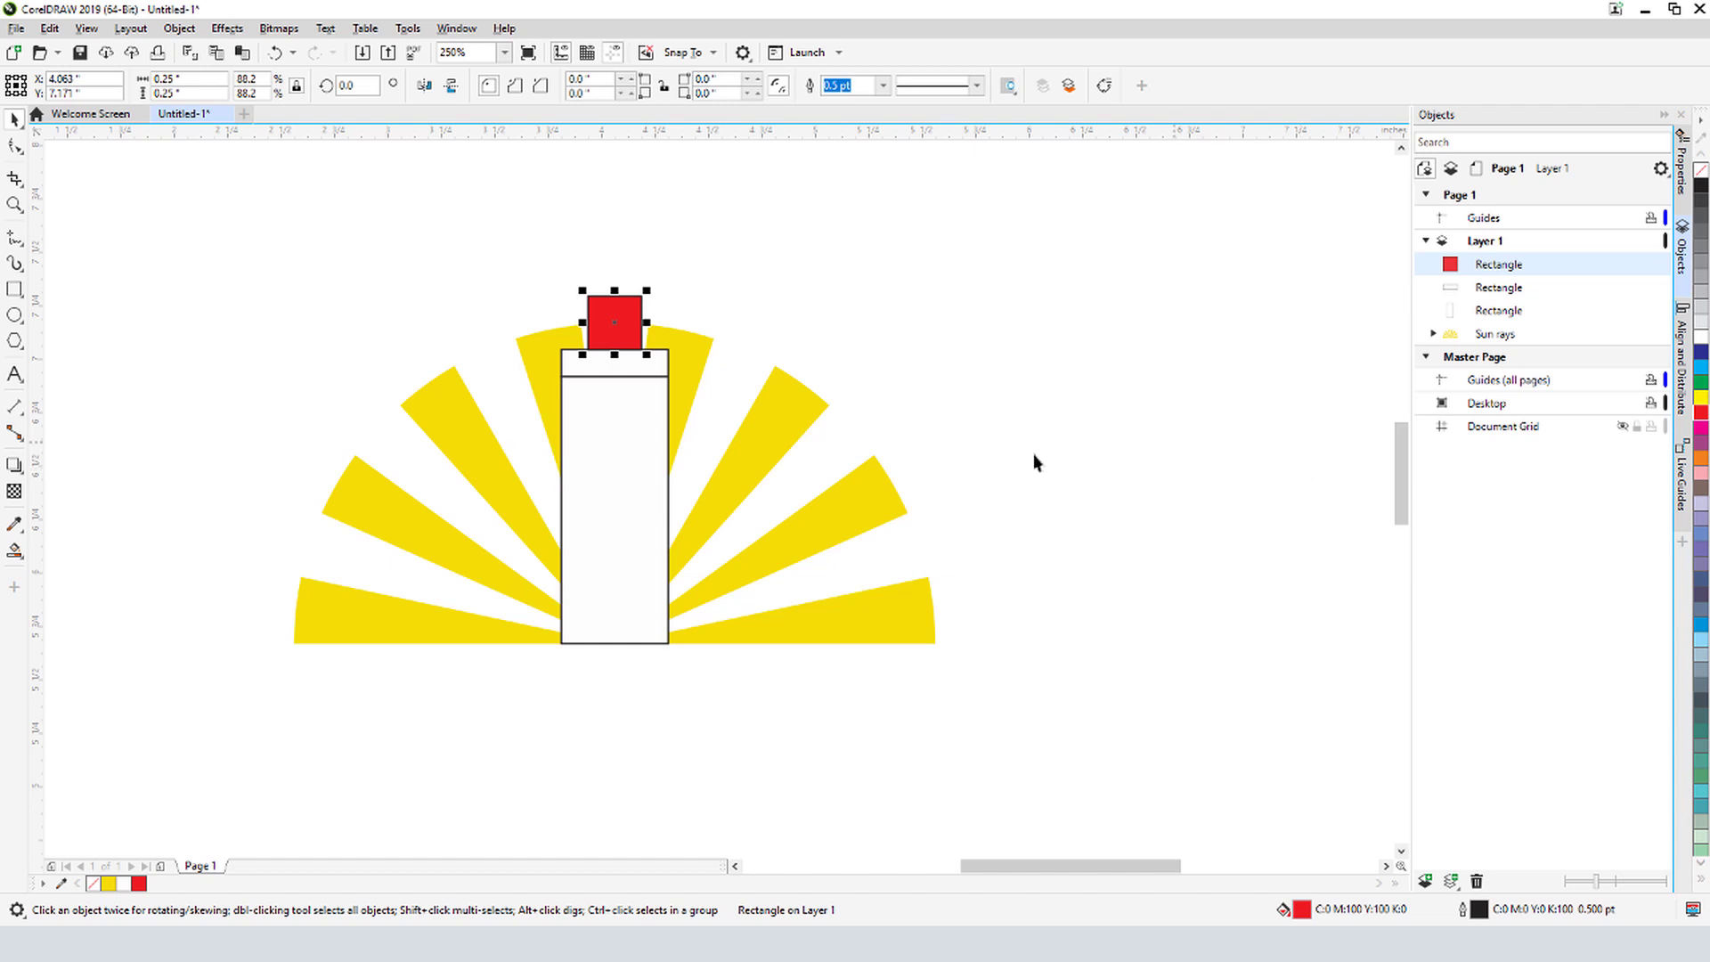
# Convert the tower rectangle to curves and pull its top nodes inward to taper it
pyautogui.rightClick(606, 408)
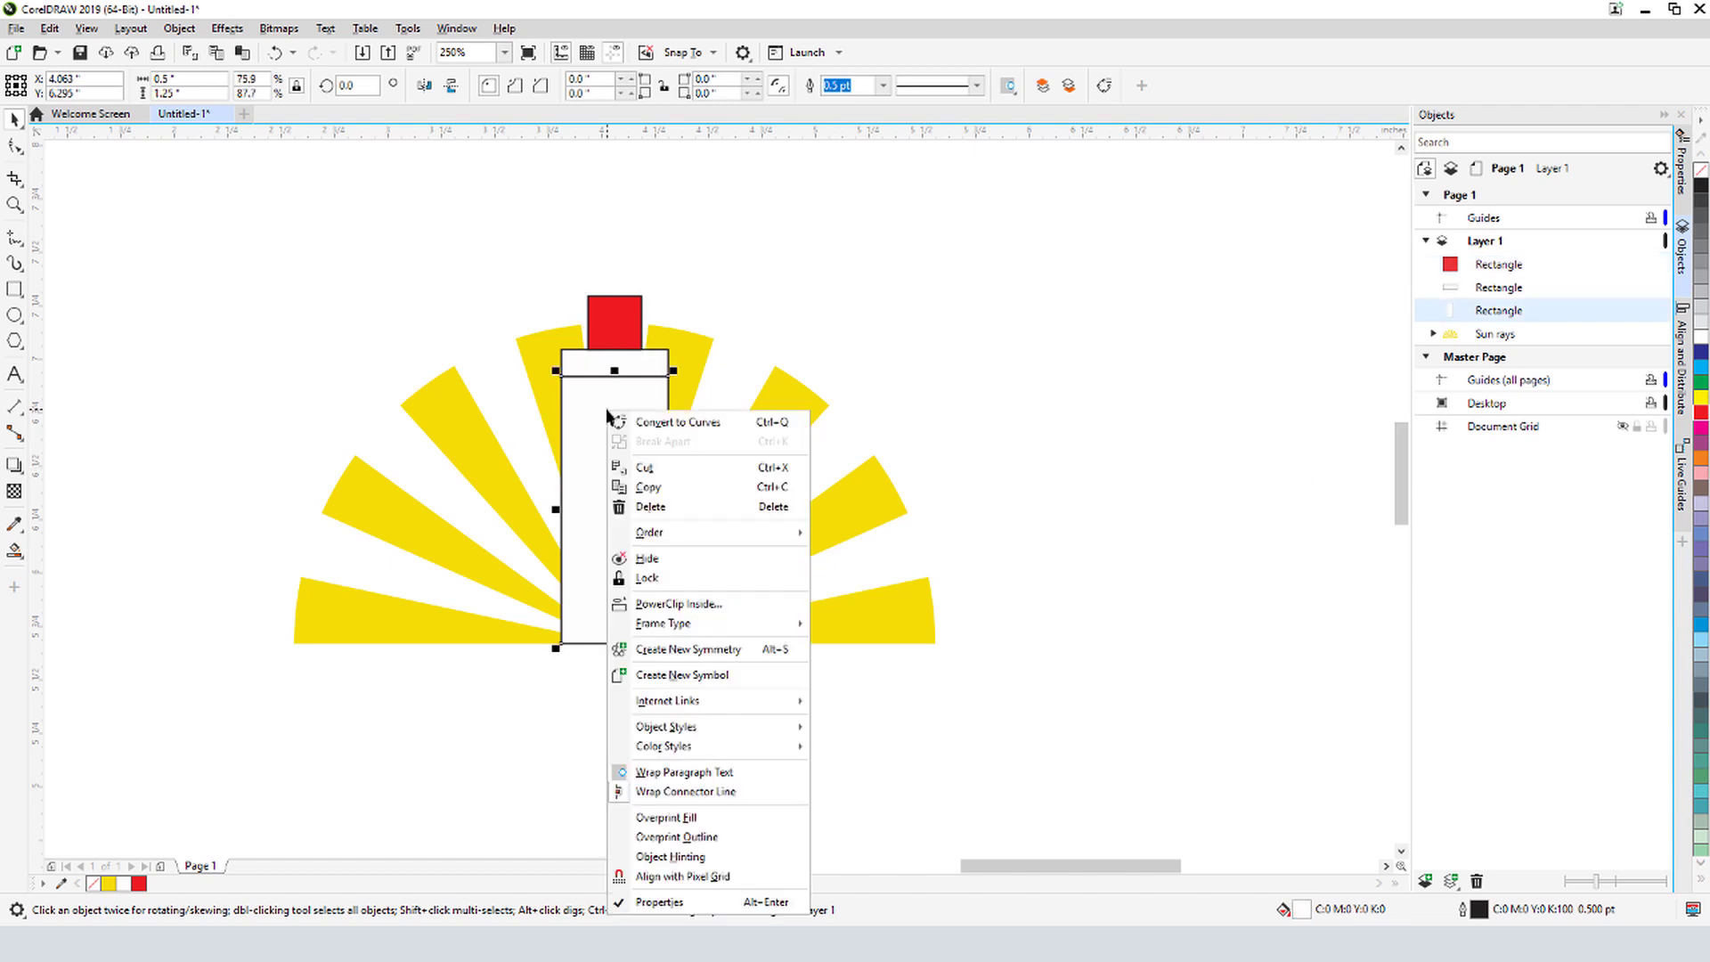
pyautogui.click(732, 434)
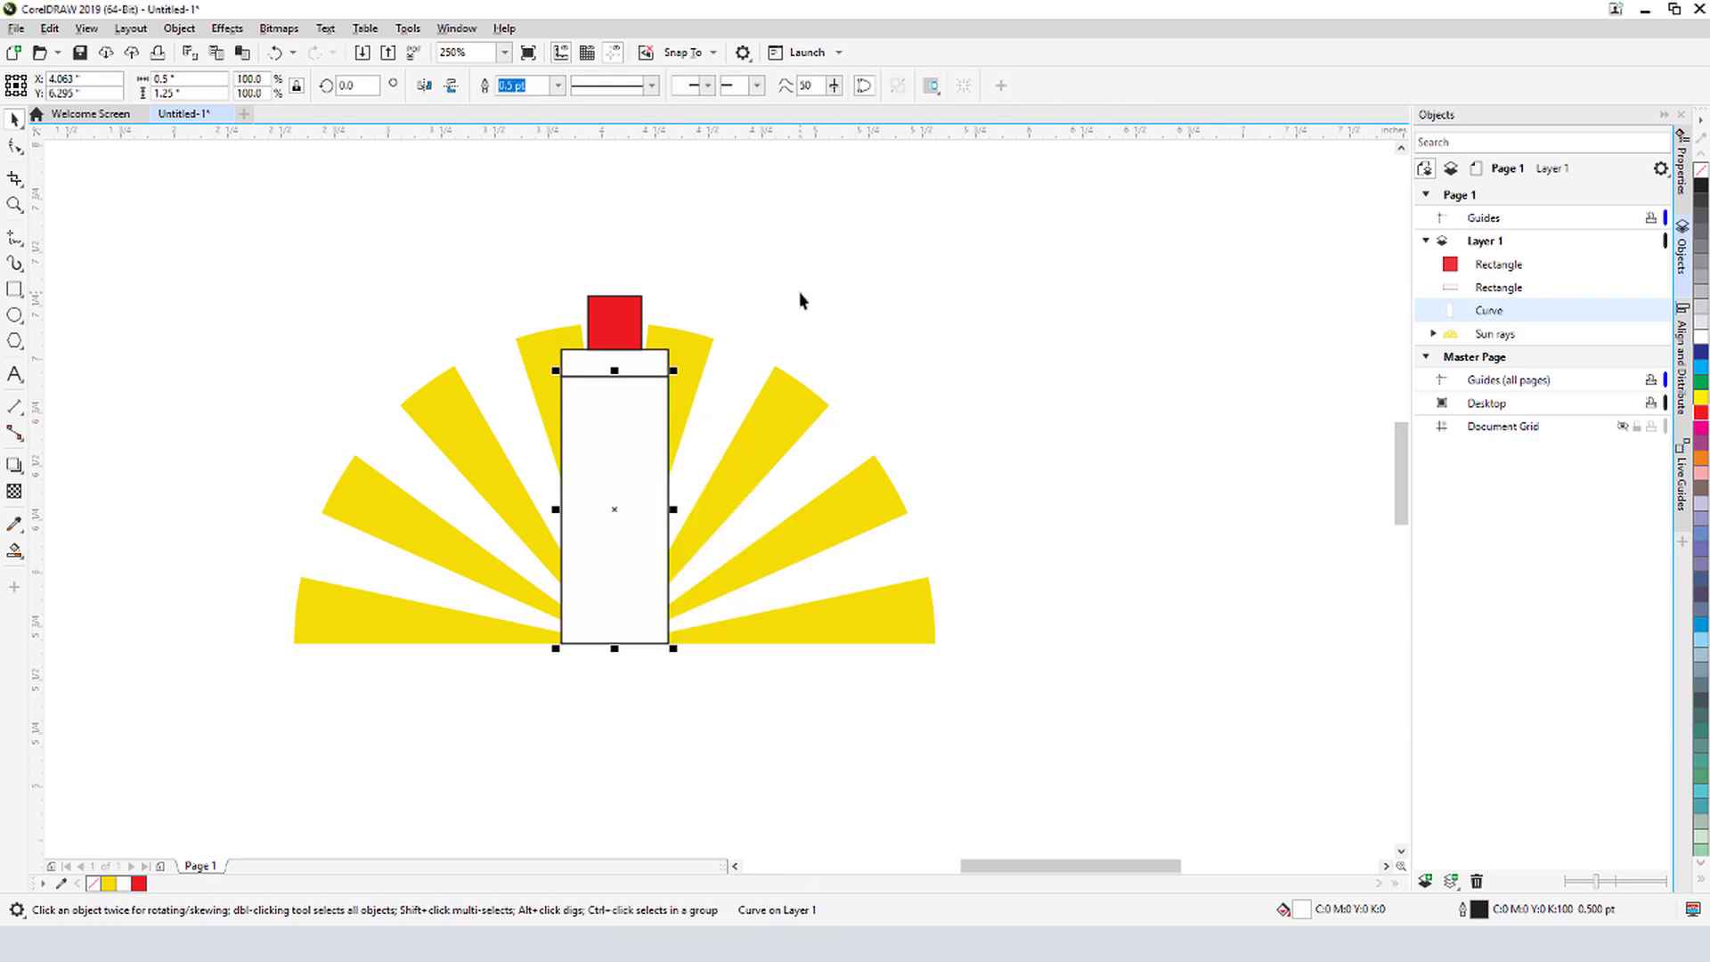
pyautogui.click(15, 147)
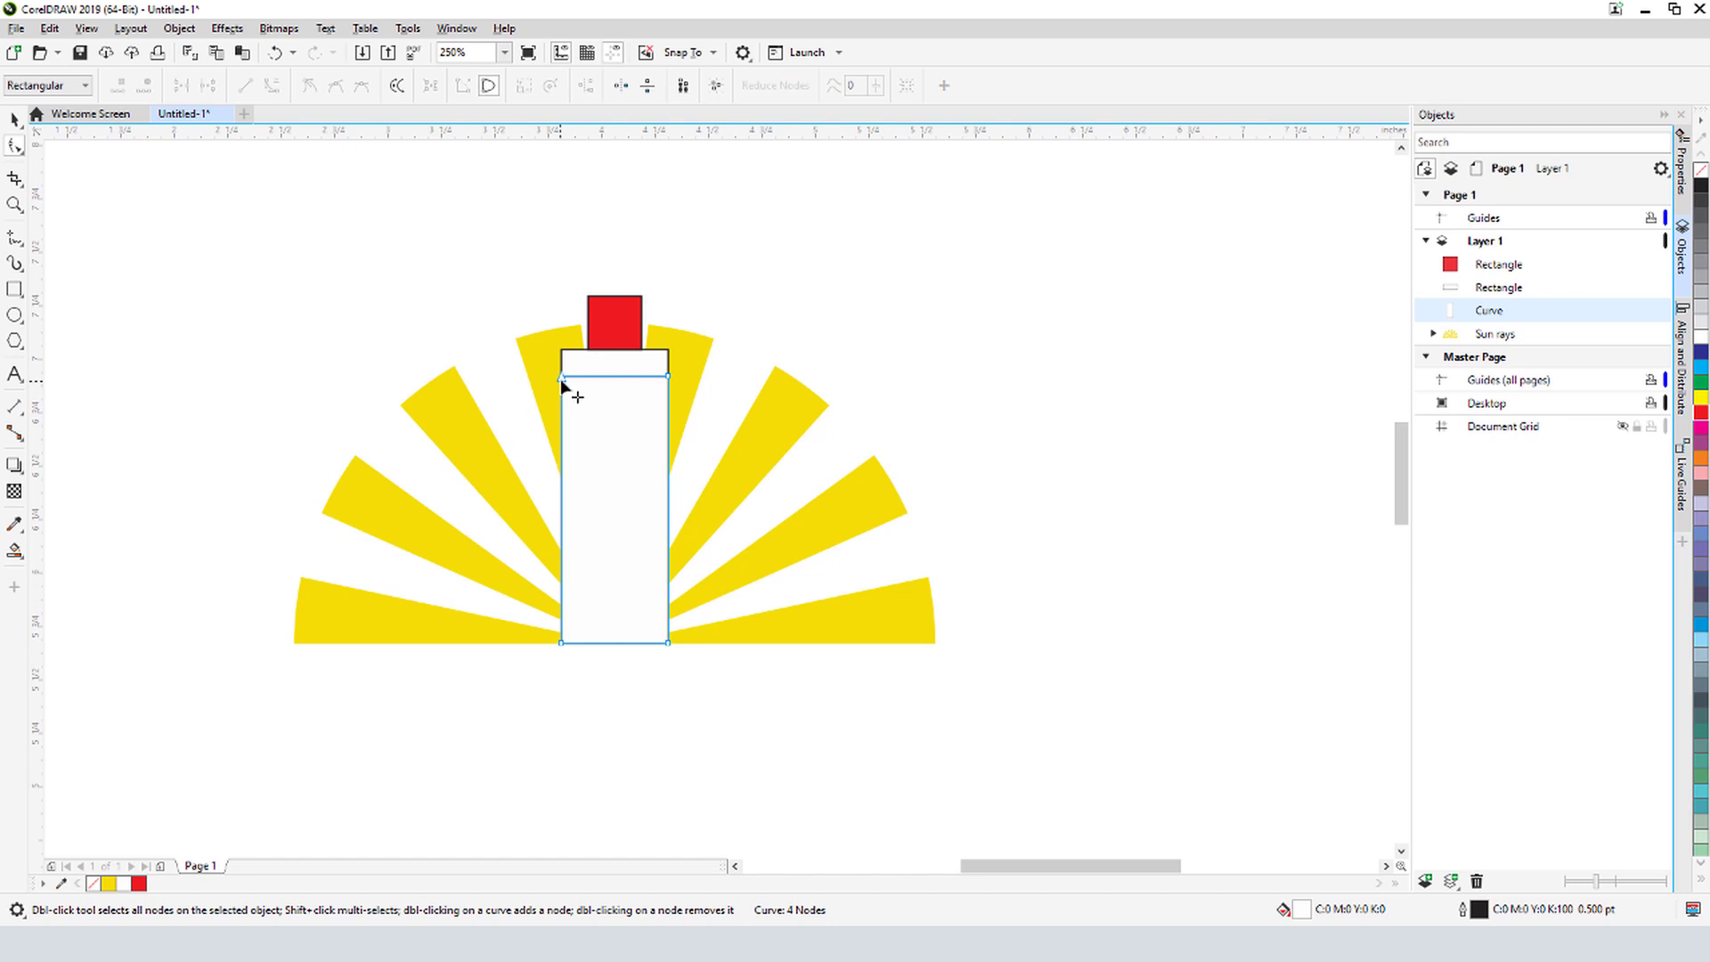
pyautogui.moveTo(561, 377); pyautogui.dragTo(643, 377)
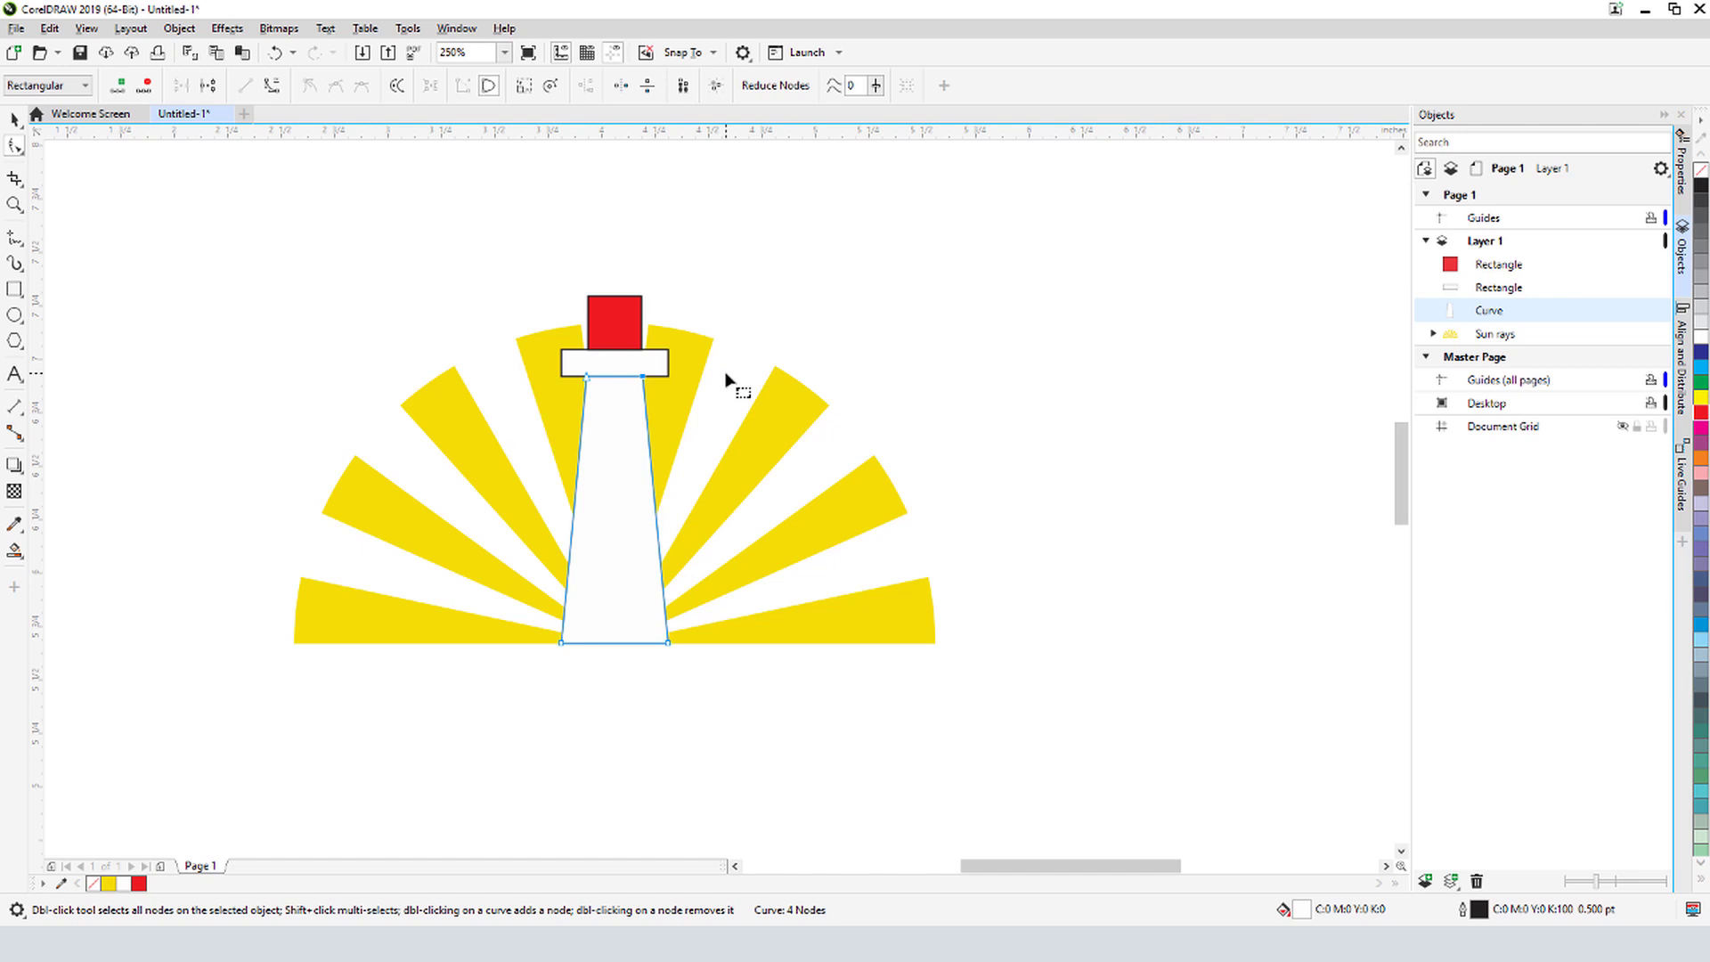
# Give the red square's top-left and top-right corners a 0.2" radius
pyautogui.click(14, 119)
pyautogui.click(619, 313)
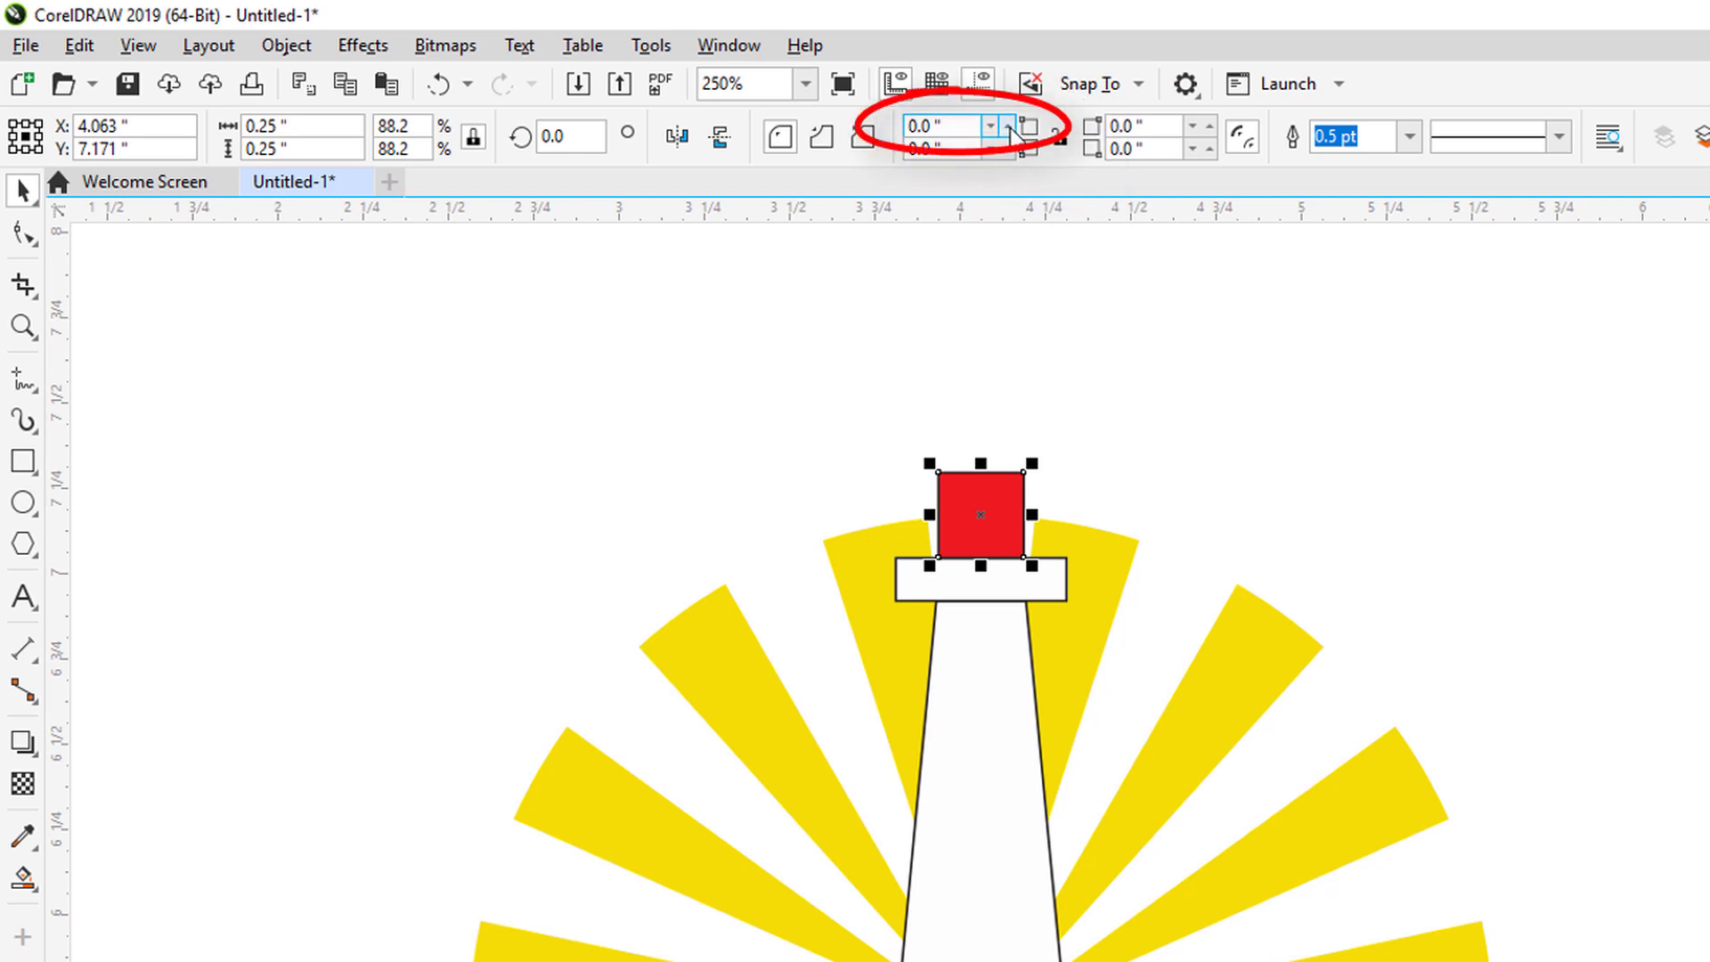
pyautogui.moveTo(1010, 131); pyautogui.dragTo(1009, 137)
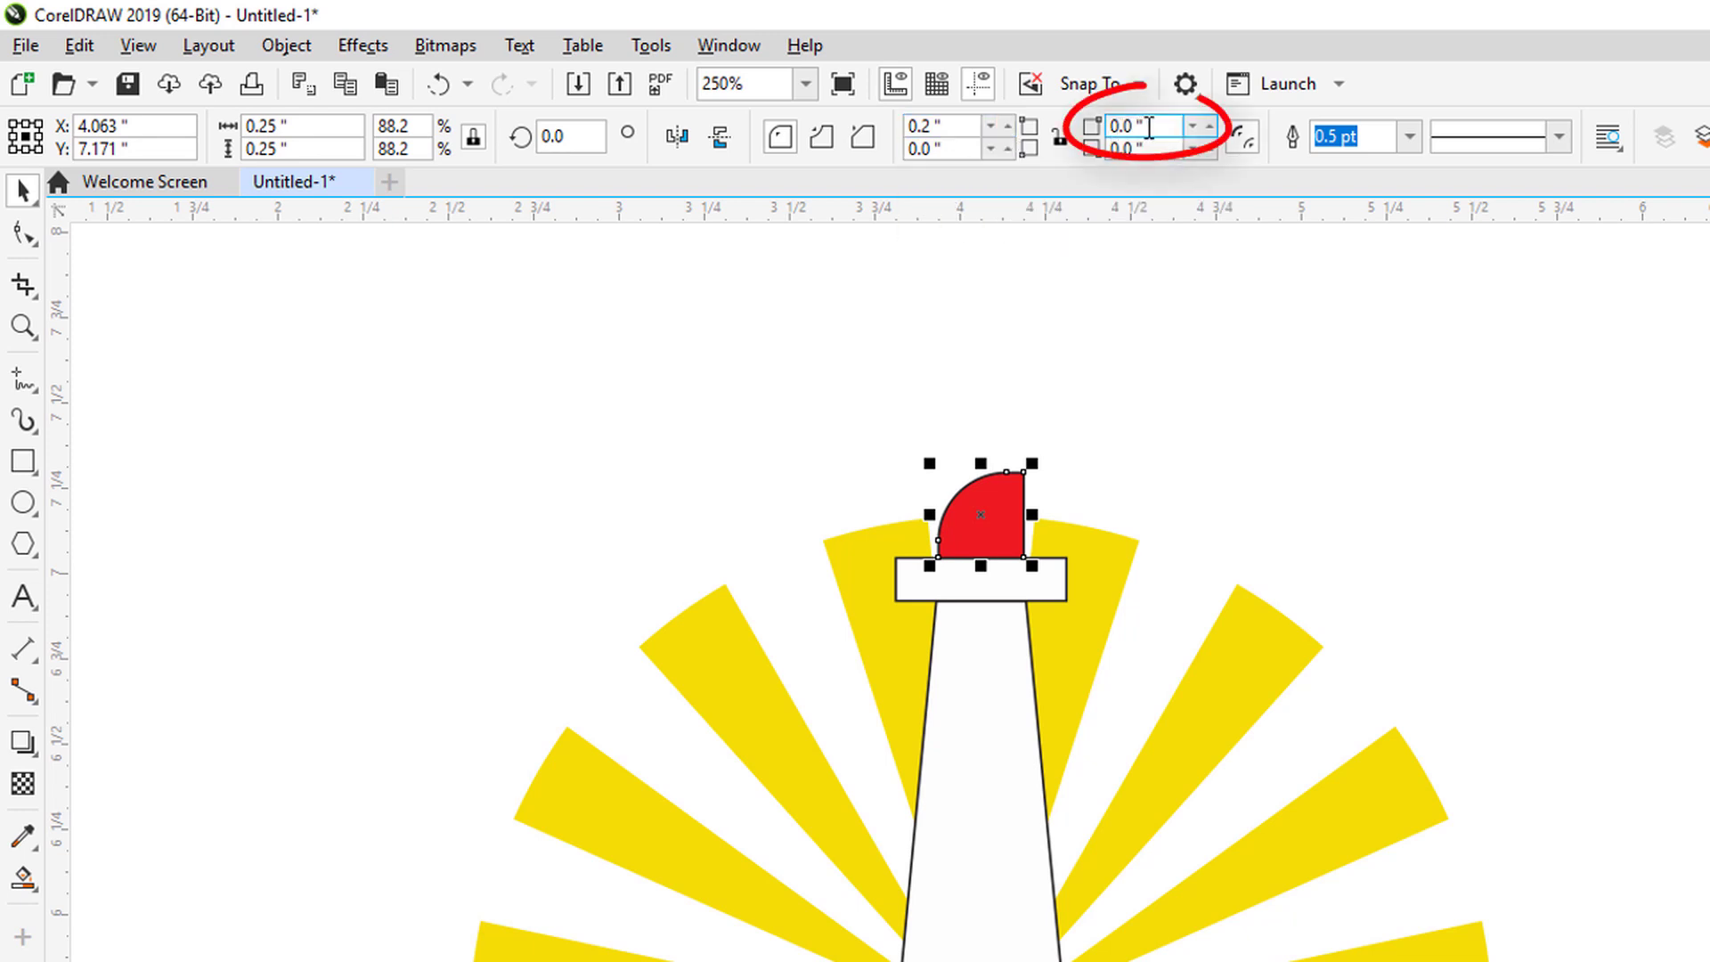
pyautogui.click(1145, 125)
pyautogui.write('0.2')
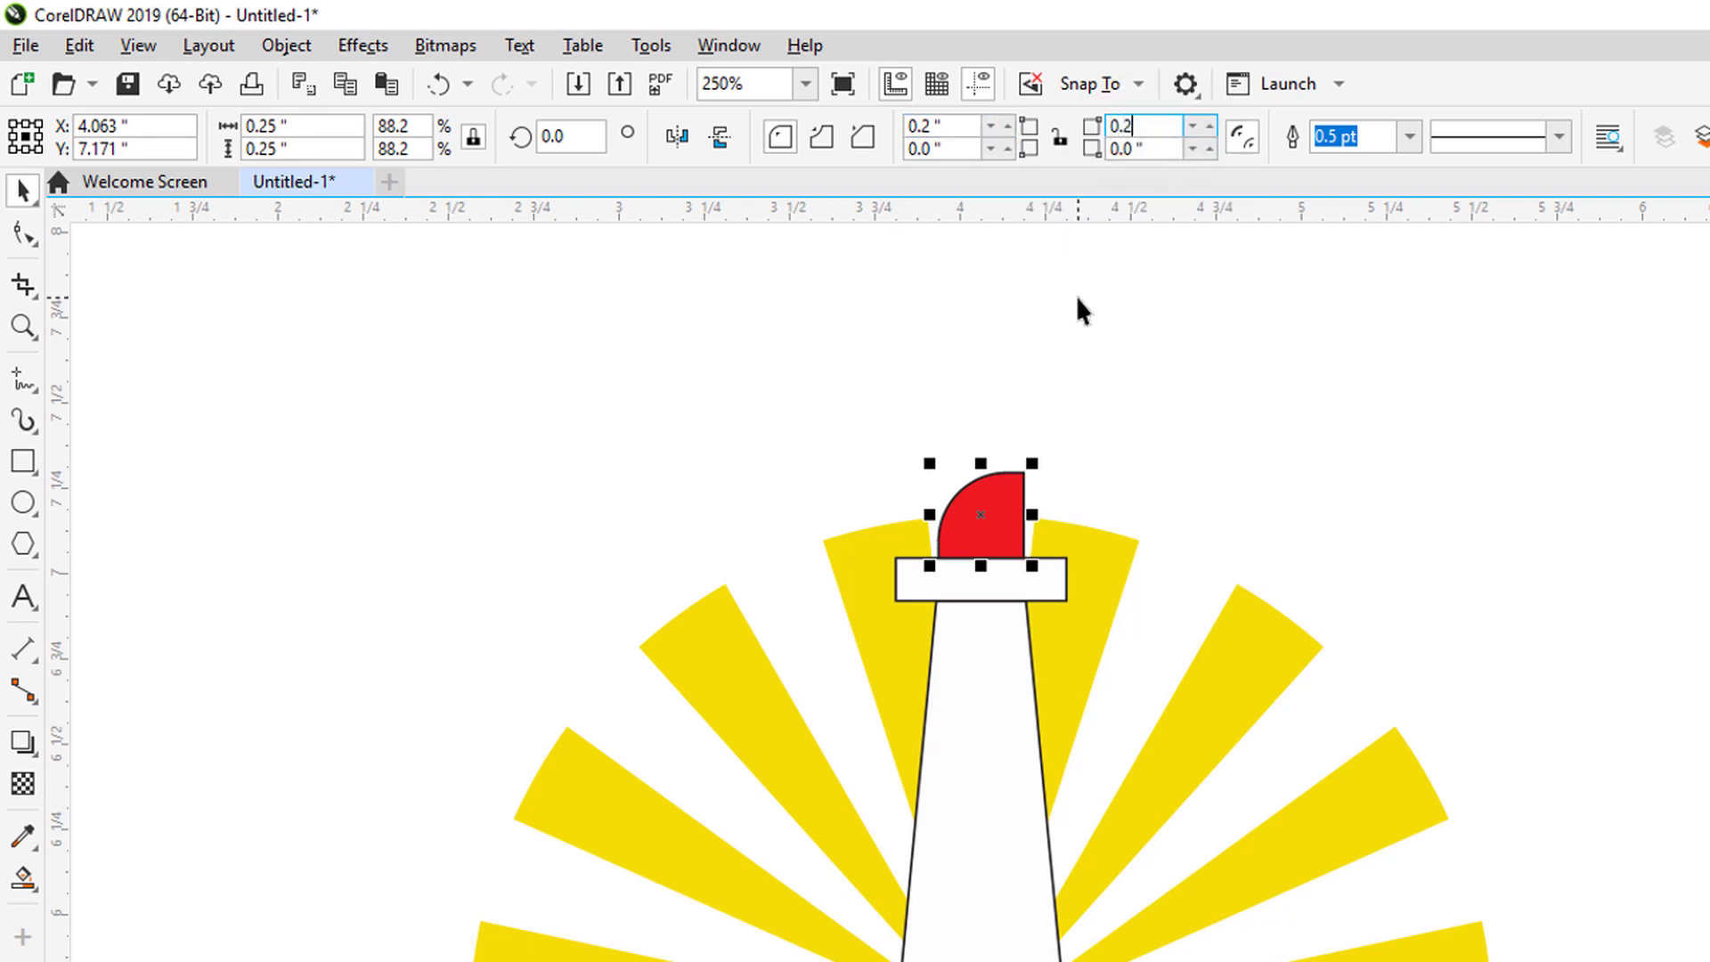
pyautogui.press('Return')
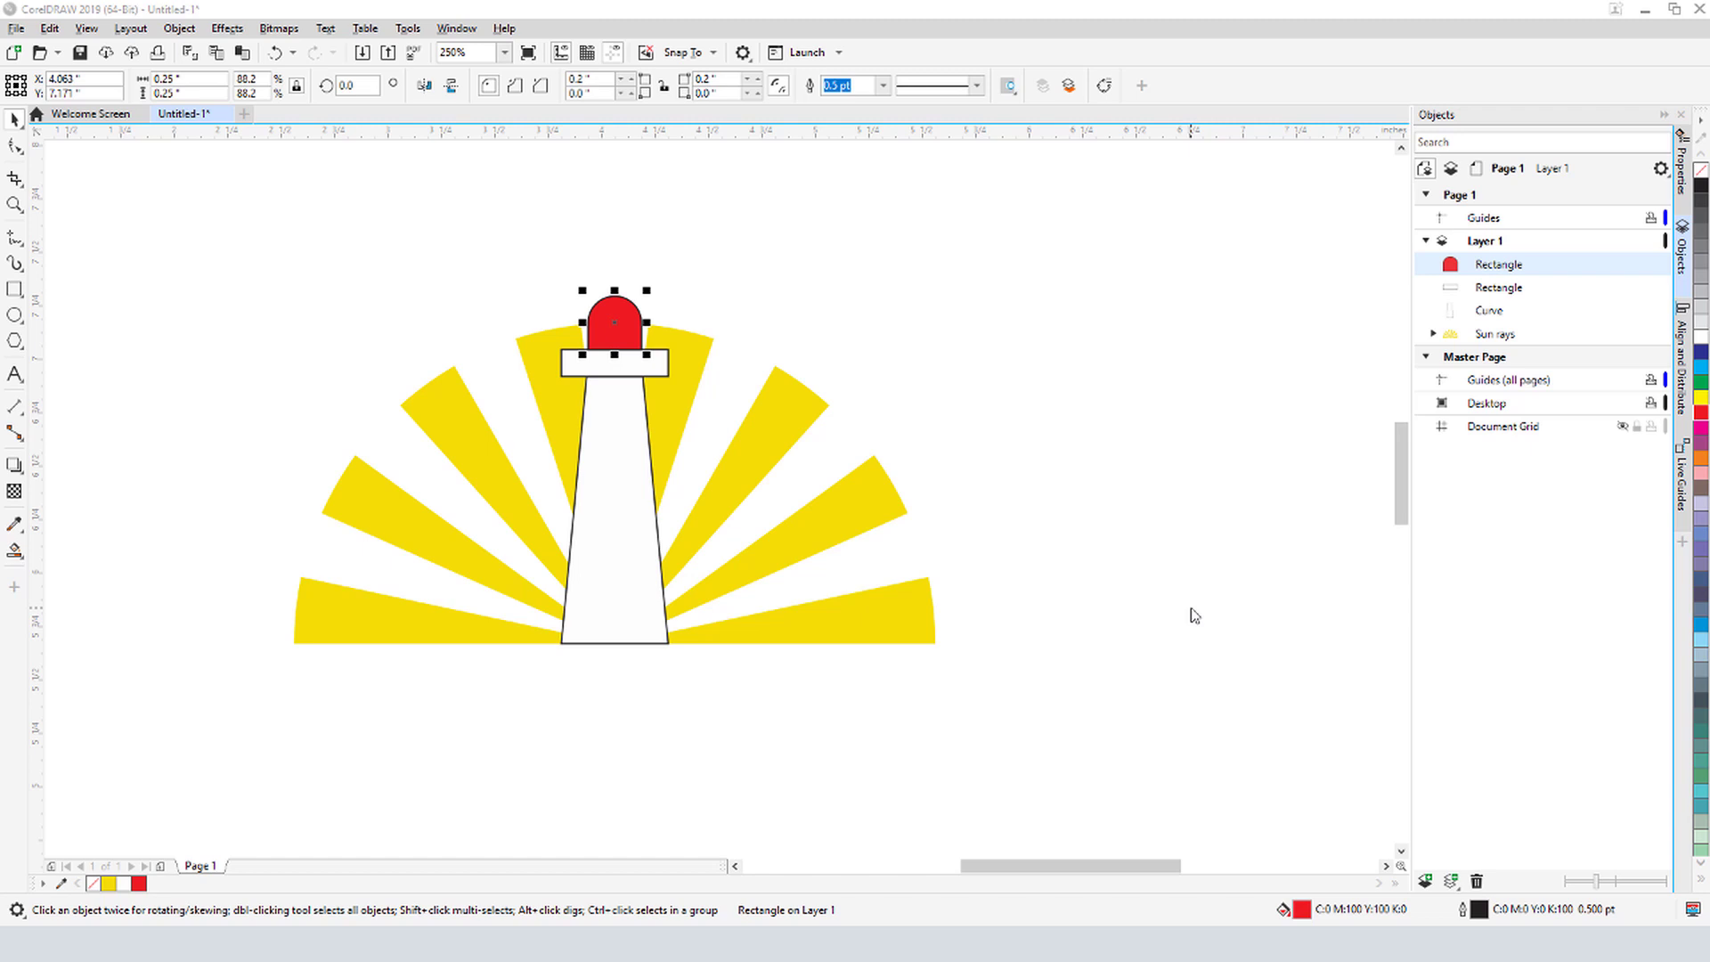
# Duplicate the red dome, colour the copy black, convert it to curves and stretch it to 150% height
pyautogui.hotkey('ctrl', 'v')
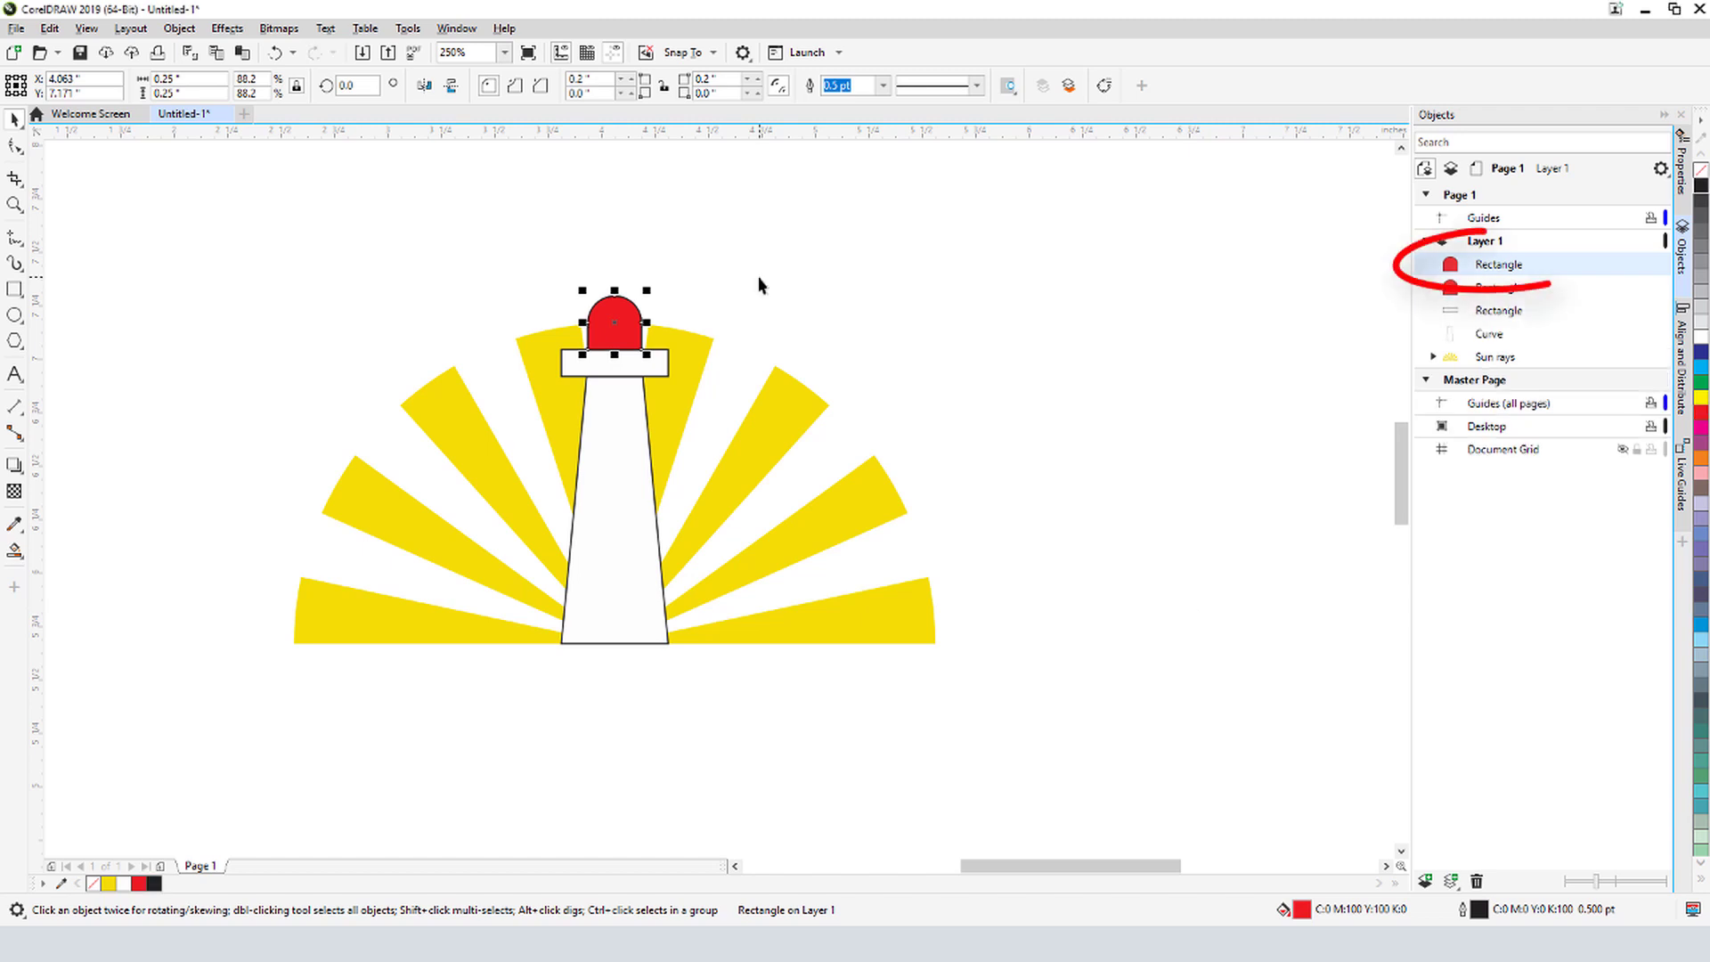
pyautogui.click(1700, 185)
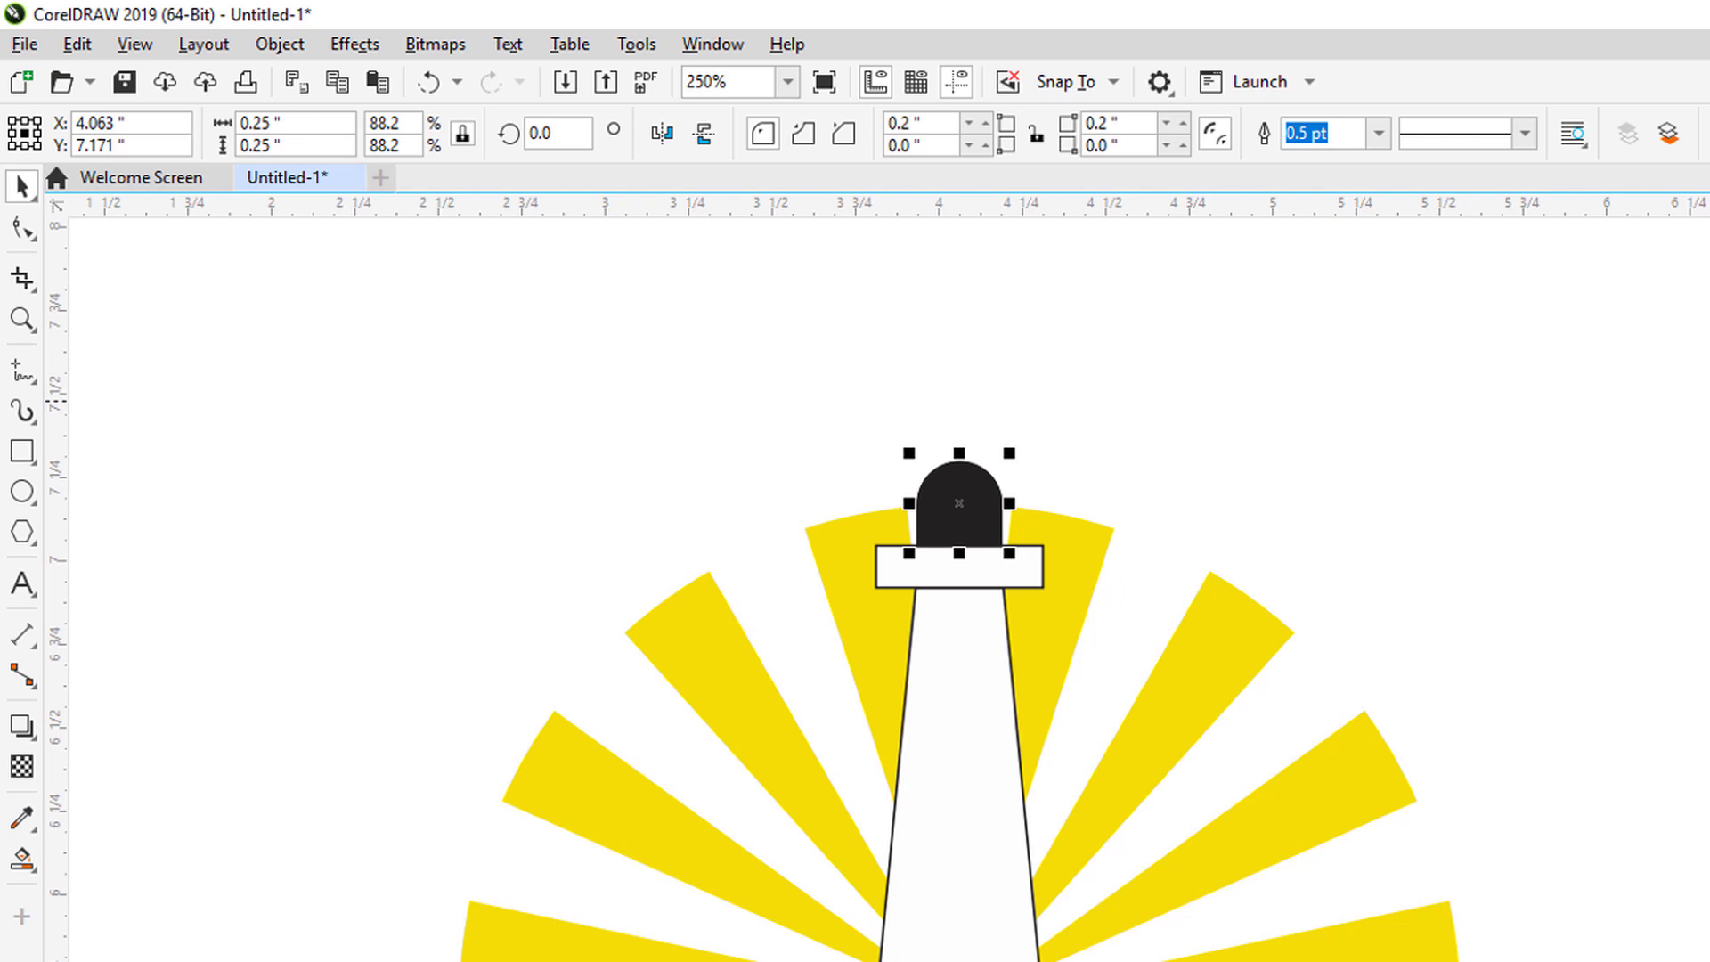
pyautogui.rightClick(972, 490)
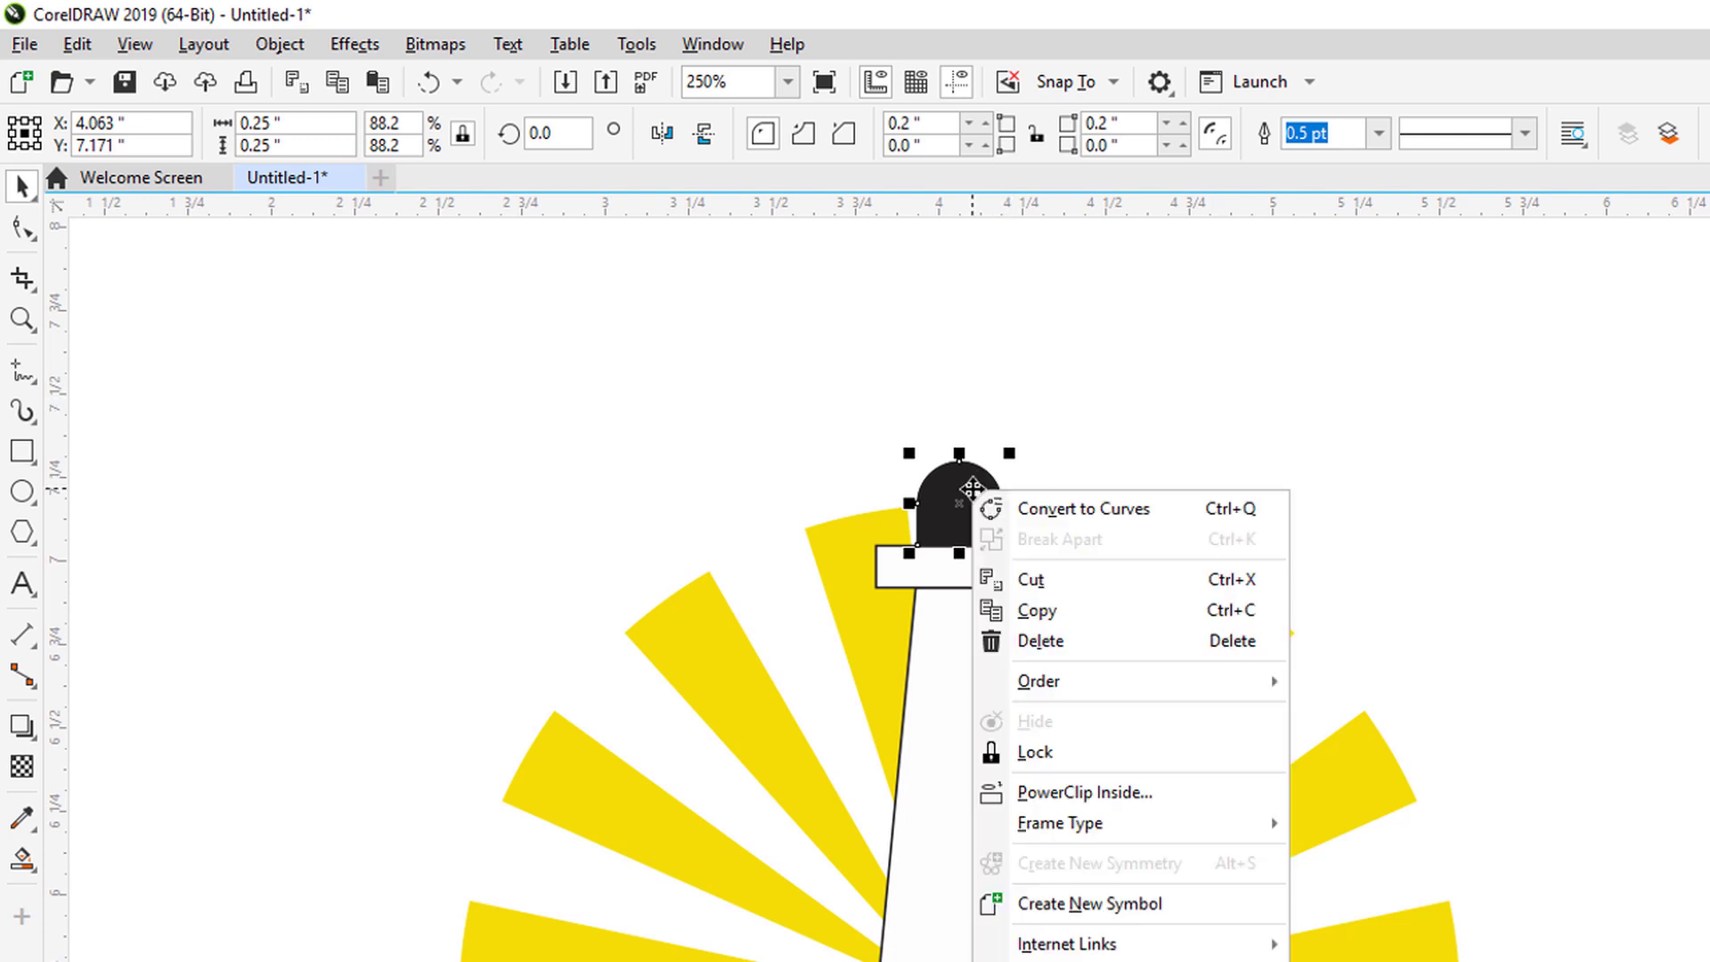
pyautogui.click(1051, 523)
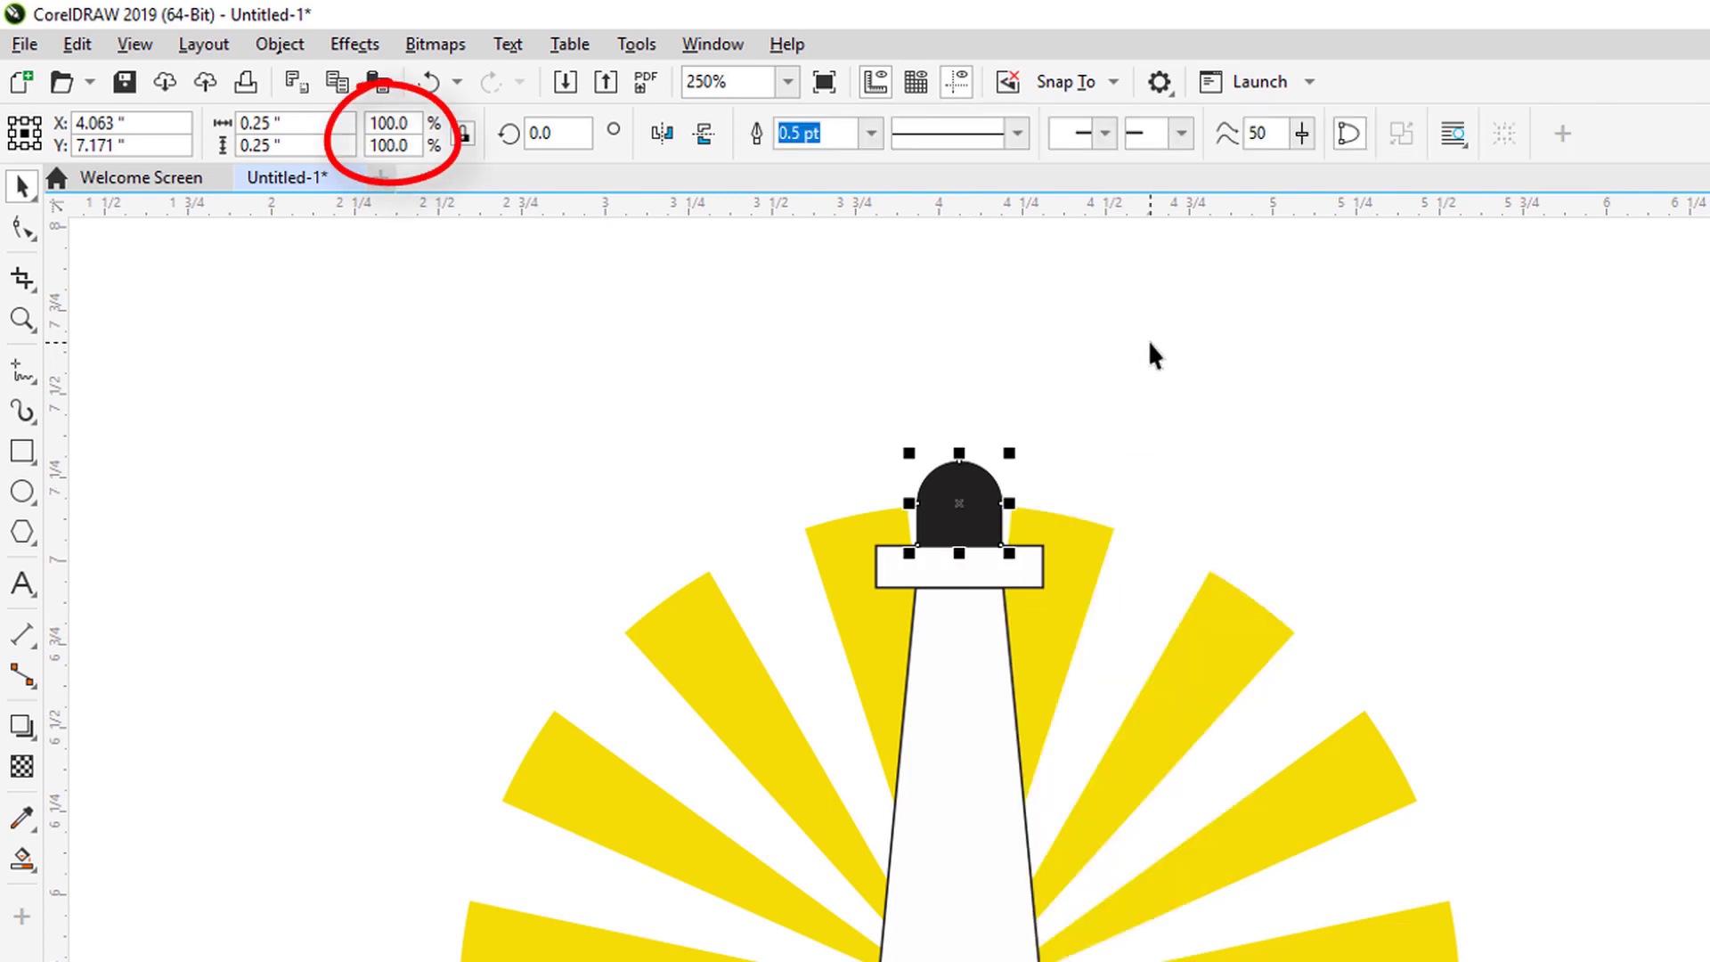
pyautogui.click(462, 136)
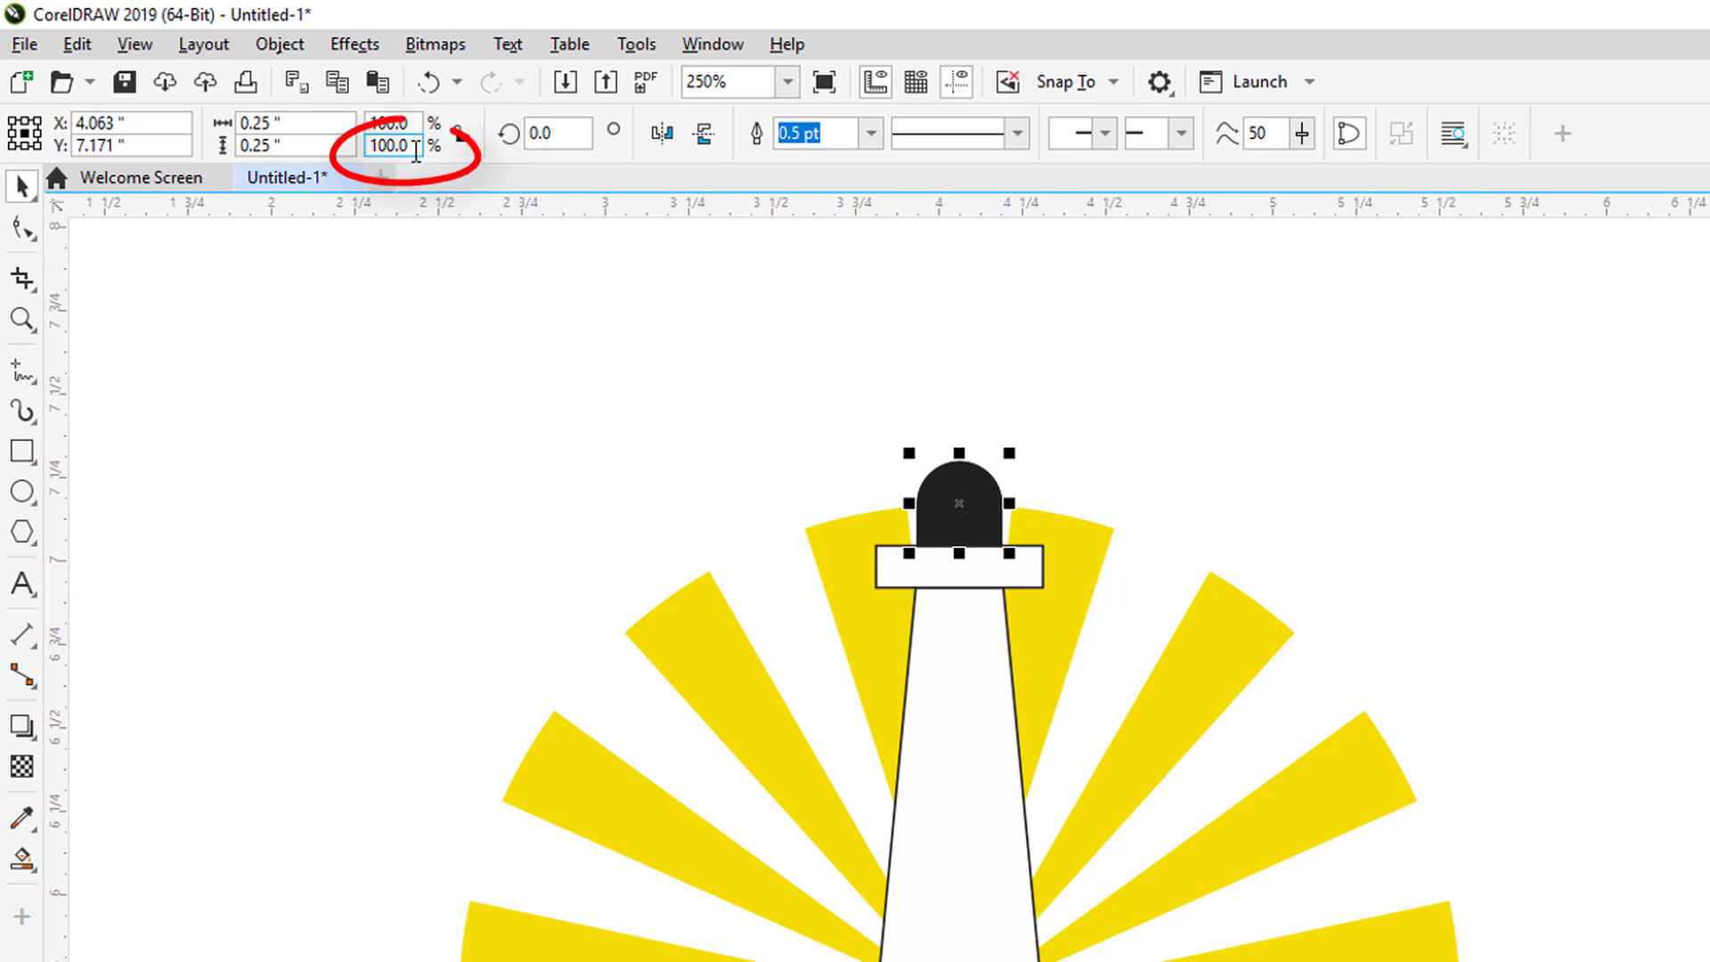
pyautogui.write('+')
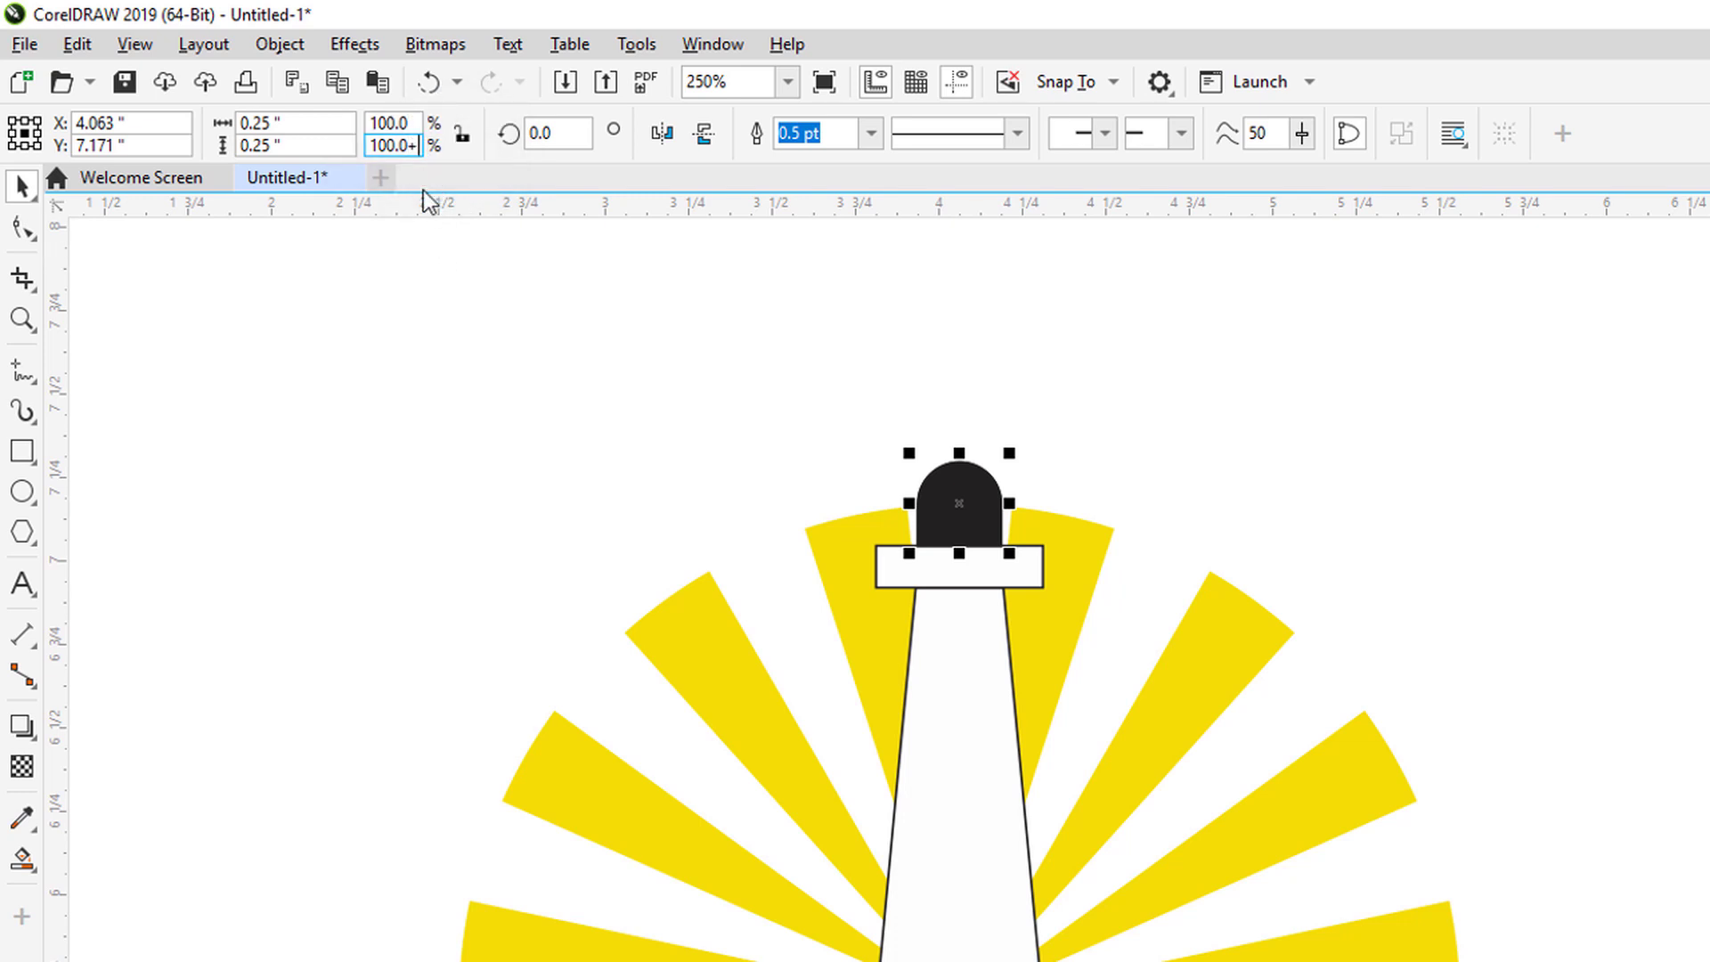
pyautogui.write('50')
pyautogui.press('Return')
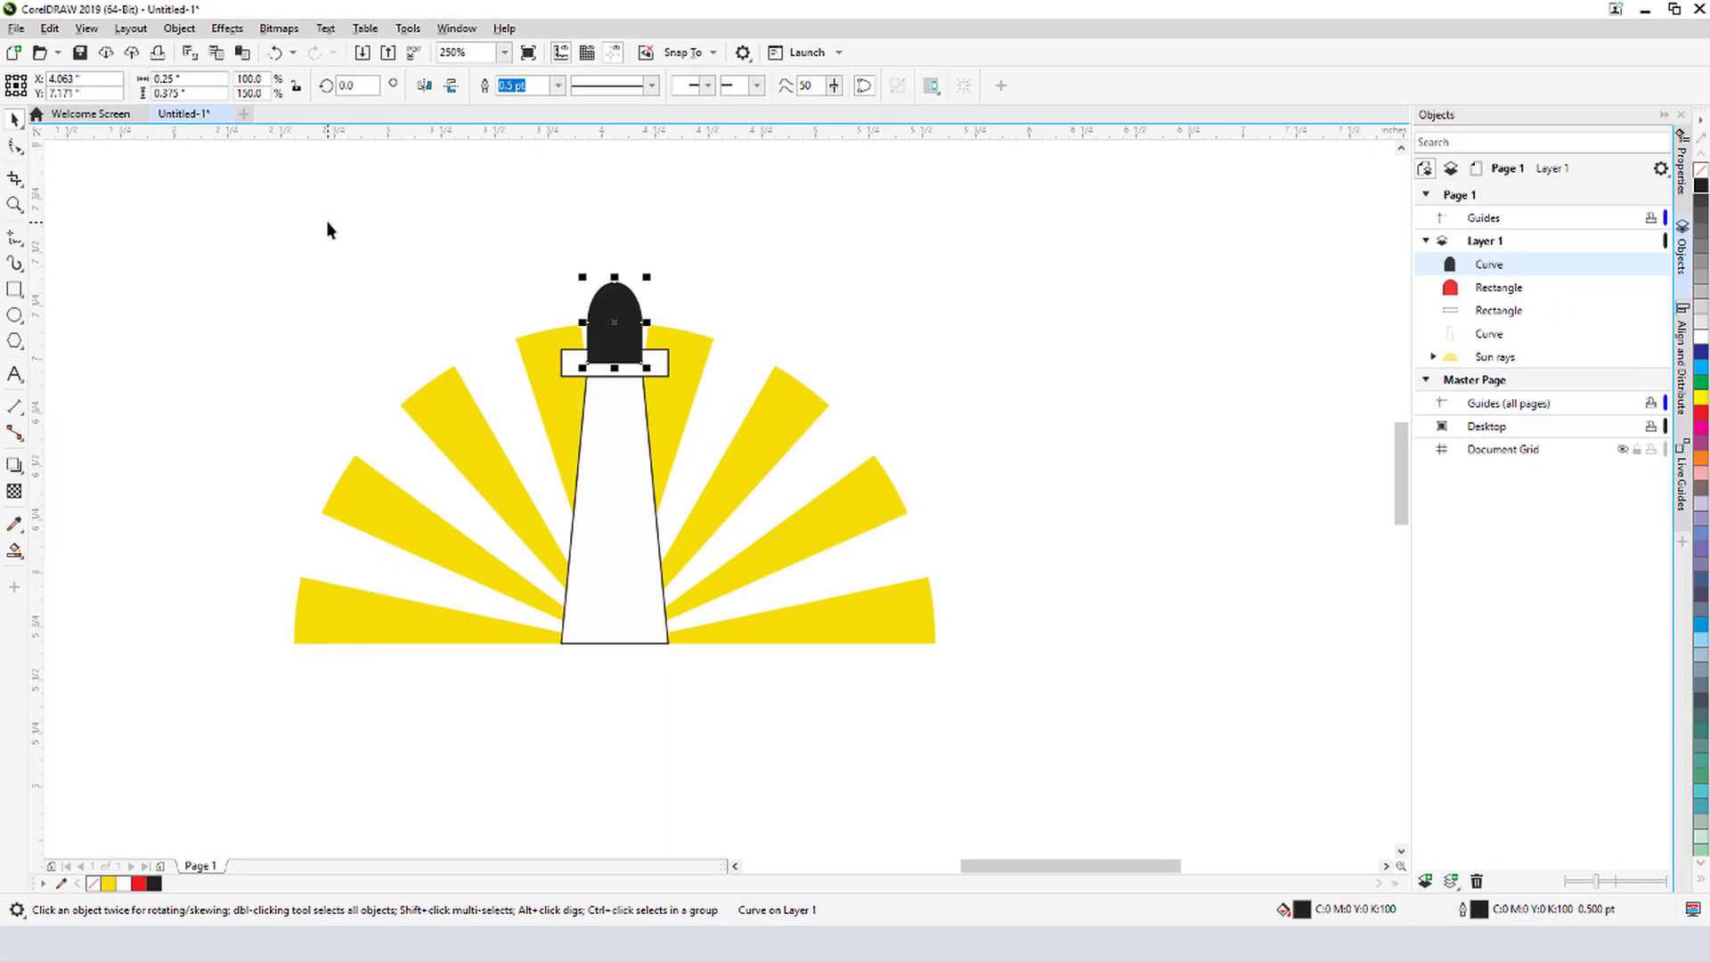
# Bottom-align the black door with the tower and remove the outlines from all four lighthouse pieces
pyautogui.keyDown('shift'); pyautogui.click(618, 560); pyautogui.keyUp('shift')
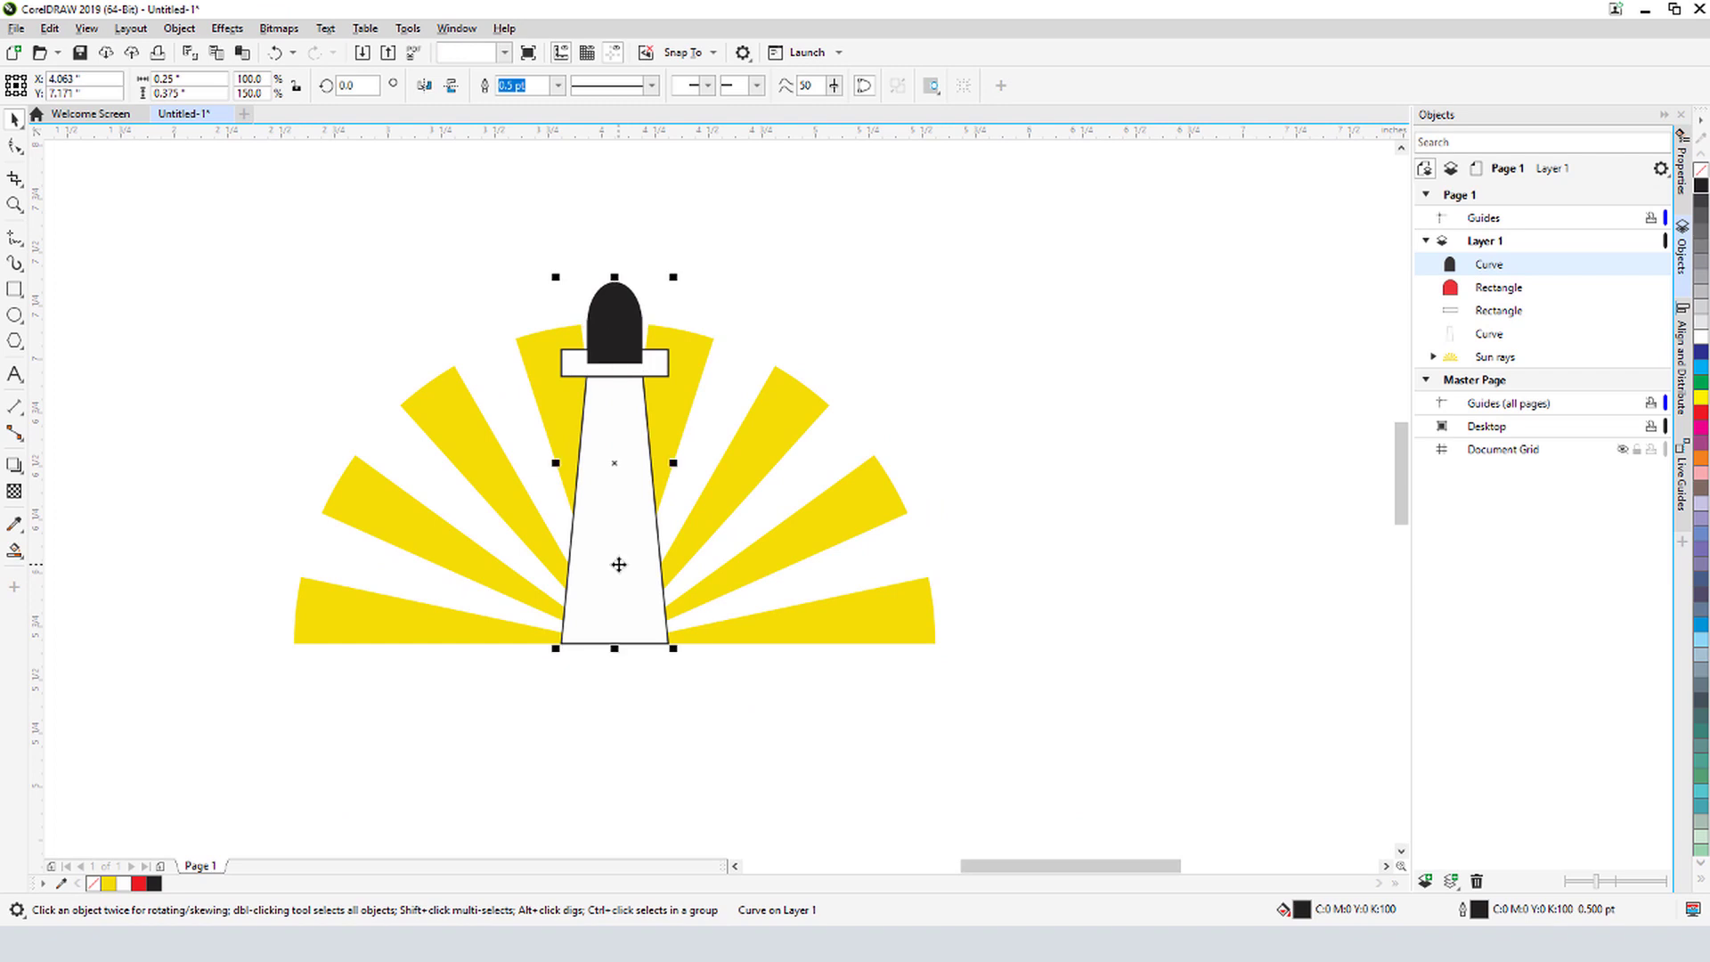
pyautogui.press('b')
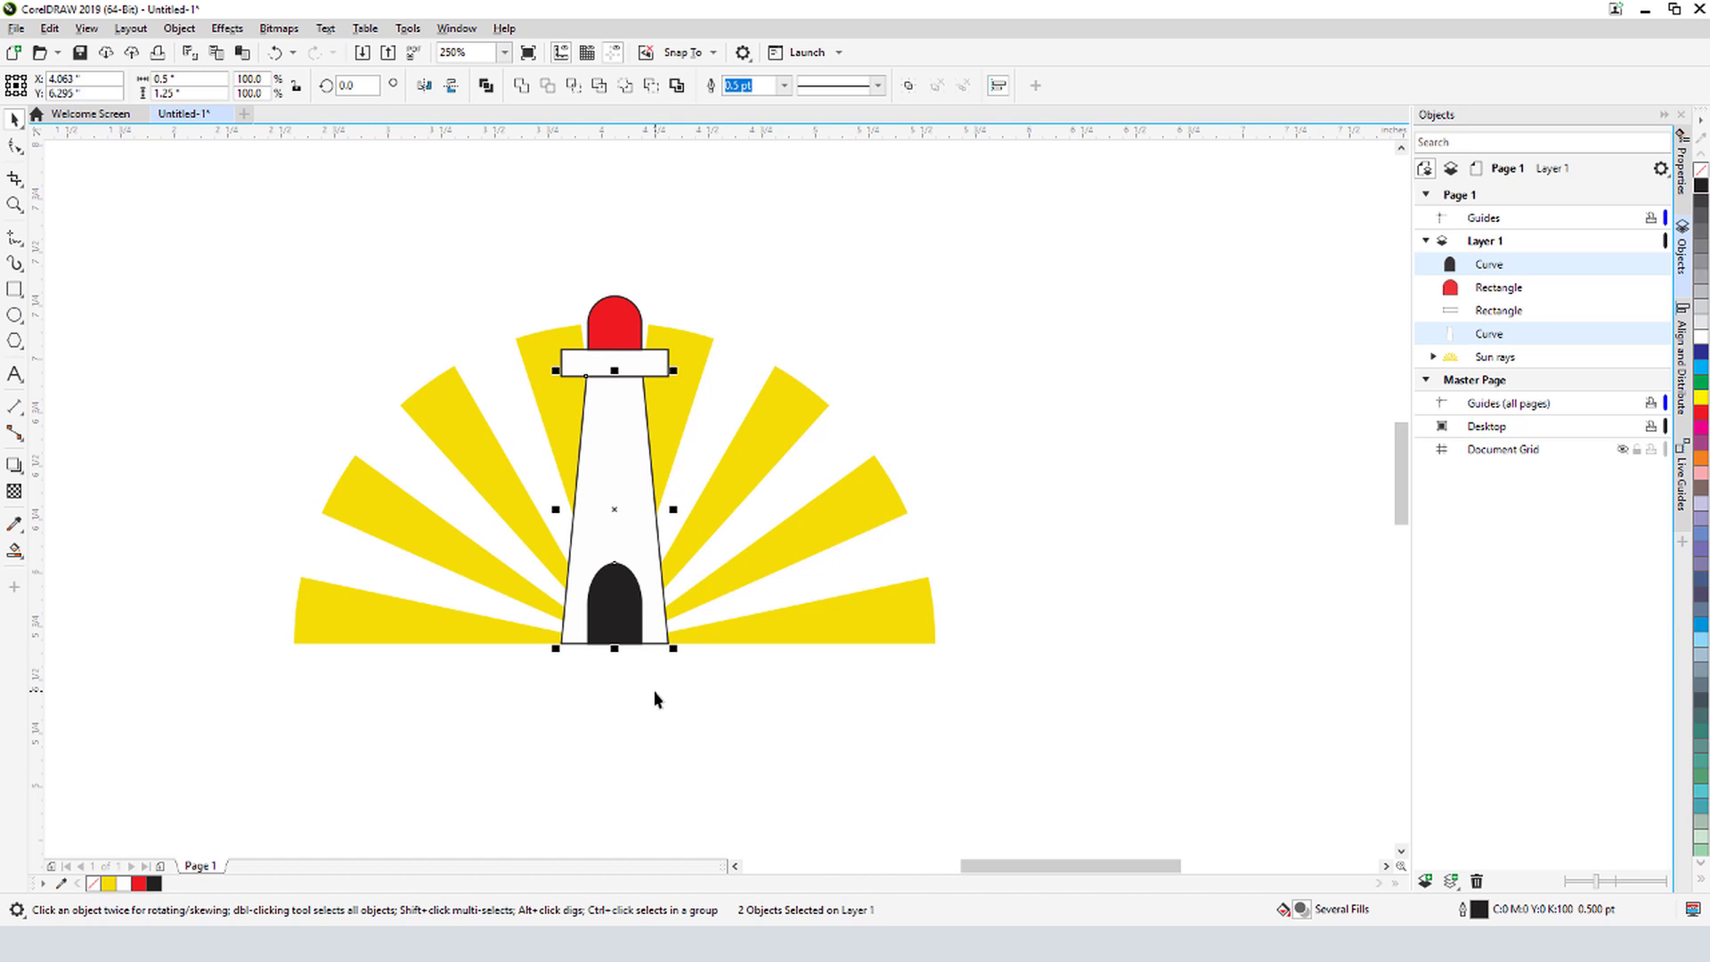
pyautogui.keyDown('shift'); pyautogui.click(625, 465); pyautogui.keyUp('shift')
pyautogui.keyDown('shift'); pyautogui.click(622, 368); pyautogui.keyUp('shift')
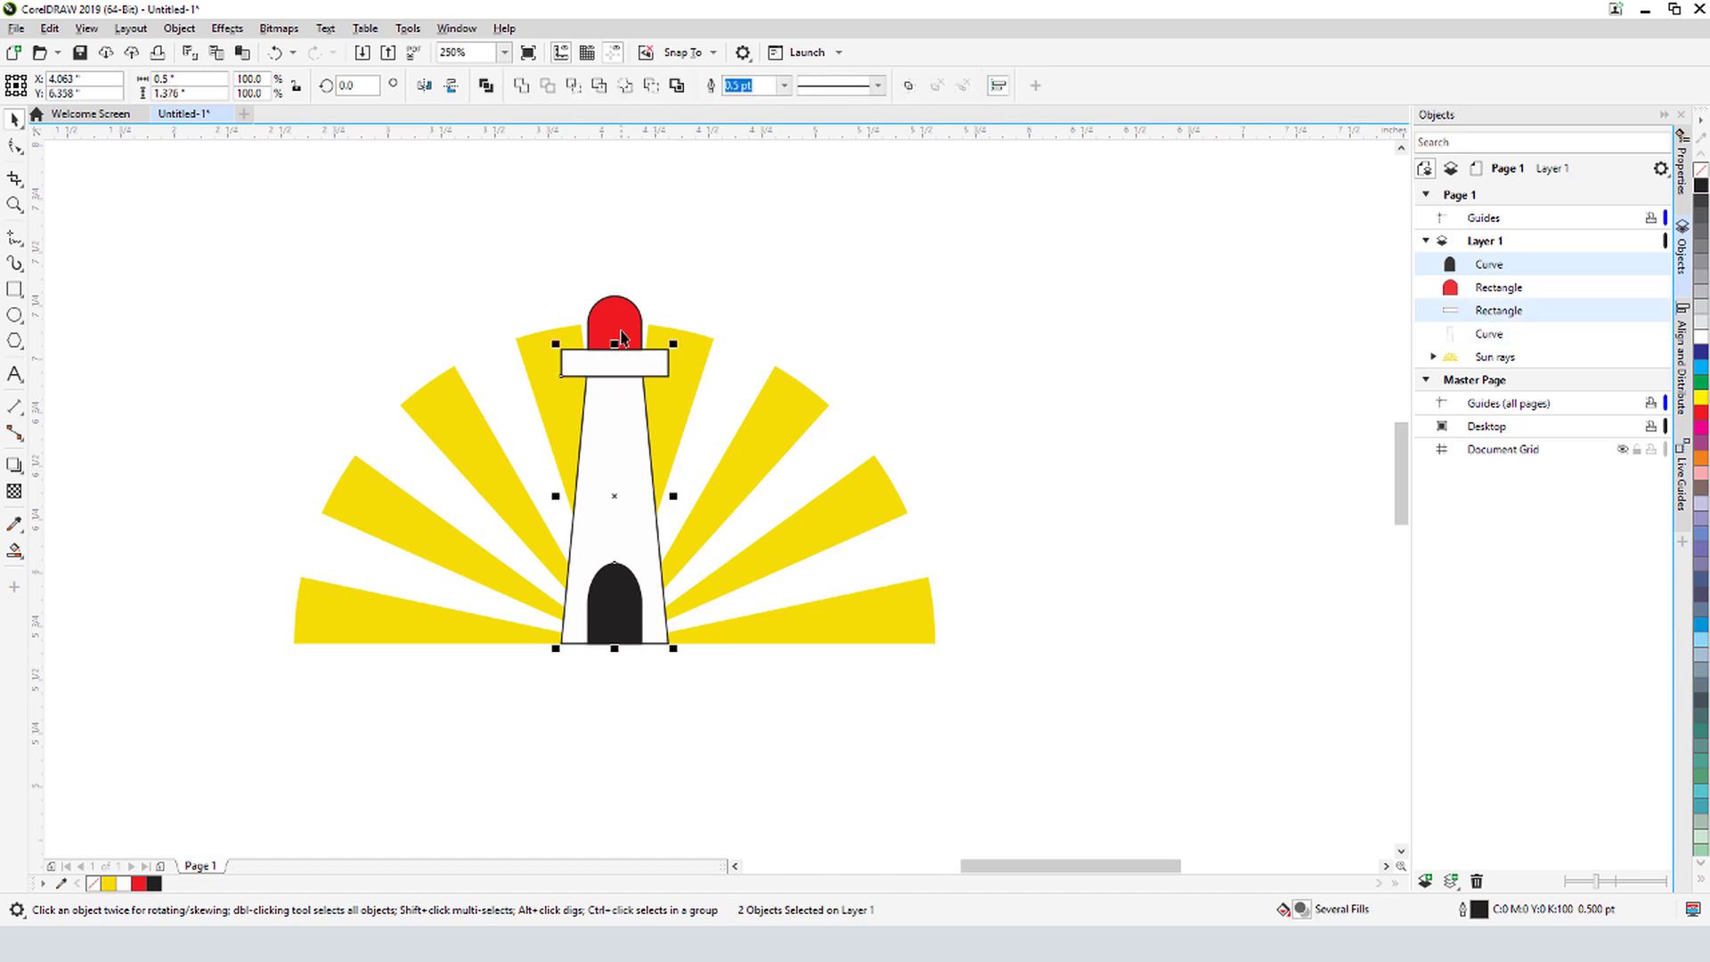
pyautogui.keyDown('shift'); pyautogui.click(622, 317); pyautogui.keyUp('shift')
pyautogui.keyDown('shift'); pyautogui.click(613, 538); pyautogui.keyUp('shift')
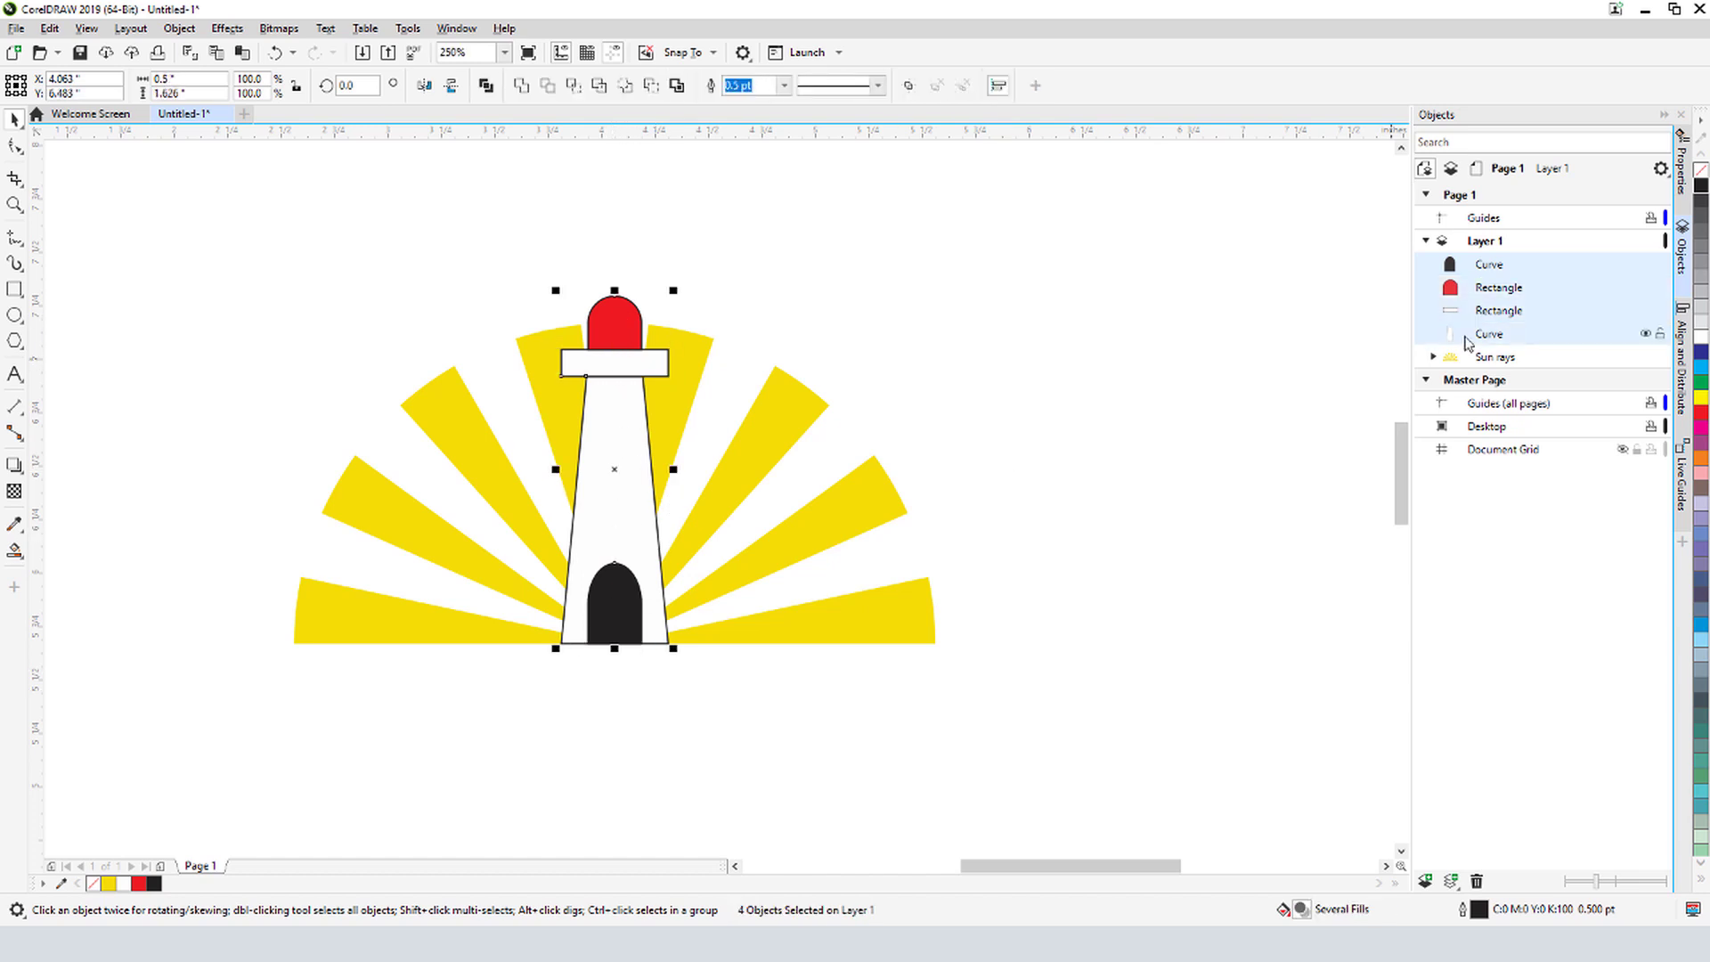
pyautogui.rightClick(1701, 171)
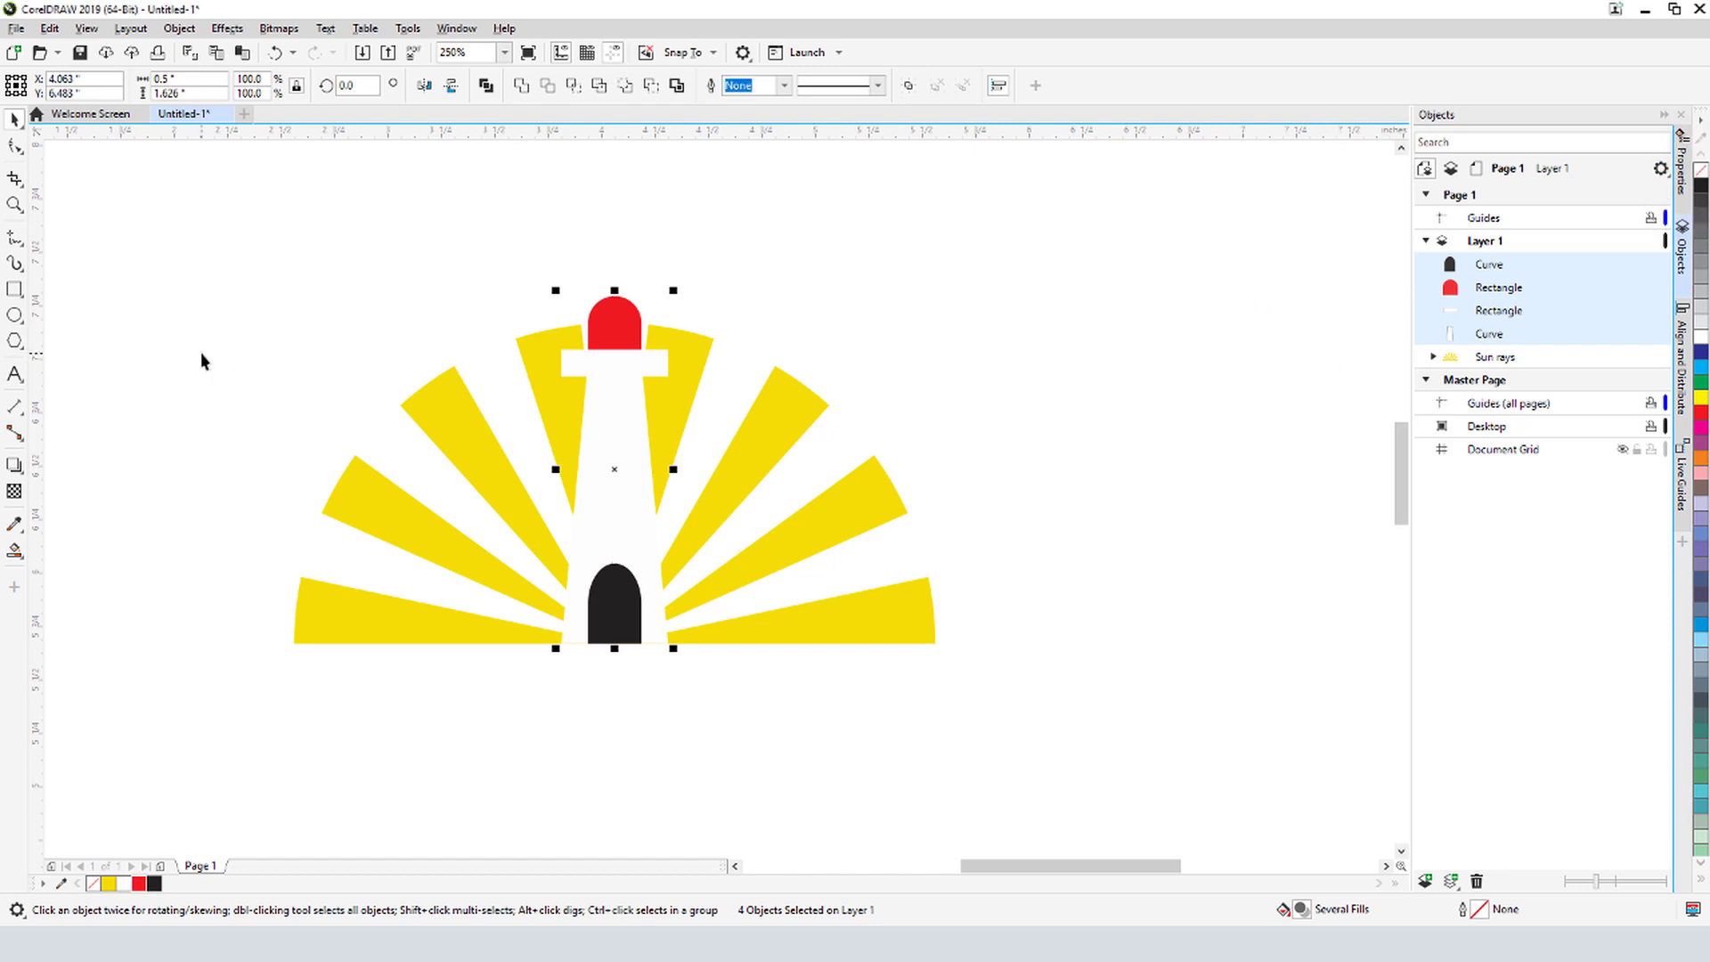
# Type 'Lighthouse Energy' as a text object below the logo and select it
pyautogui.click(13, 375)
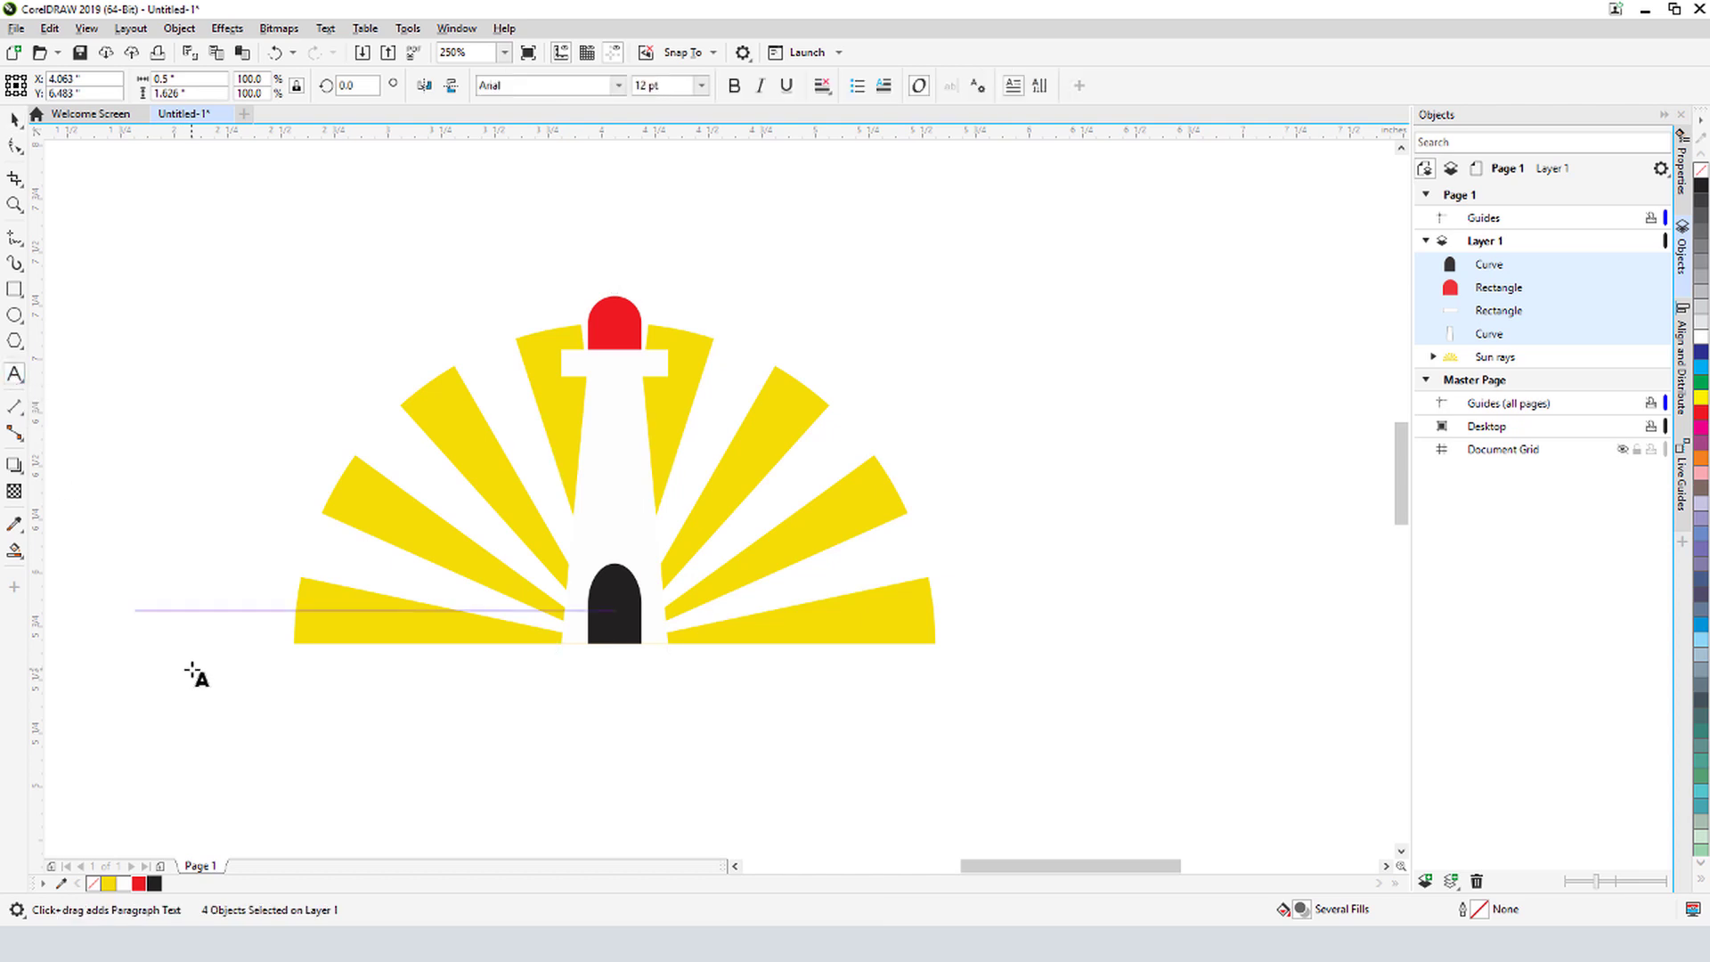
pyautogui.click(303, 737)
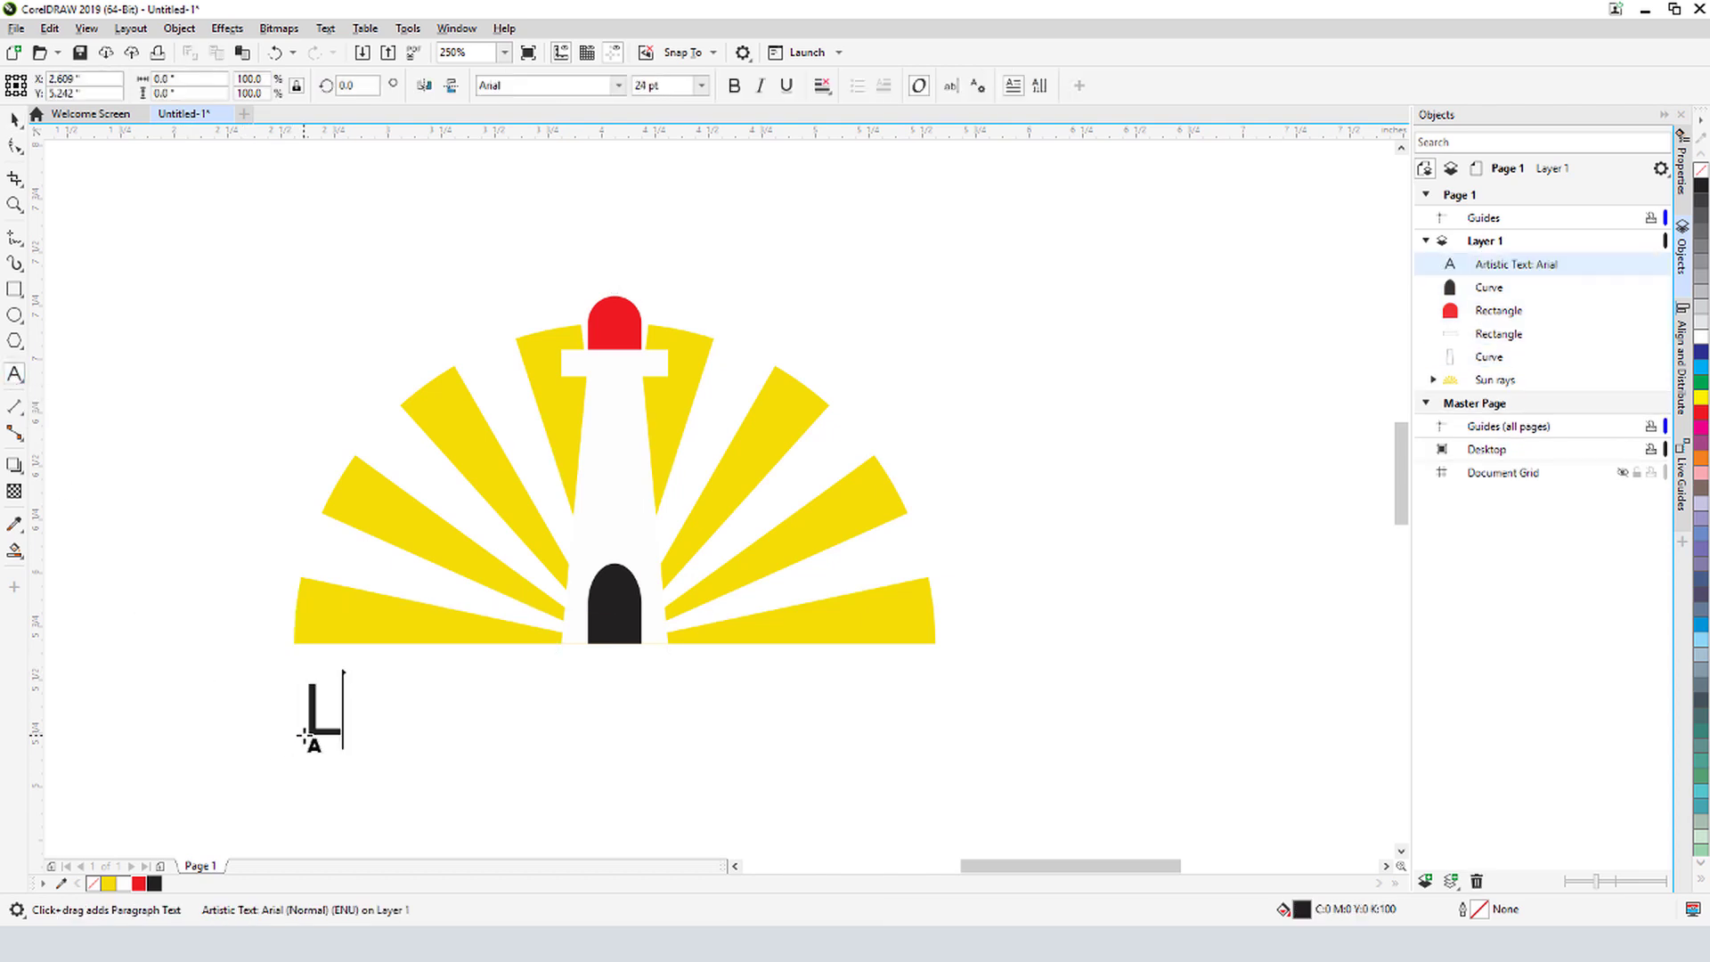
pyautogui.write('Lighthouse Energy')
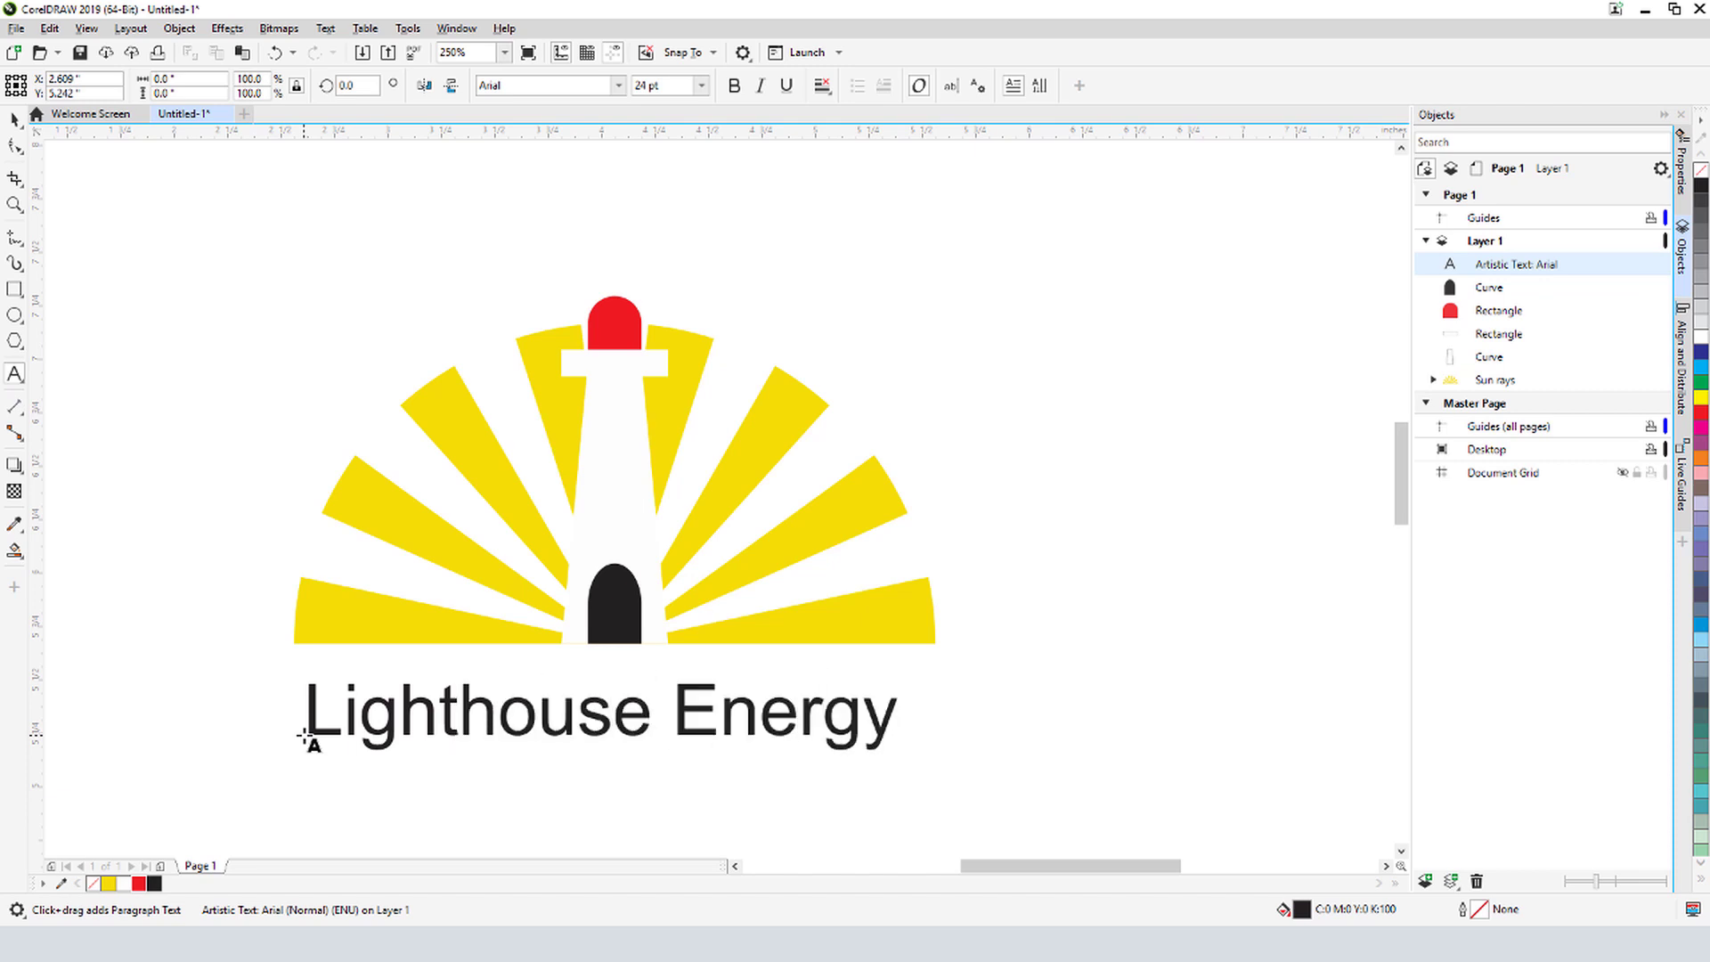
pyautogui.hotkey('shift', 'Left')
pyautogui.hotkey('shift', 'Left')
pyautogui.hotkey('shift', 'Left')
pyautogui.hotkey('shift', 'Left')
pyautogui.hotkey('shift', 'Left')
pyautogui.hotkey('shift', 'Left')
pyautogui.hotkey('shift', 'Left')
pyautogui.hotkey('shift', 'Left')
pyautogui.hotkey('shift', 'Left')
pyautogui.hotkey('shift', 'Left')
pyautogui.hotkey('shift', 'Left')
pyautogui.hotkey('shift', 'Left')
pyautogui.hotkey('shift', 'Left')
pyautogui.hotkey('shift', 'Left')
pyautogui.hotkey('shift', 'Left')
pyautogui.hotkey('shift', 'Left')
pyautogui.hotkey('shift', 'Left')
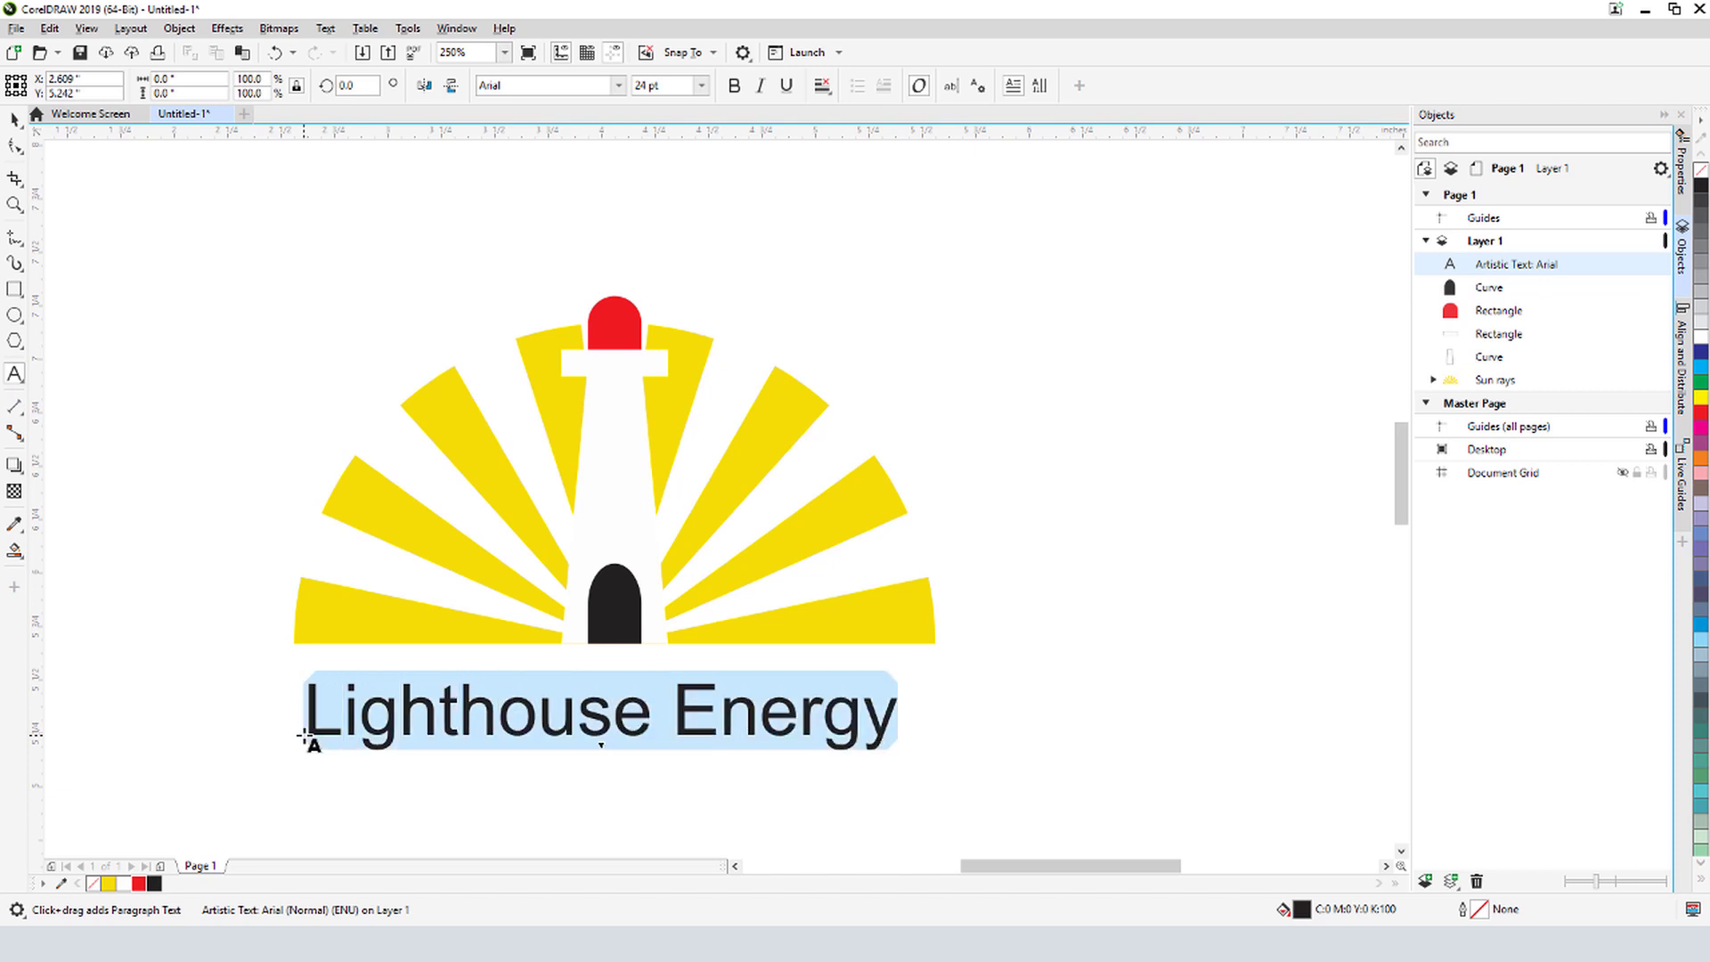
# Set the Lighthouse Energy text's font to Cooper Black
pyautogui.click(618, 85)
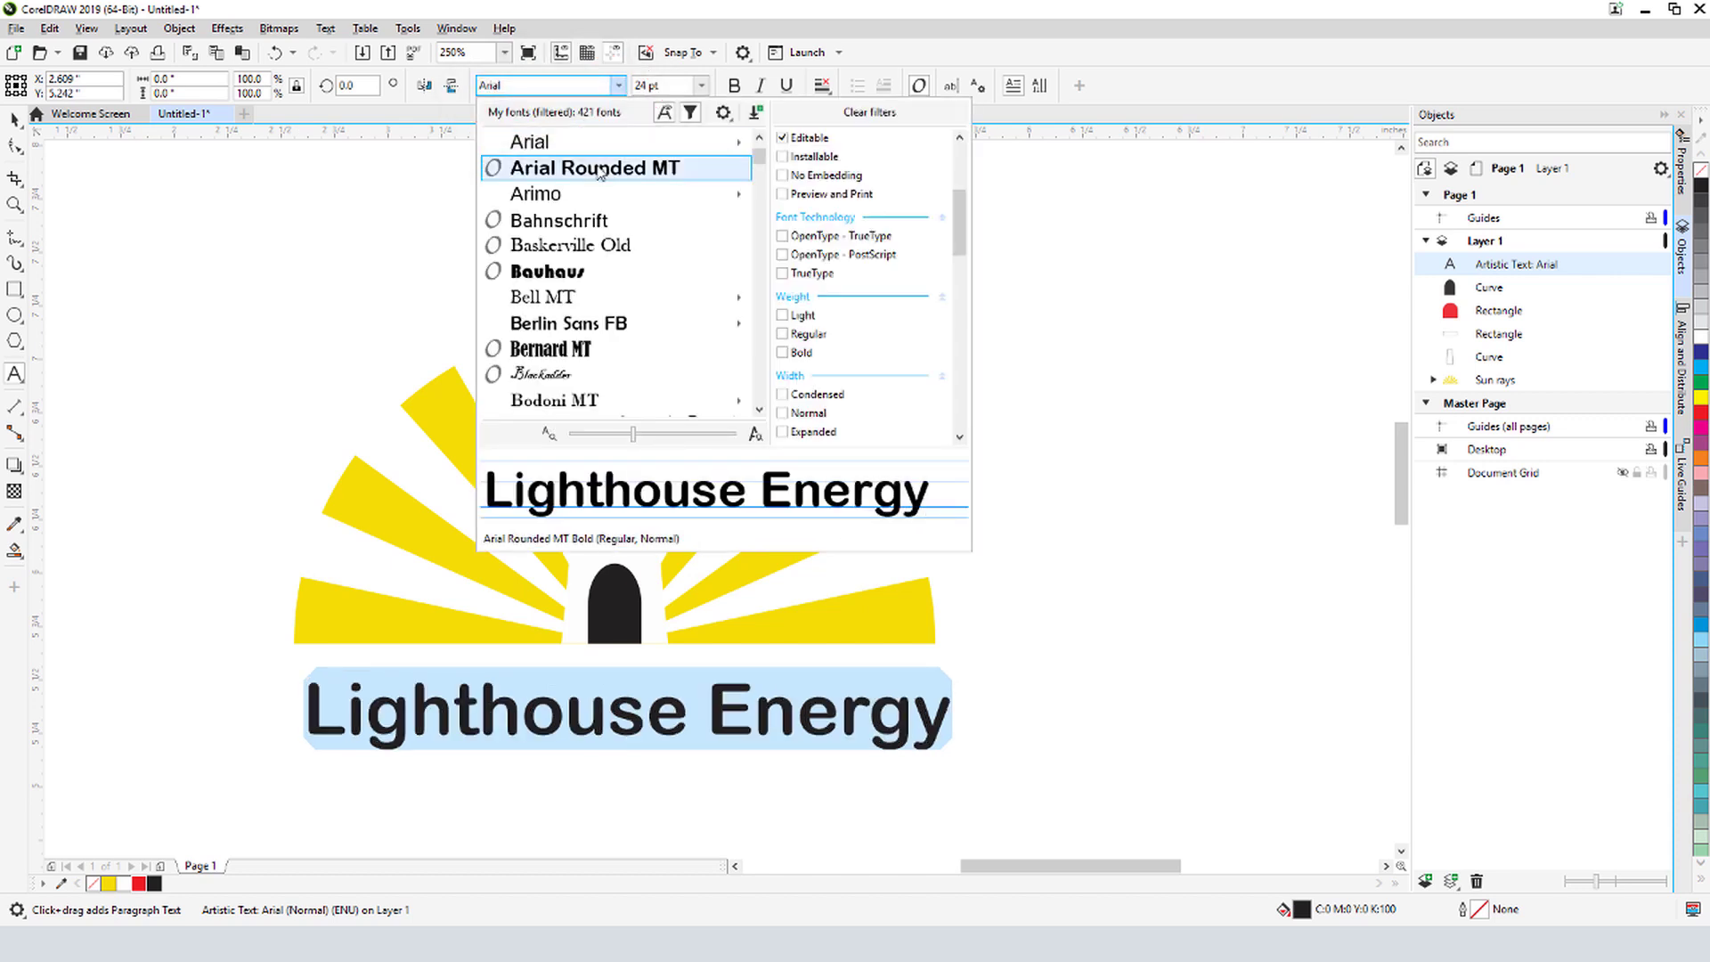
pyautogui.press('Down')
pyautogui.press('Down')
pyautogui.press('Down')
pyautogui.press('Down')
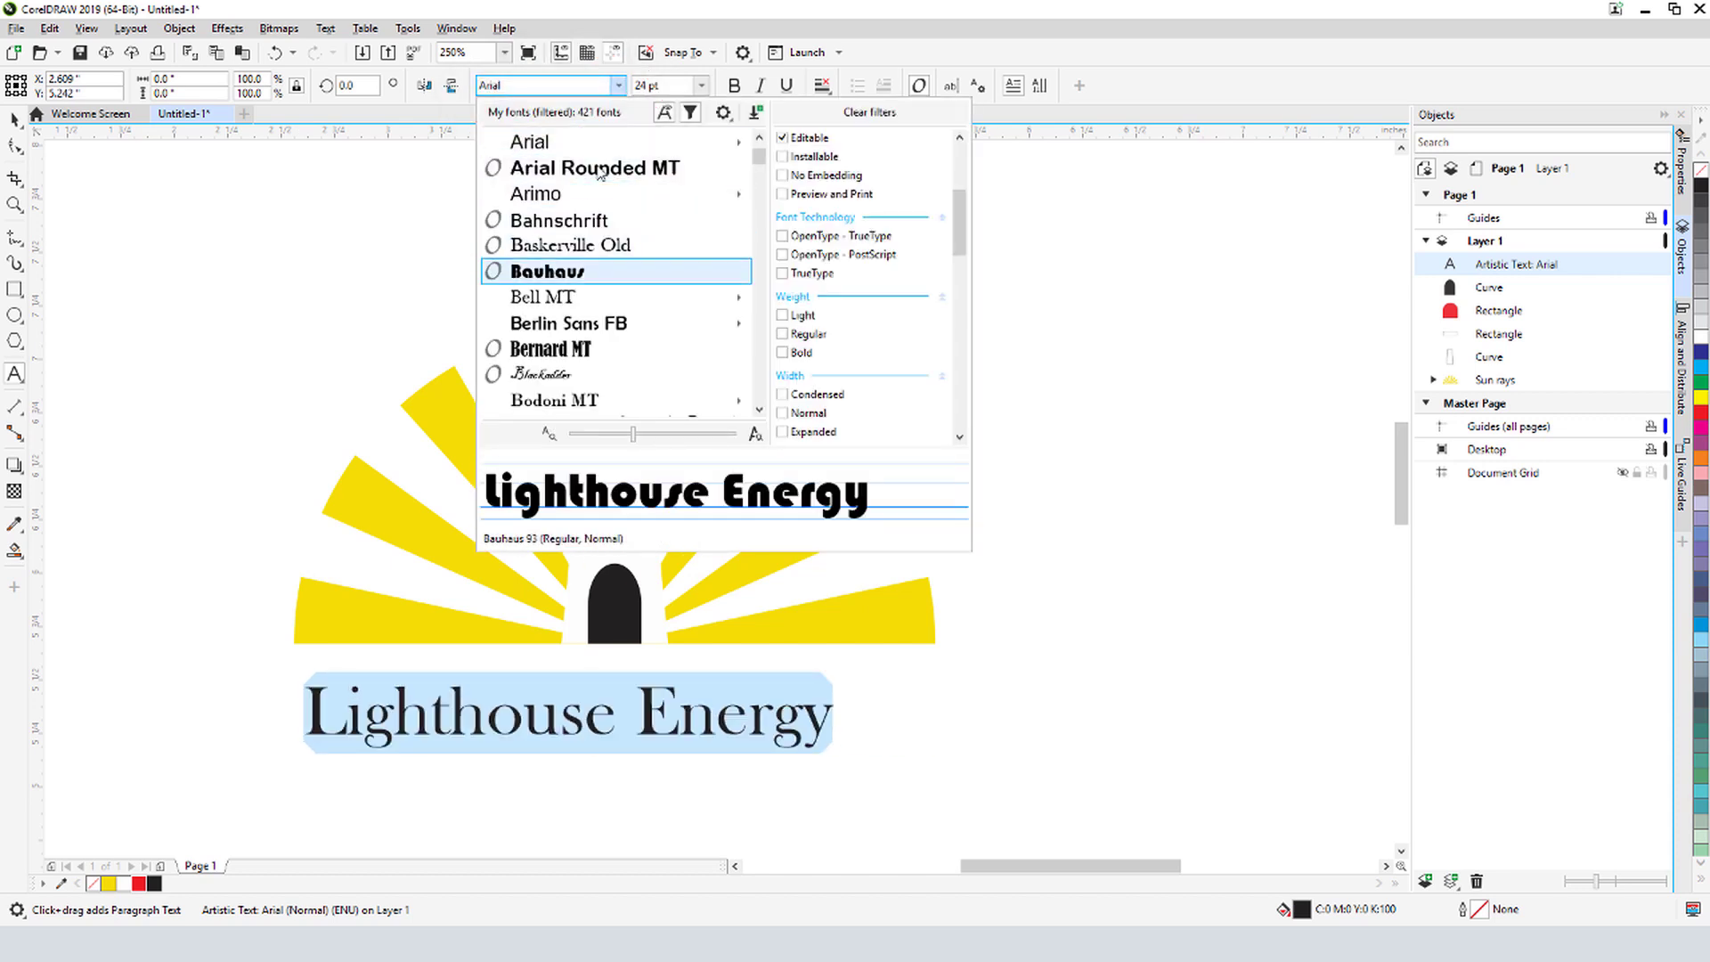
pyautogui.press('Down')
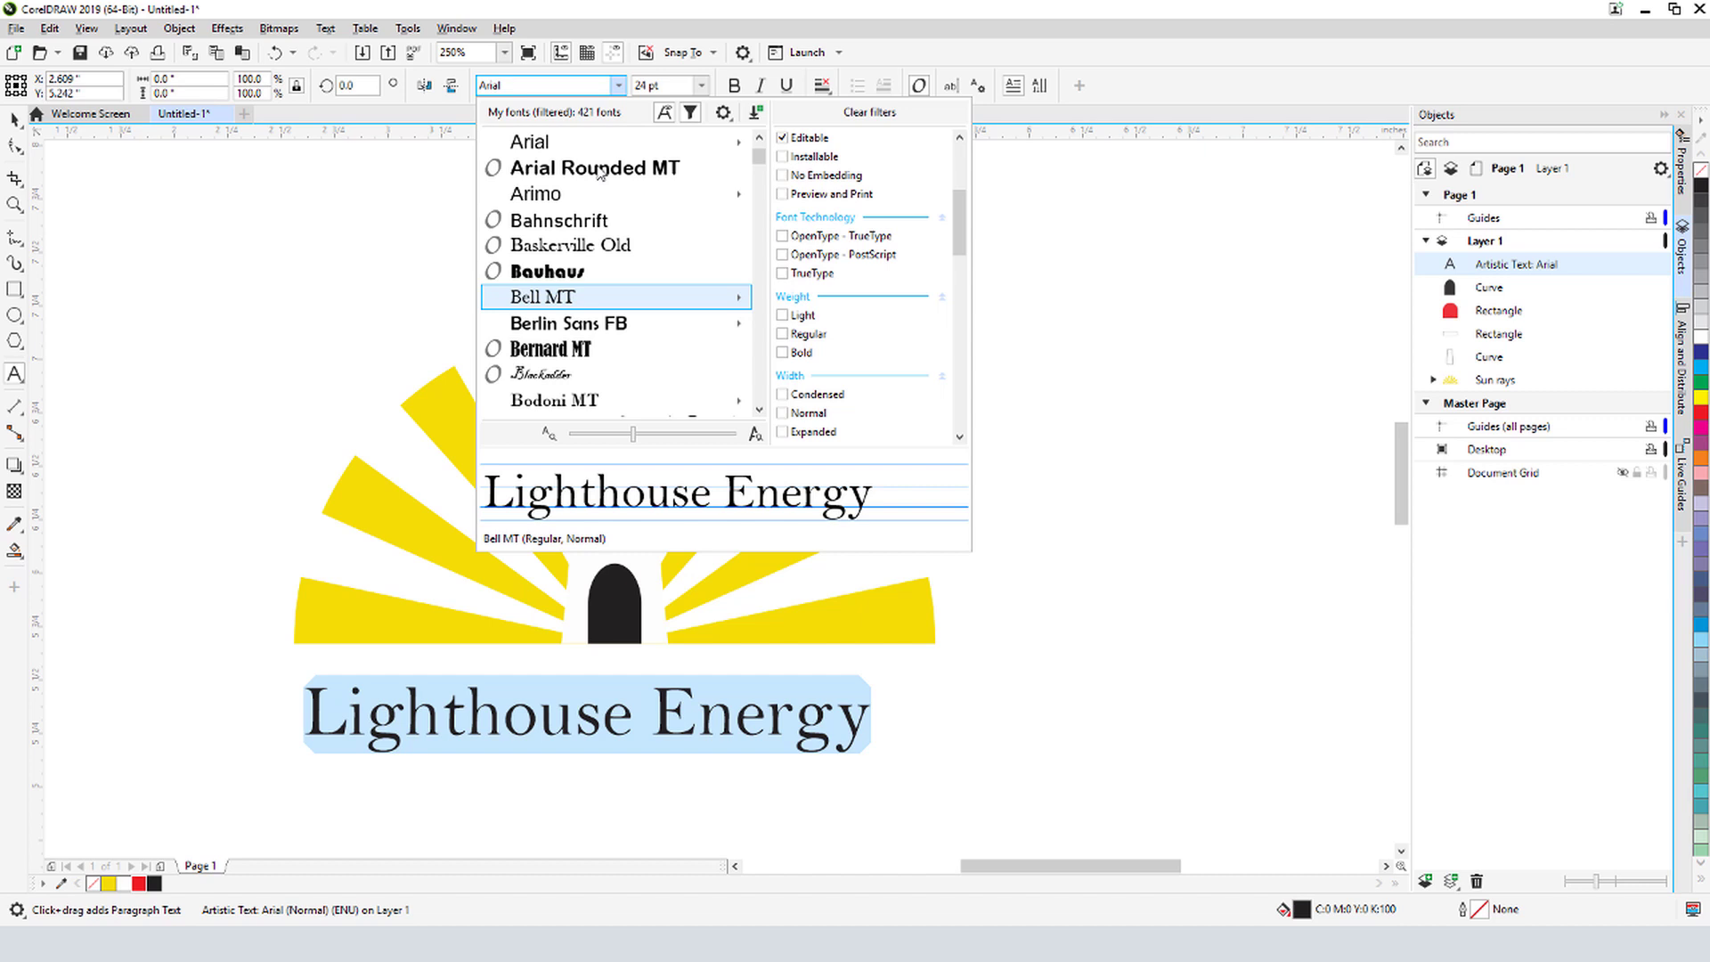
pyautogui.write('coo')
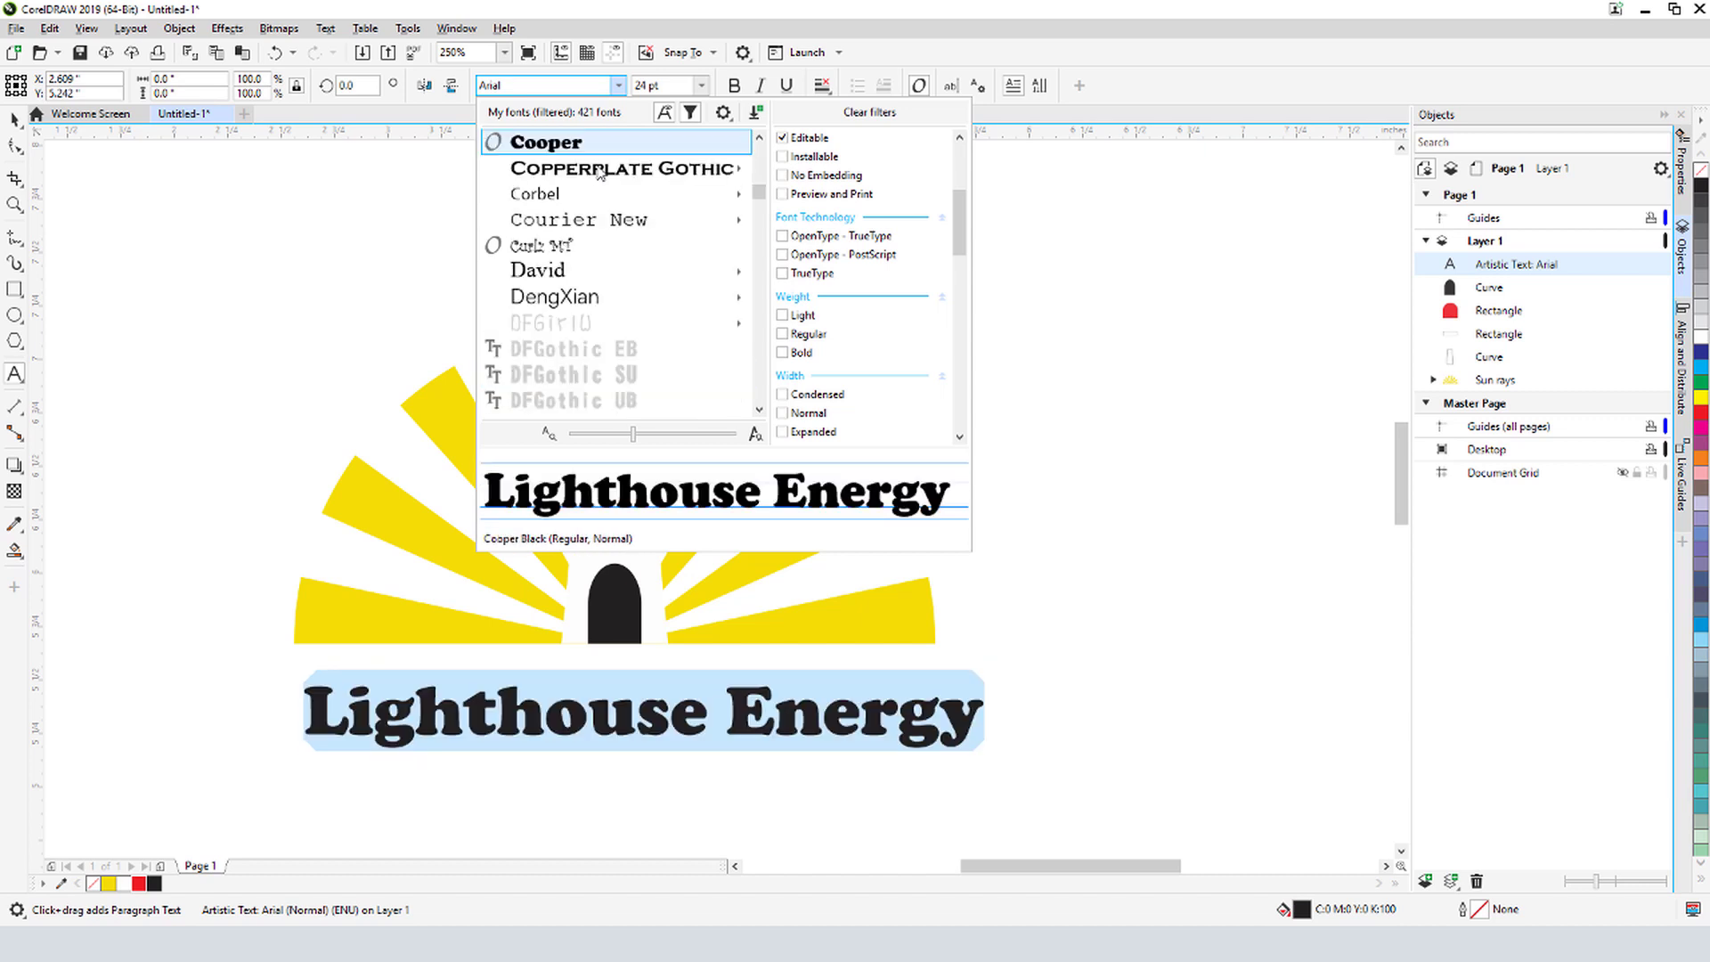
pyautogui.click(585, 147)
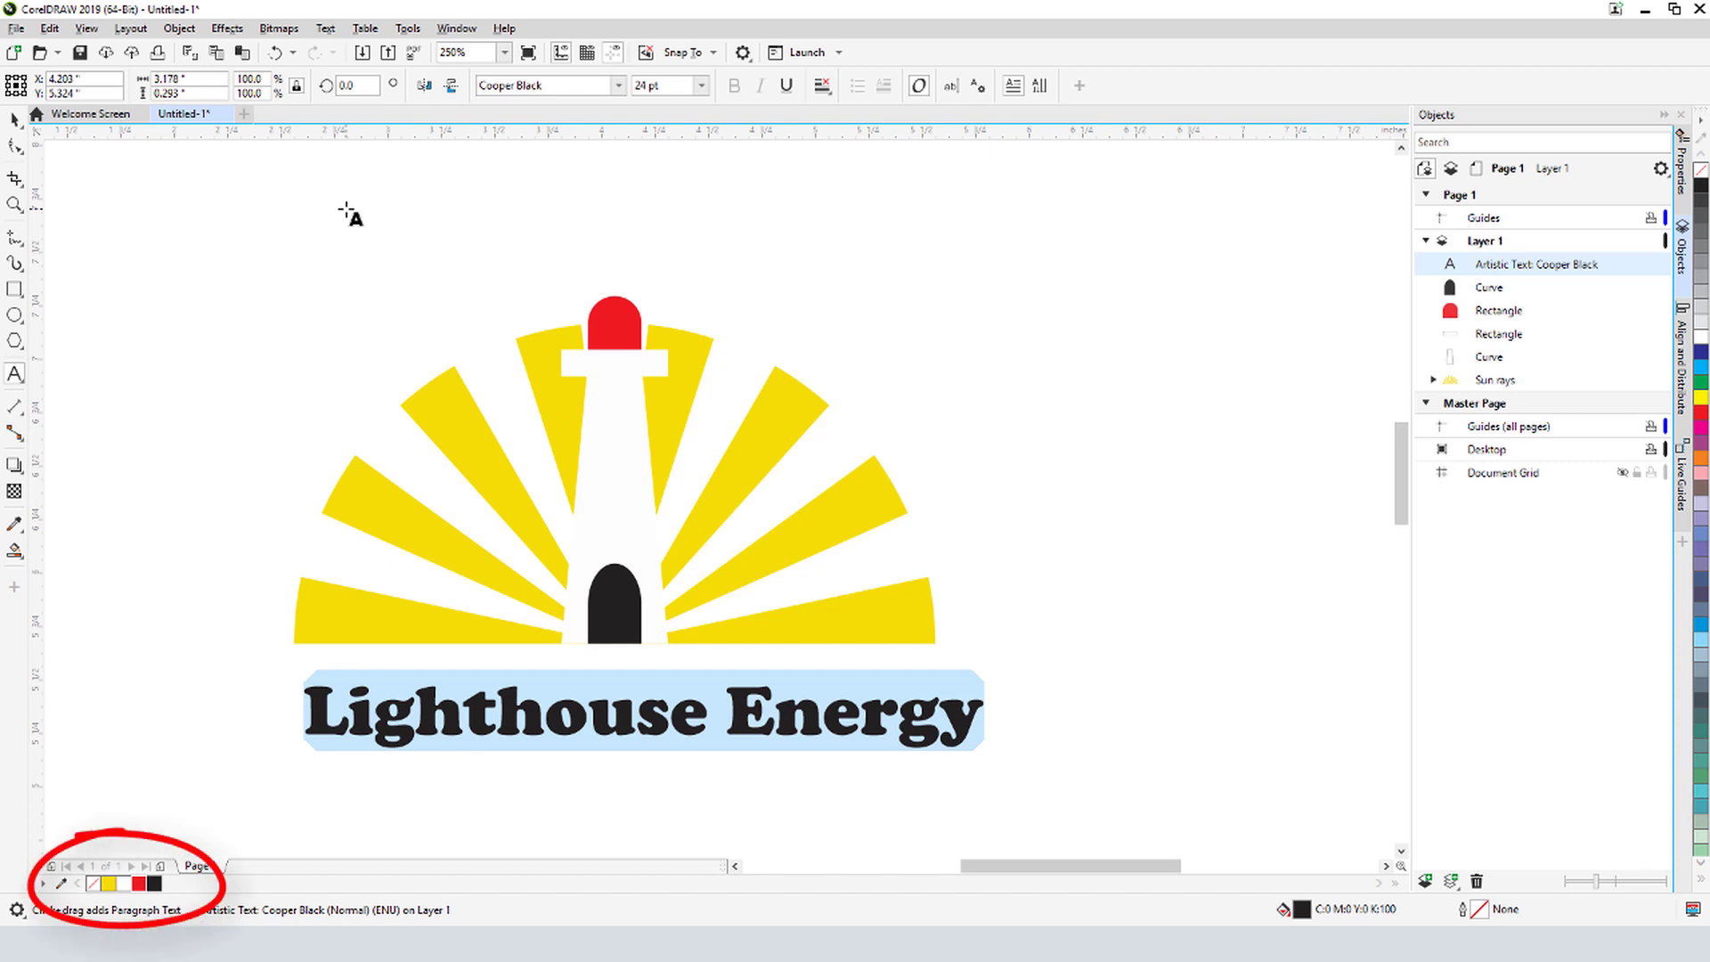
# Colour the text red and compare its width against the sun rays group
pyautogui.click(138, 883)
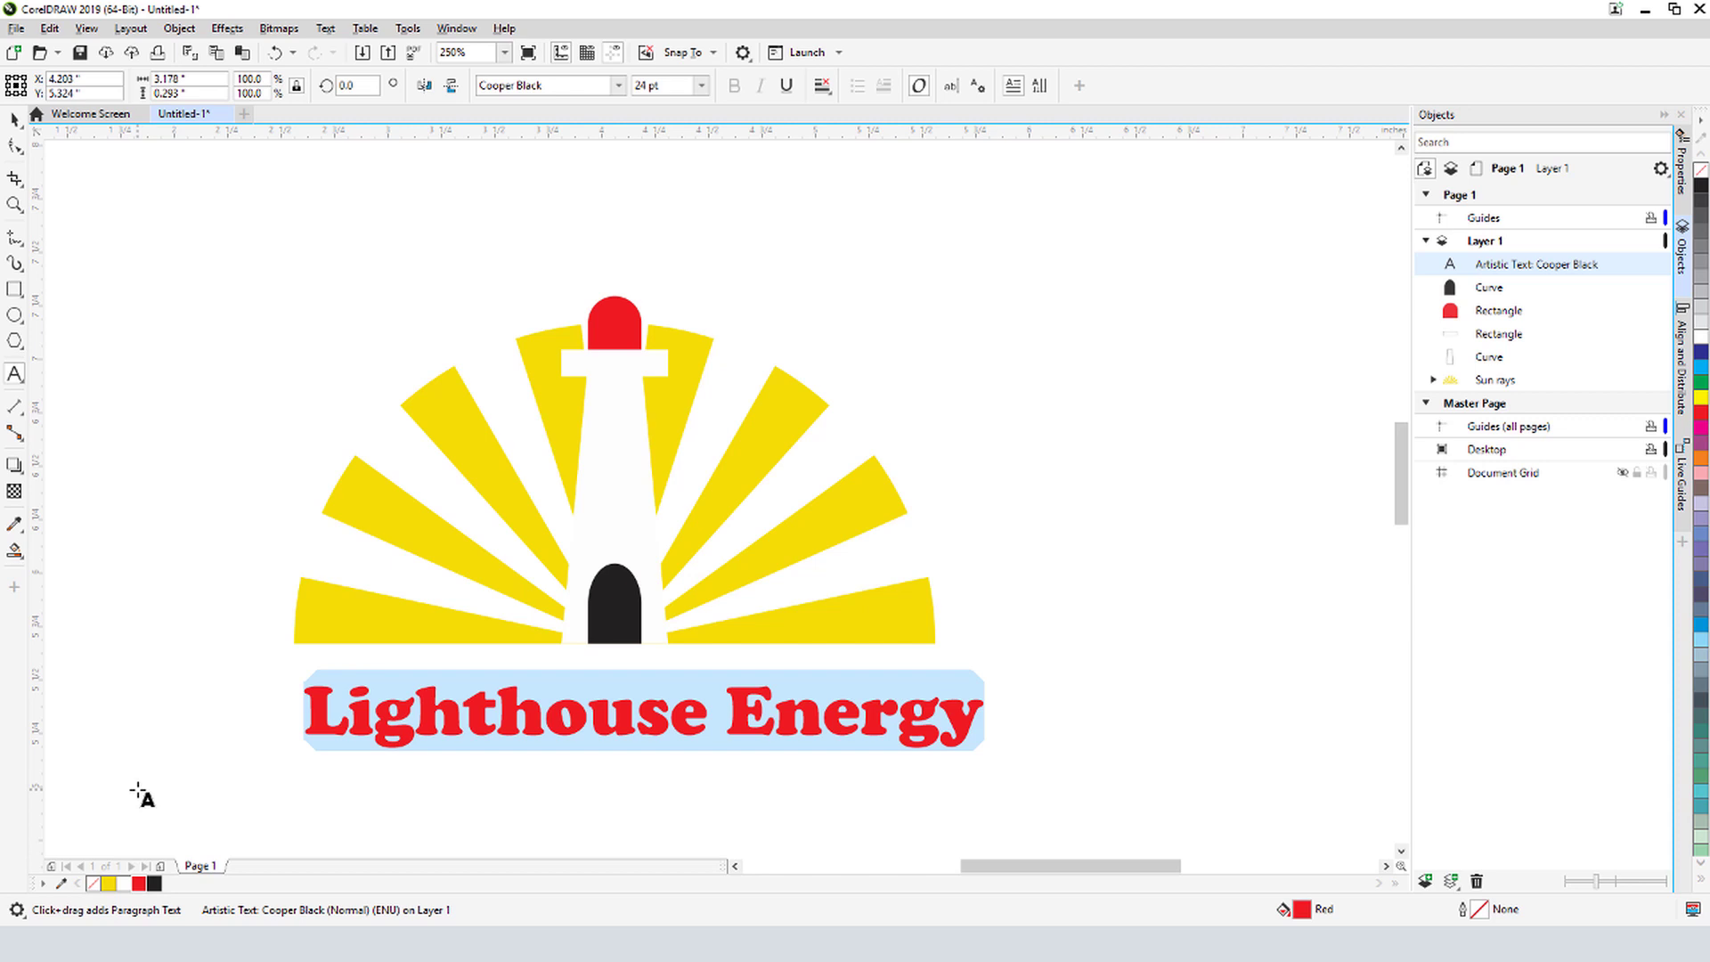
pyautogui.click(14, 120)
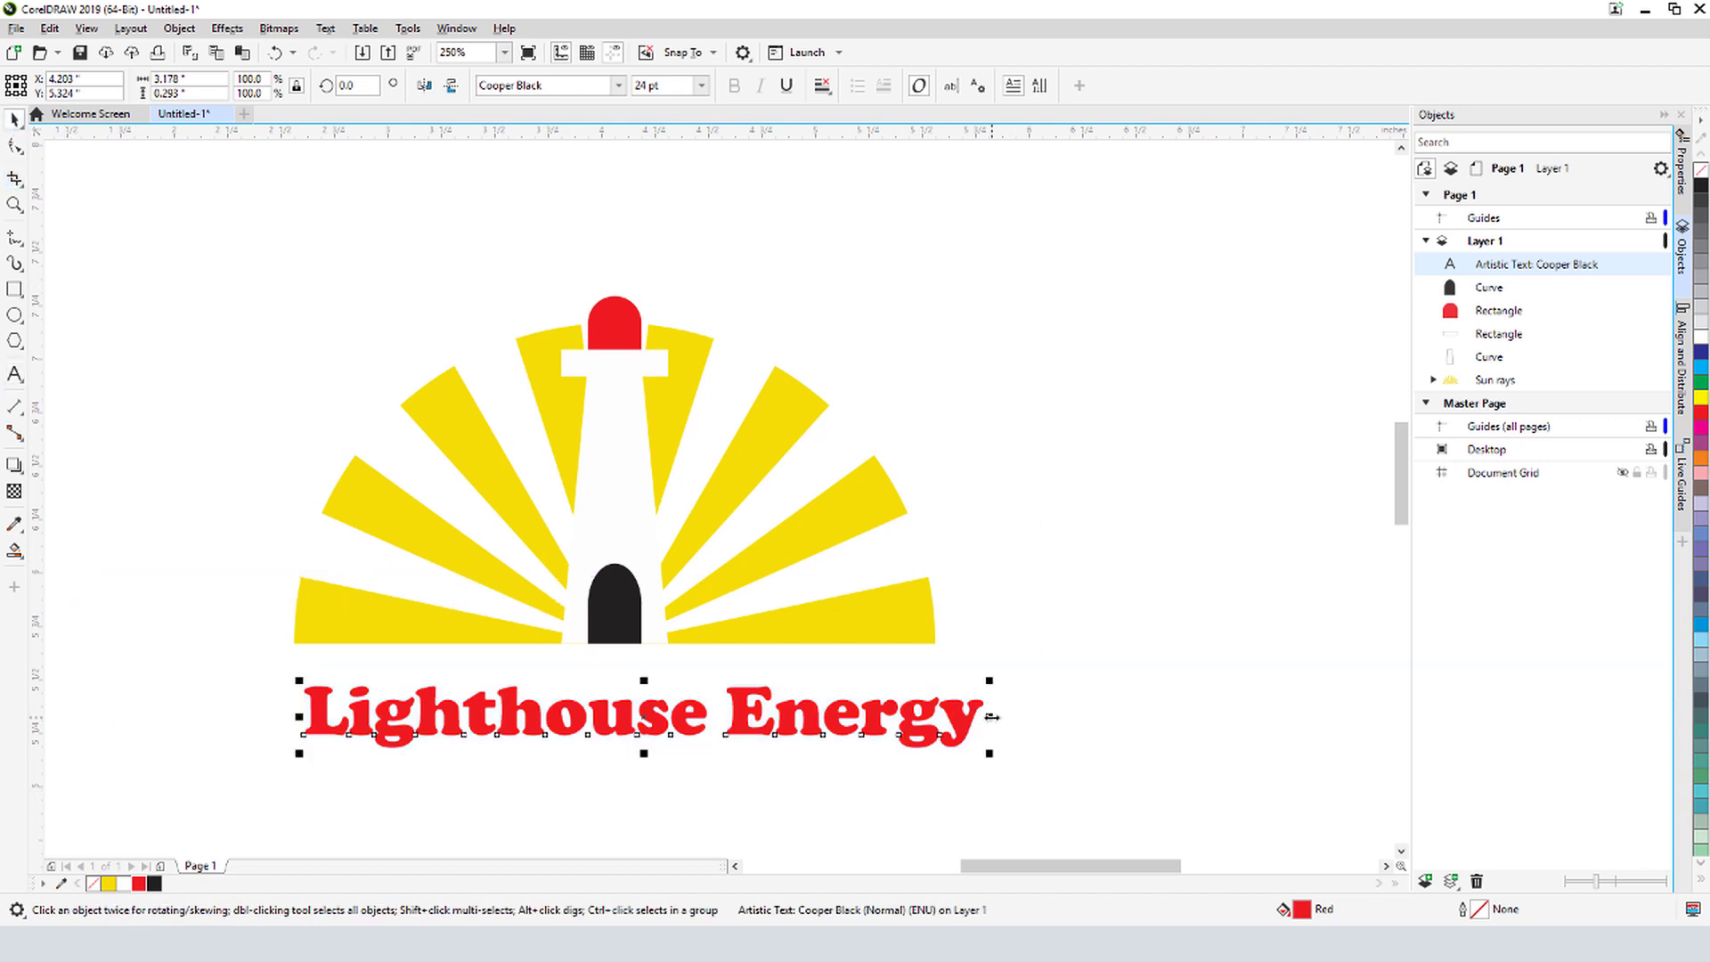
pyautogui.moveTo(989, 716); pyautogui.dragTo(940, 716)
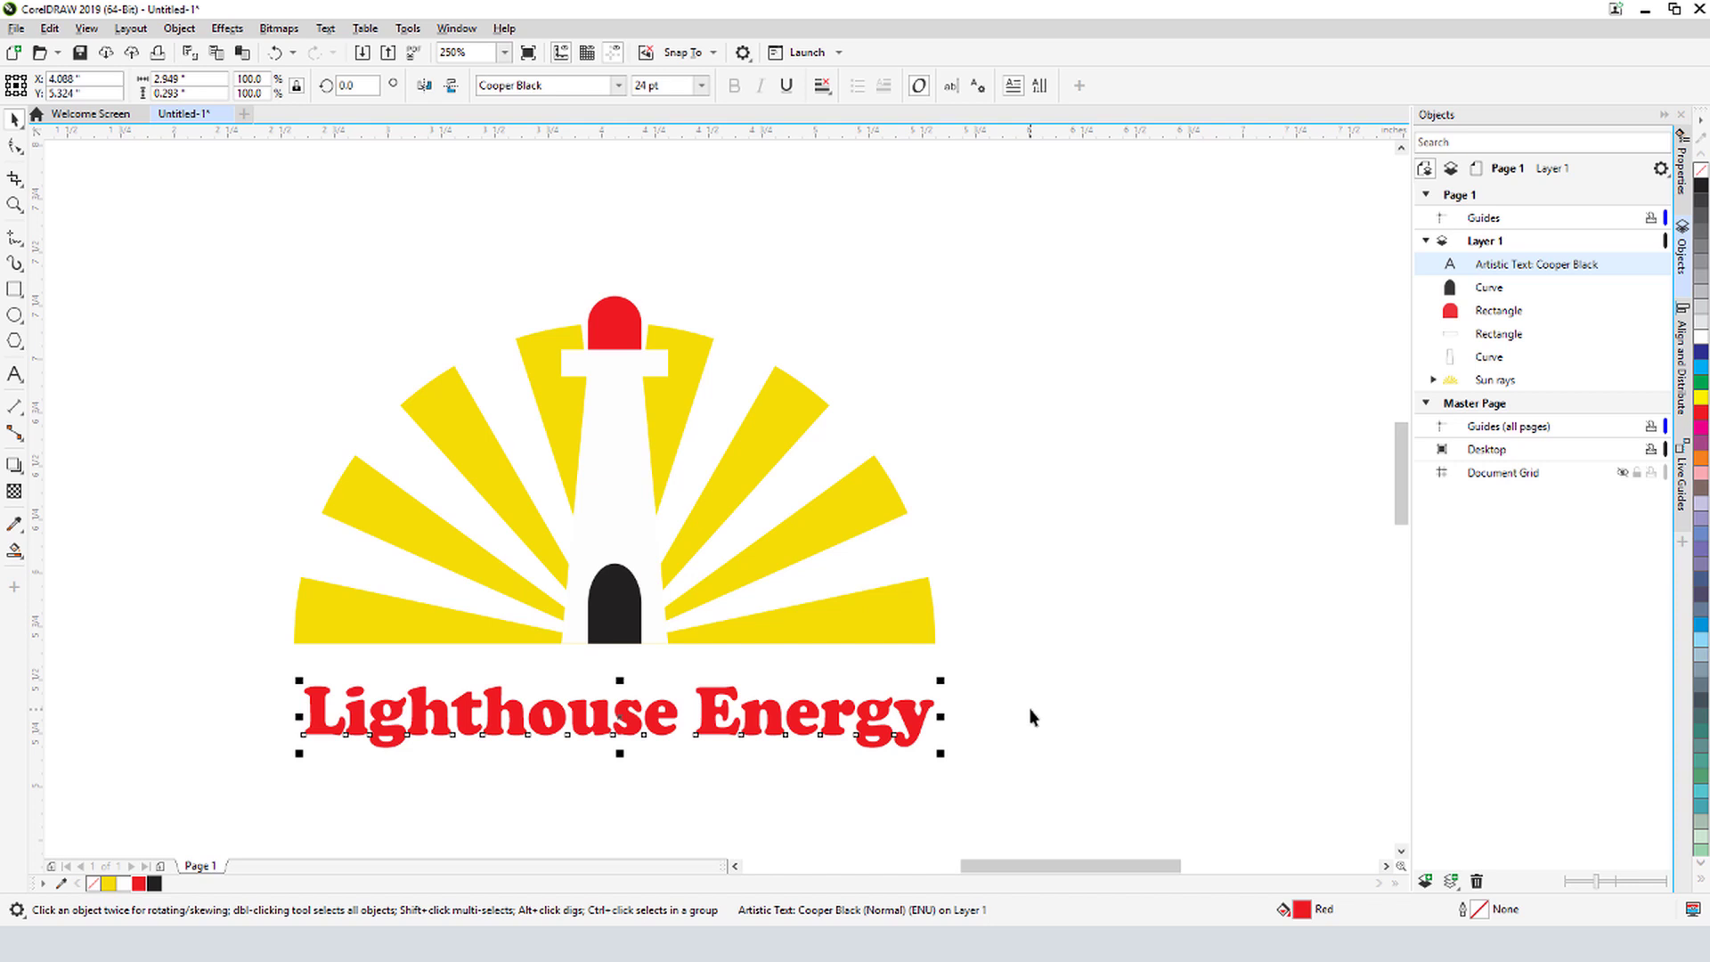
pyautogui.hotkey('ctrl', 'z')
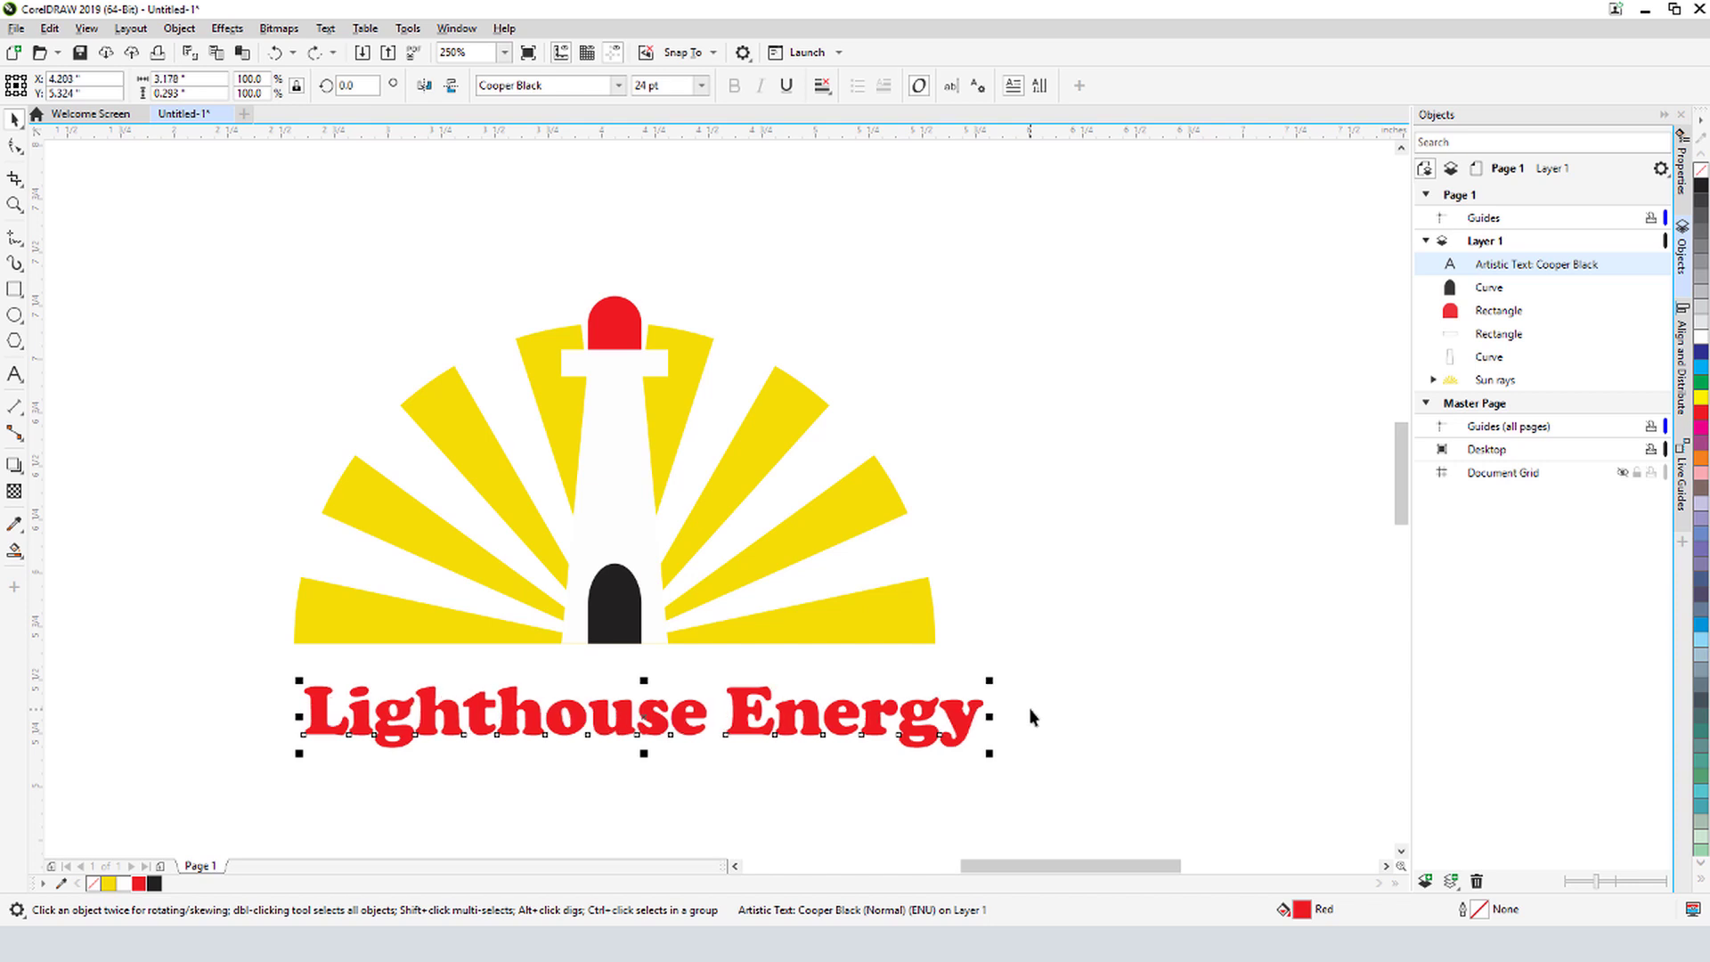
pyautogui.click(916, 612)
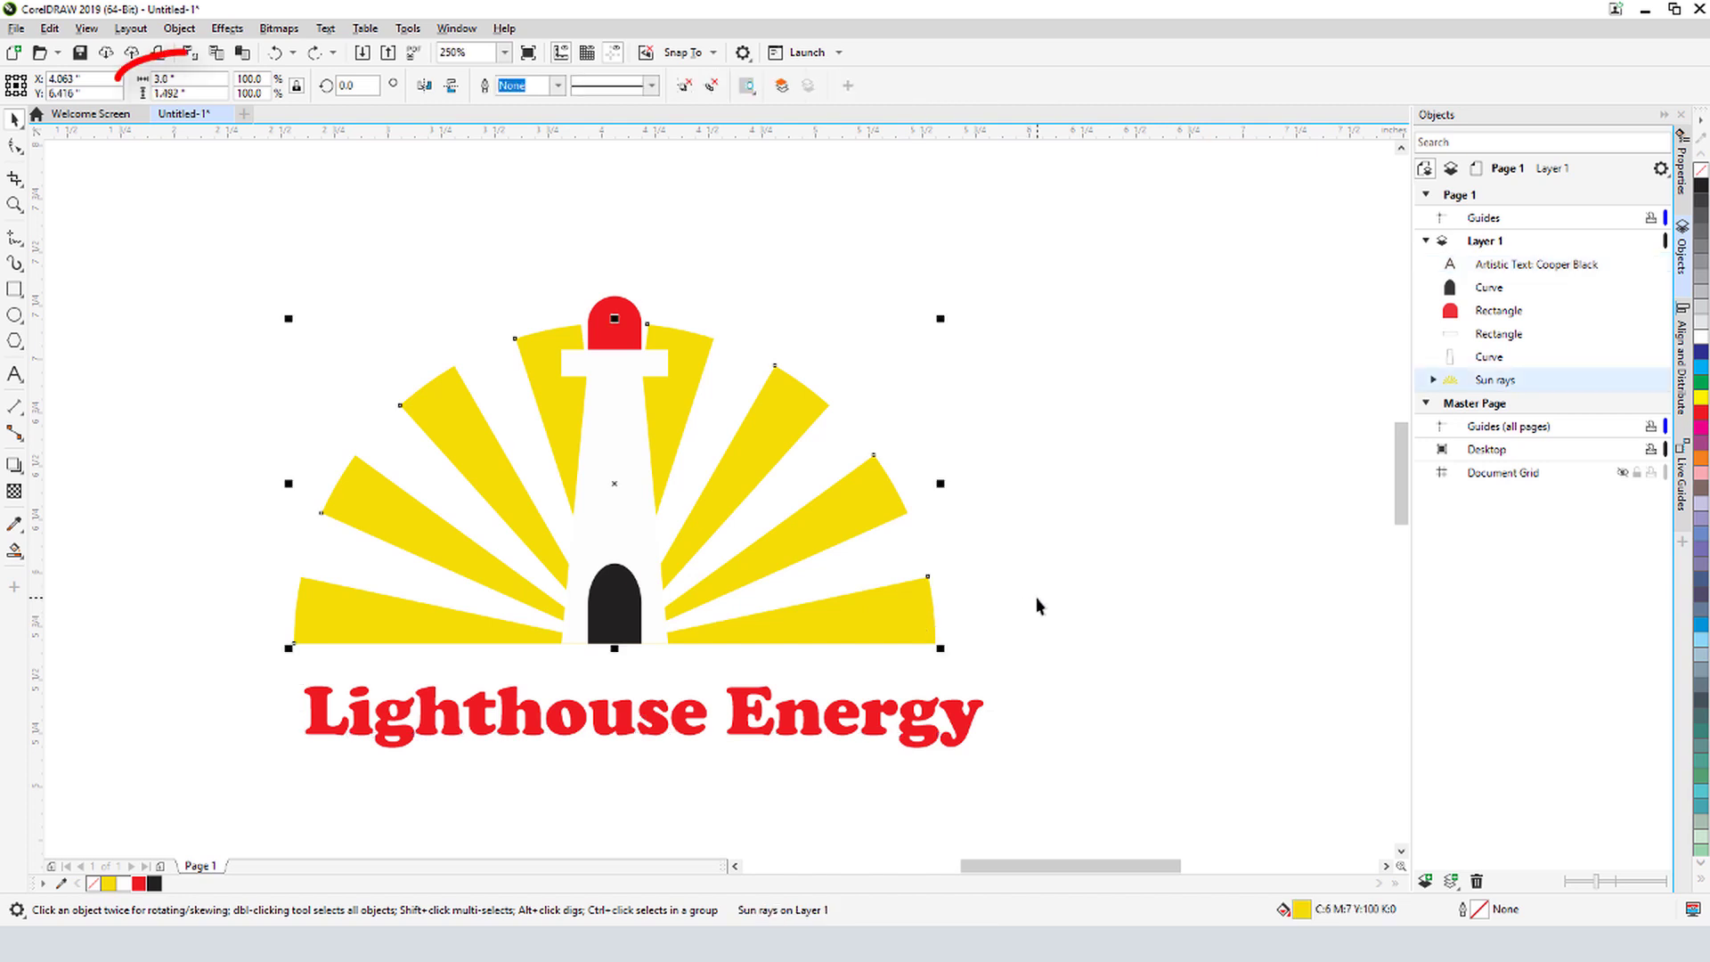
pyautogui.click(934, 735)
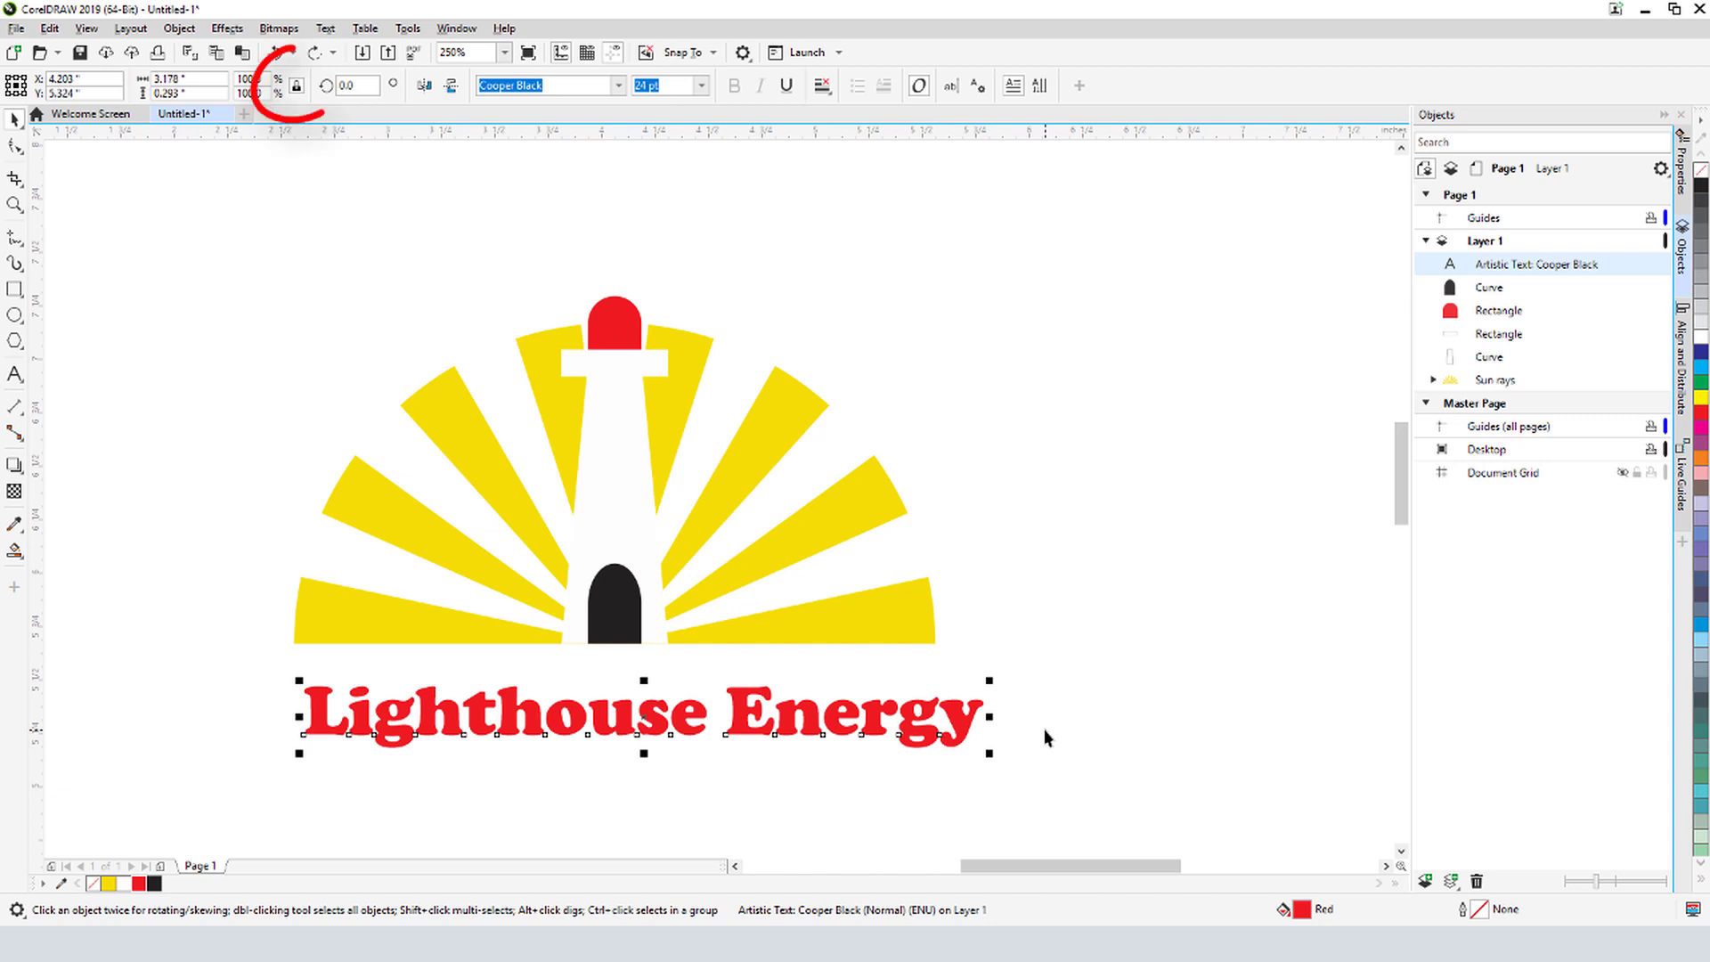
# Set the text width to 3.0" and centre it beneath the sun rays
pyautogui.click(217, 80)
pyautogui.write('3')
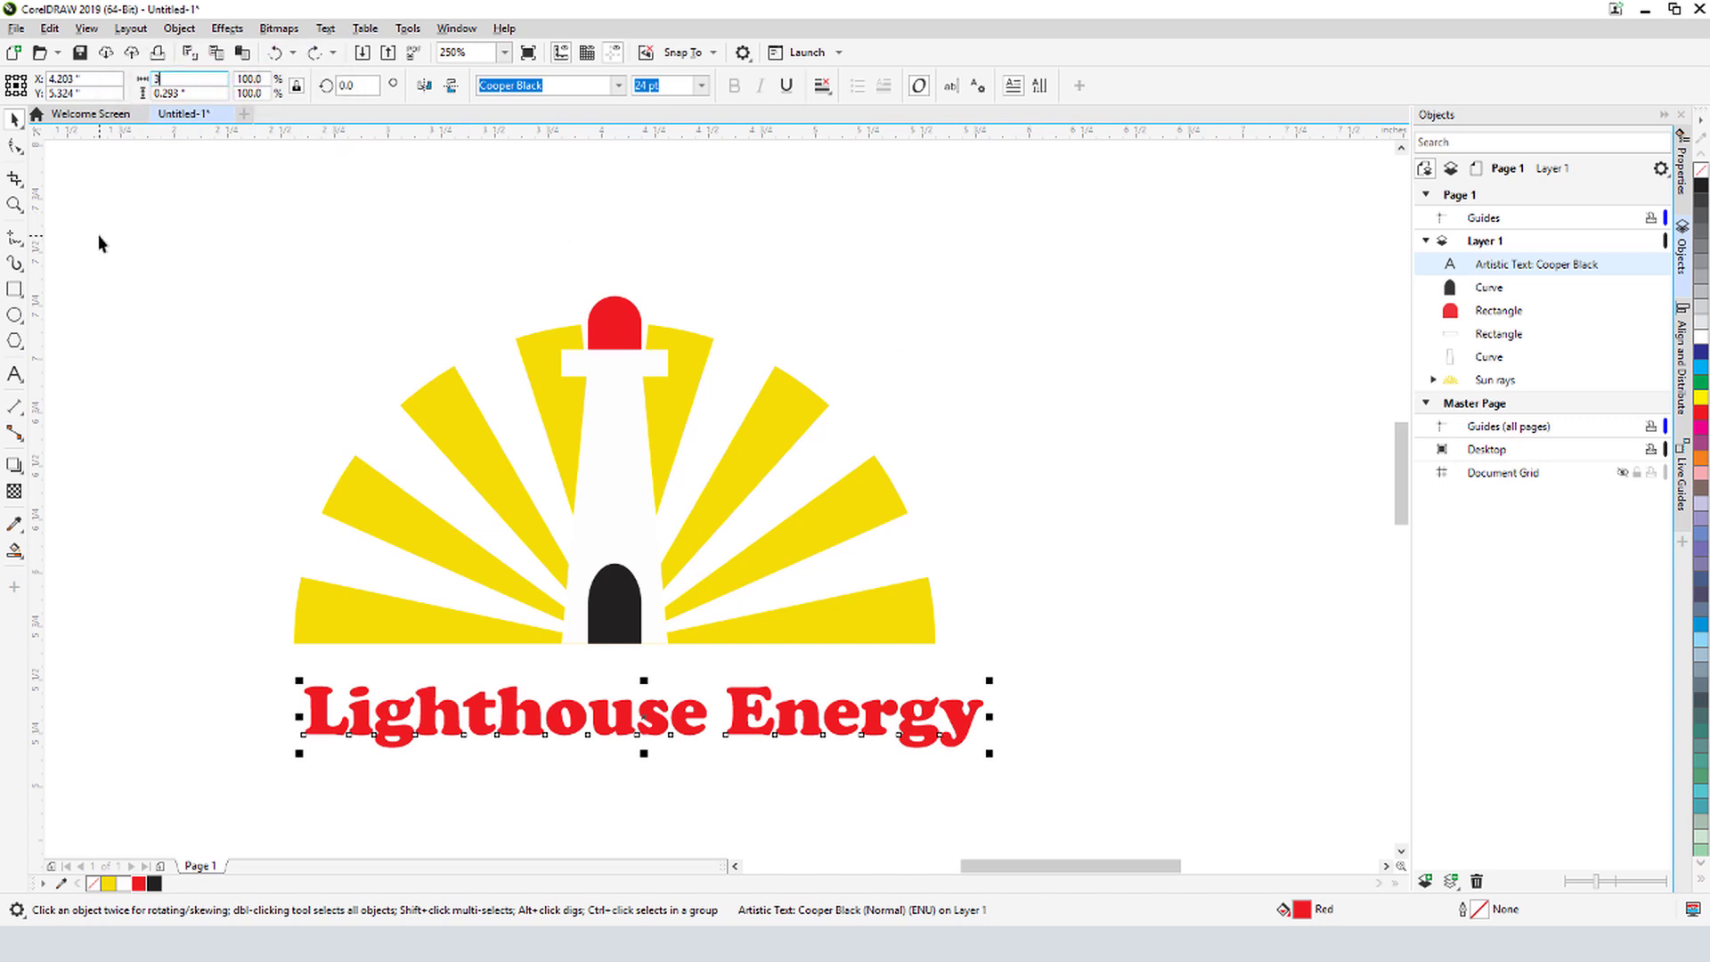
pyautogui.press('Return')
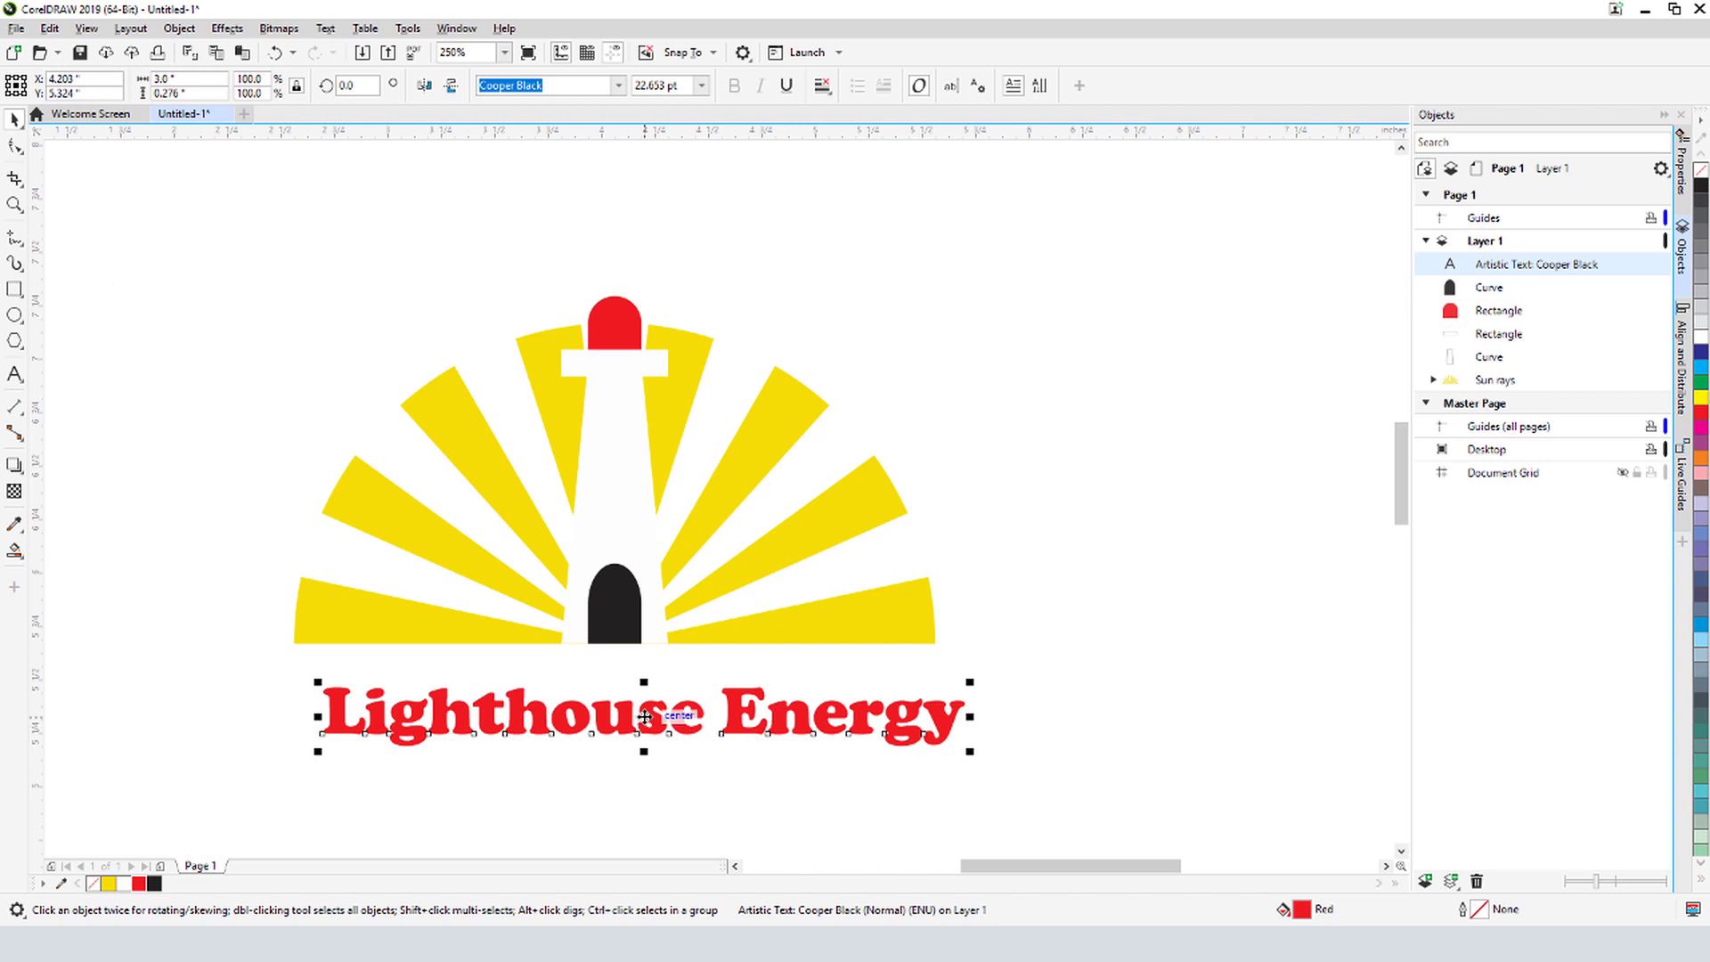
pyautogui.moveTo(650, 723); pyautogui.dragTo(621, 713)
pyautogui.click(635, 814)
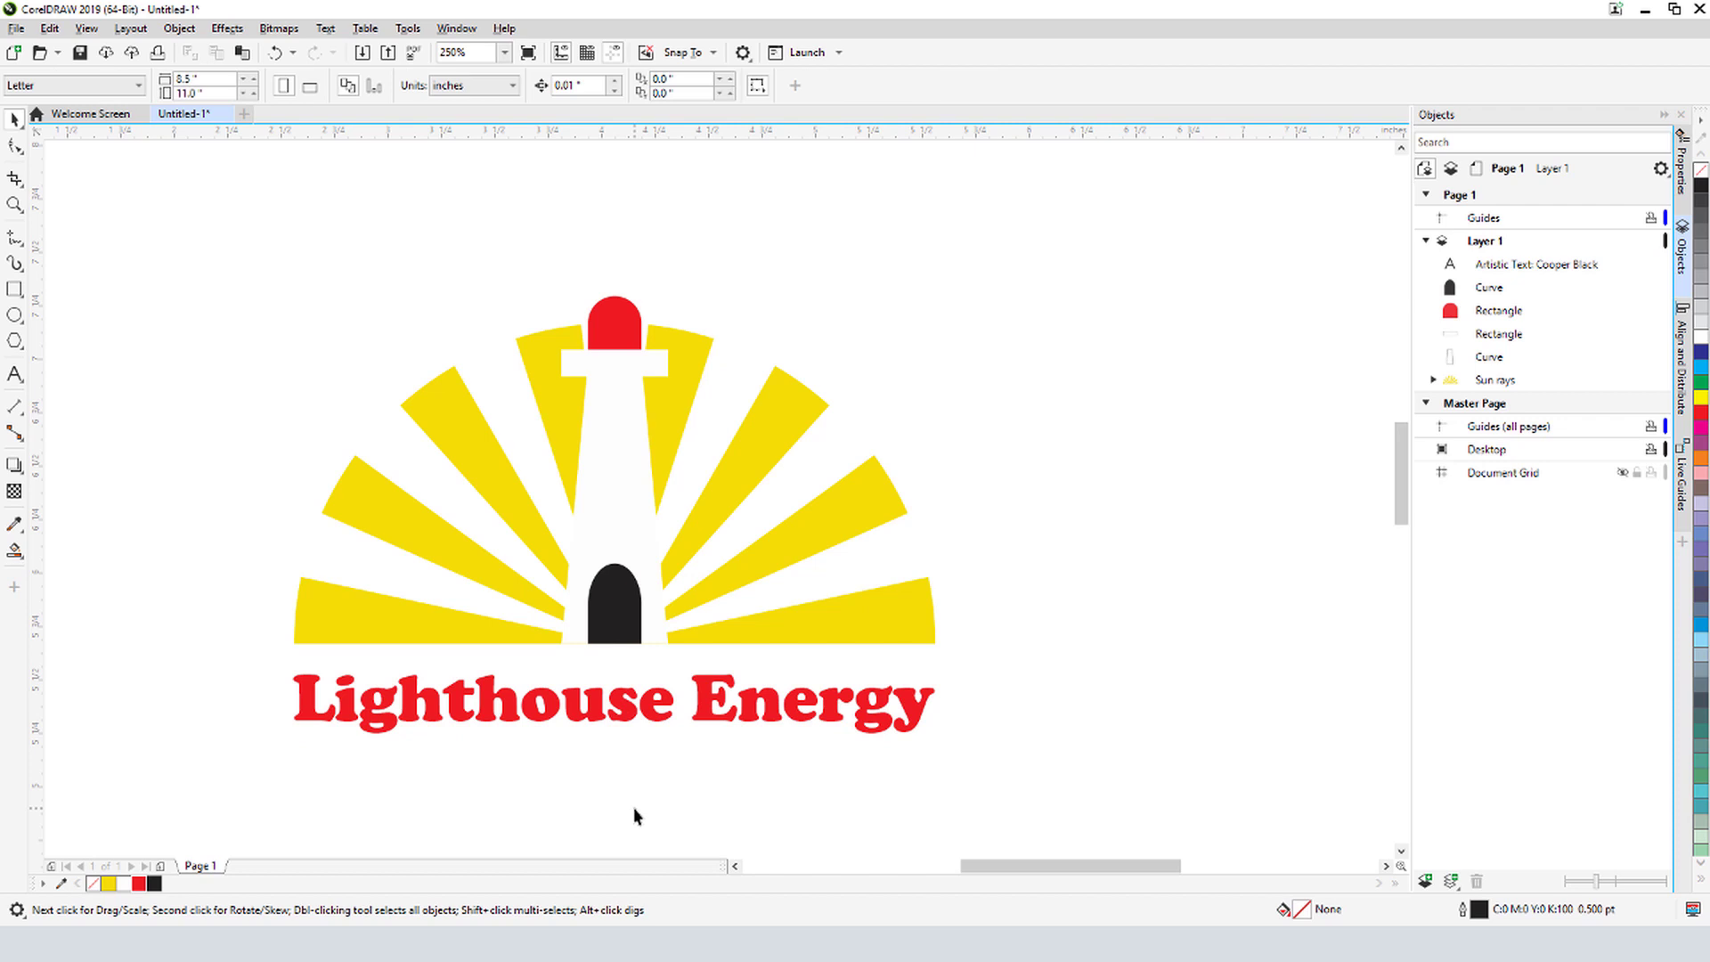
pyautogui.click(16, 28)
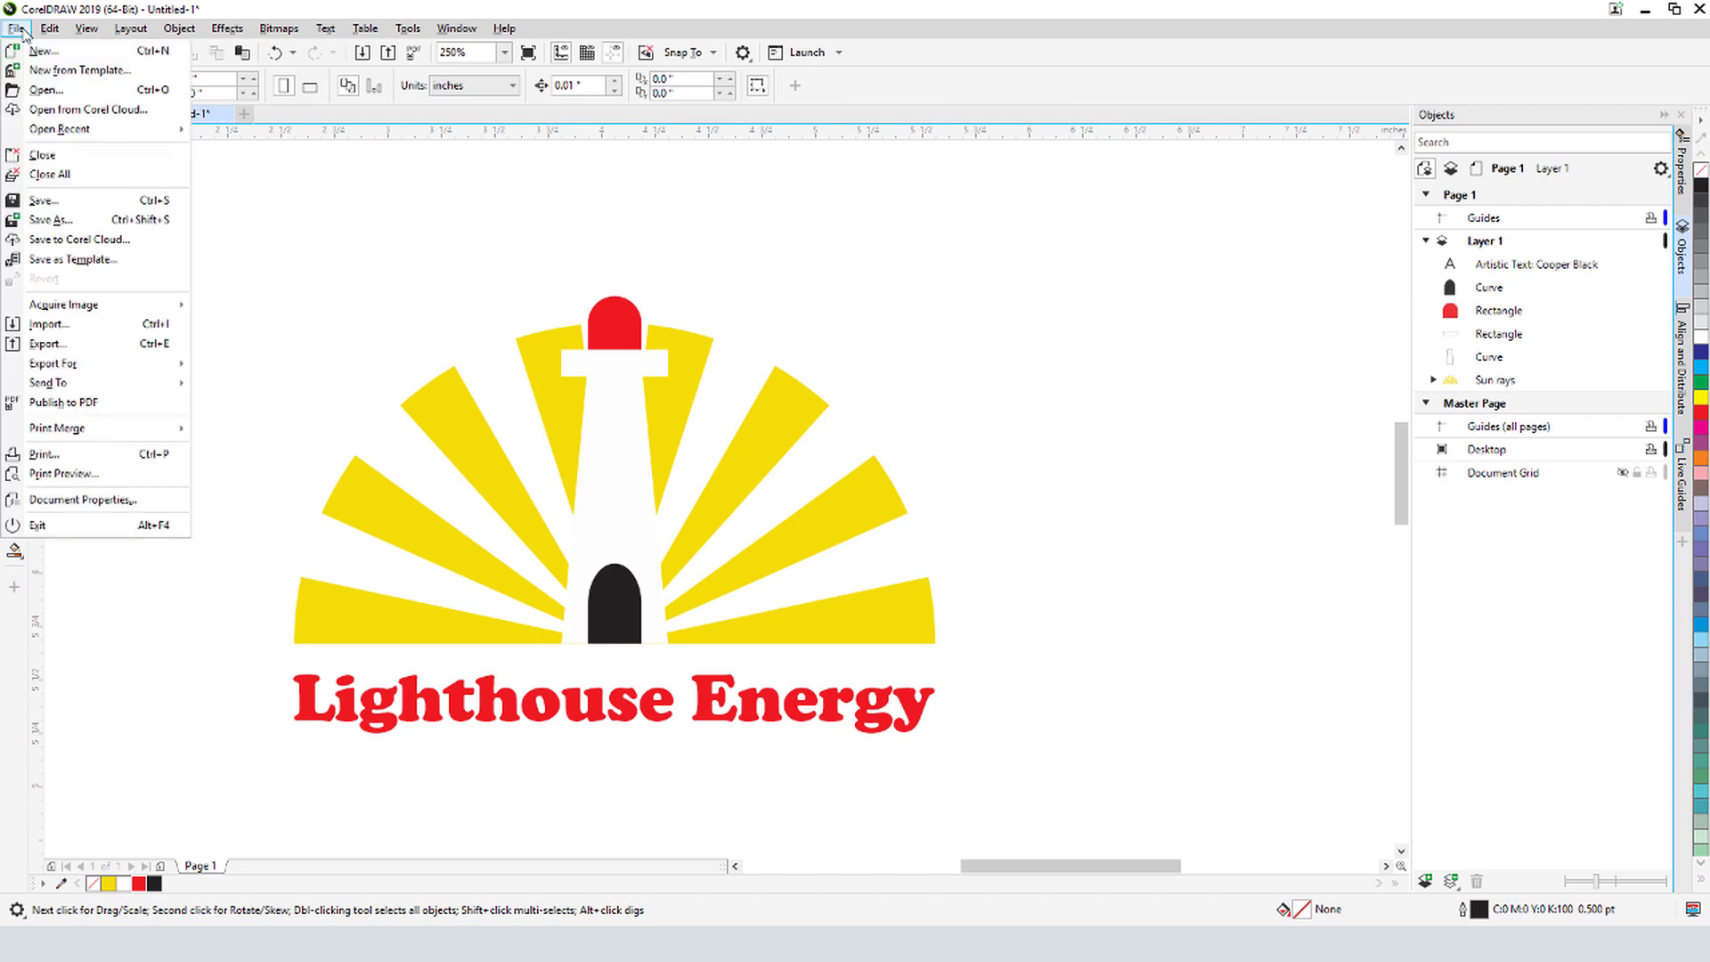
pyautogui.click(77, 220)
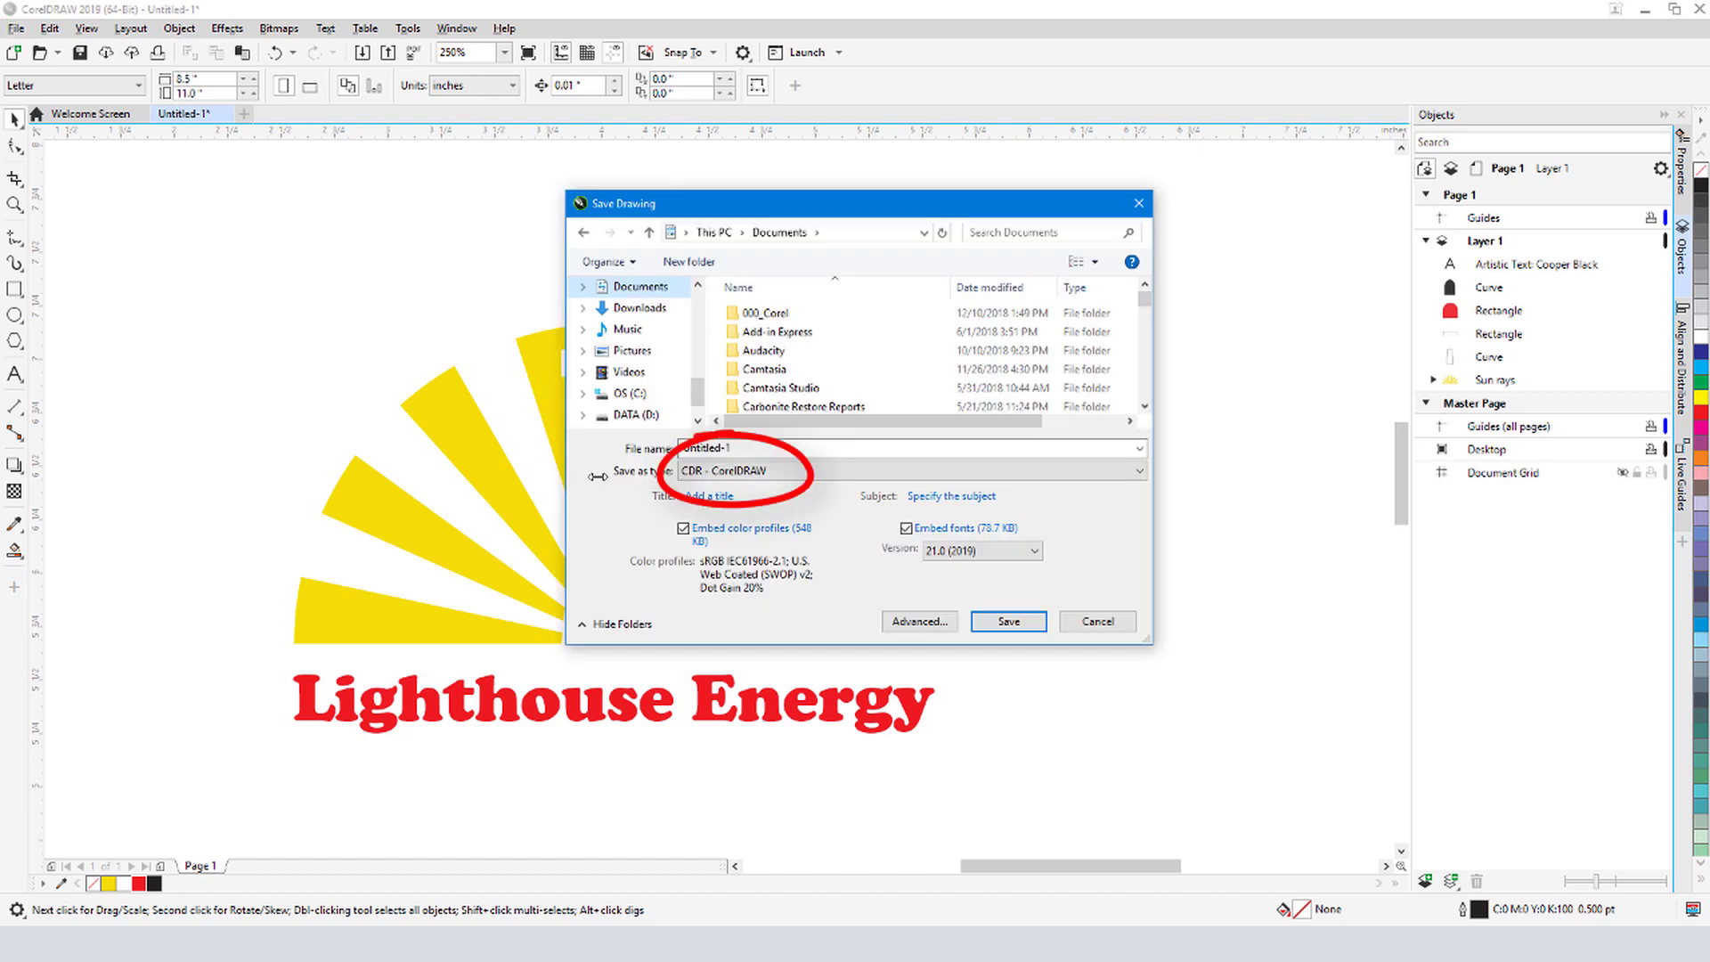
pyautogui.click(1101, 620)
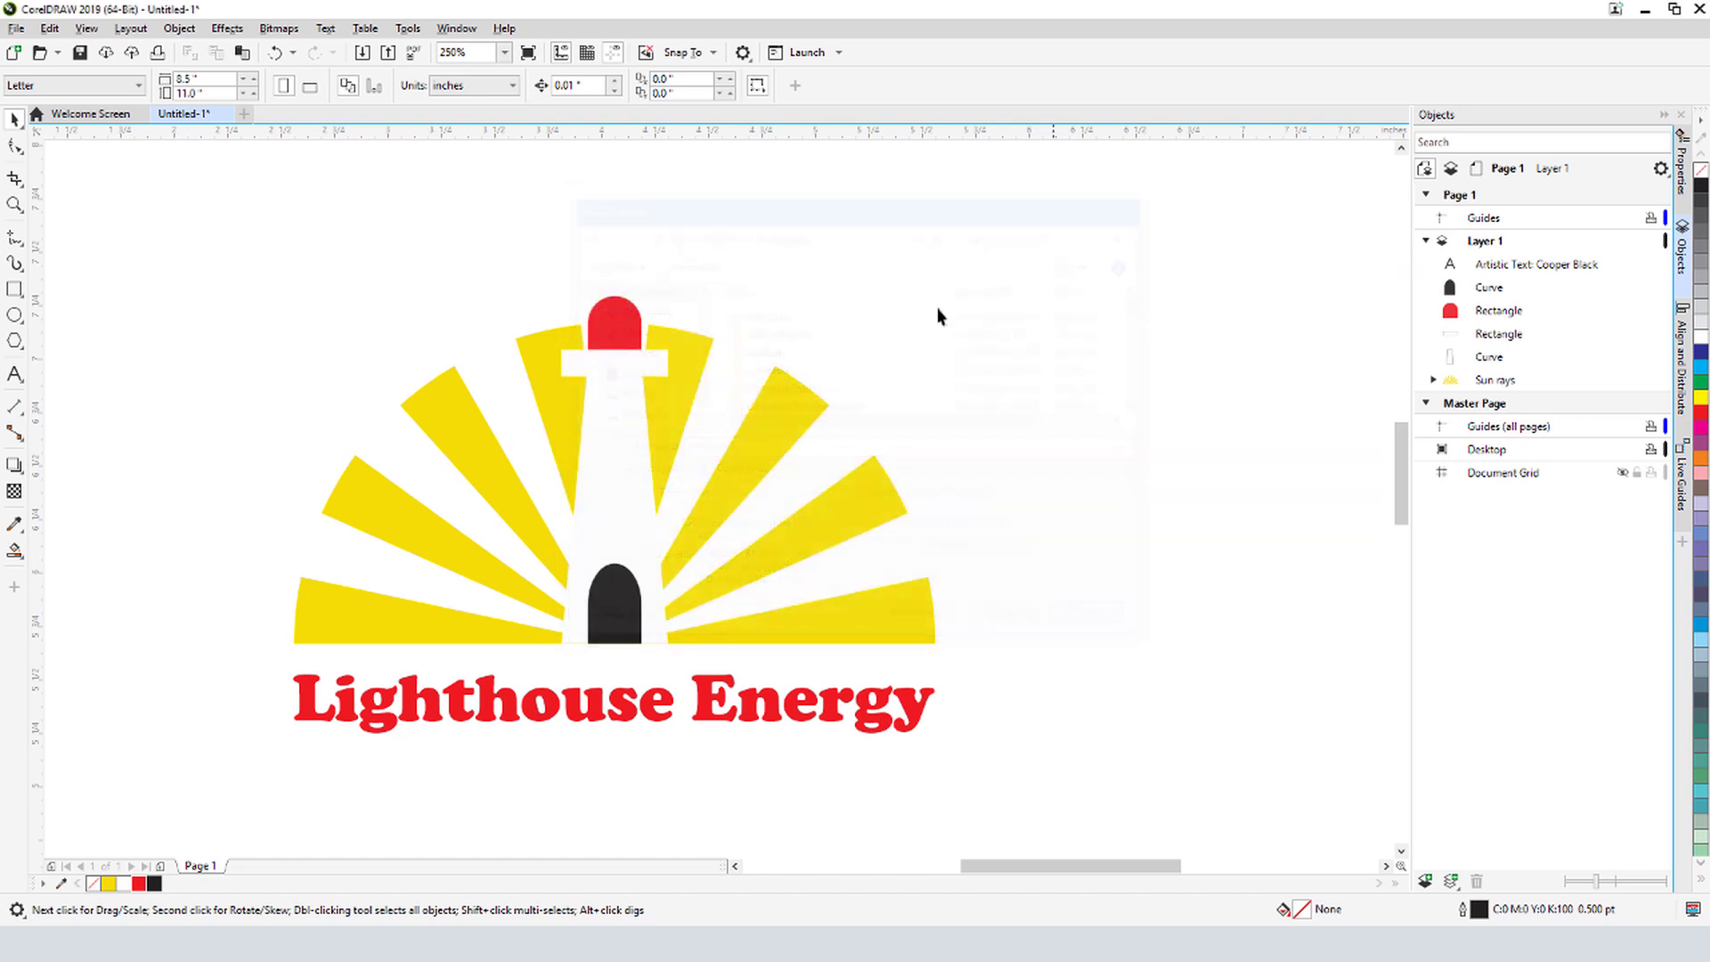
pyautogui.click(16, 28)
pyautogui.click(134, 343)
pyautogui.click(1140, 471)
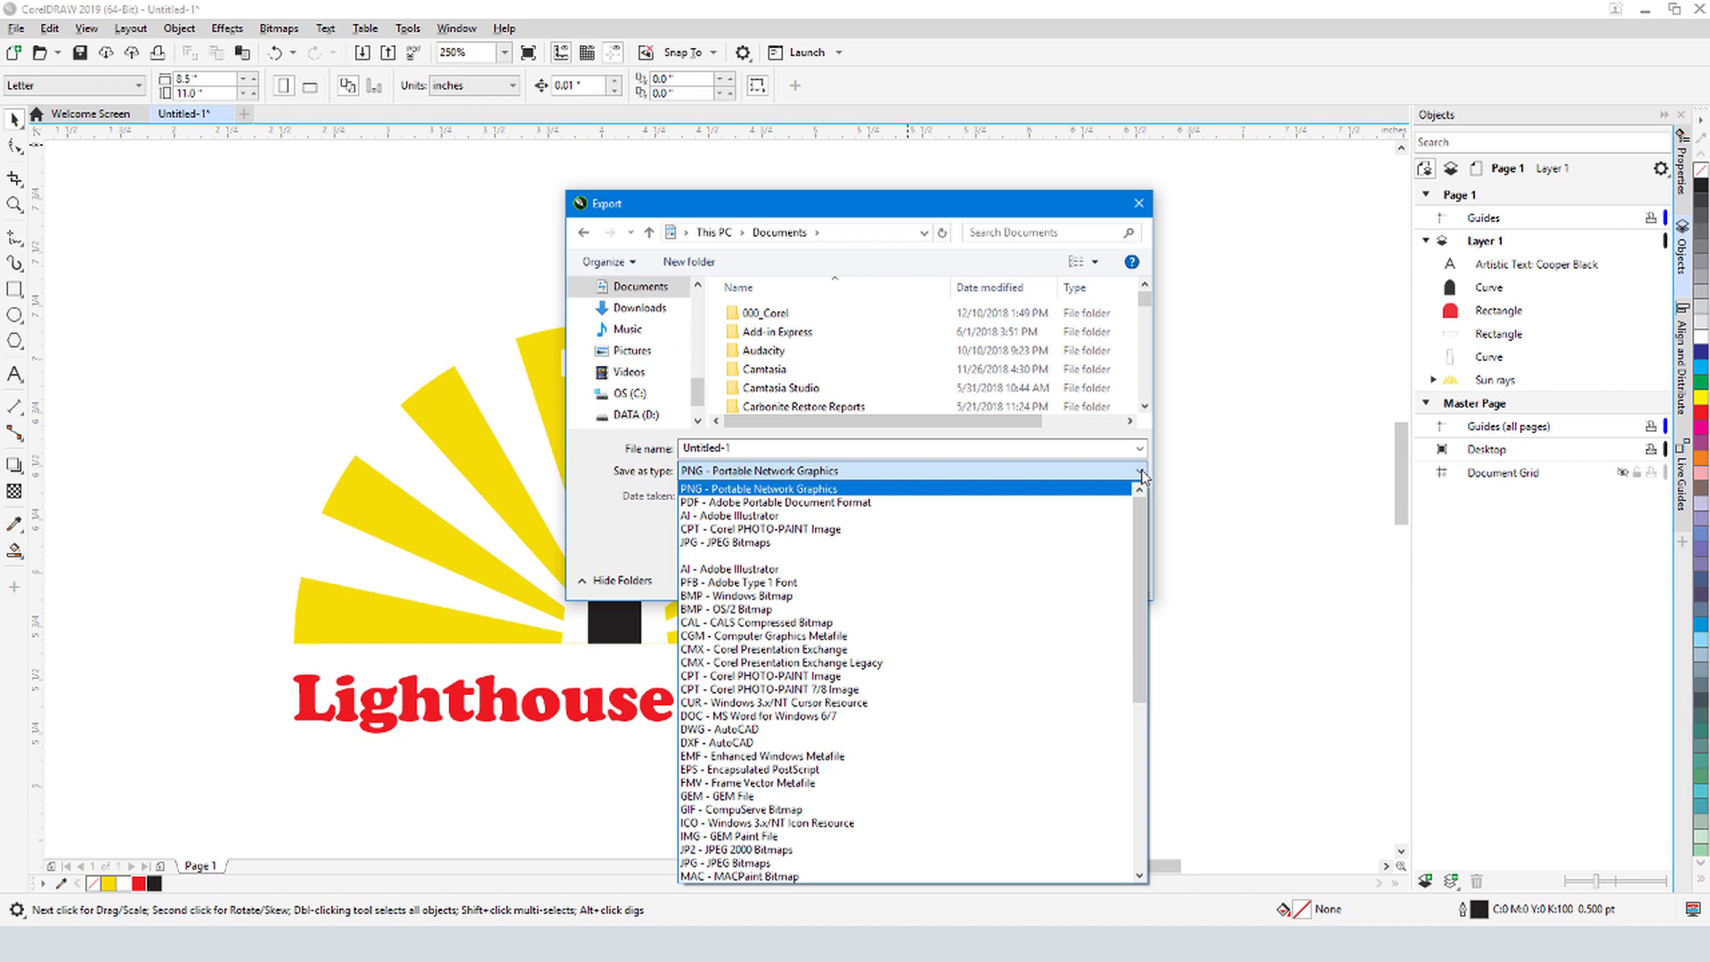
pyautogui.click(1144, 476)
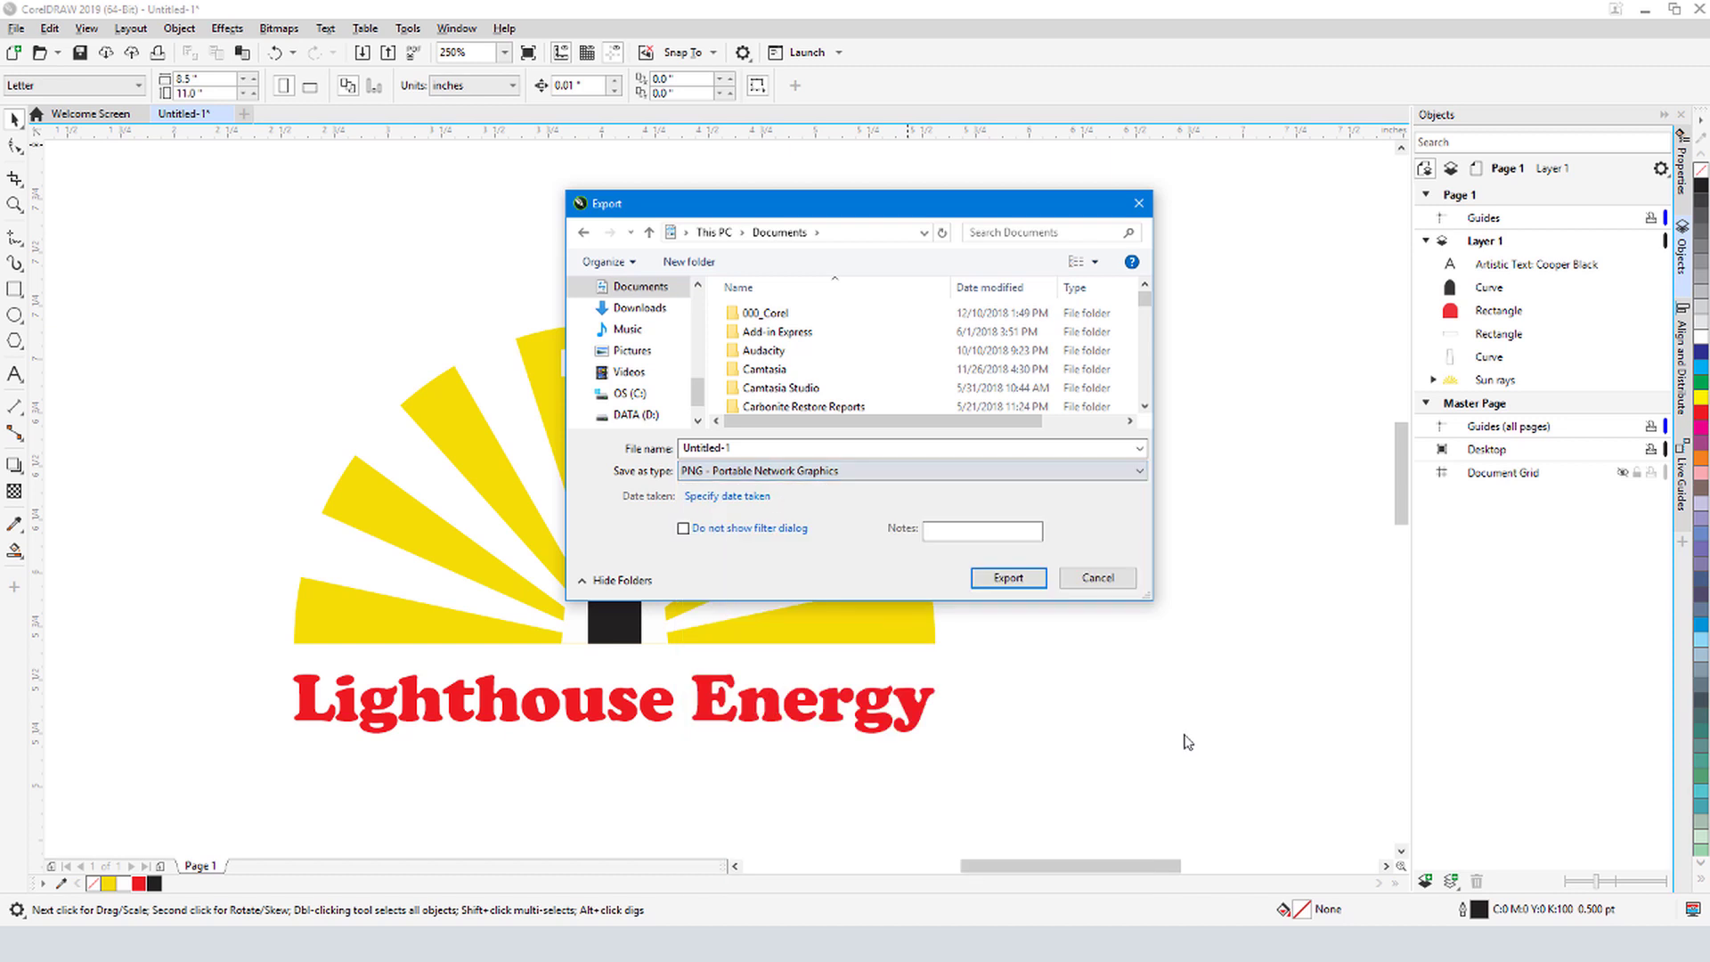
pyautogui.click(1097, 580)
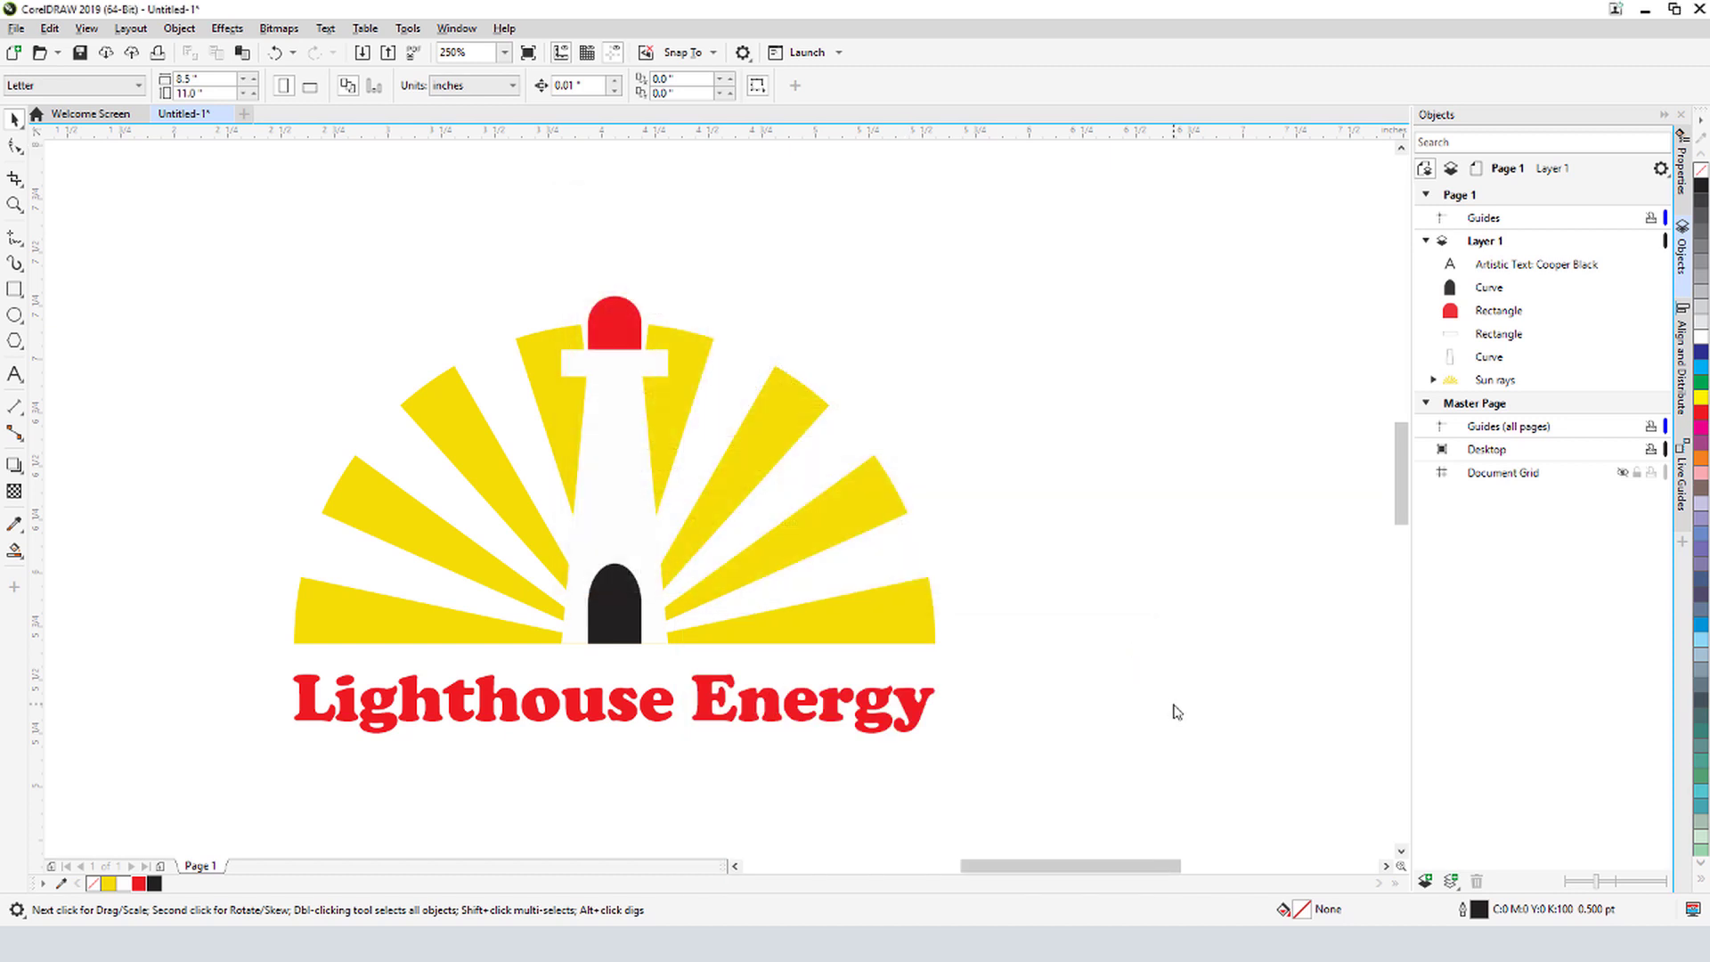